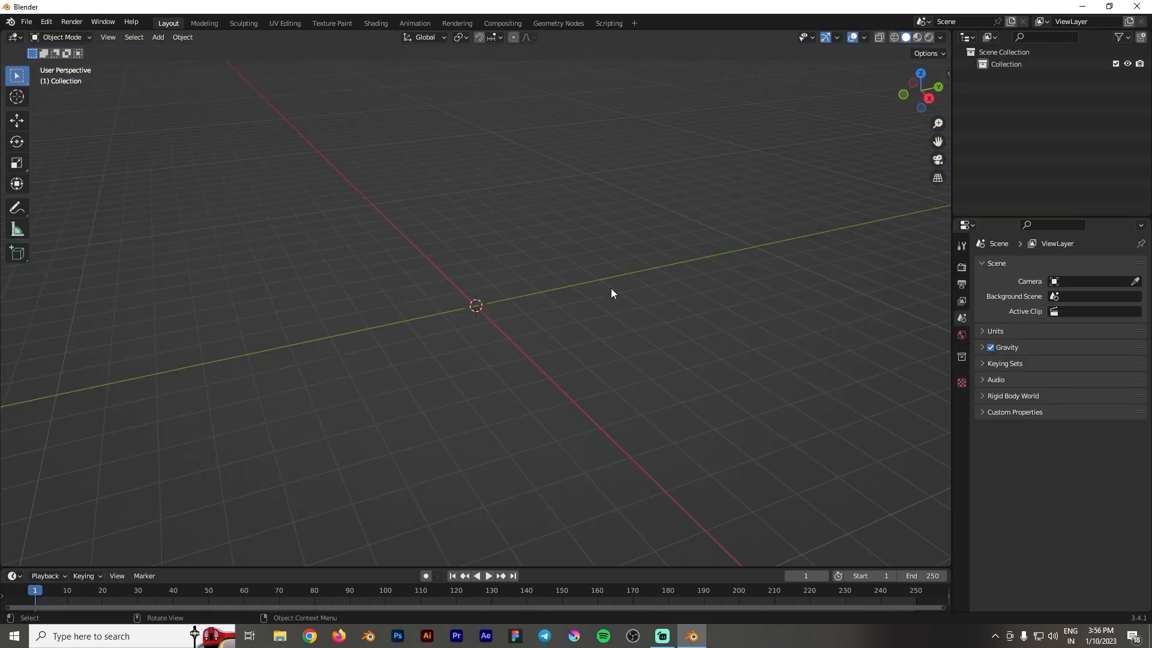
# Add a cube at the origin and scale it along X to about 0.317.
pyautogui.hotkey('shift', 'a')
pyautogui.moveTo(612, 290)
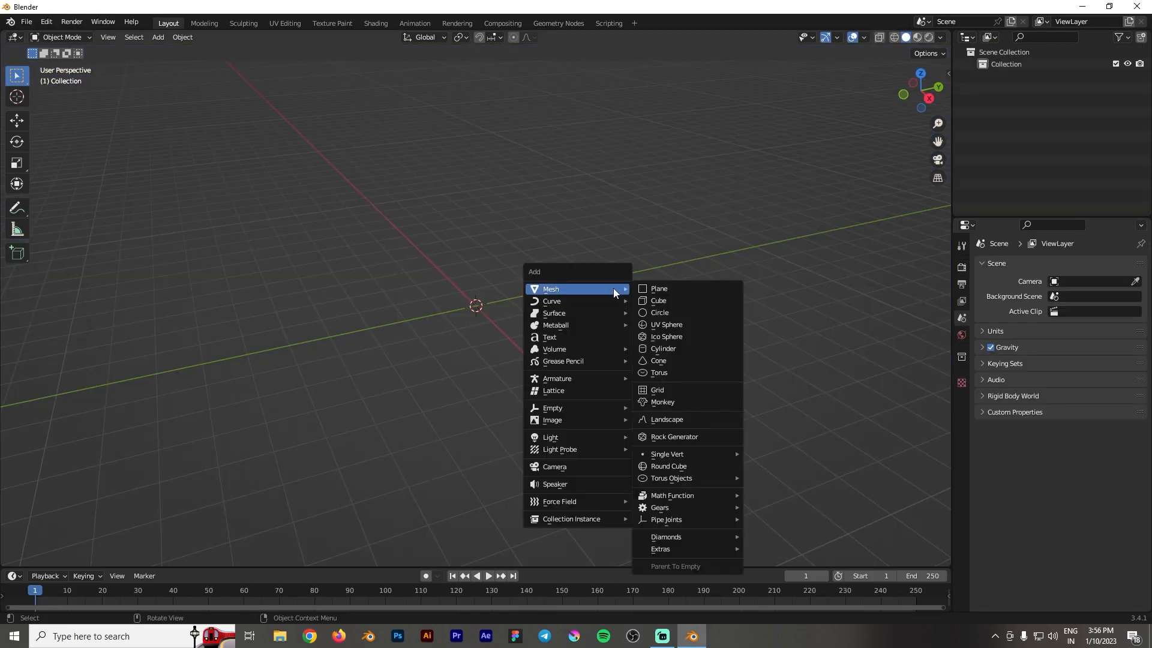
pyautogui.click(658, 301)
pyautogui.scroll(4, 579, 280)
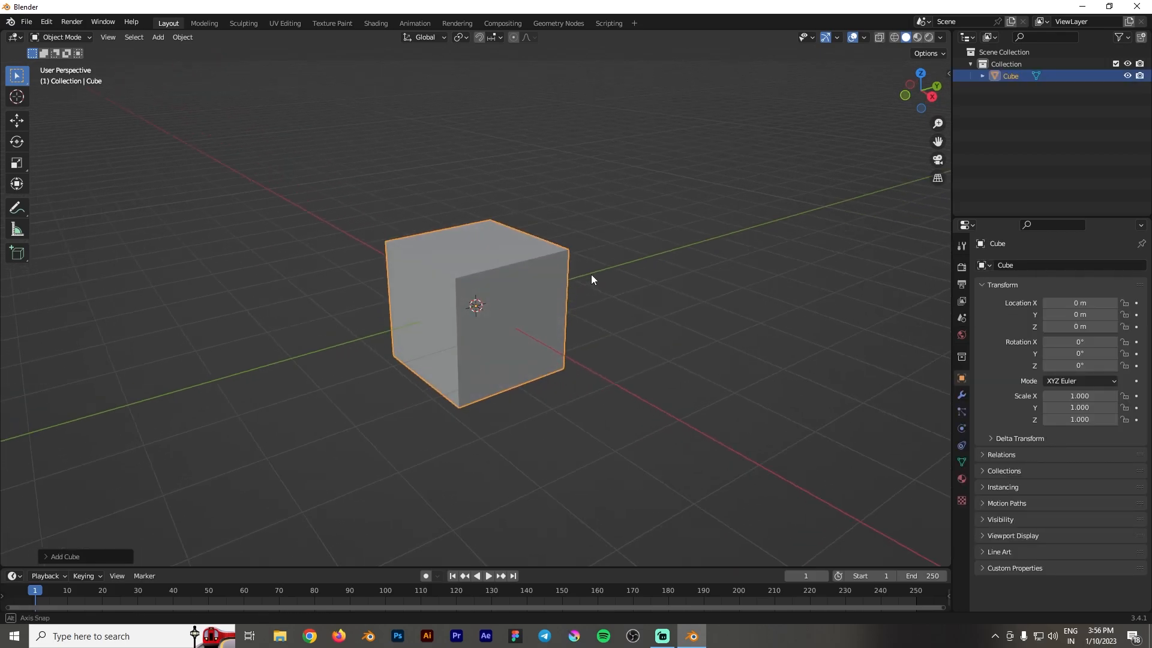
pyautogui.press('s')
pyautogui.press('x')
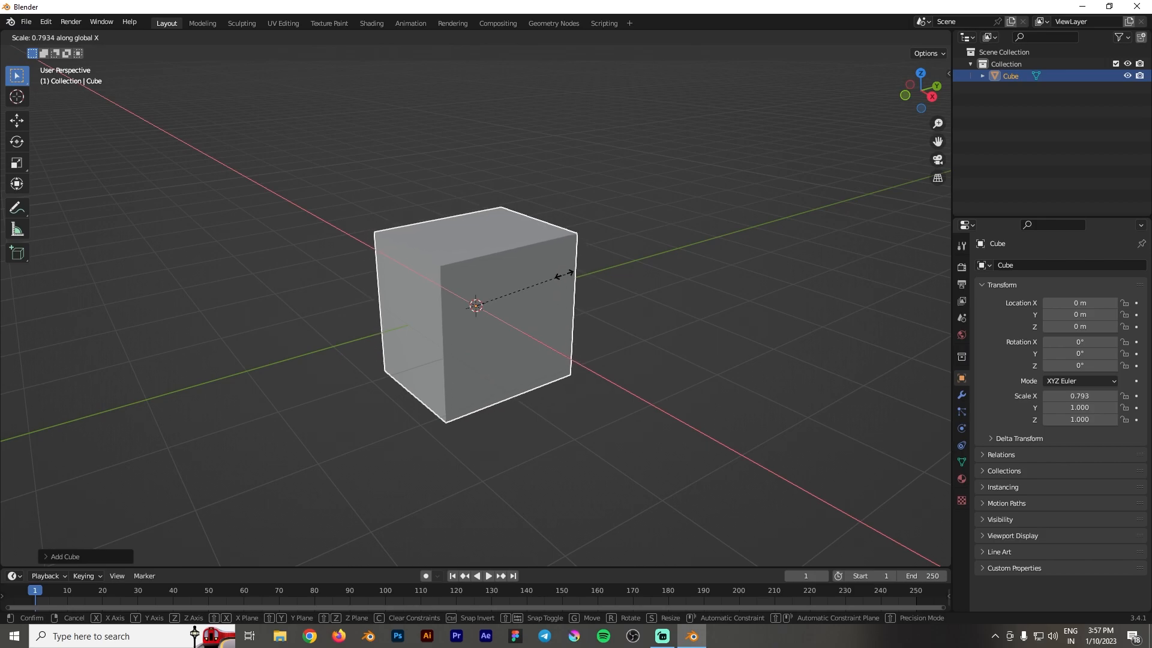
pyautogui.click(493, 274)
# Stretch the thin cube along Y to a scale of about 1.498.
pyautogui.moveTo(493, 276); pyautogui.dragTo(455, 269, button='middle')
pyautogui.press('s')
pyautogui.press('y')
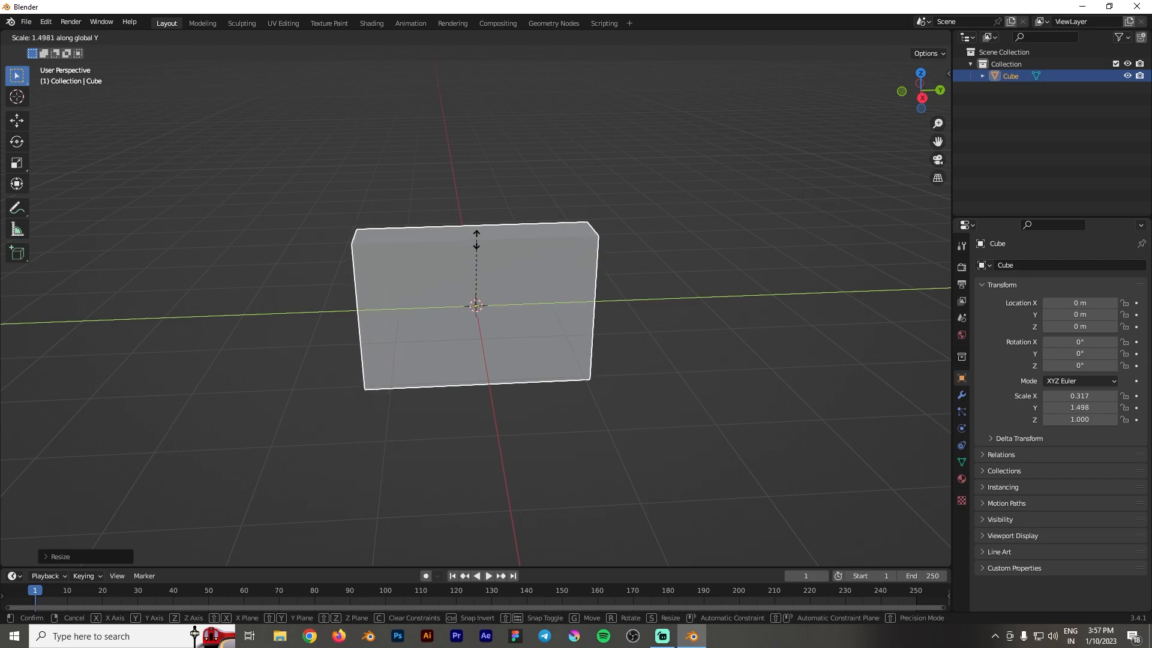
pyautogui.click(476, 238)
pyautogui.click(636, 251)
pyautogui.moveTo(662, 247); pyautogui.dragTo(715, 240, button='middle')
pyautogui.click(430, 273)
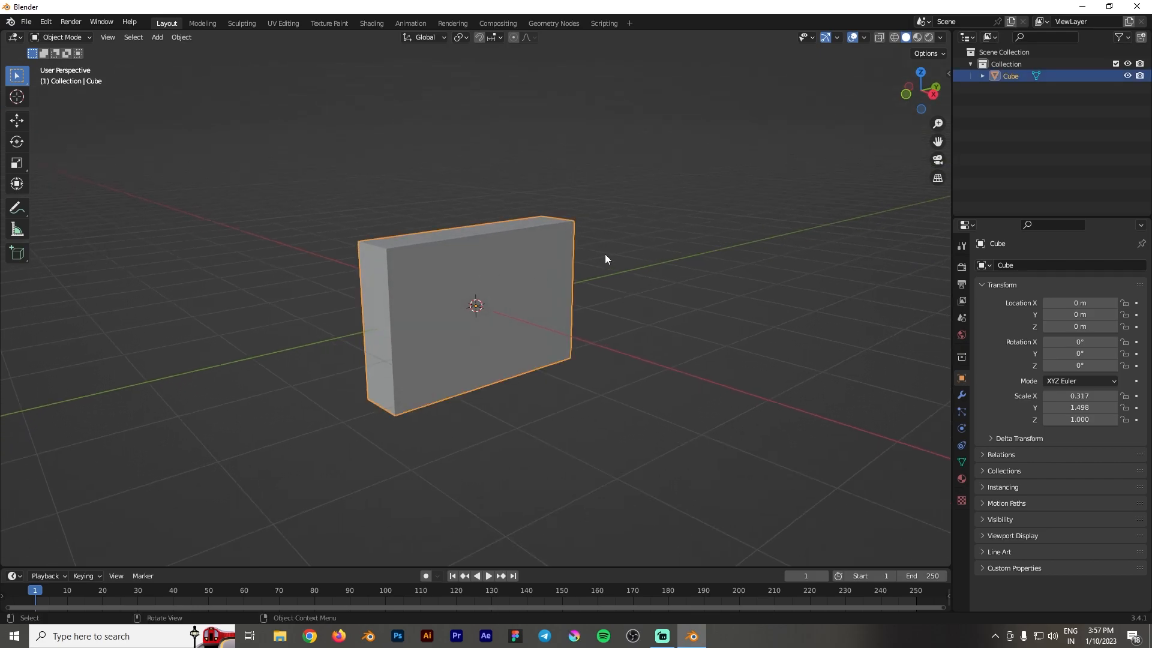
# Bevel the box's four short corner edges with 14 segments and a width of about 0.104 m.
pyautogui.press('Tab')
pyautogui.click(386, 249)
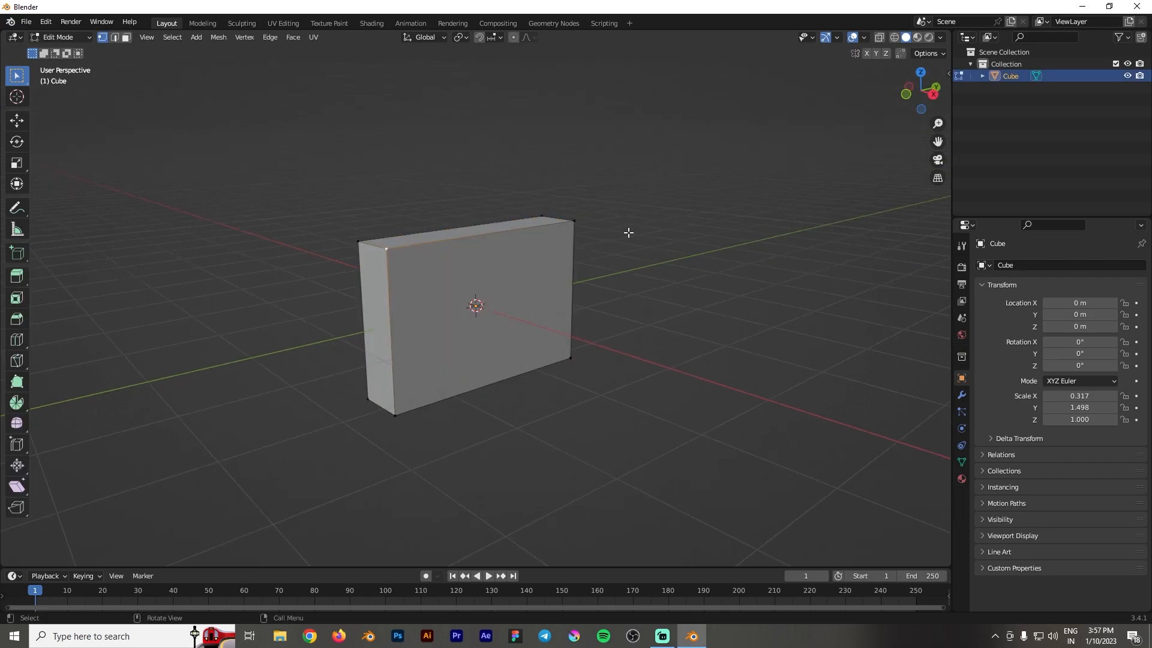
pyautogui.click(114, 37)
pyautogui.click(383, 246)
pyautogui.keyDown('shift'); pyautogui.moveTo(745, 183); pyautogui.dragTo(647, 126, button='middle'); pyautogui.keyUp('shift')
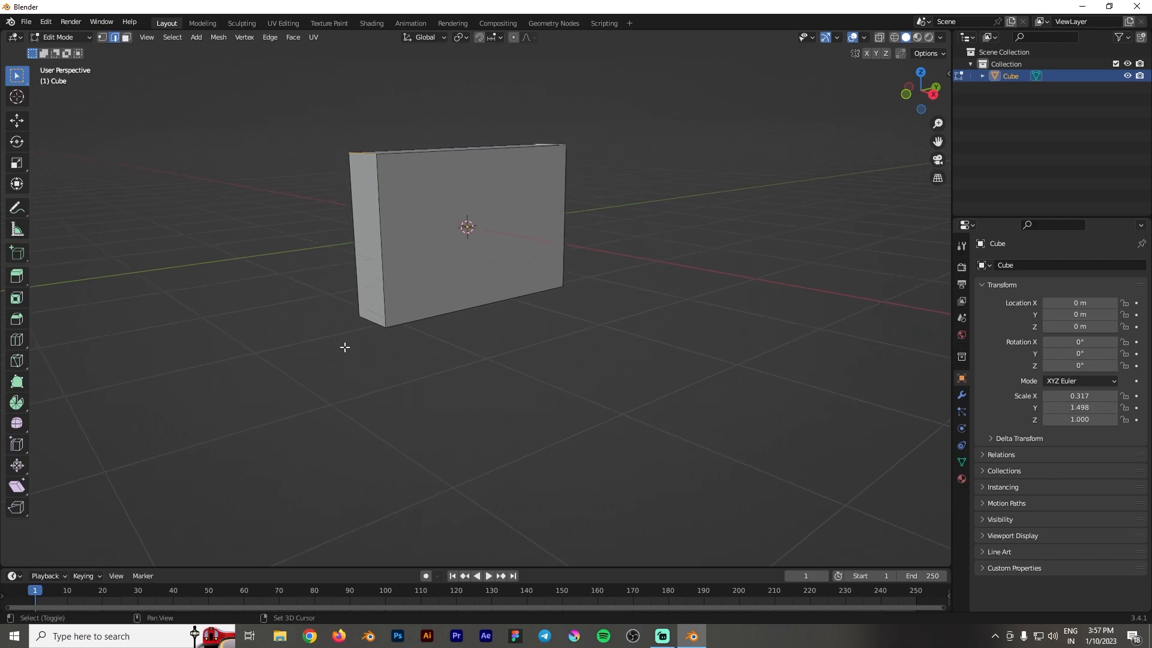
pyautogui.moveTo(691, 242); pyautogui.dragTo(622, 272, button='middle')
pyautogui.hotkey('ctrl', 'b')
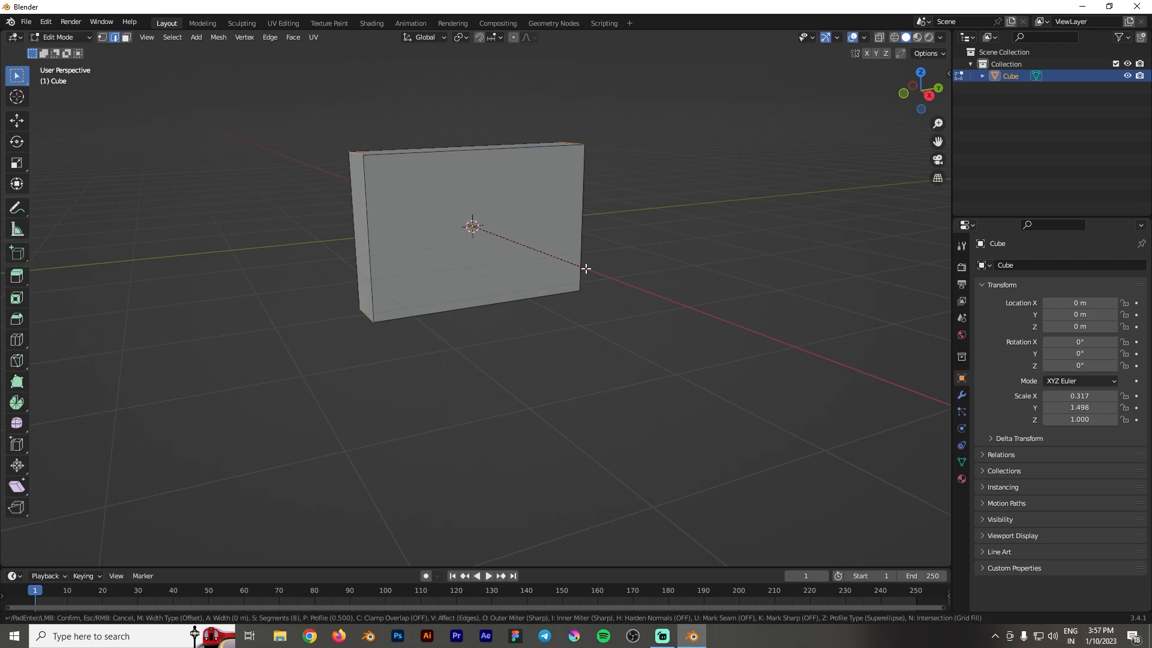
pyautogui.scroll(-1, 630, 270)
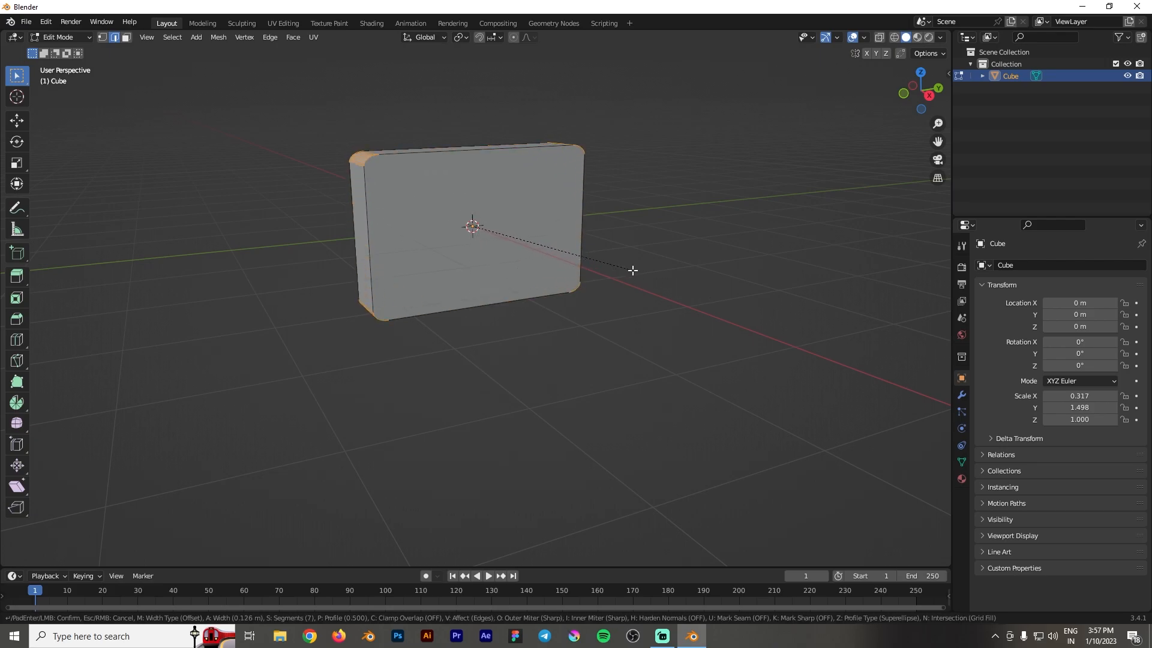
pyautogui.scroll(1, 631, 271)
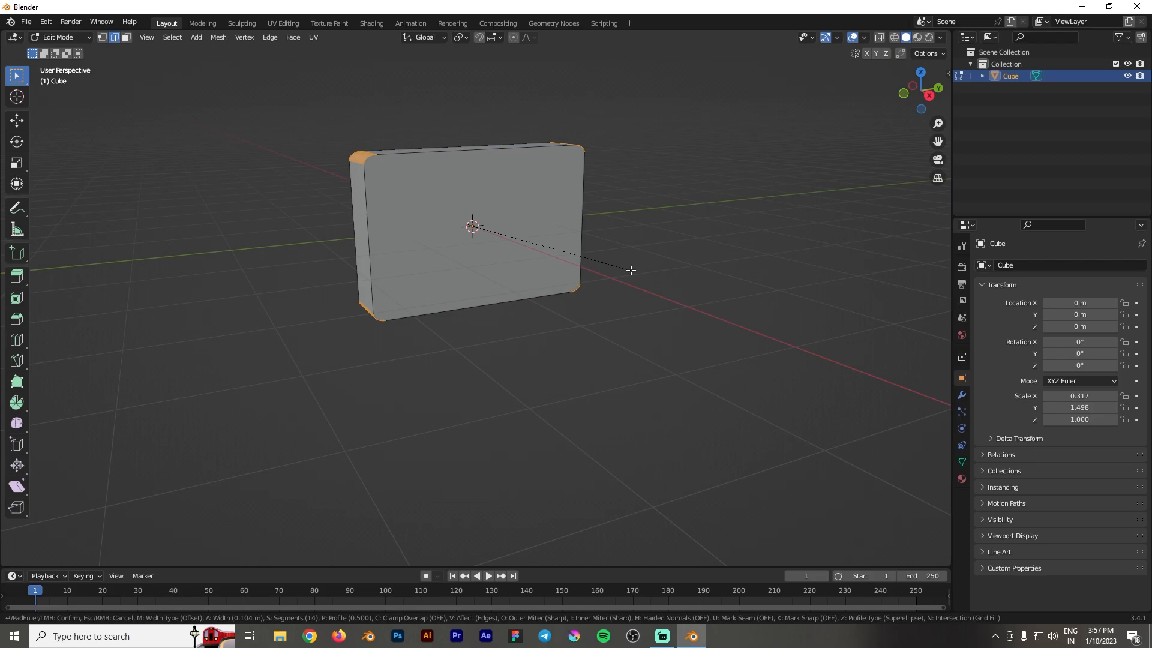
pyautogui.click(631, 271)
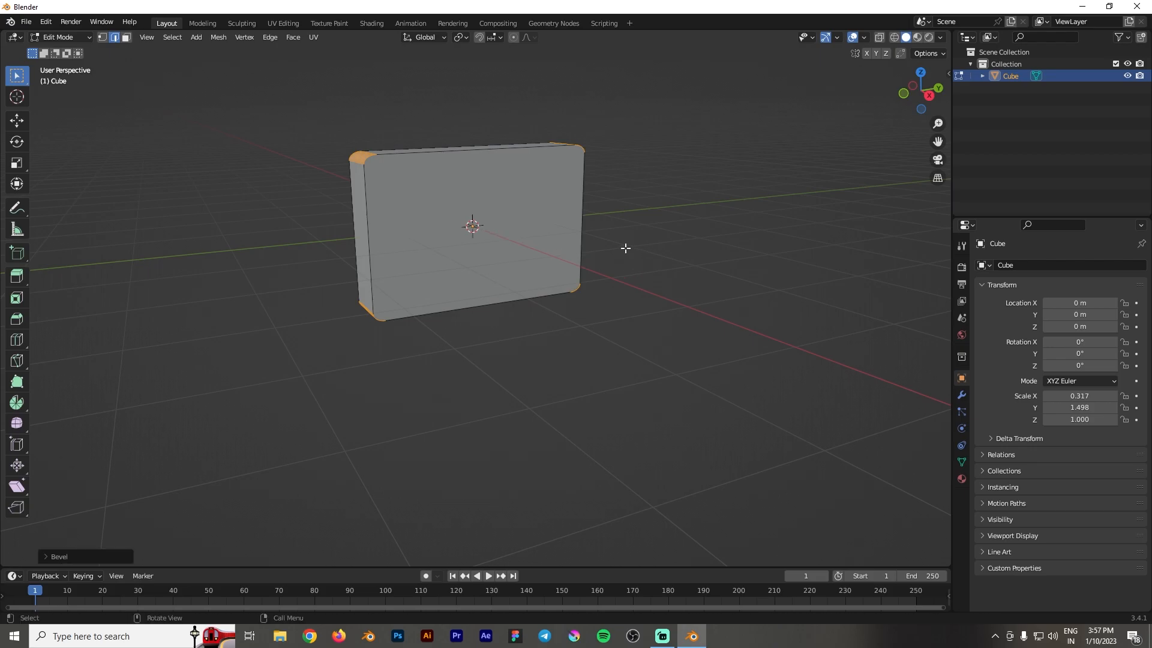
pyautogui.click(660, 241)
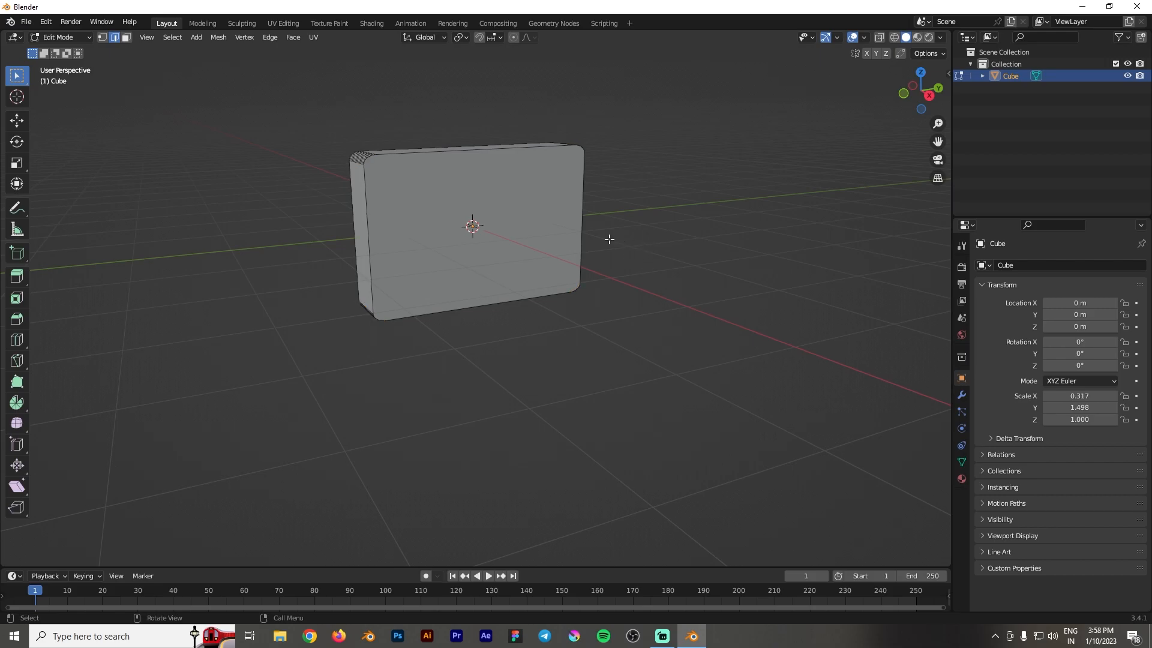
pyautogui.press('Tab')
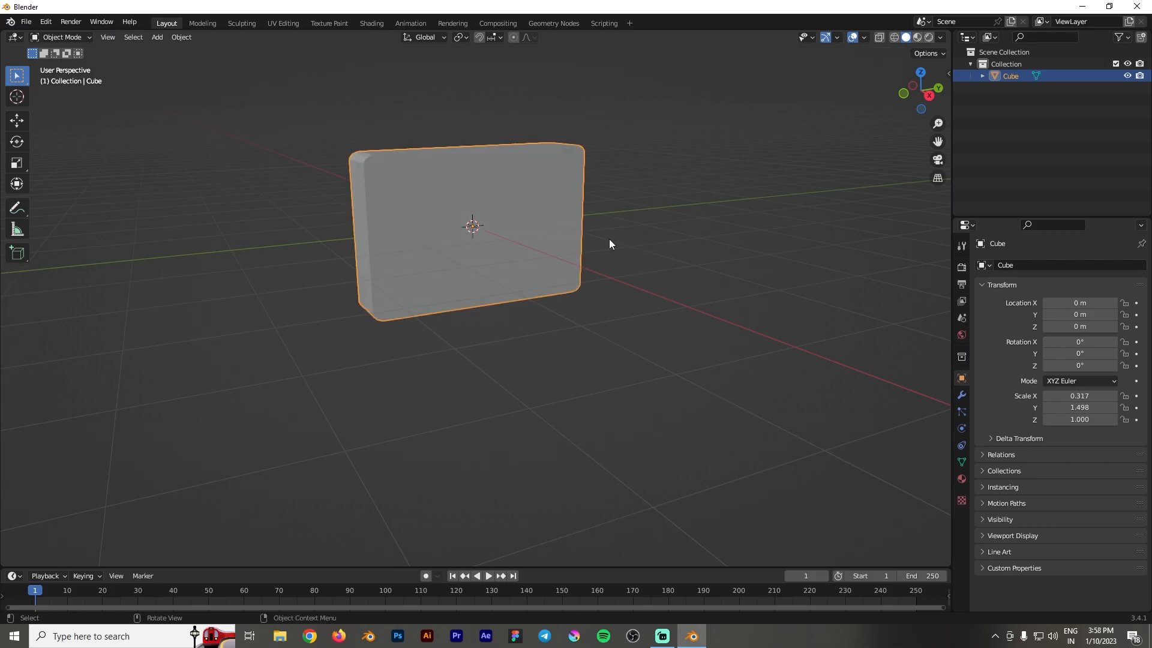
# Add a UV sphere at the centre of the rounded box.
pyautogui.click(641, 221)
pyautogui.moveTo(635, 221); pyautogui.dragTo(527, 210, button='middle')
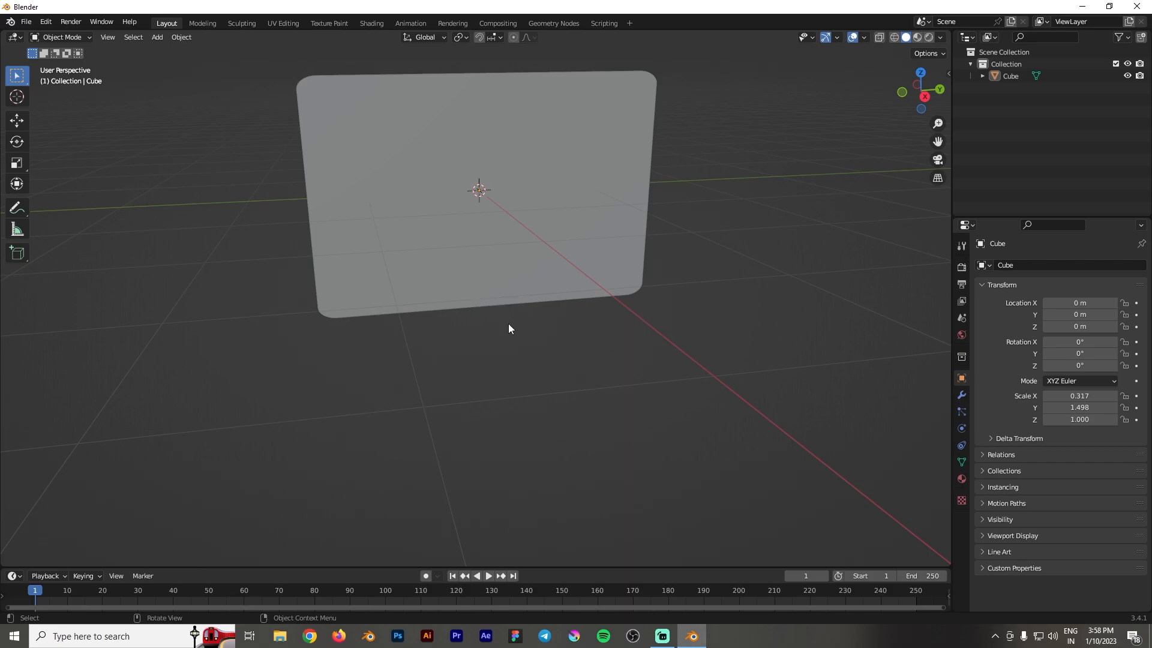
pyautogui.hotkey('shift', 'a')
pyautogui.moveTo(502, 325)
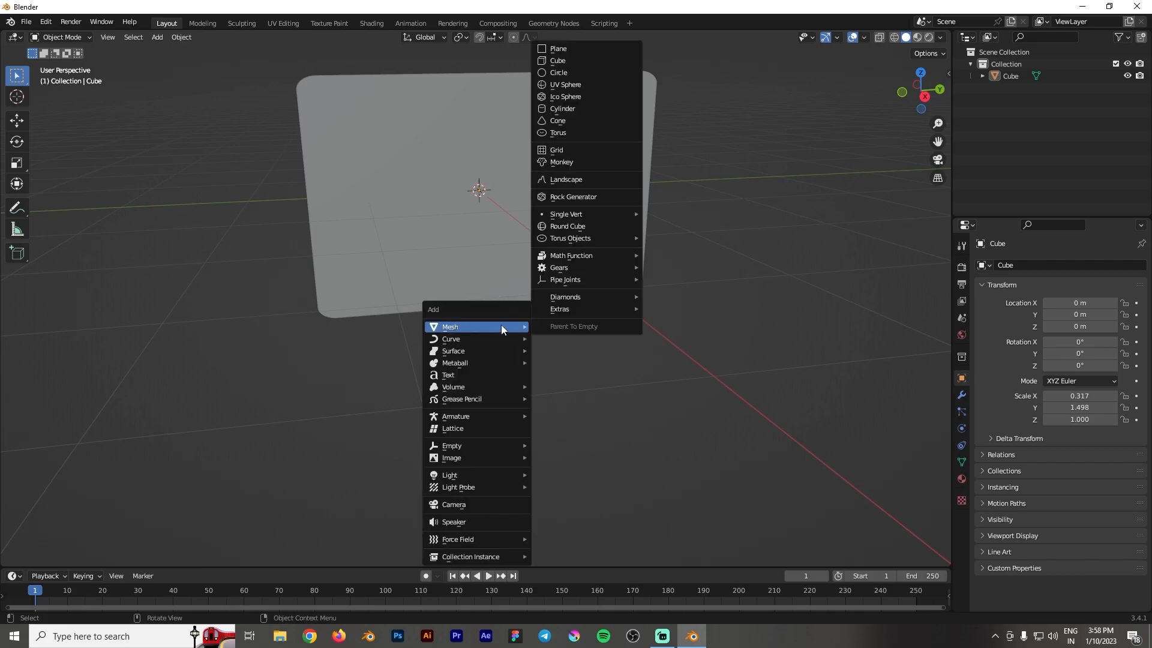
pyautogui.click(565, 84)
pyautogui.moveTo(556, 114); pyautogui.dragTo(659, 187, button='middle')
# Subdivide the sphere's whole mesh twice, then return to Object Mode.
pyautogui.press('Tab')
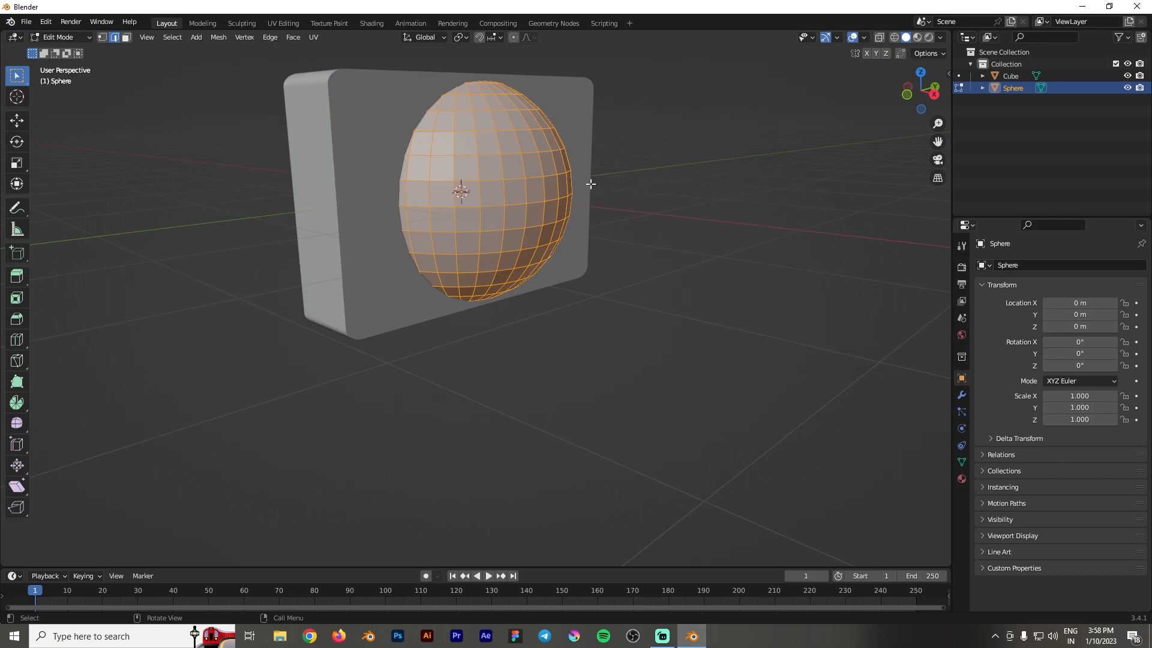
pyautogui.rightClick(542, 178)
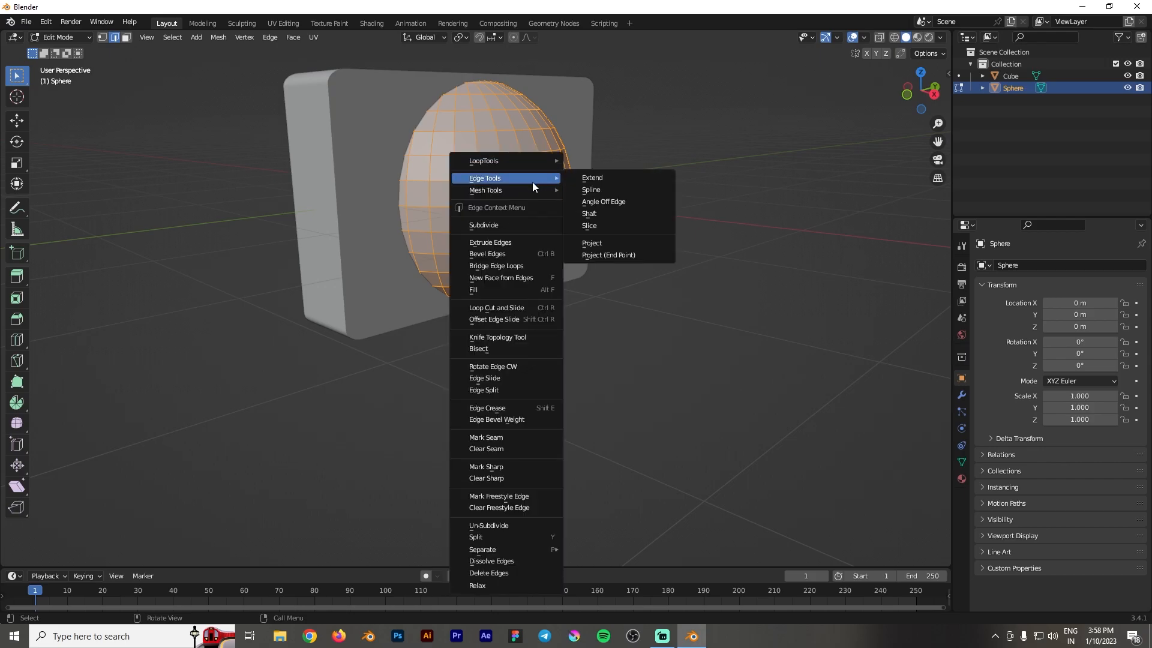
pyautogui.click(491, 225)
pyautogui.rightClick(492, 247)
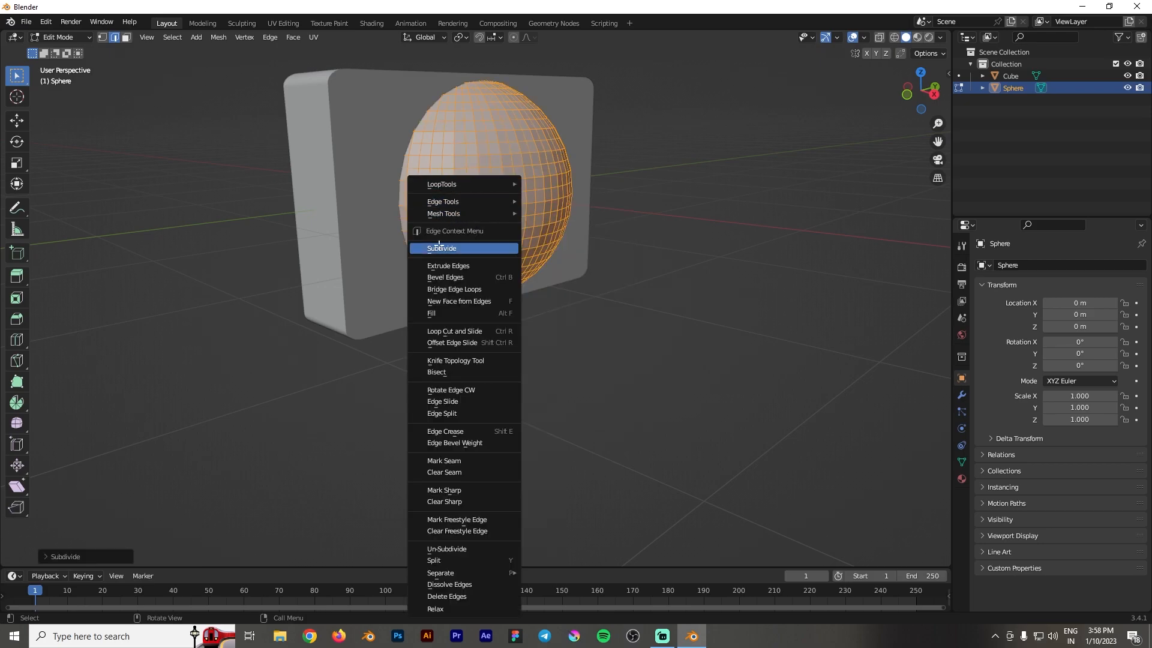
pyautogui.click(480, 248)
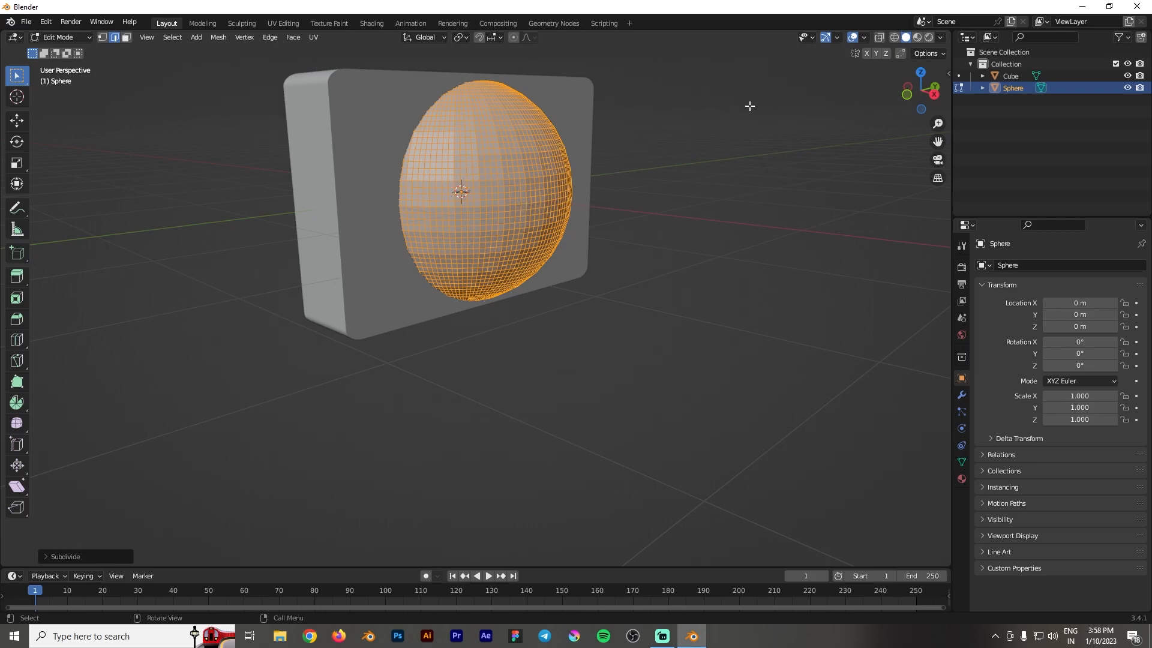
pyautogui.press('v')
pyautogui.click(636, 160)
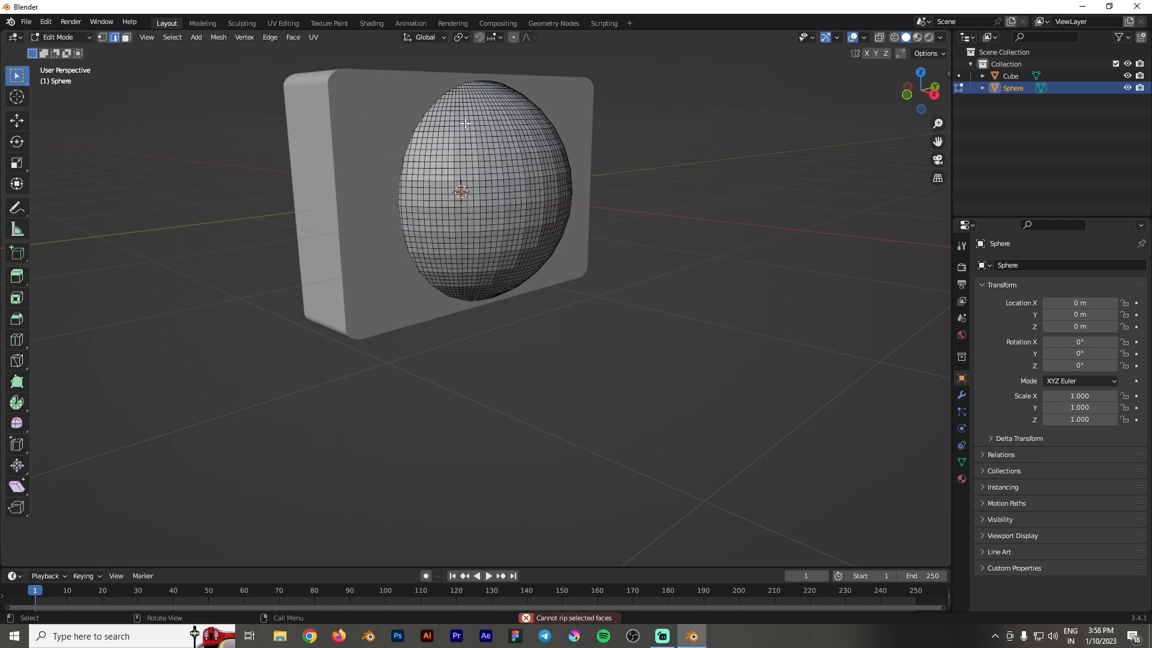
pyautogui.press('Tab')
# Hide the rounded box and turn on X-ray display in the viewport.
pyautogui.click(372, 132)
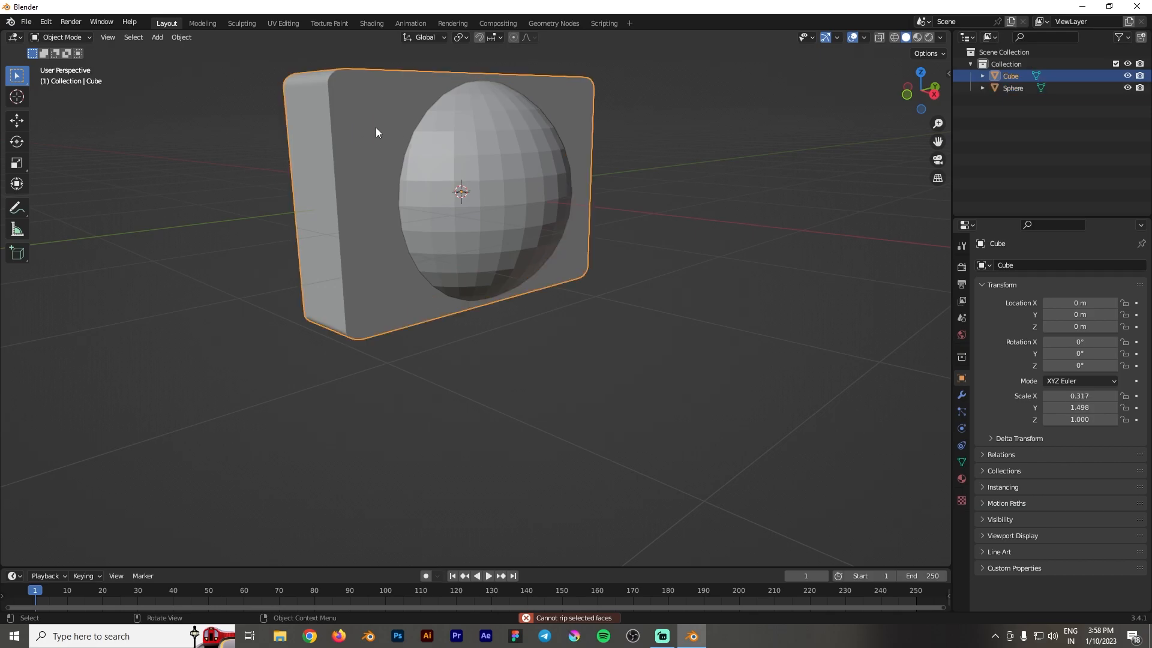
pyautogui.press('h')
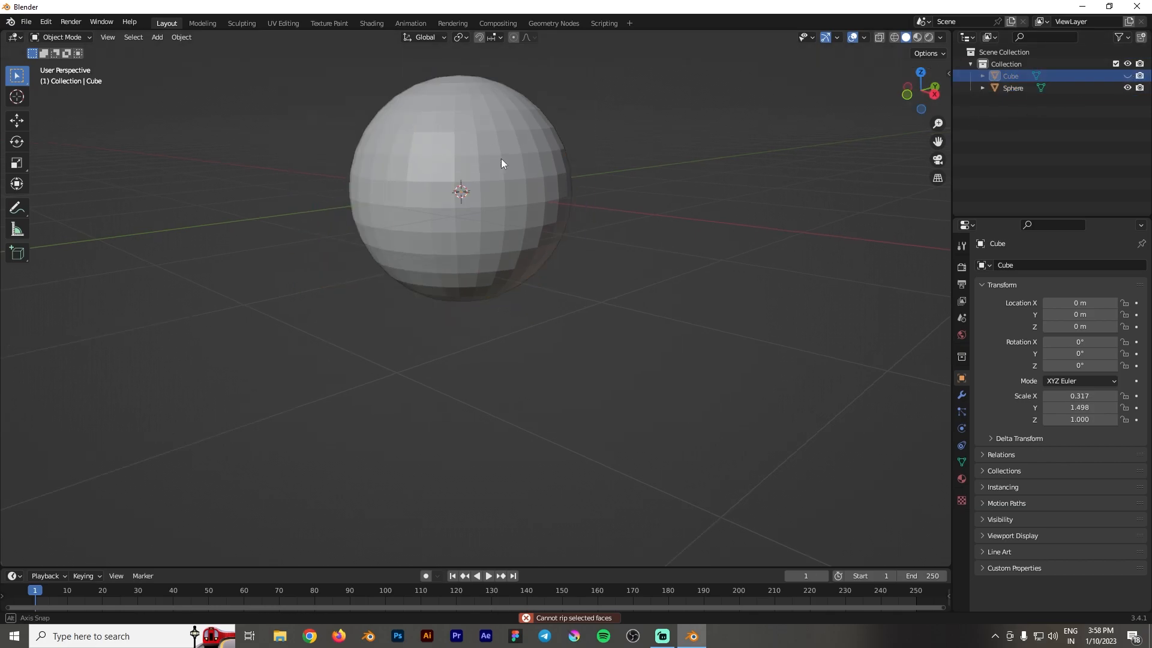
pyautogui.moveTo(500, 158); pyautogui.dragTo(603, 174, button='middle')
pyautogui.click(880, 38)
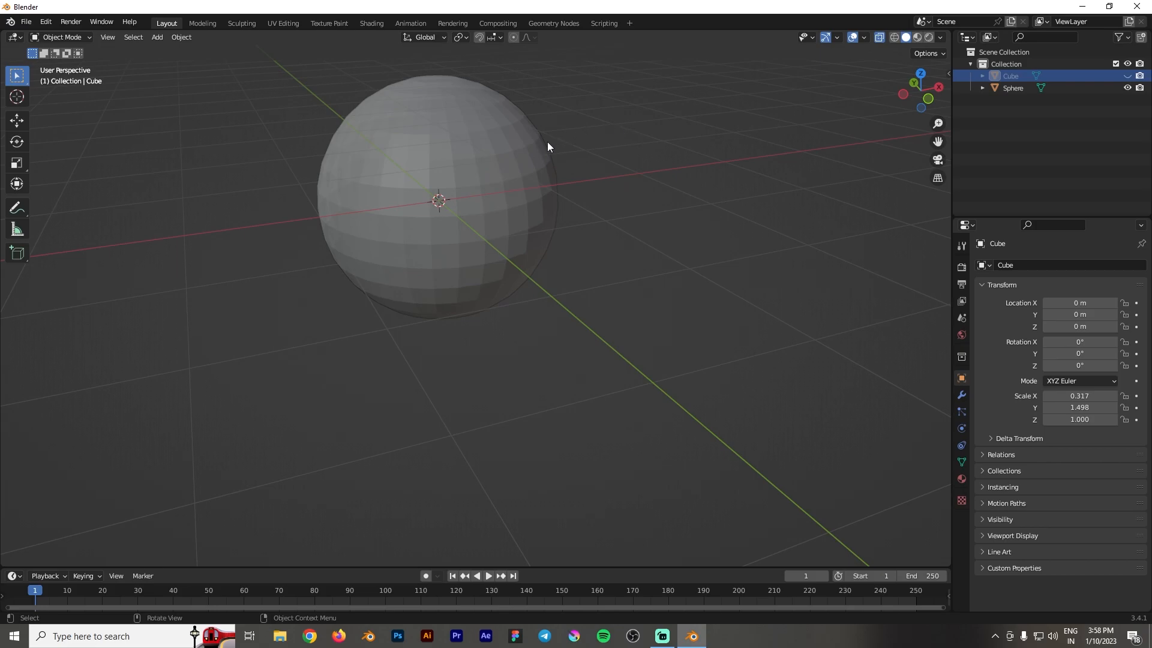
# Delete the vertices of the sphere's +X half, box-selecting them through the mesh in front orthographic view.
pyautogui.click(446, 162)
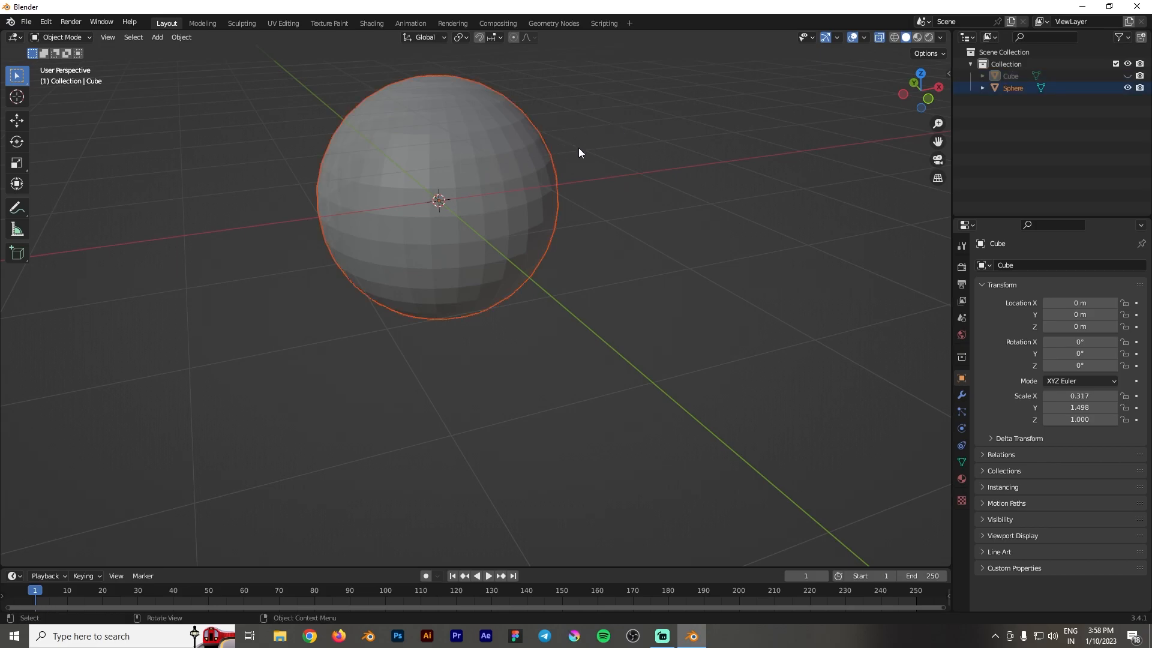
pyautogui.click(480, 158)
pyautogui.press('Tab')
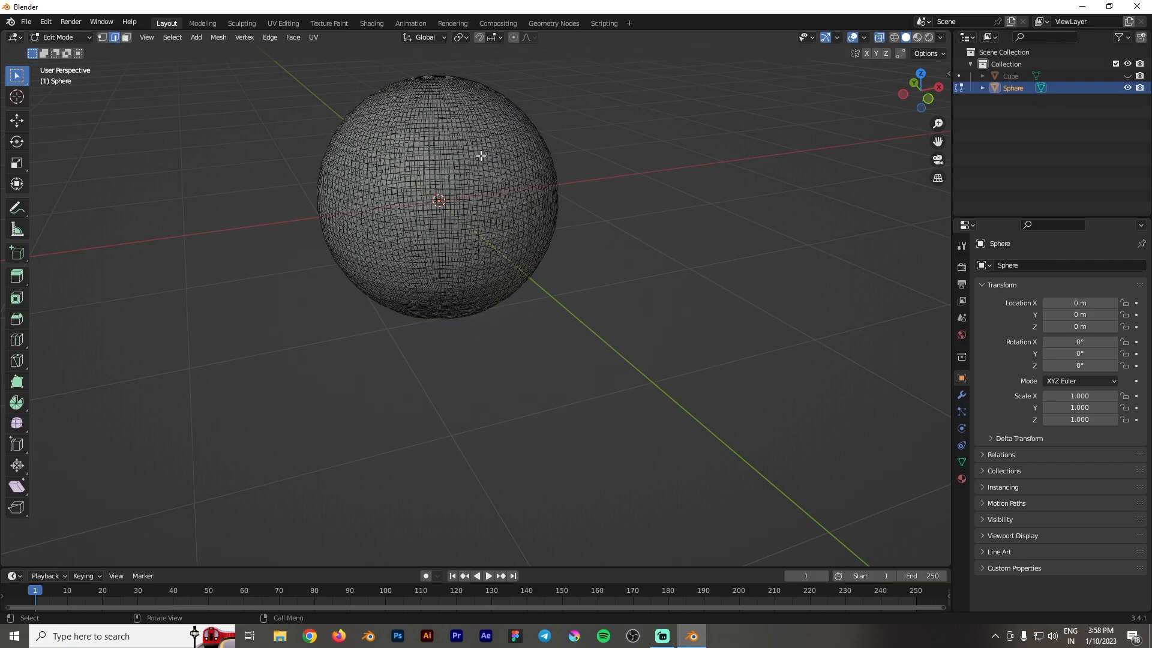
pyautogui.moveTo(550, 146); pyautogui.dragTo(518, 141, button='middle')
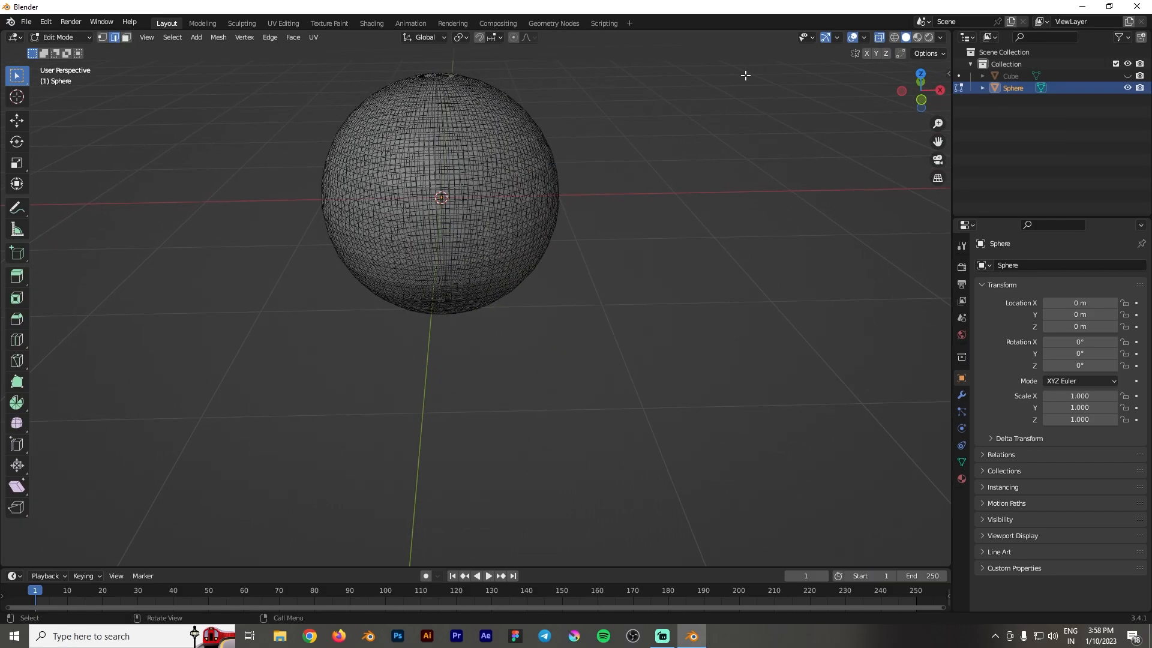
pyautogui.click(921, 101)
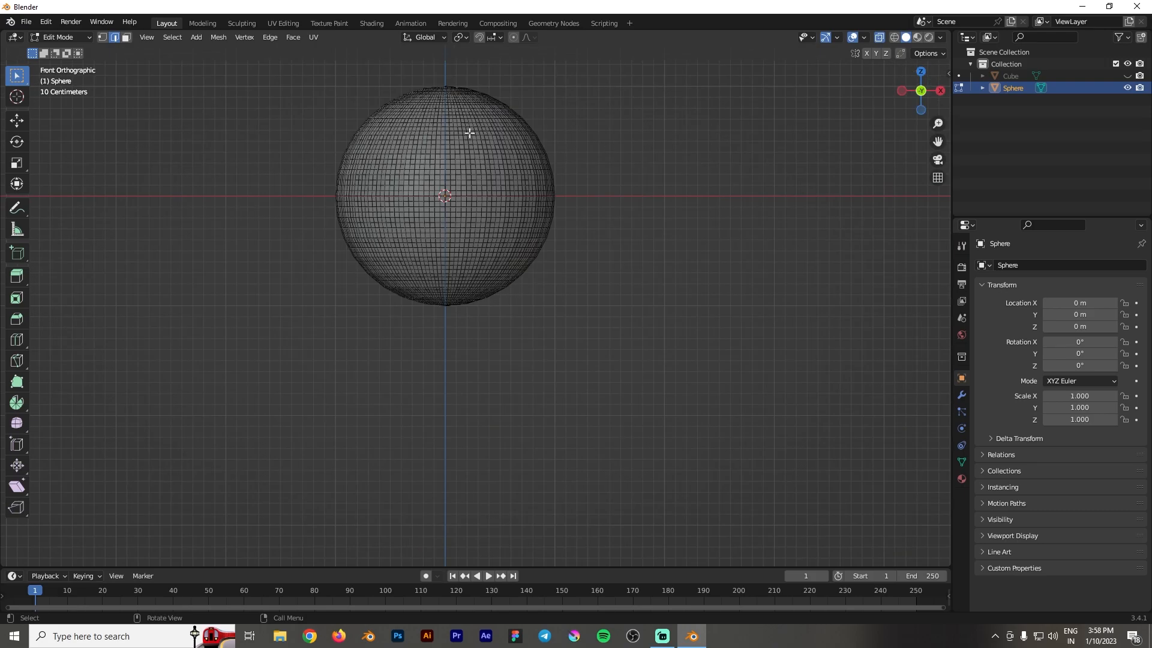
pyautogui.click(920, 91)
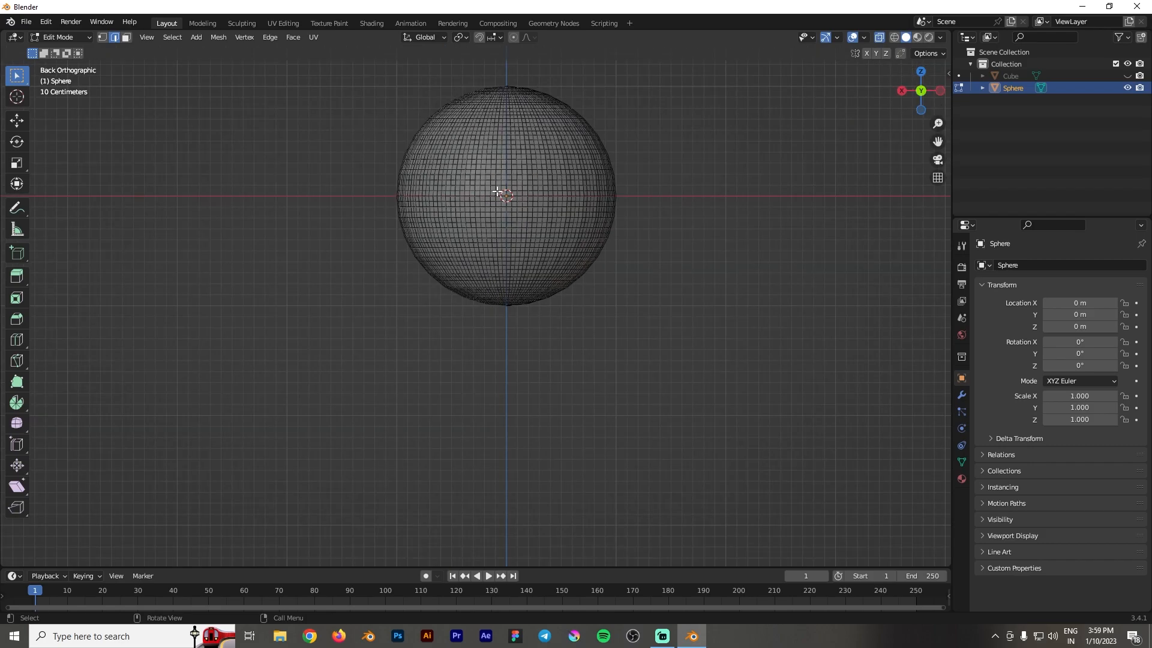
pyautogui.click(921, 92)
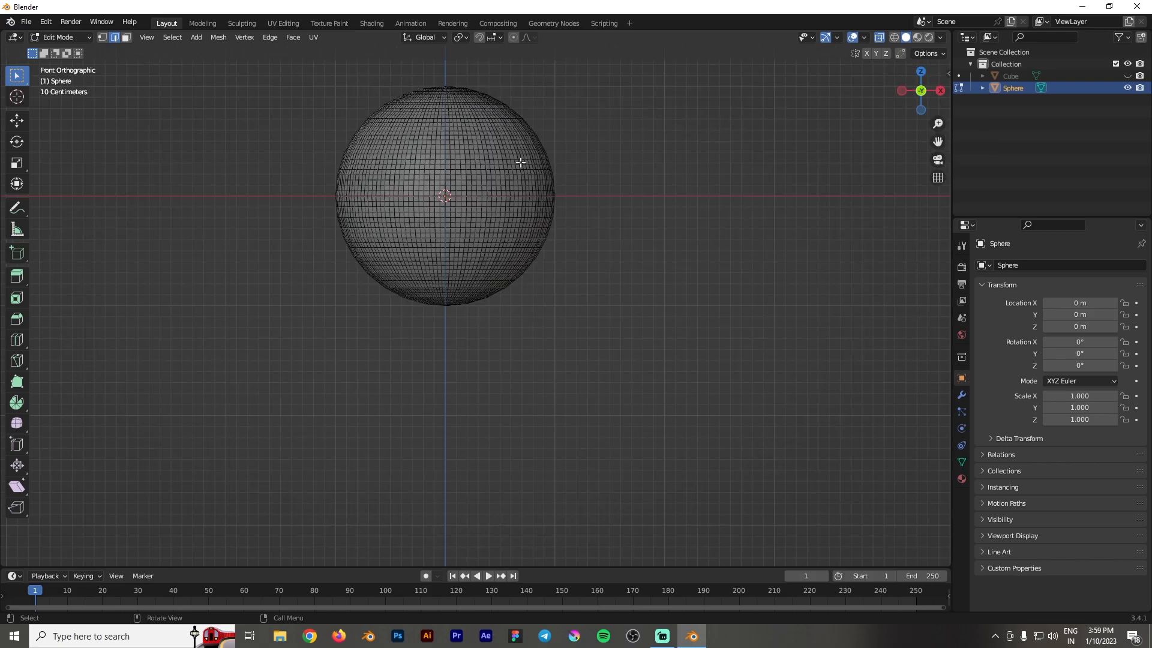
pyautogui.press('b')
pyautogui.moveTo(445, 86); pyautogui.dragTo(565, 345)
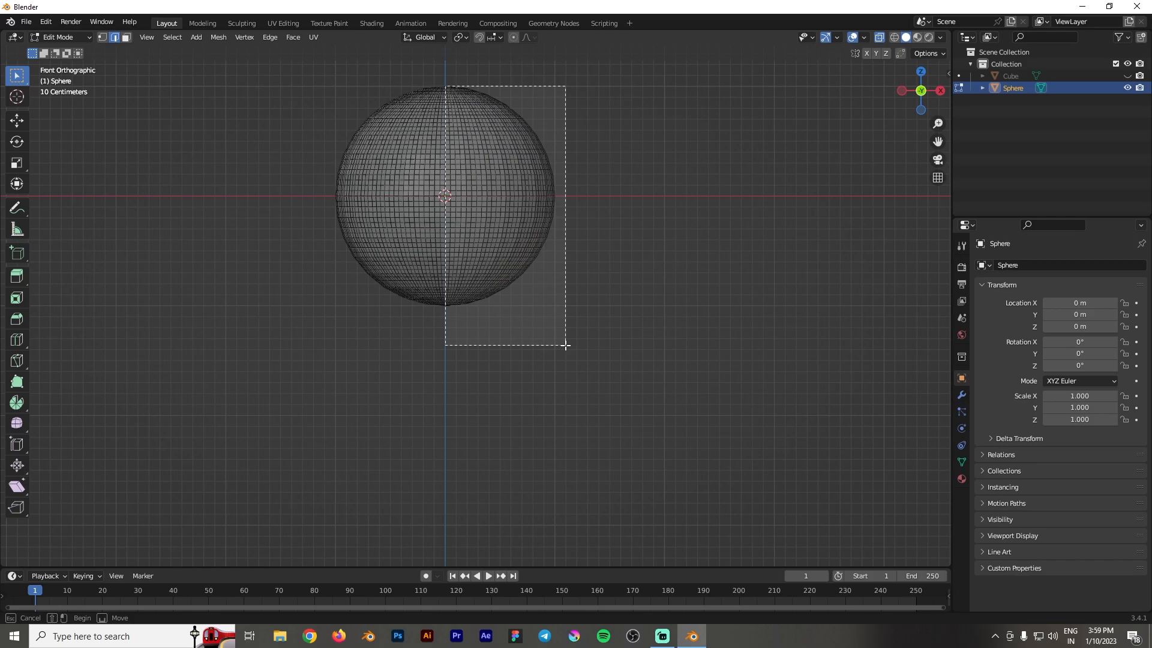
pyautogui.moveTo(565, 346); pyautogui.dragTo(565, 346)
pyautogui.rightClick(578, 300)
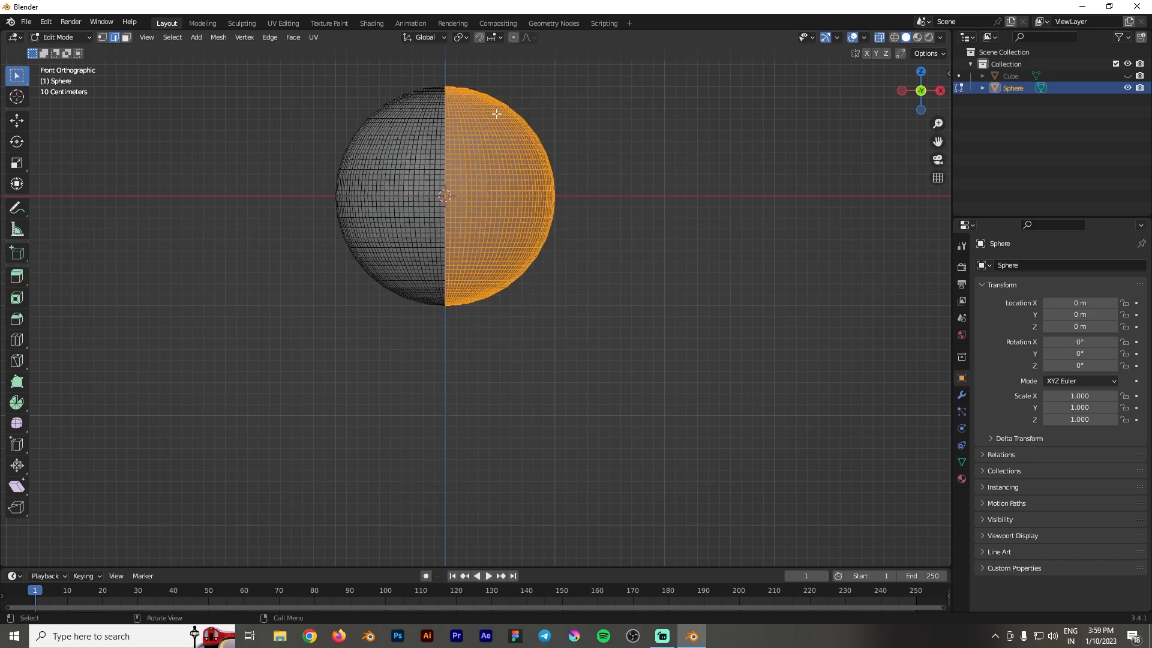
pyautogui.press('x')
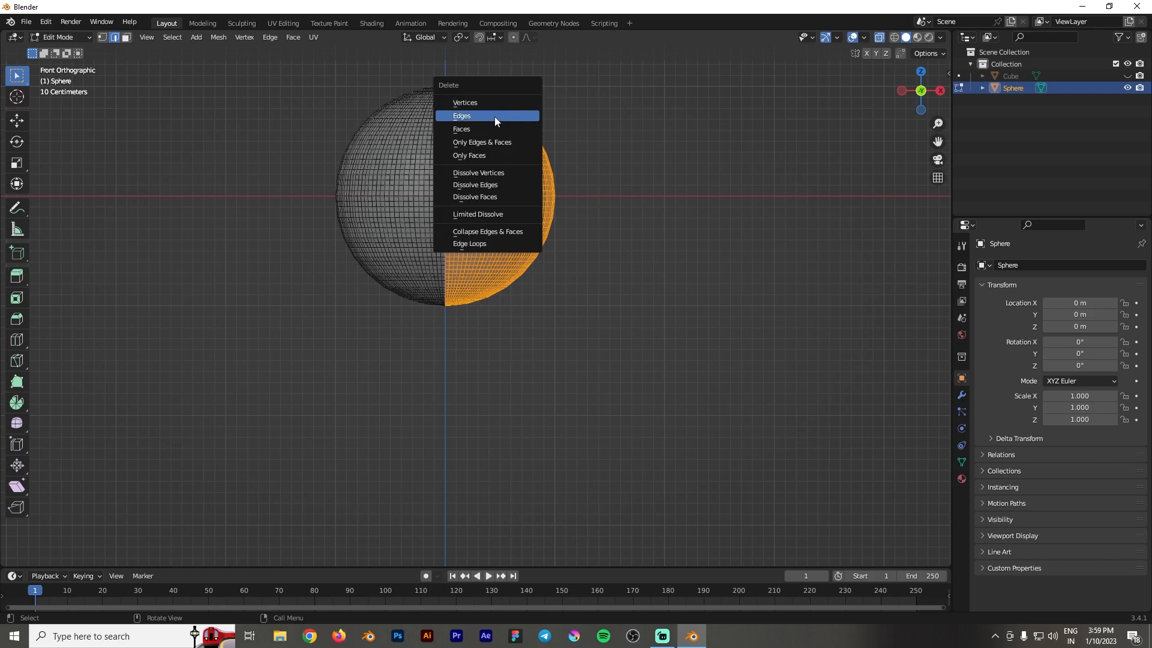
pyautogui.click(473, 106)
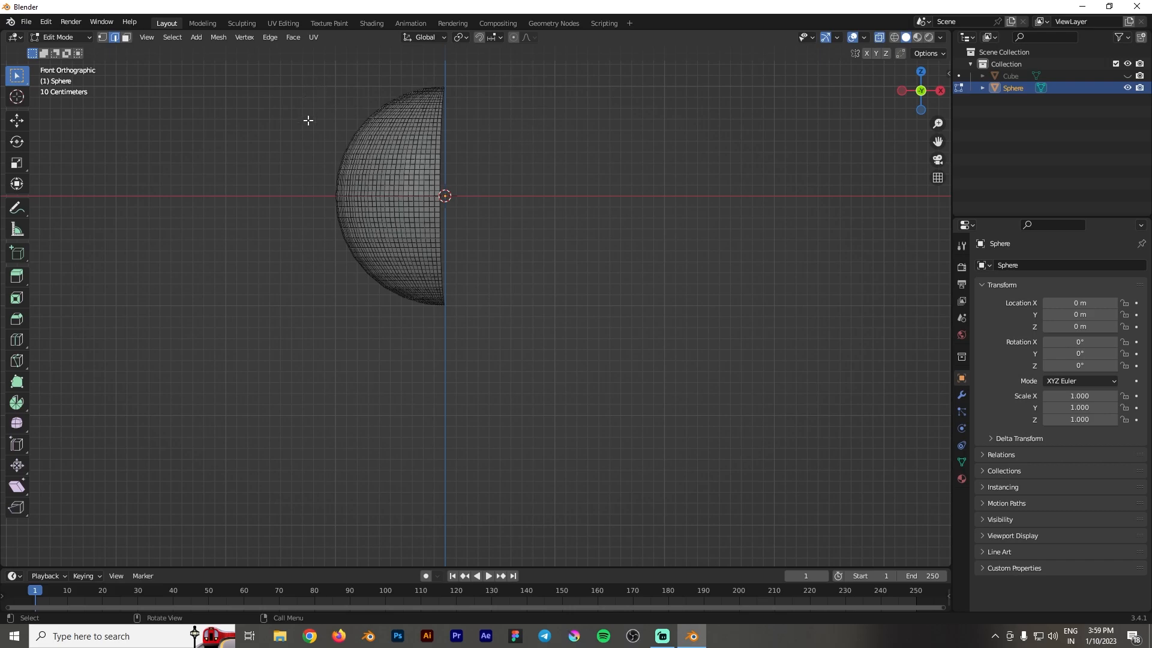
# Return to Object Mode and add a Wireframe modifier to the half sphere on the rounded box's face.
pyautogui.click(838, 37)
pyautogui.press('Tab')
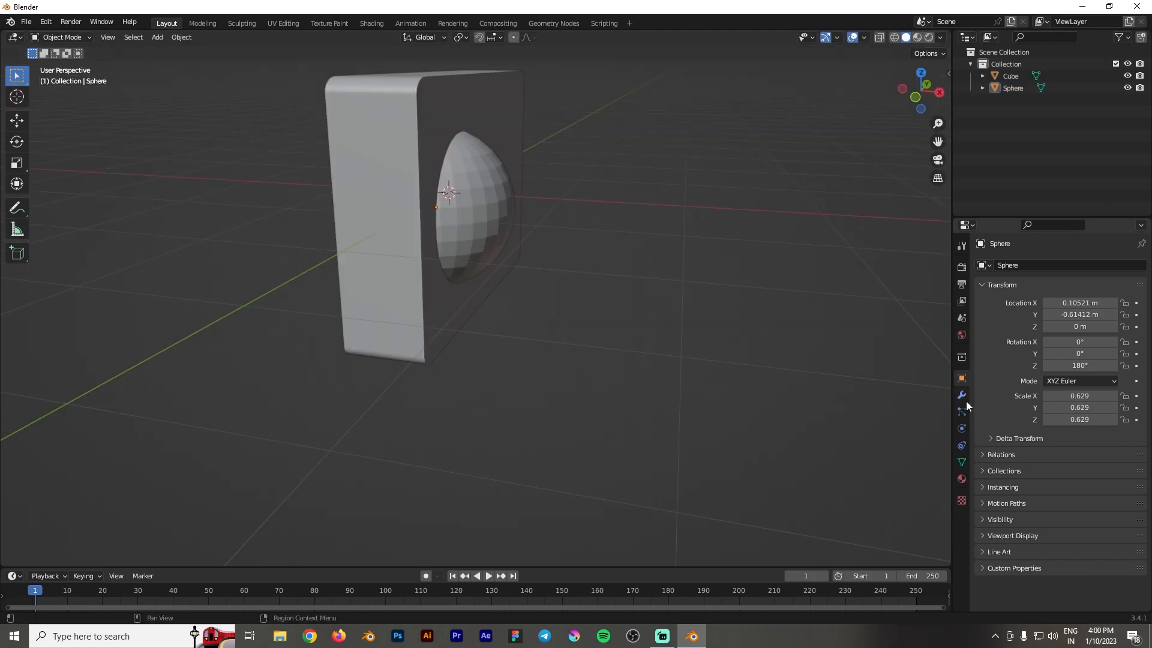
pyautogui.click(963, 396)
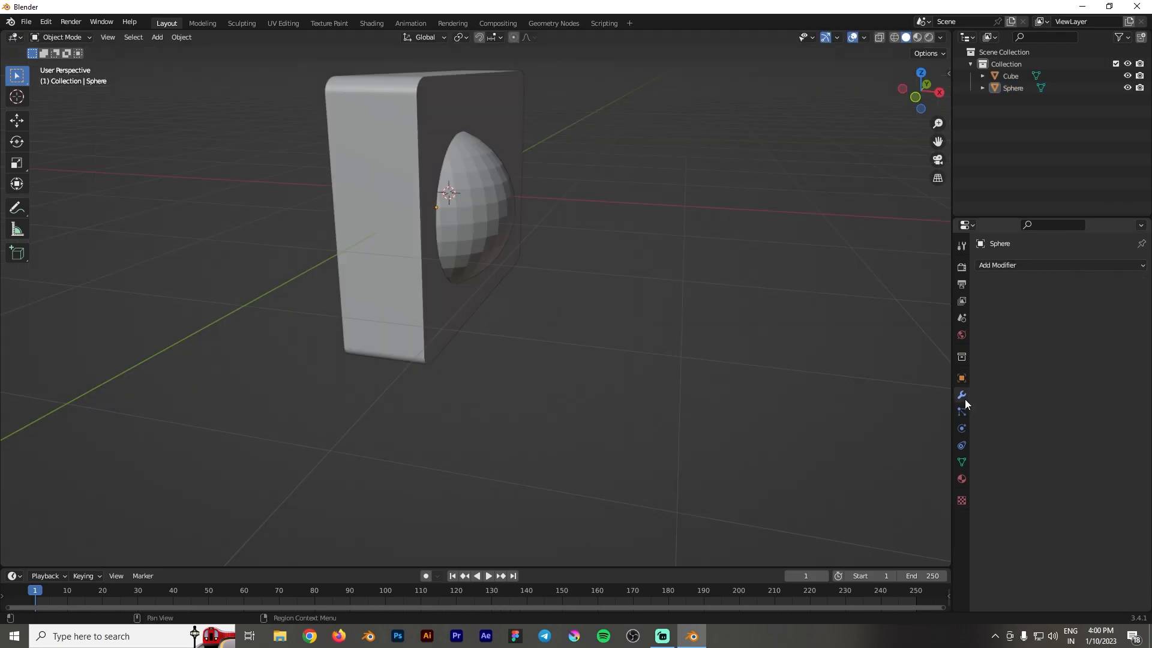
pyautogui.click(1014, 265)
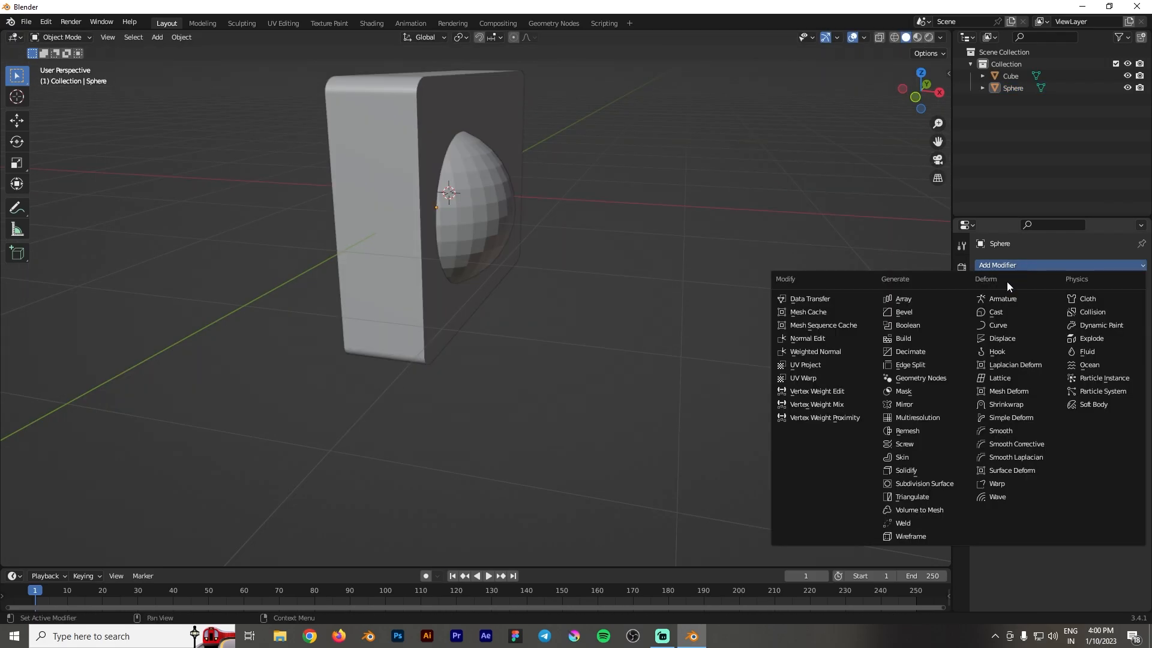
pyautogui.click(898, 536)
pyautogui.moveTo(764, 380)
pyautogui.mouseDown(button='middle')
pyautogui.moveTo(710, 378)
pyautogui.moveTo(754, 379)
pyautogui.mouseUp(button='middle')
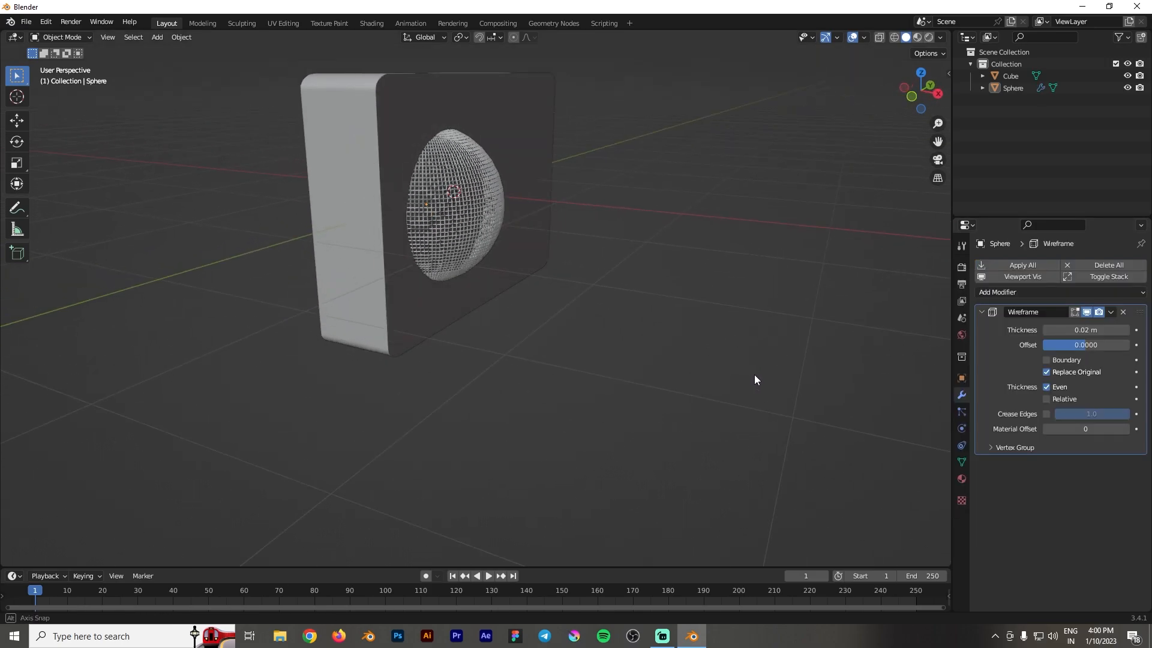
# Flatten the wireframe half sphere by scaling it down along the X axis.
pyautogui.scroll(6, 509, 286)
pyautogui.moveTo(543, 216); pyautogui.dragTo(509, 225, button='middle')
pyautogui.click(510, 225)
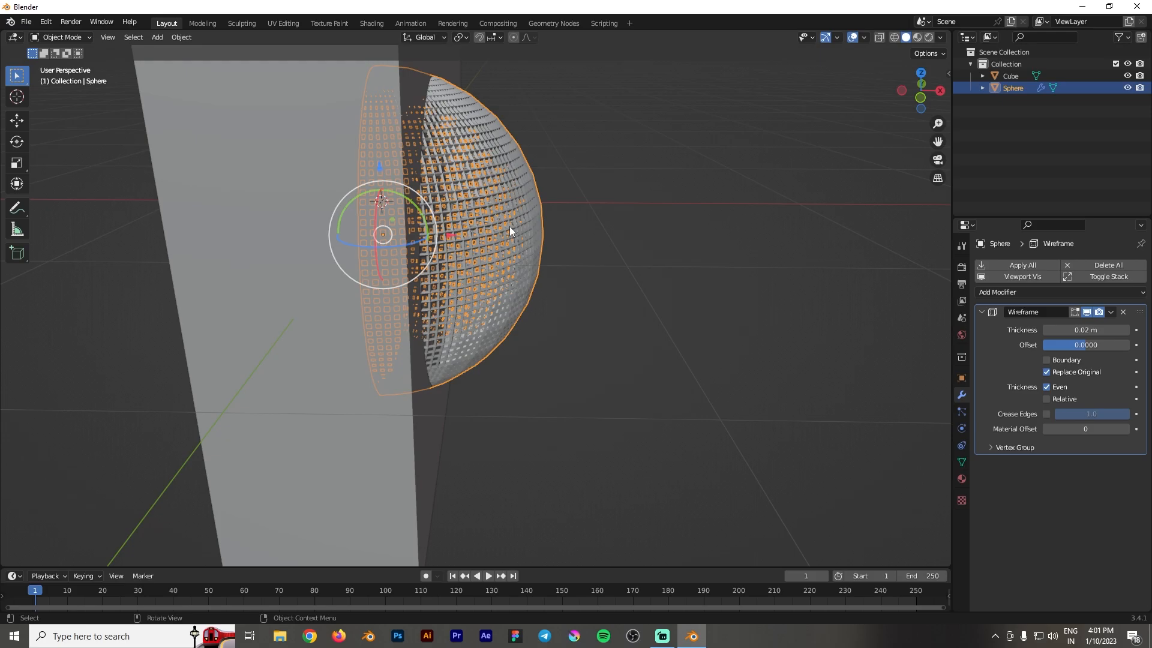
pyautogui.press('s')
pyautogui.press('x')
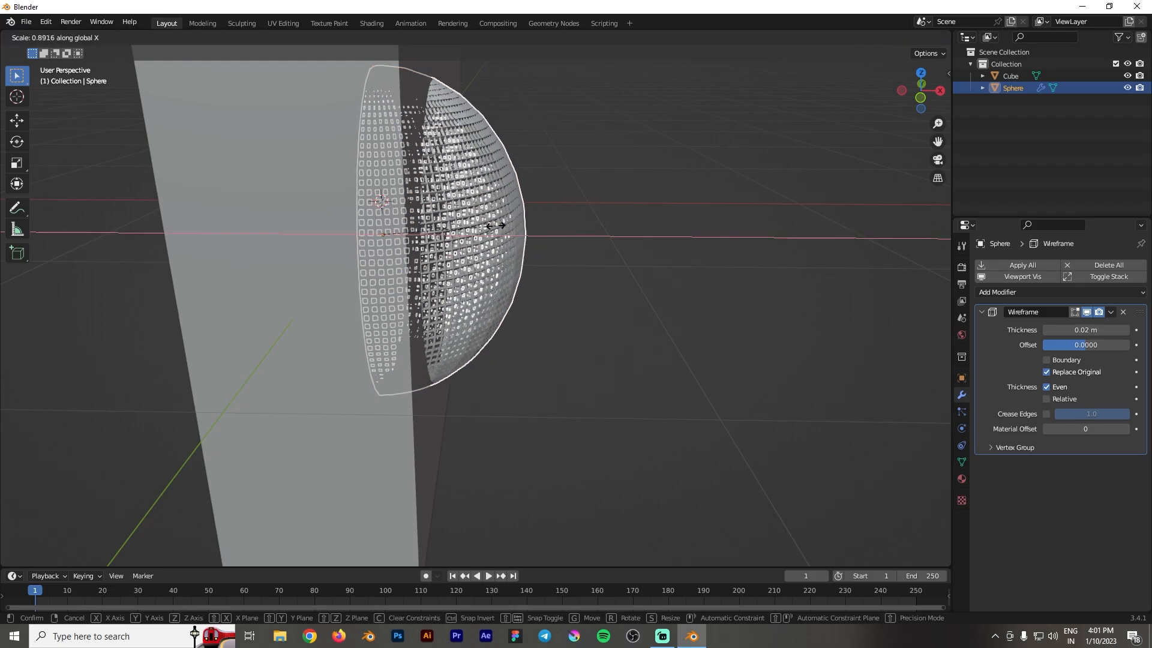
pyautogui.click(459, 222)
# Shift the flattened half sphere slightly outward along X so its dome protrudes from the box's face.
pyautogui.moveTo(579, 199)
pyautogui.mouseDown(button='middle')
pyautogui.moveTo(537, 200)
pyautogui.moveTo(577, 204)
pyautogui.mouseUp(button='middle')
pyautogui.moveTo(453, 244); pyautogui.dragTo(484, 243)
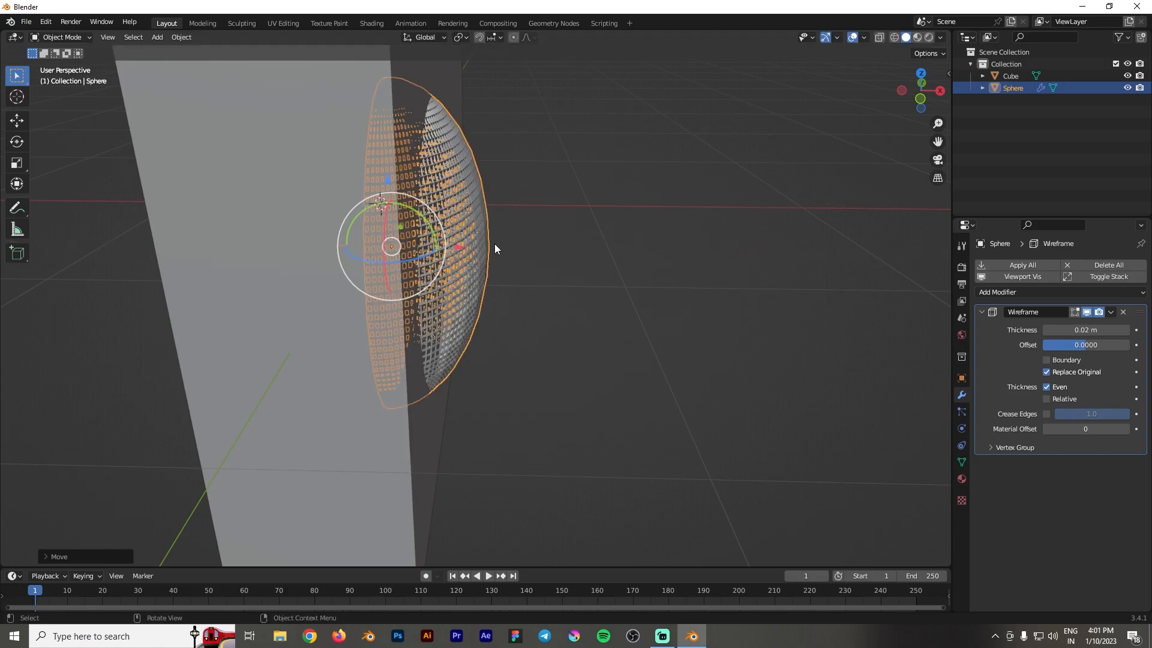
pyautogui.click(653, 222)
# Reposition the half sphere on the box's face, moving it along -Y towards the side edge and slightly up.
pyautogui.moveTo(653, 222); pyautogui.dragTo(501, 220, button='middle')
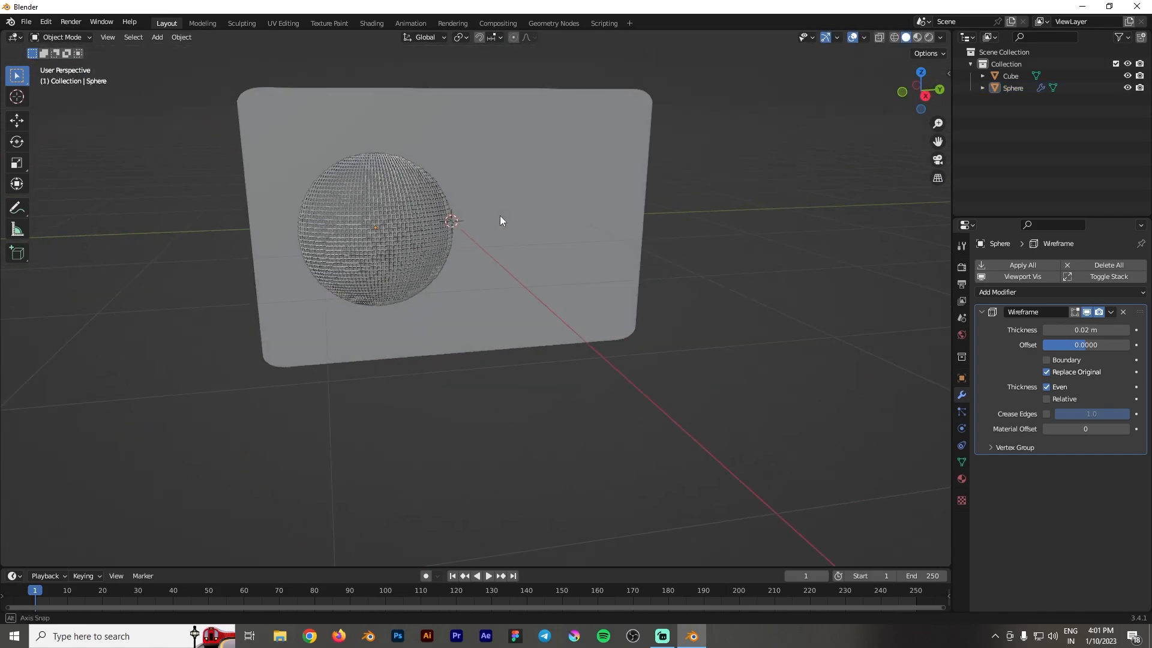
pyautogui.click(386, 216)
pyautogui.moveTo(441, 225); pyautogui.dragTo(401, 215)
pyautogui.moveTo(360, 156); pyautogui.dragTo(360, 149)
pyautogui.click(716, 210)
pyautogui.moveTo(716, 210); pyautogui.dragTo(750, 205, button='middle')
# Add a cylinder mesh and scale it down uniformly to a small size.
pyautogui.hotkey('shift', 'a')
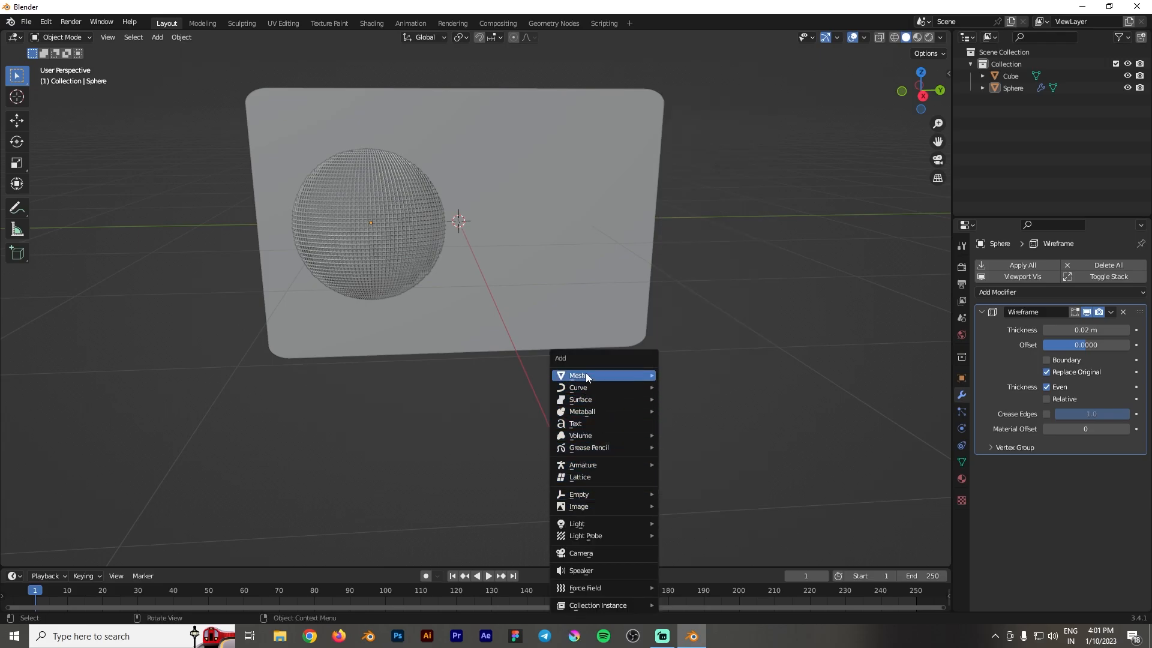
pyautogui.moveTo(586, 375)
pyautogui.click(670, 163)
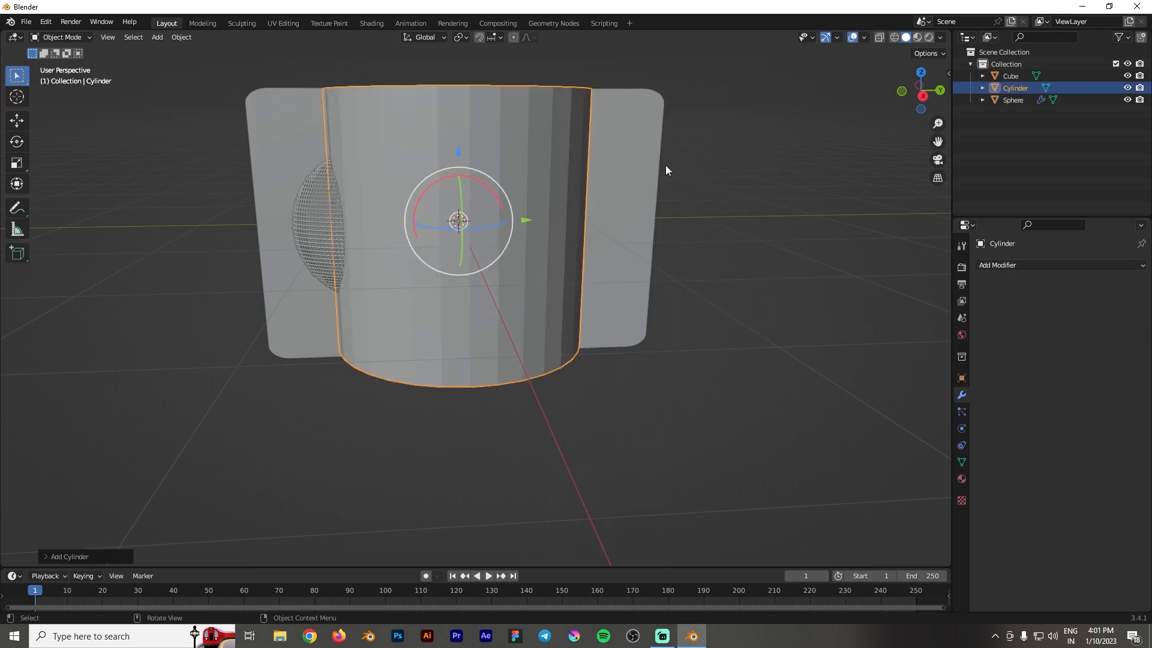
pyautogui.press('s')
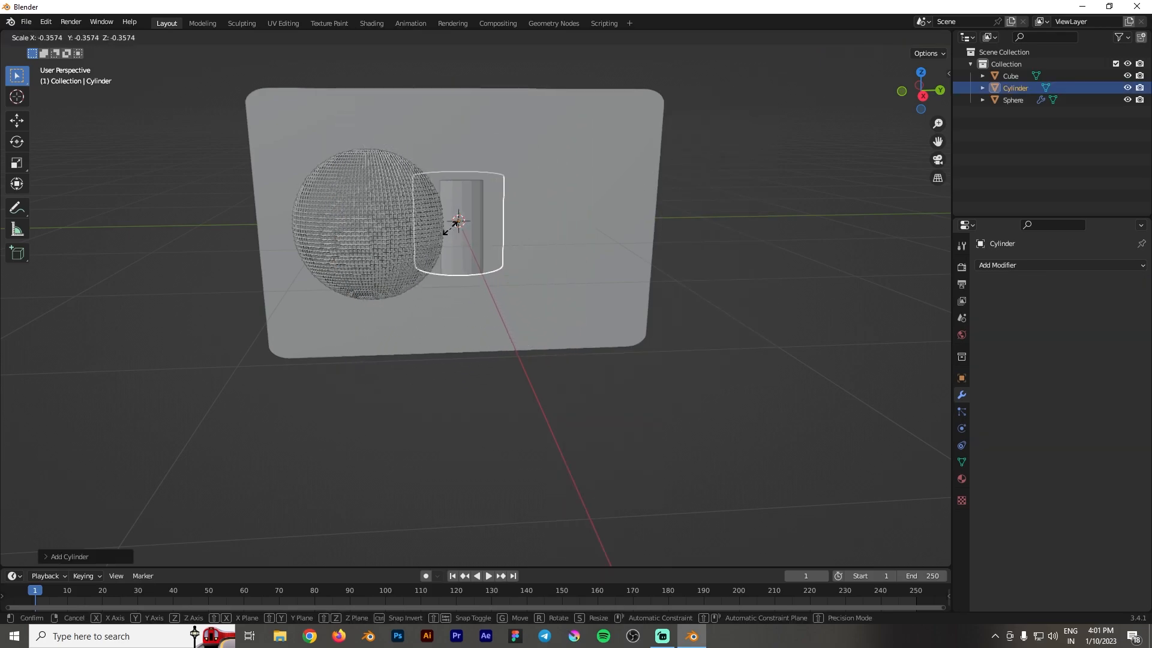
pyautogui.click(497, 224)
# Move the cylinder out in front of the box along X, turn it to point along X, lower it and shrink it further.
pyautogui.moveTo(623, 241); pyautogui.dragTo(729, 249, button='middle')
pyautogui.press('g')
pyautogui.press('x')
pyautogui.click(527, 240)
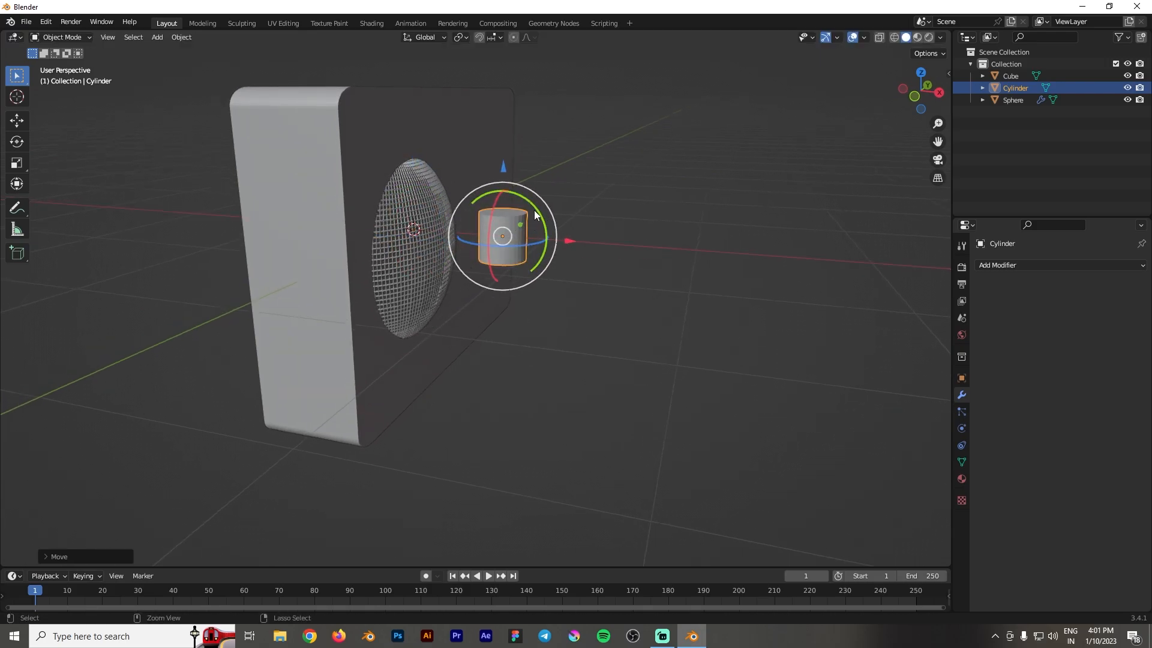
pyautogui.moveTo(534, 210); pyautogui.dragTo(536, 277)
pyautogui.moveTo(498, 168); pyautogui.dragTo(625, 222)
pyautogui.press('s')
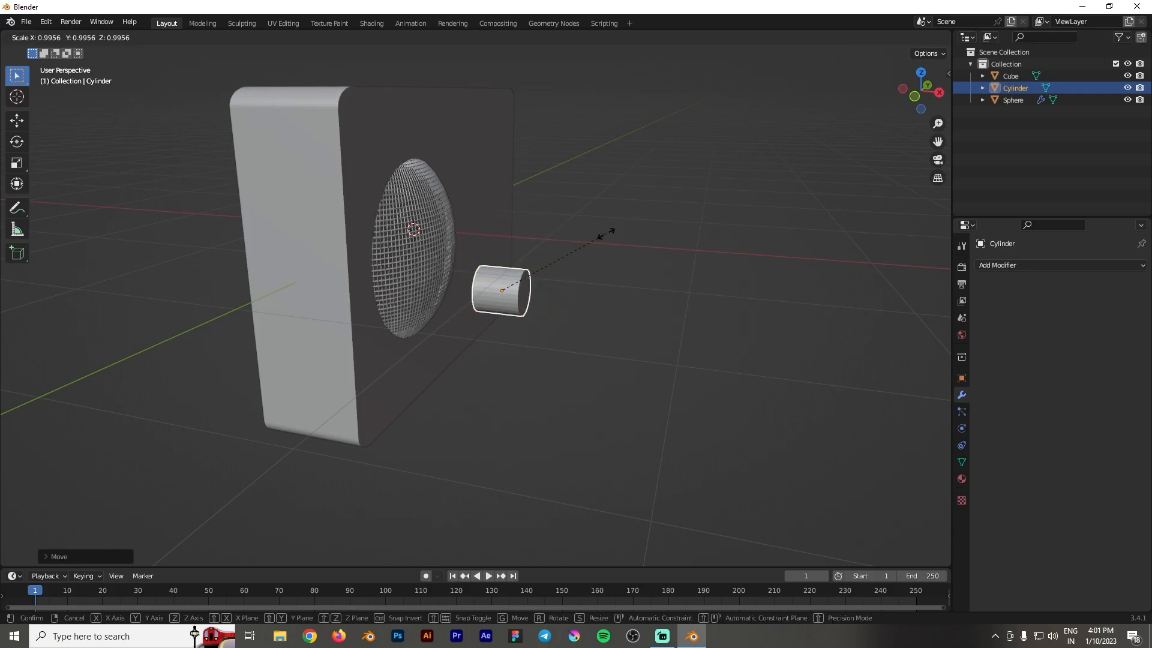
pyautogui.click(556, 254)
# Place the small cylinder close to the box's front face, beside the lower edge of the half sphere.
pyautogui.moveTo(591, 247)
pyautogui.mouseDown(button='middle')
pyautogui.moveTo(550, 251)
pyautogui.moveTo(596, 251)
pyautogui.mouseUp(button='middle')
pyautogui.moveTo(500, 224); pyautogui.dragTo(500, 240)
pyautogui.moveTo(591, 241); pyautogui.dragTo(503, 250, button='middle')
pyautogui.moveTo(532, 306); pyautogui.dragTo(585, 301)
pyautogui.moveTo(584, 301); pyautogui.dragTo(660, 265, button='middle')
pyautogui.moveTo(571, 289); pyautogui.dragTo(544, 287)
pyautogui.moveTo(590, 273); pyautogui.dragTo(548, 285, button='middle')
pyautogui.moveTo(556, 296); pyautogui.dragTo(550, 295)
pyautogui.moveTo(549, 295); pyautogui.dragTo(625, 261, button='middle')
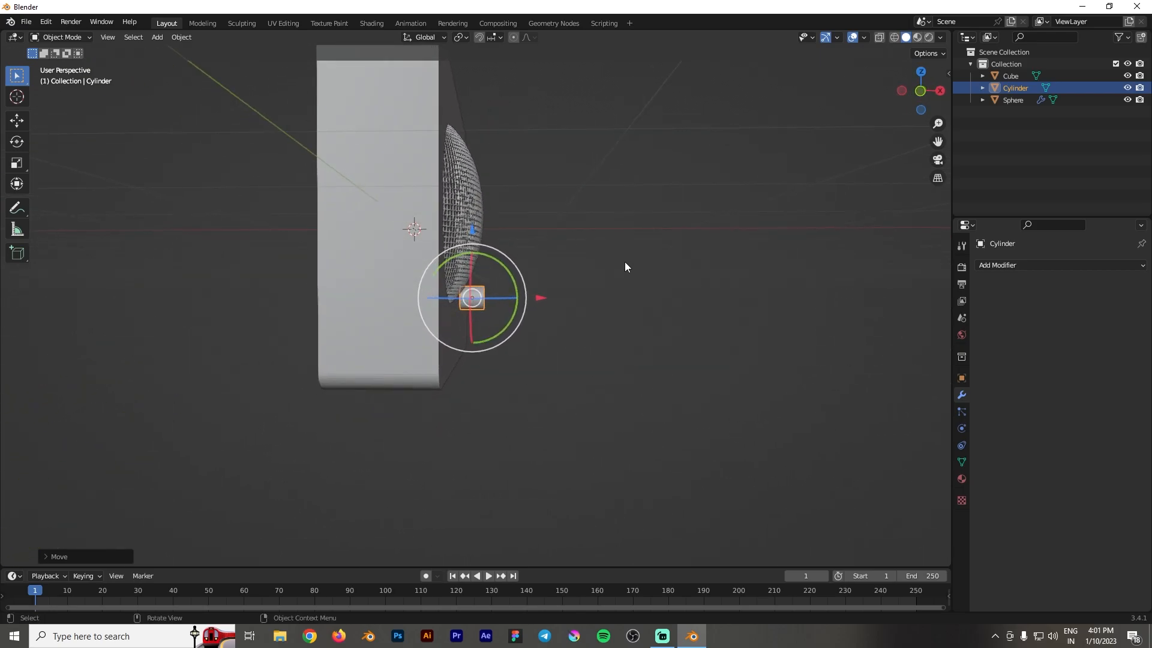
# Lower the cylinder slightly, push it into the box's face and slide it along +Y away from the half sphere.
pyautogui.moveTo(473, 231); pyautogui.dragTo(473, 241)
pyautogui.moveTo(541, 307); pyautogui.dragTo(529, 307)
pyautogui.click(636, 271)
pyautogui.moveTo(635, 272); pyautogui.dragTo(562, 303, button='middle')
pyautogui.click(499, 302)
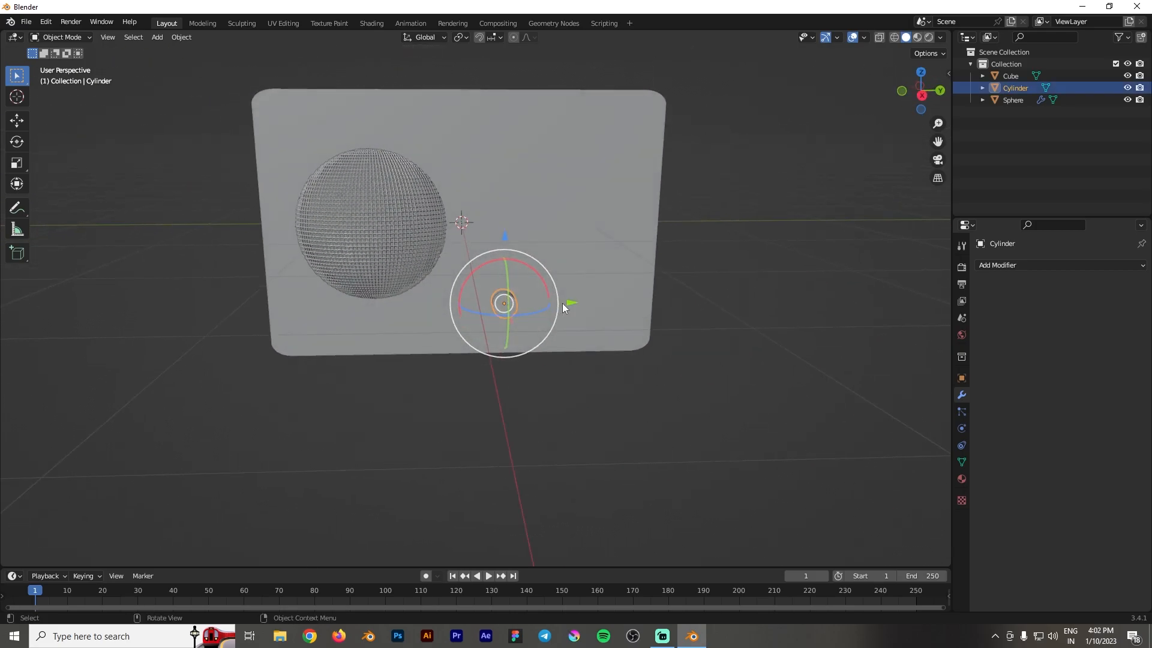
pyautogui.moveTo(571, 300); pyautogui.dragTo(594, 300)
pyautogui.click(729, 286)
# Duplicate the cylinder along the Y axis to make a second knob right next to the first.
pyautogui.moveTo(731, 291)
pyautogui.mouseDown(button='middle')
pyautogui.moveTo(715, 288)
pyautogui.moveTo(732, 278)
pyautogui.mouseUp(button='middle')
pyautogui.click(523, 306)
pyautogui.moveTo(523, 305); pyautogui.dragTo(583, 308, button='middle')
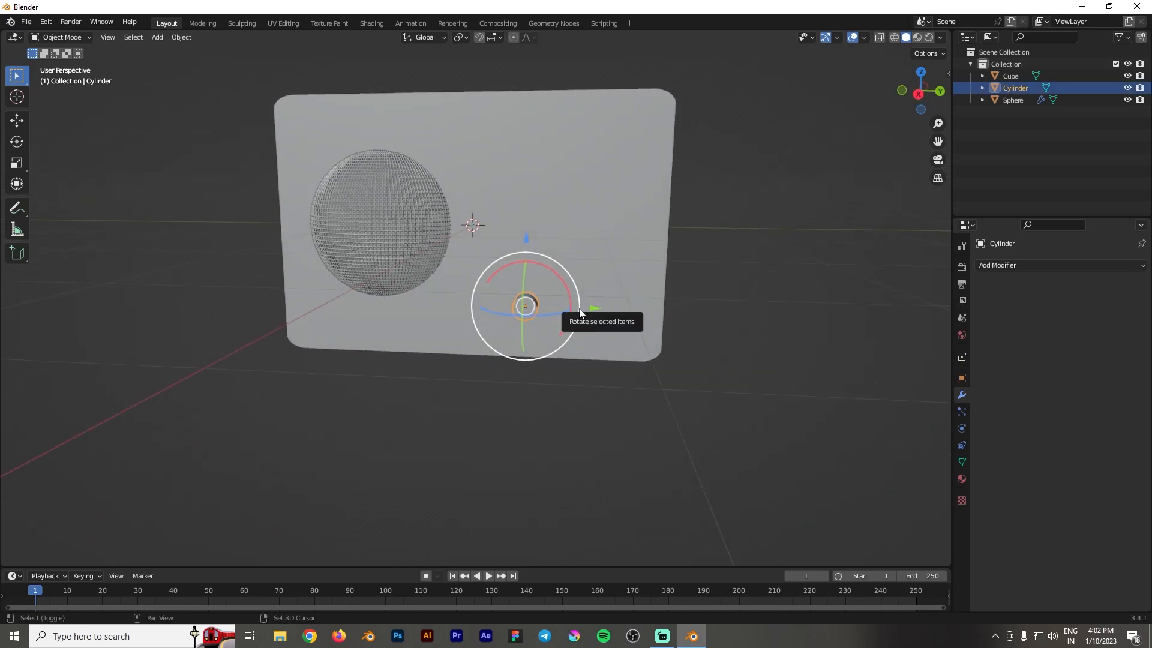
pyautogui.hotkey('shift', 'd')
pyautogui.press('y')
pyautogui.click(633, 309)
pyautogui.click(732, 298)
pyautogui.moveTo(732, 298); pyautogui.dragTo(671, 301, button='middle')
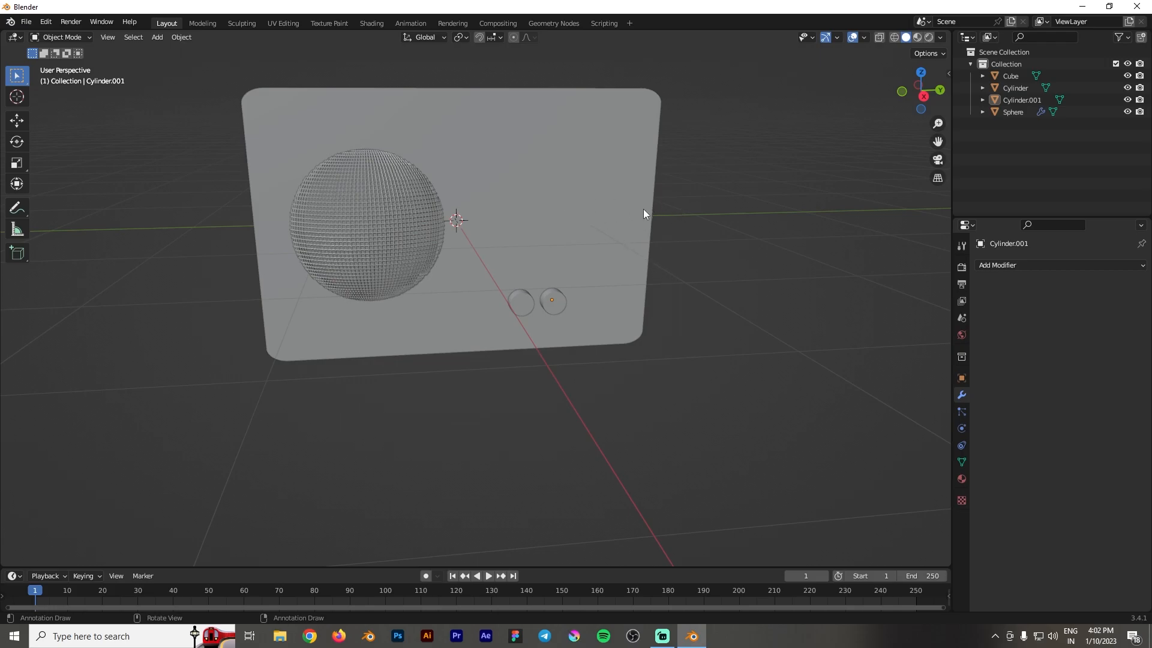
# Add a cube mesh and scale it down along X into a thin slab.
pyautogui.moveTo(743, 235); pyautogui.dragTo(712, 259, button='middle')
pyautogui.hotkey('shift', 'a')
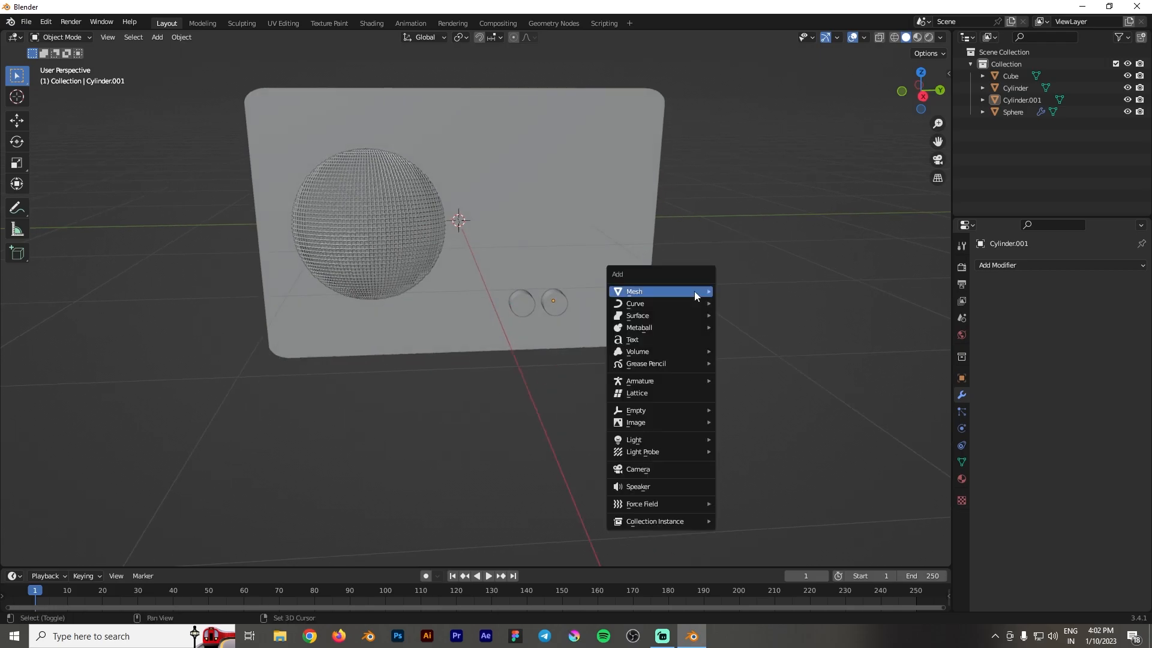
pyautogui.moveTo(688, 292)
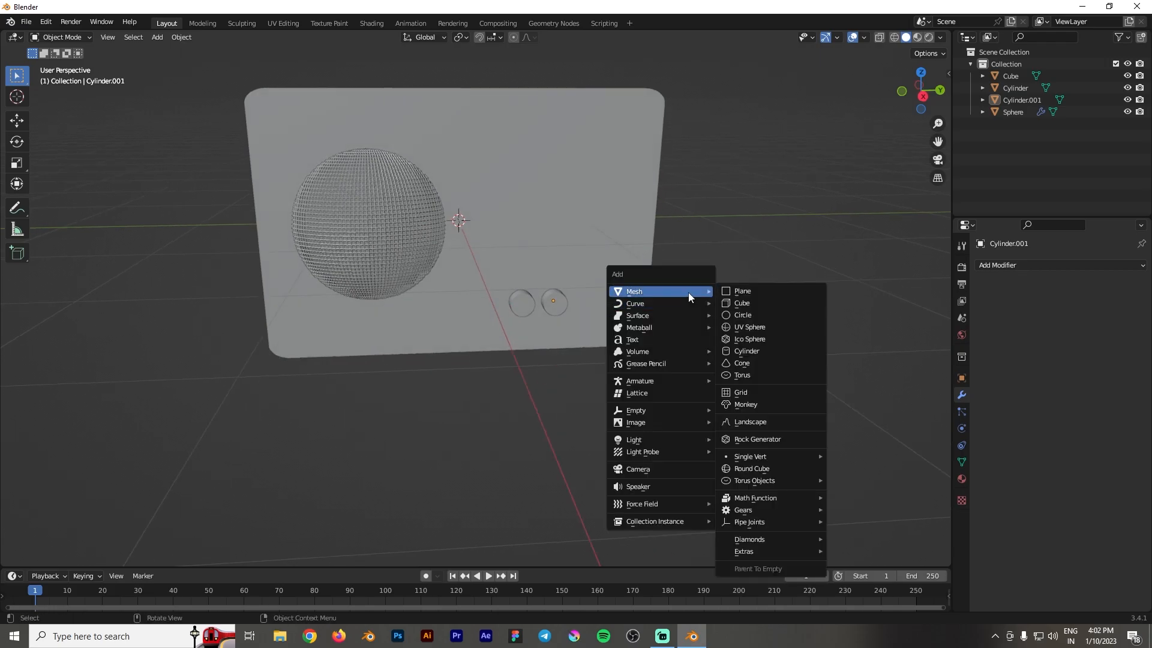
pyautogui.click(741, 302)
pyautogui.moveTo(724, 299)
pyautogui.mouseDown(button='middle')
pyautogui.moveTo(805, 301)
pyautogui.moveTo(719, 308)
pyautogui.mouseUp(button='middle')
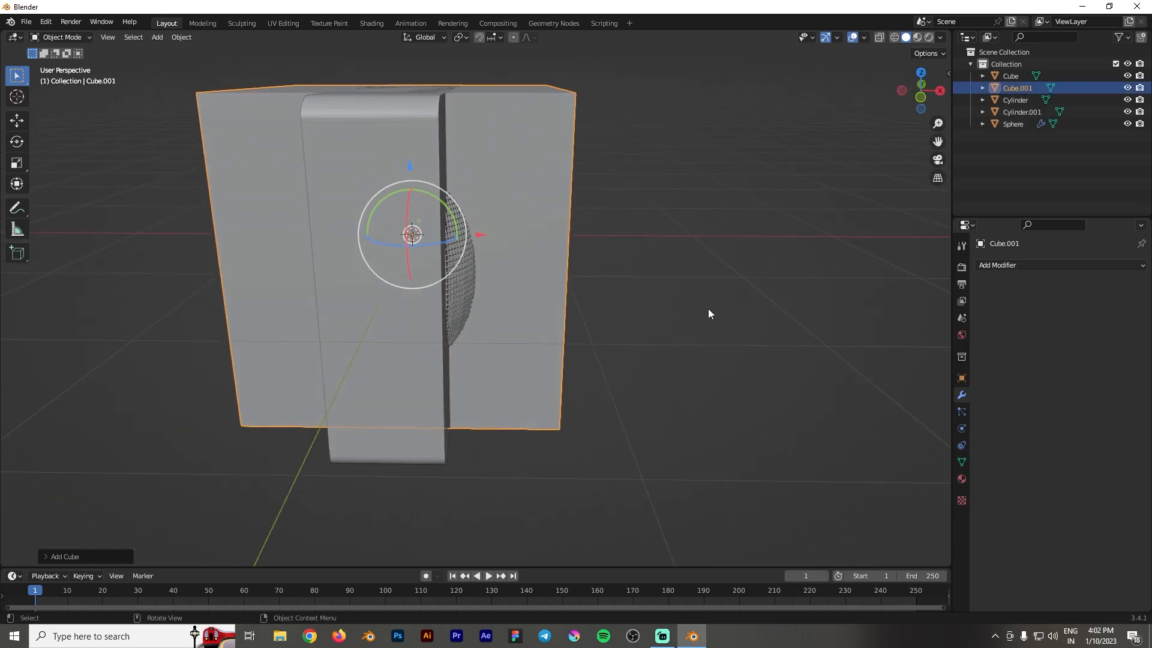
pyautogui.press('s')
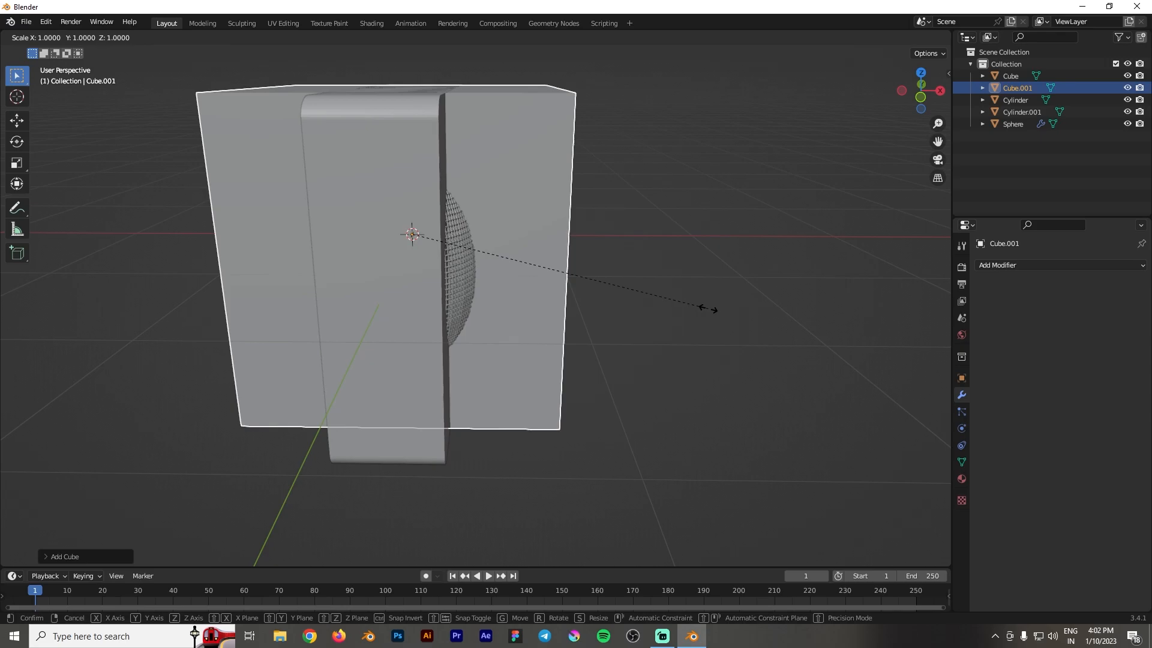
pyautogui.press('x')
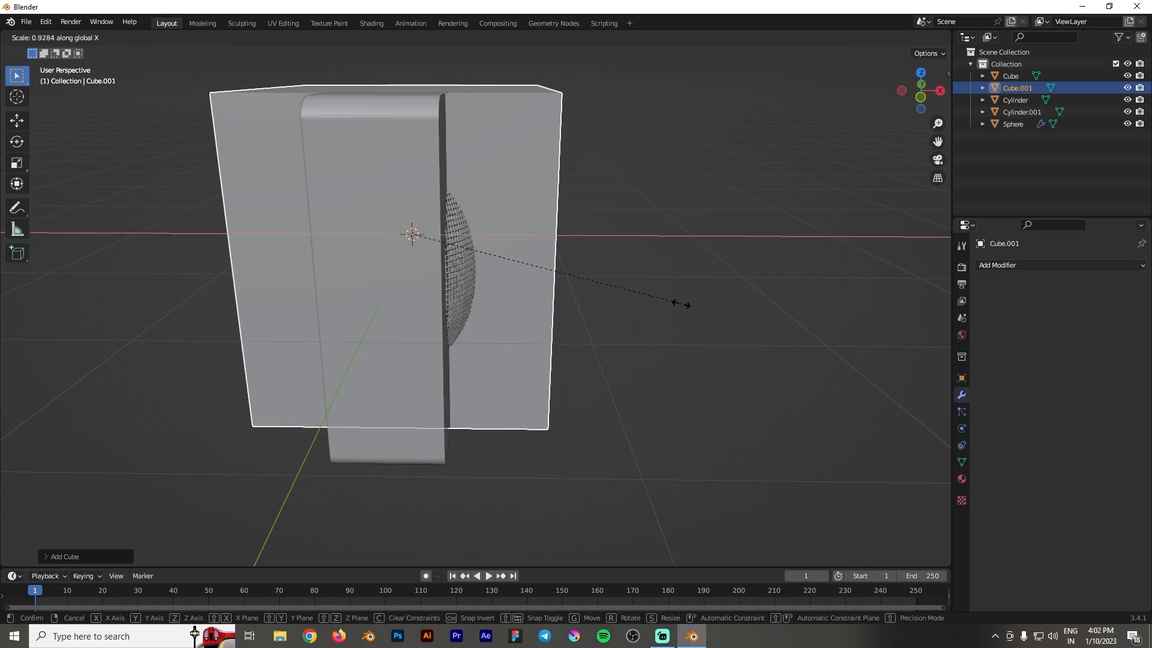
pyautogui.click(411, 273)
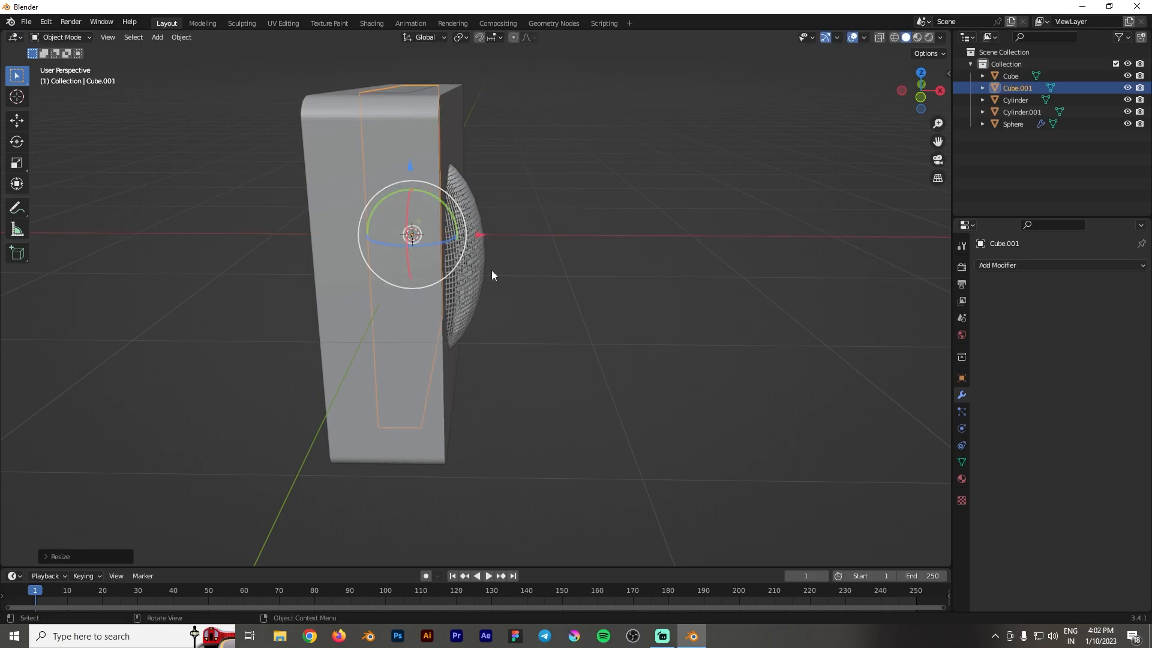
# Move the slab out in front of the box along X and scale it down along Z into a horizontal bar.
pyautogui.moveTo(494, 270); pyautogui.dragTo(424, 247, button='middle')
pyautogui.moveTo(476, 235); pyautogui.dragTo(641, 252)
pyautogui.moveTo(641, 252); pyautogui.dragTo(496, 250, button='middle')
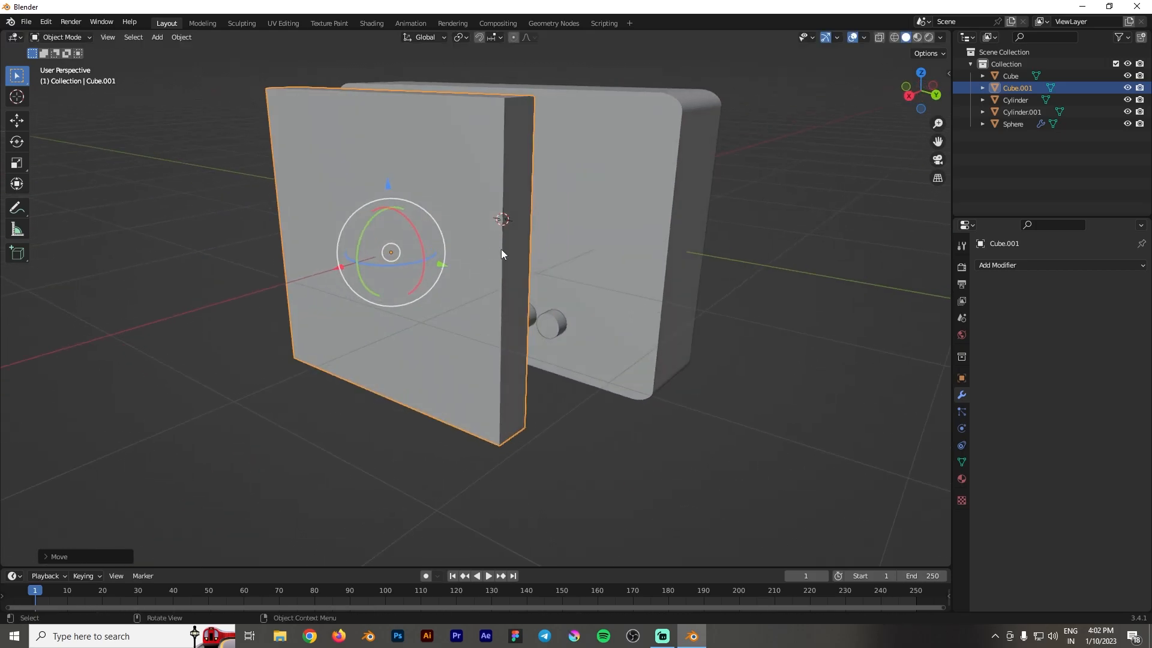
pyautogui.press('s')
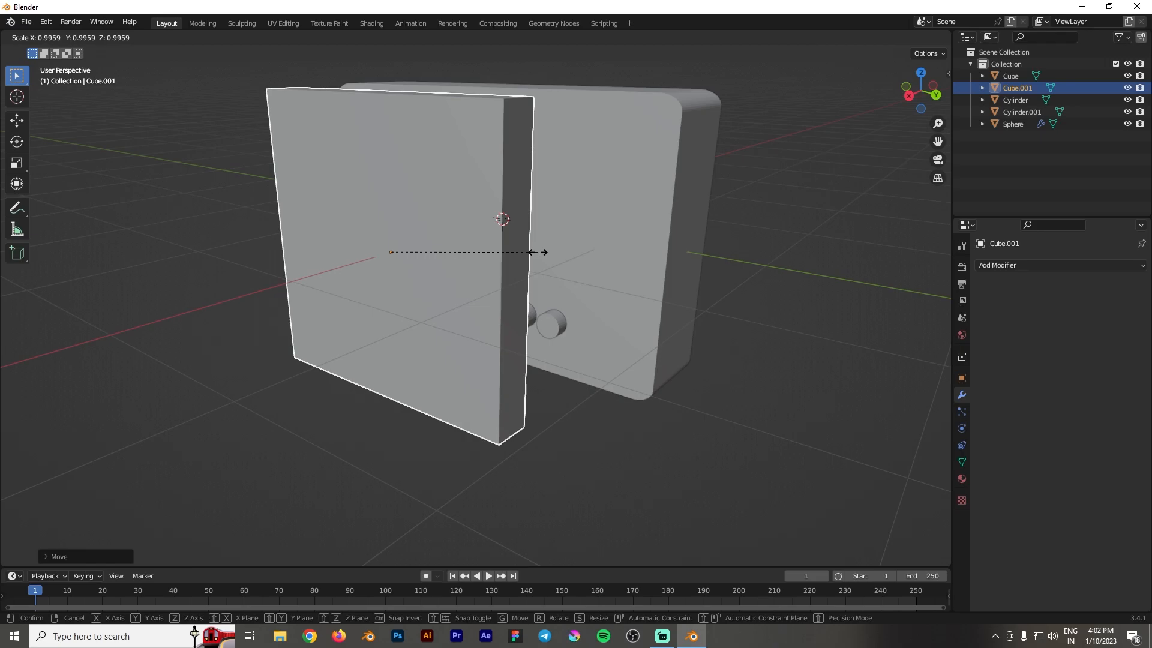
pyautogui.press('z')
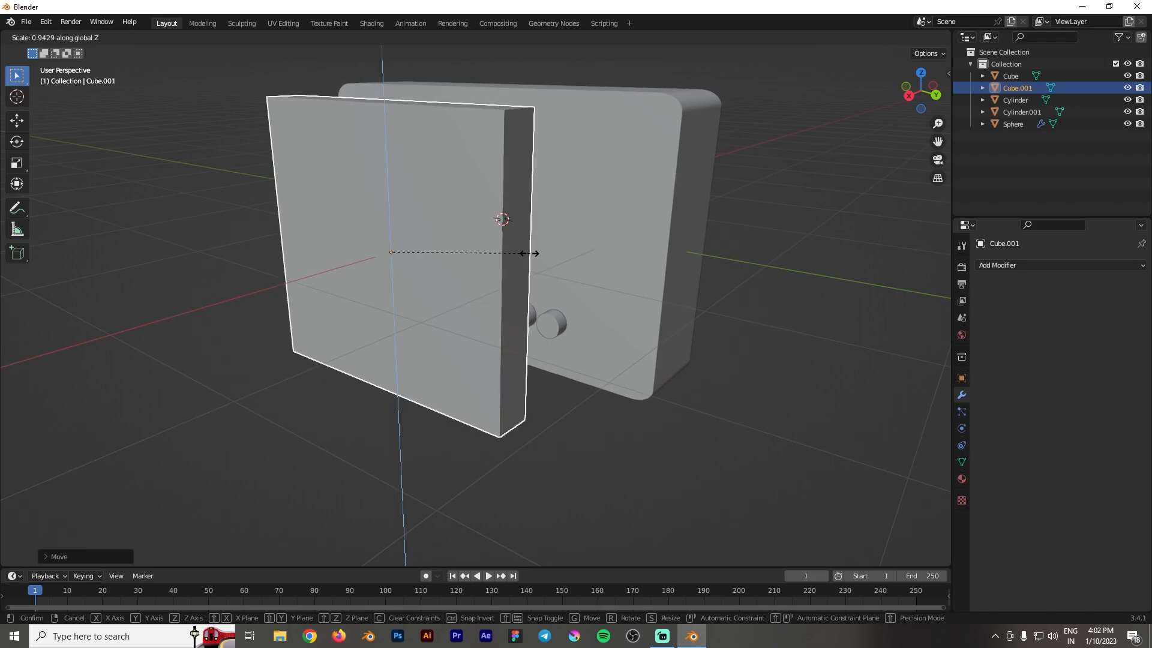
pyautogui.click(467, 261)
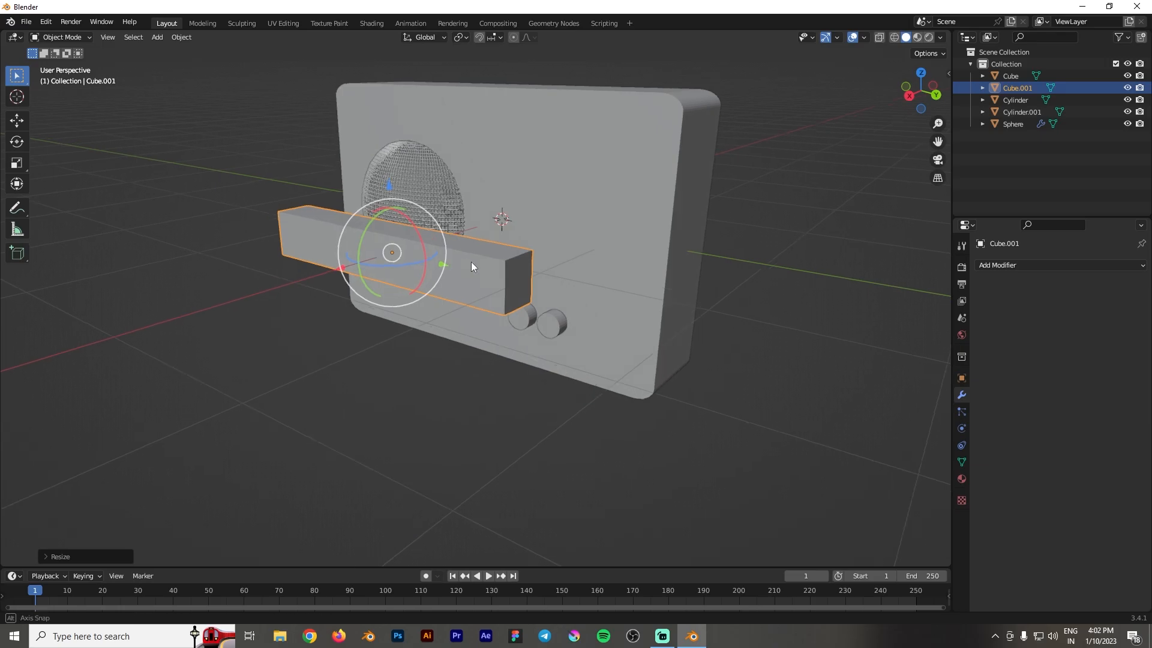
# Move the bar along +Y past the half sphere and back along X against the box's front face.
pyautogui.moveTo(466, 261); pyautogui.dragTo(546, 260, button='middle')
pyautogui.moveTo(547, 258); pyautogui.dragTo(635, 250)
pyautogui.moveTo(697, 247); pyautogui.dragTo(539, 269, button='middle')
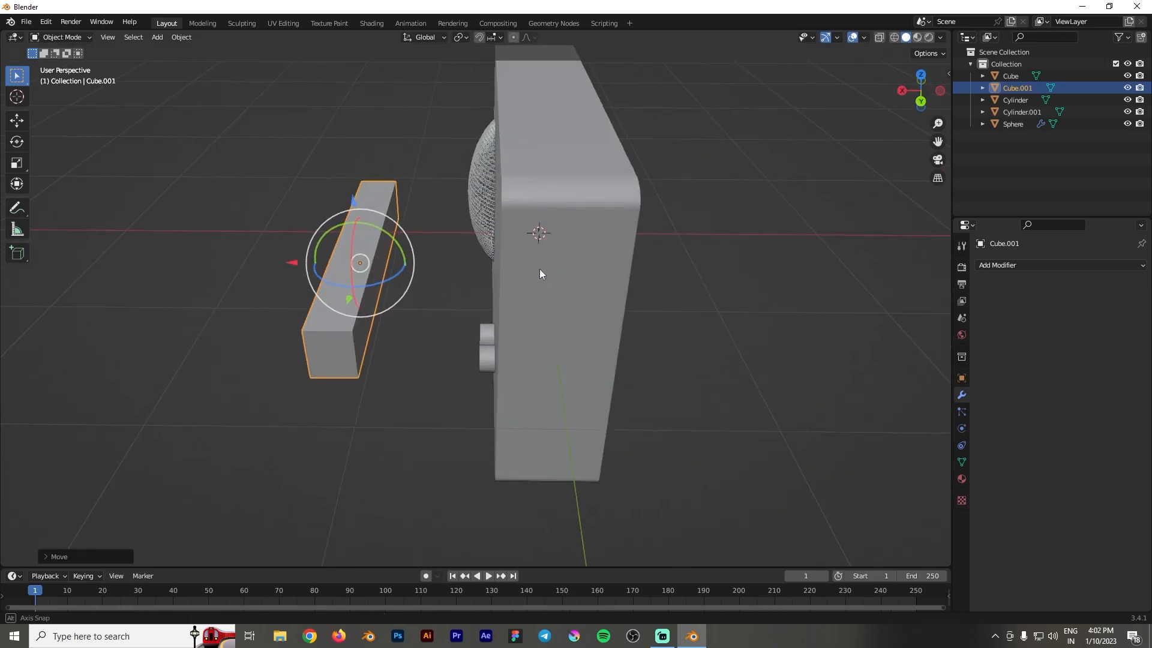
pyautogui.moveTo(301, 267); pyautogui.dragTo(432, 268)
pyautogui.moveTo(579, 275); pyautogui.dragTo(619, 268, button='middle')
pyautogui.moveTo(576, 267); pyautogui.dragTo(667, 298)
pyautogui.moveTo(794, 250); pyautogui.dragTo(682, 296, button='middle')
# Make the bar thinner by scaling it down along the X axis.
pyautogui.press('s')
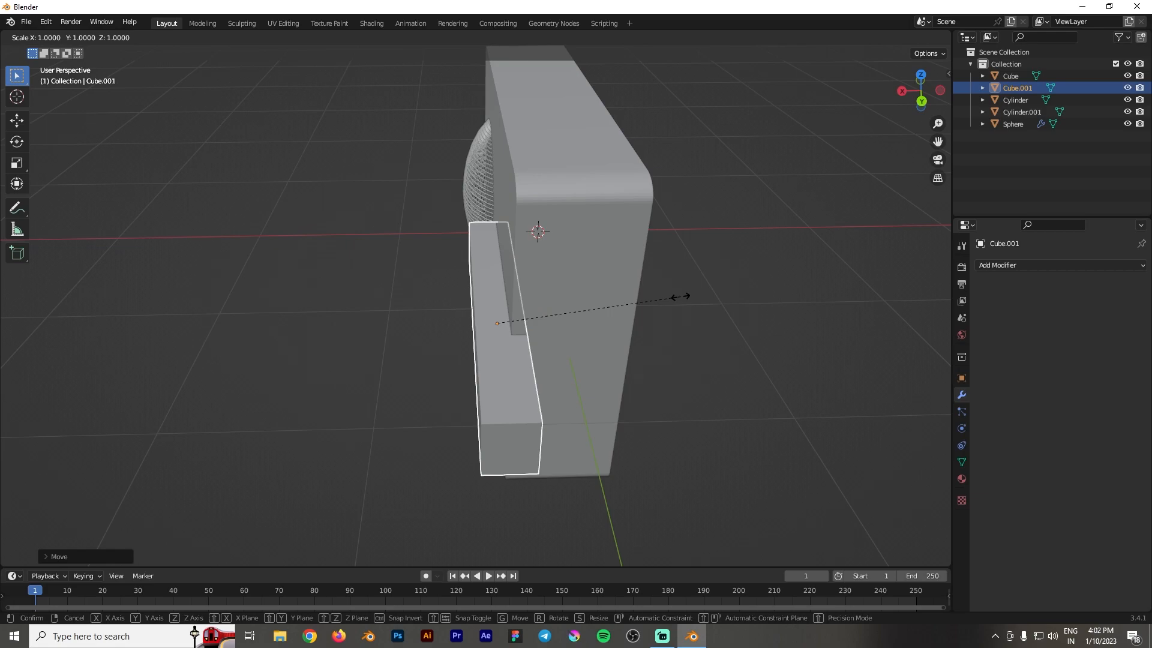
pyautogui.press('x')
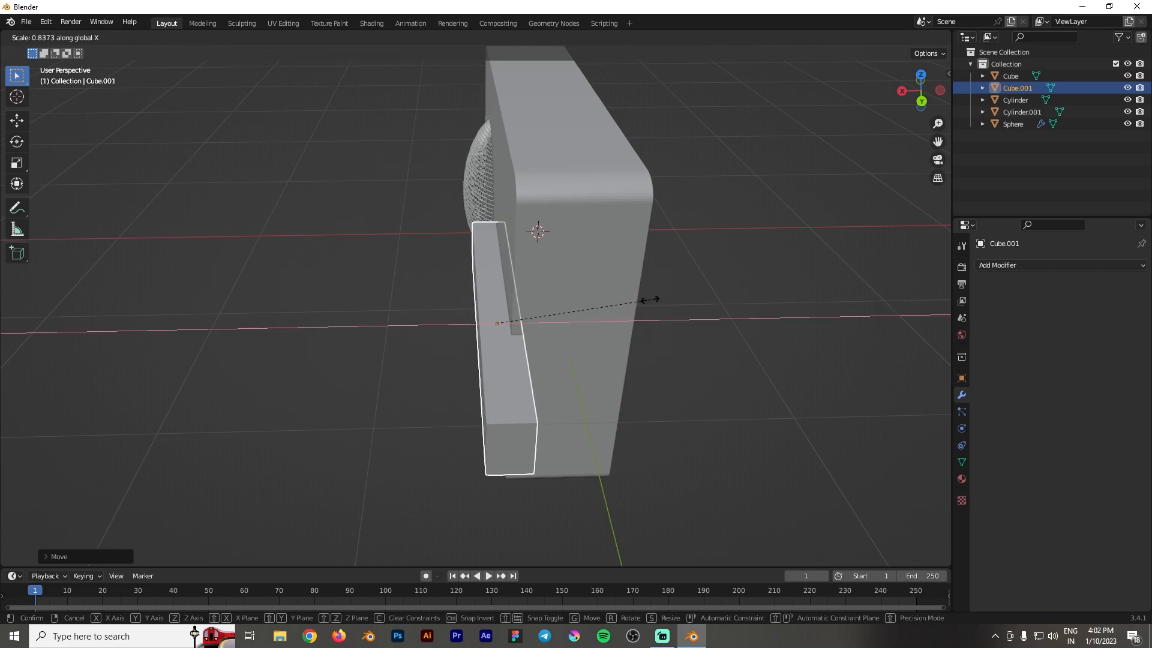
pyautogui.click(588, 305)
pyautogui.click(691, 291)
pyautogui.moveTo(691, 291); pyautogui.dragTo(722, 289, button='middle')
# Reduce the bar's height by scaling it along Z to about 0.71.
pyautogui.click(682, 323)
pyautogui.moveTo(682, 323); pyautogui.dragTo(717, 259, button='middle')
pyautogui.press('s')
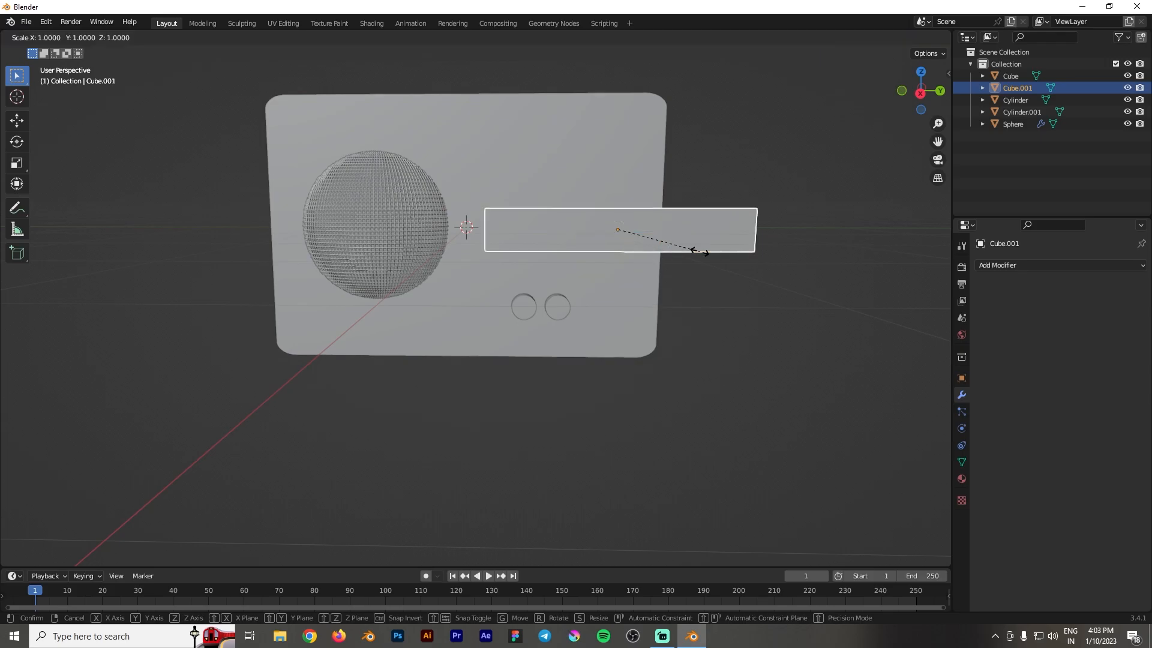
pyautogui.press('z')
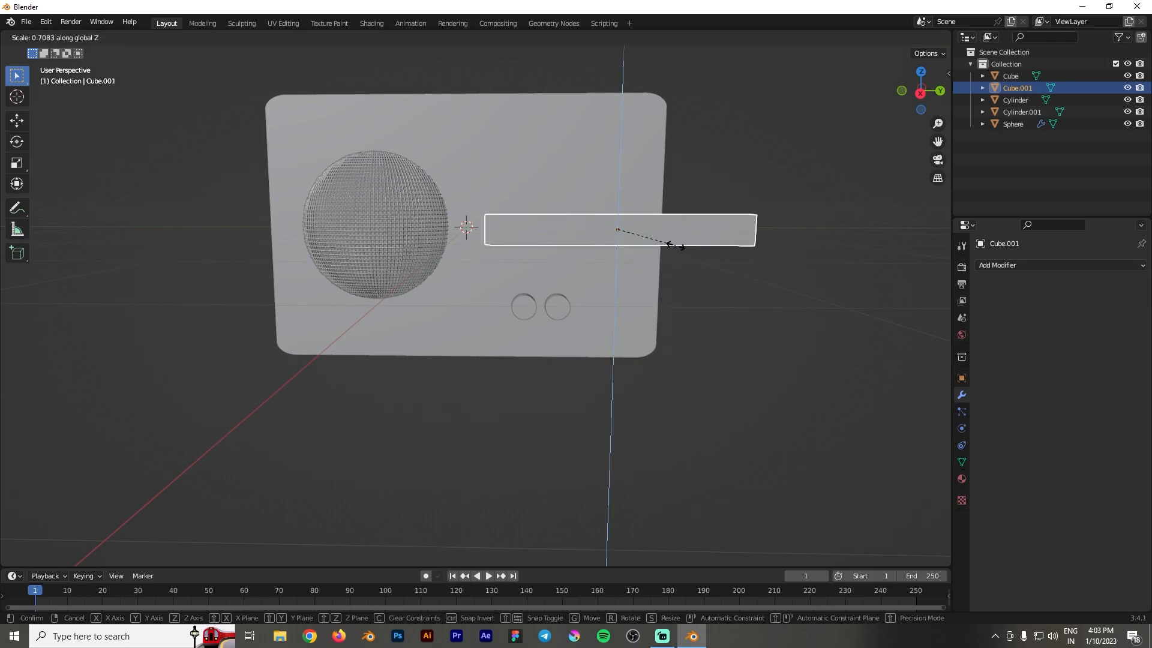
pyautogui.click(674, 245)
# Adjust the bar's depth along X so it protrudes only slightly from the box's front face.
pyautogui.moveTo(674, 248); pyautogui.dragTo(670, 283, button='middle')
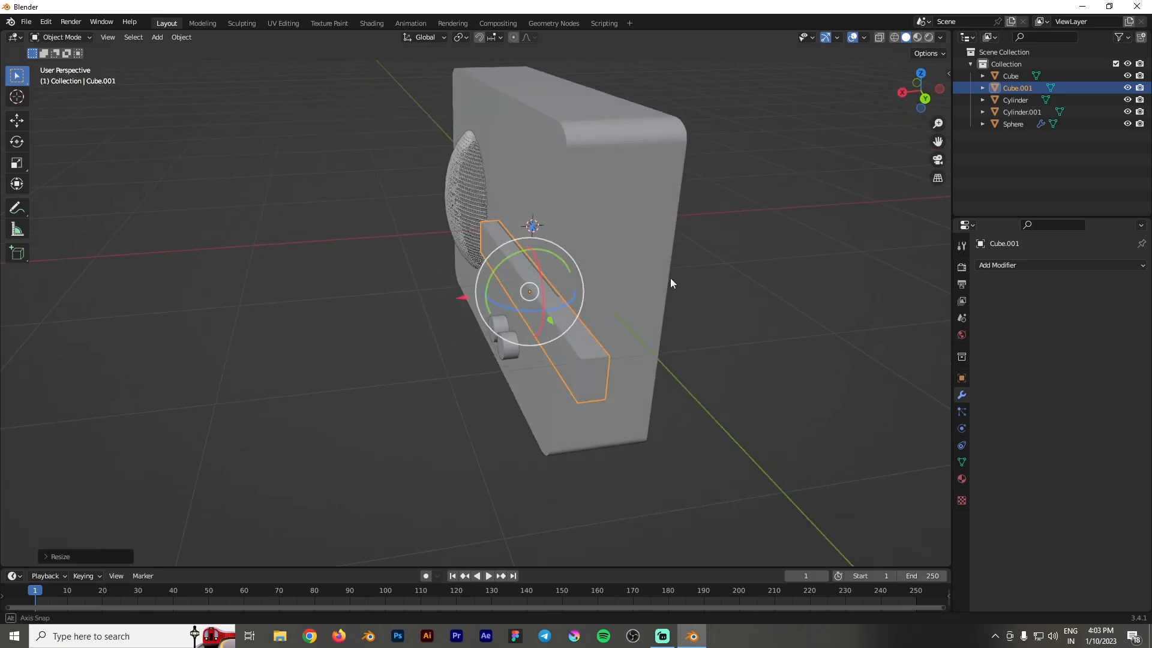
pyautogui.press('g')
pyautogui.press('x')
pyautogui.click(470, 299)
pyautogui.moveTo(469, 298); pyautogui.dragTo(737, 291, button='middle')
pyautogui.press('g')
pyautogui.press('x')
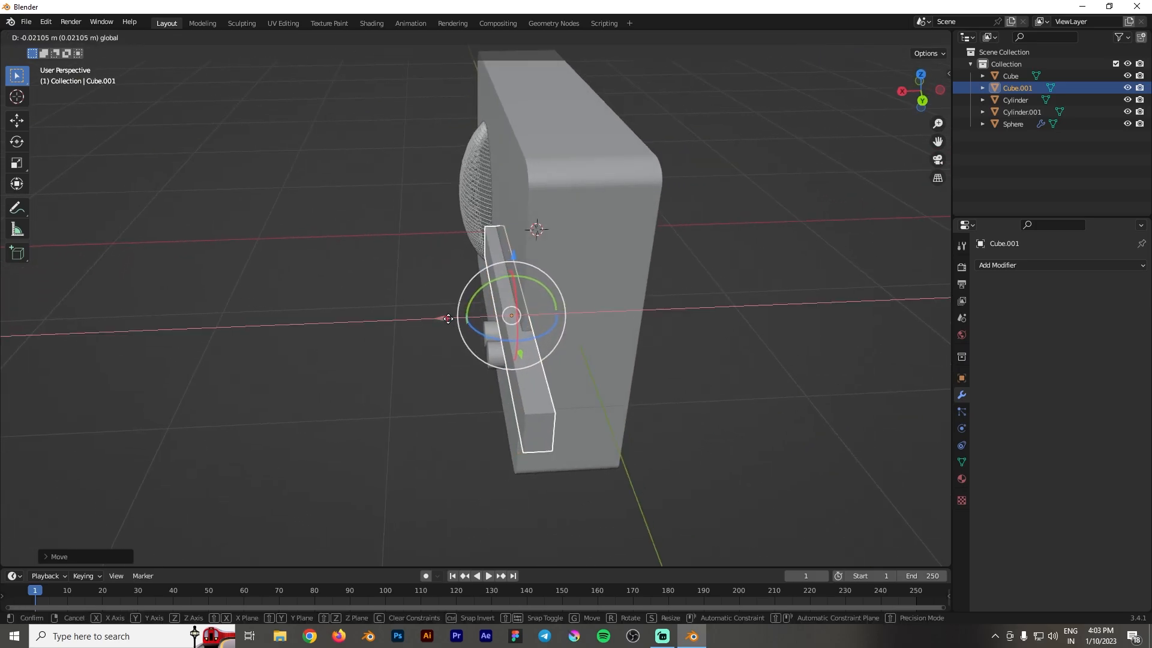
pyautogui.click(451, 319)
# Shorten the bar by scaling it along Y to about 0.55 and shift it slightly back along Y.
pyautogui.click(751, 312)
pyautogui.moveTo(815, 301)
pyautogui.mouseDown(button='middle')
pyautogui.moveTo(766, 305)
pyautogui.moveTo(798, 297)
pyautogui.mouseUp(button='middle')
pyautogui.click(707, 259)
pyautogui.press('s')
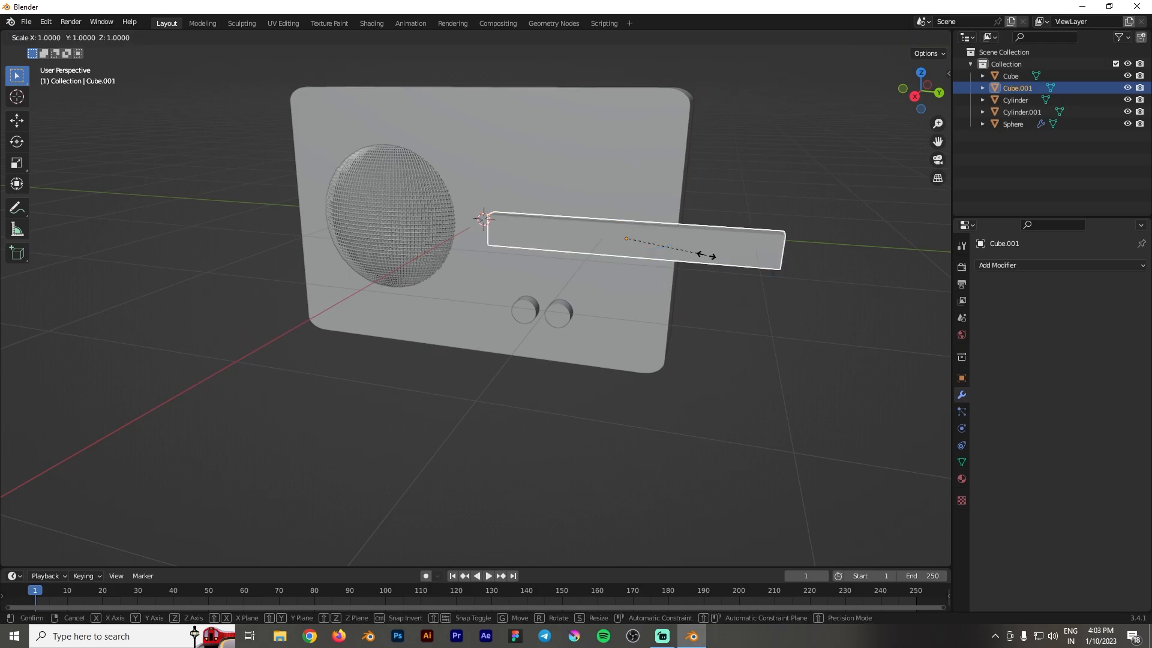
pyautogui.press('y')
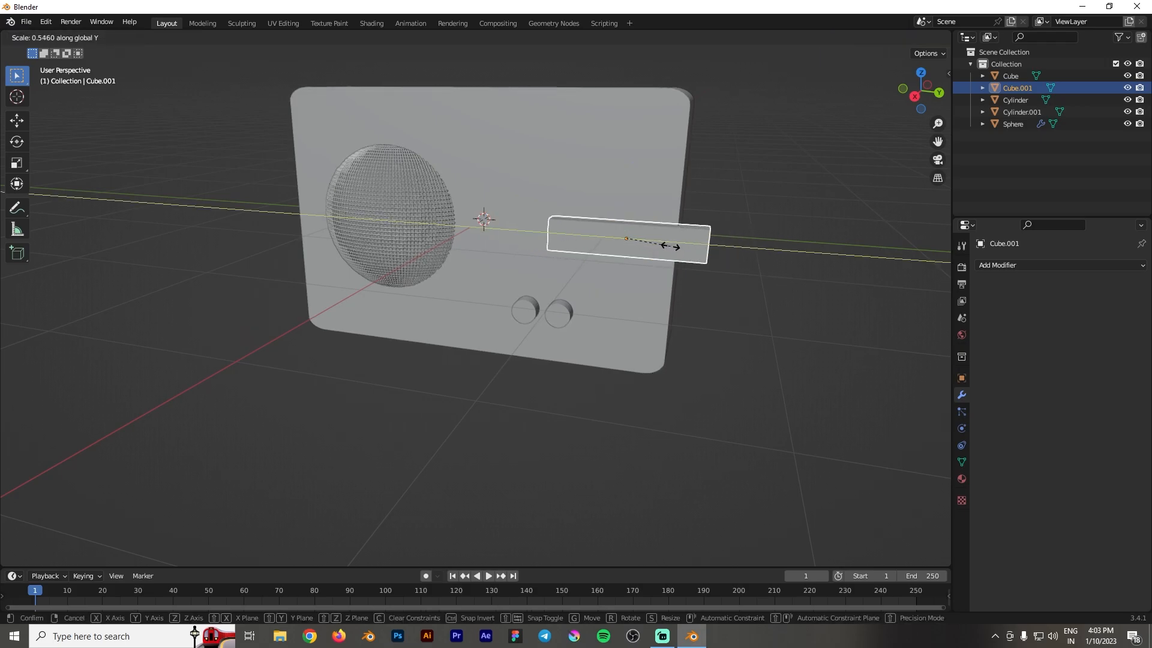
pyautogui.click(669, 246)
pyautogui.moveTo(798, 244); pyautogui.dragTo(808, 242, button='middle')
pyautogui.moveTo(698, 241); pyautogui.dragTo(684, 241)
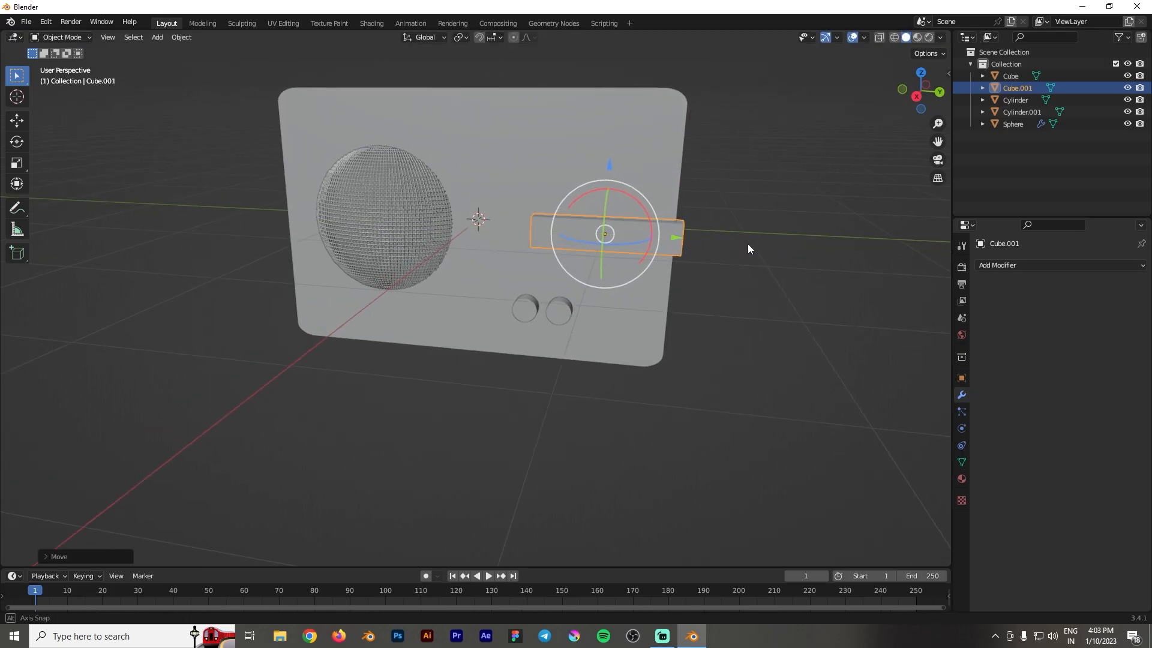
# Reduce the bar's height by scaling it along Z and raise it slightly on the box's front face.
pyautogui.moveTo(746, 244); pyautogui.dragTo(779, 232, button='middle')
pyautogui.press('s')
pyautogui.press('z')
pyautogui.click(739, 235)
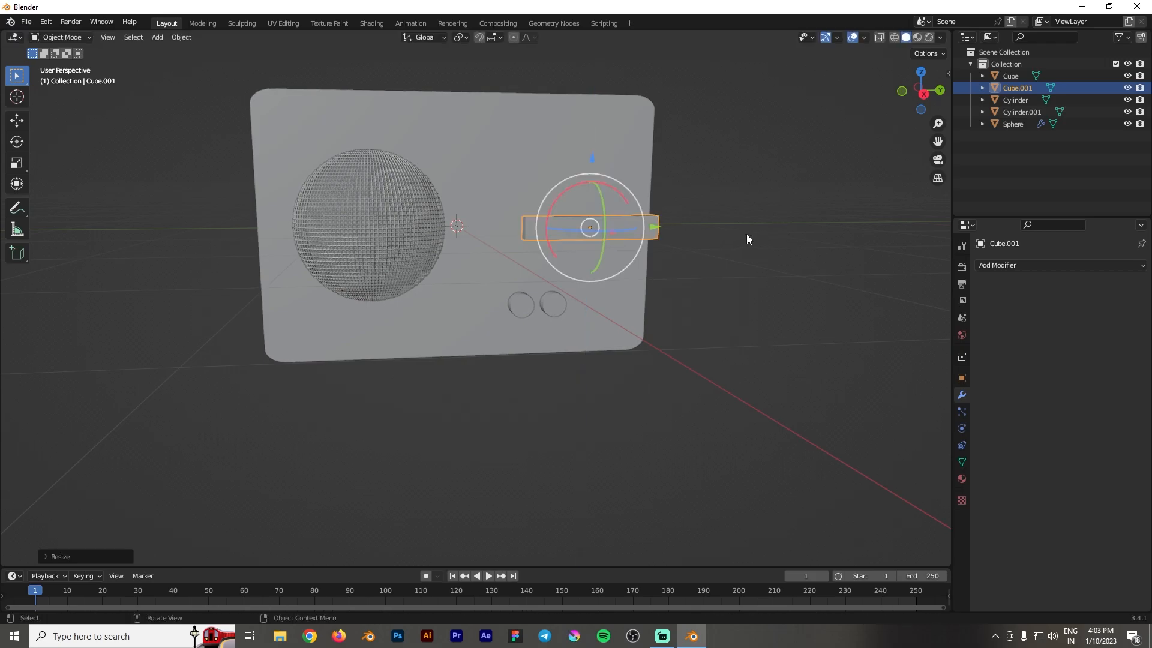
pyautogui.moveTo(747, 234); pyautogui.dragTo(694, 244, button='middle')
pyautogui.moveTo(612, 171); pyautogui.dragTo(611, 157)
pyautogui.moveTo(815, 240); pyautogui.dragTo(844, 232, button='middle')
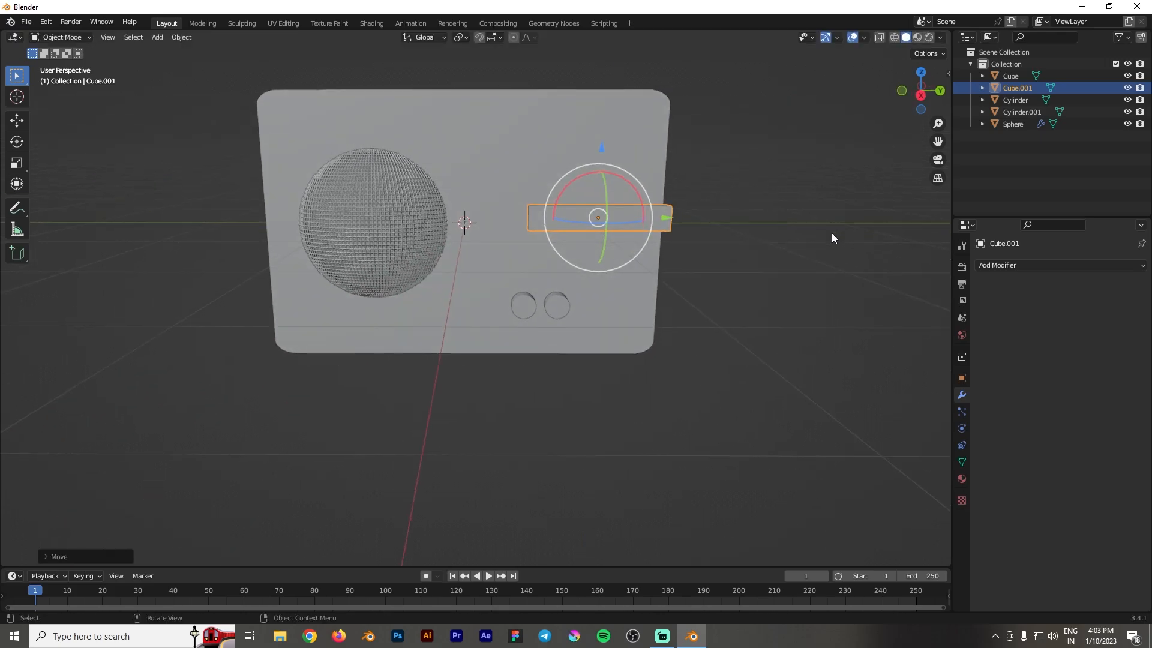
# Widen the rounded box by scaling it along the Y axis to about 1.11.
pyautogui.click(462, 145)
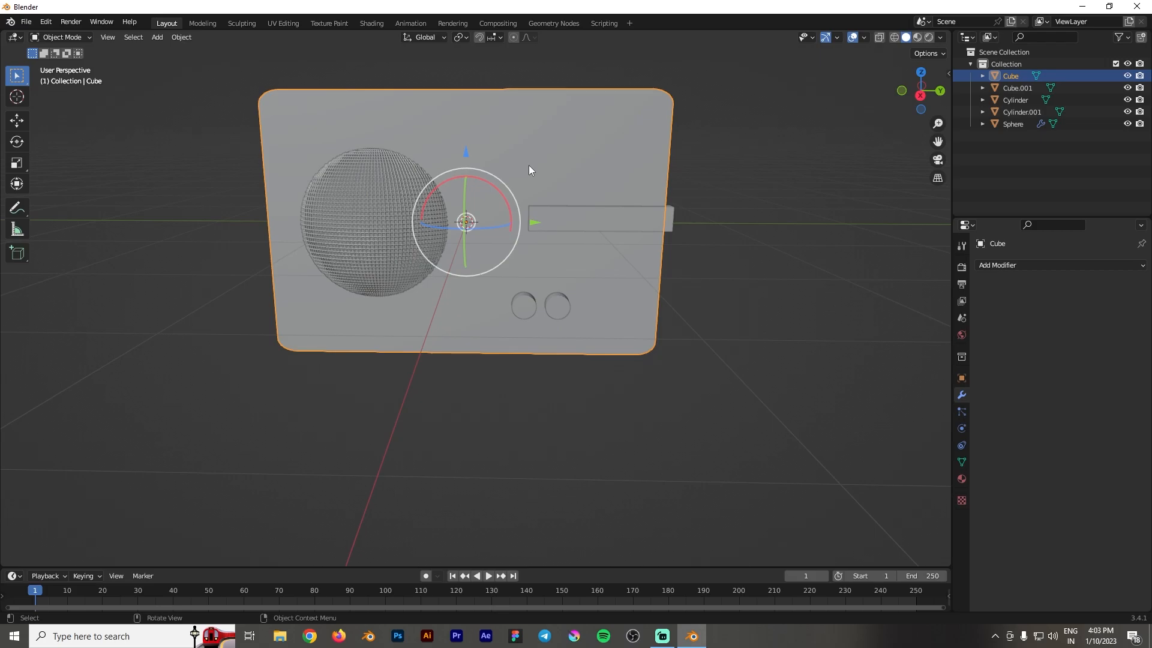
pyautogui.press('s')
pyautogui.press('y')
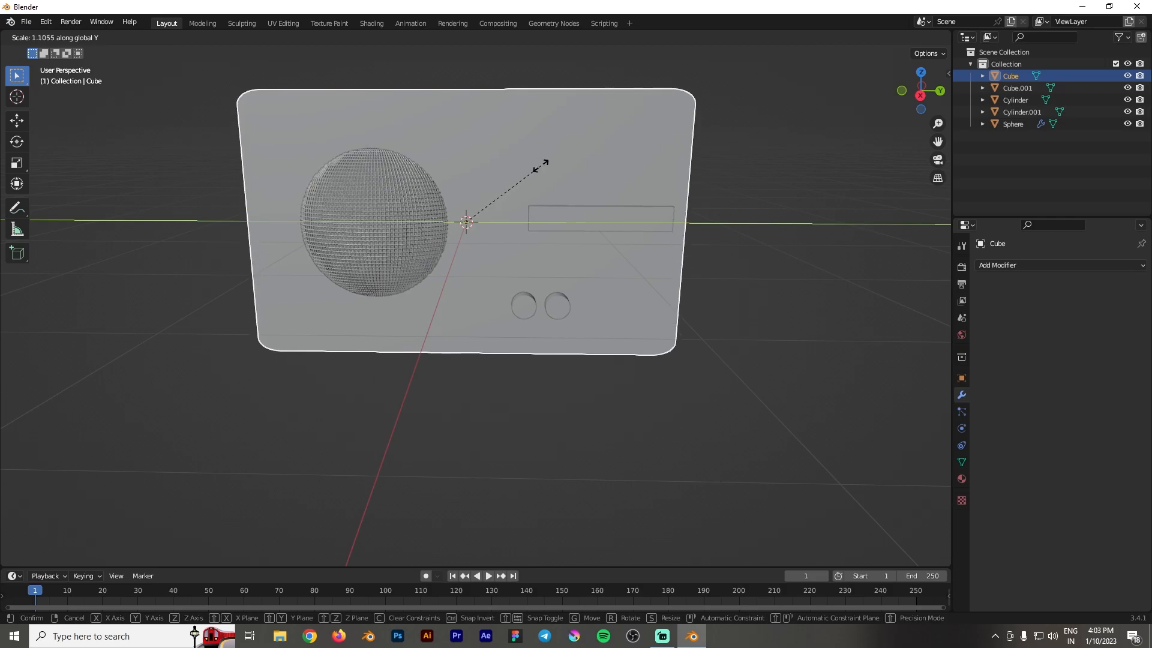
pyautogui.click(542, 165)
pyautogui.click(778, 171)
pyautogui.moveTo(777, 170); pyautogui.dragTo(765, 169, button='middle')
# Move the bar along +Y so its outer end overhangs the side of the widened box.
pyautogui.click(643, 222)
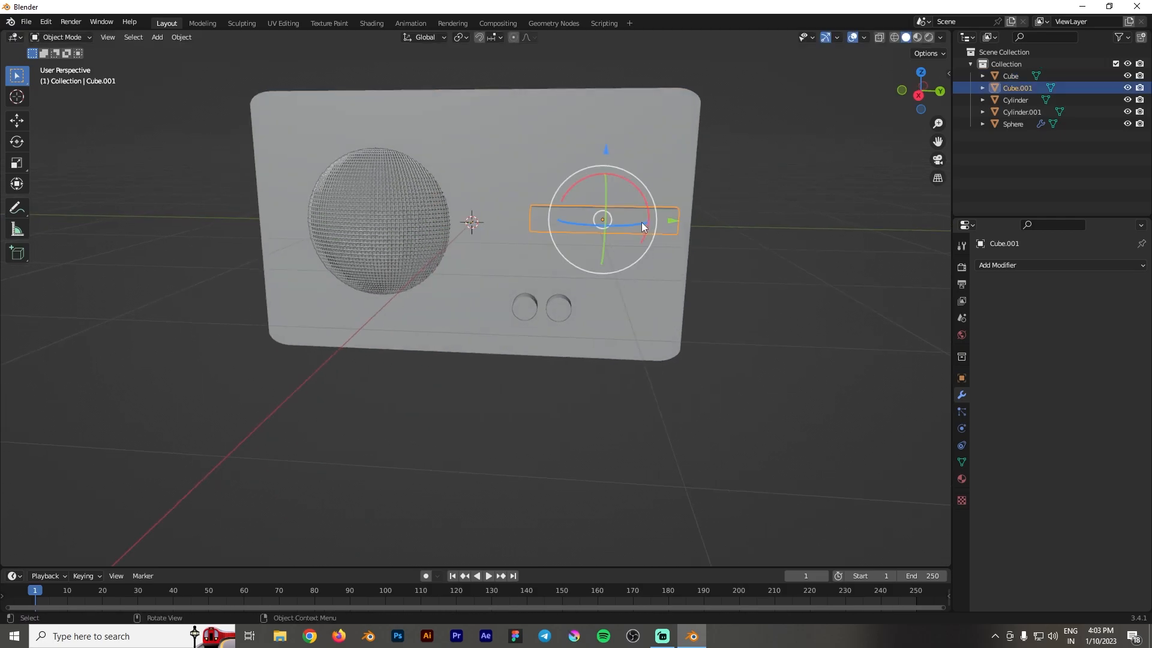
pyautogui.press('g')
pyautogui.press('y')
pyautogui.click(681, 221)
pyautogui.click(769, 214)
pyautogui.scroll(1, 767, 213)
pyautogui.moveTo(764, 211); pyautogui.dragTo(394, 313, button='middle')
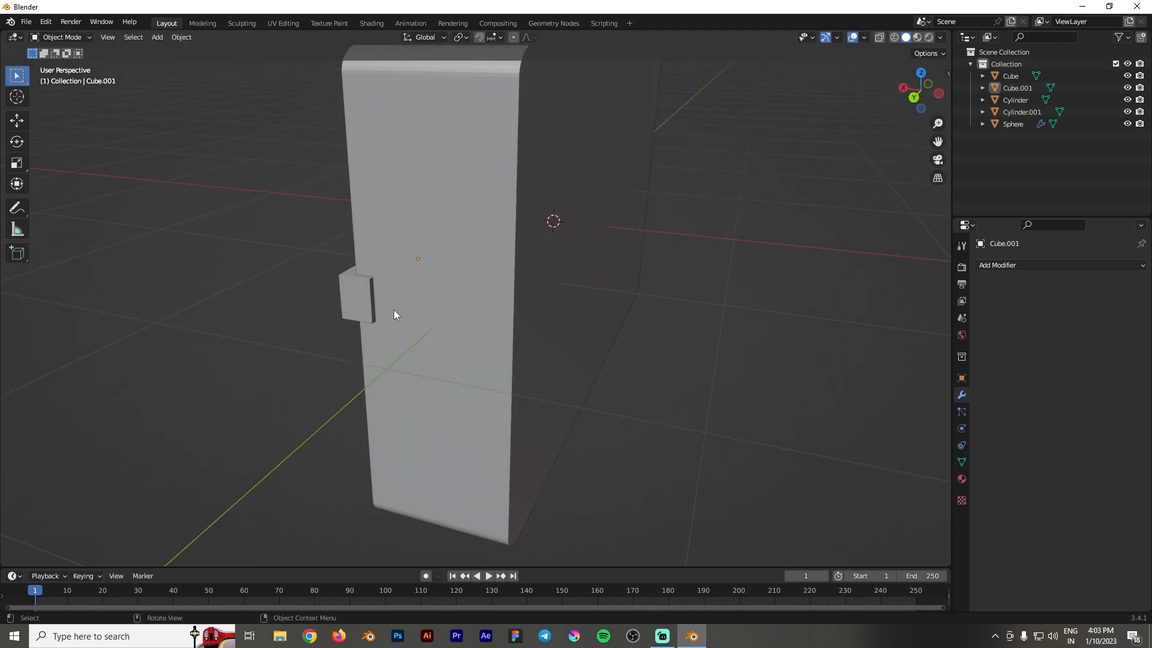
pyautogui.moveTo(631, 299); pyautogui.dragTo(660, 250, button='middle')
# Nudge the bar along Y to fine-tune how far it overhangs the box's side.
pyautogui.click(662, 240)
pyautogui.moveTo(677, 249); pyautogui.dragTo(691, 261)
pyautogui.click(829, 252)
pyautogui.moveTo(830, 252); pyautogui.dragTo(768, 250, button='middle')
pyautogui.moveTo(625, 264)
pyautogui.mouseDown(button='middle')
pyautogui.moveTo(602, 266)
pyautogui.moveTo(678, 254)
pyautogui.moveTo(625, 249)
pyautogui.mouseUp(button='middle')
pyautogui.click(617, 249)
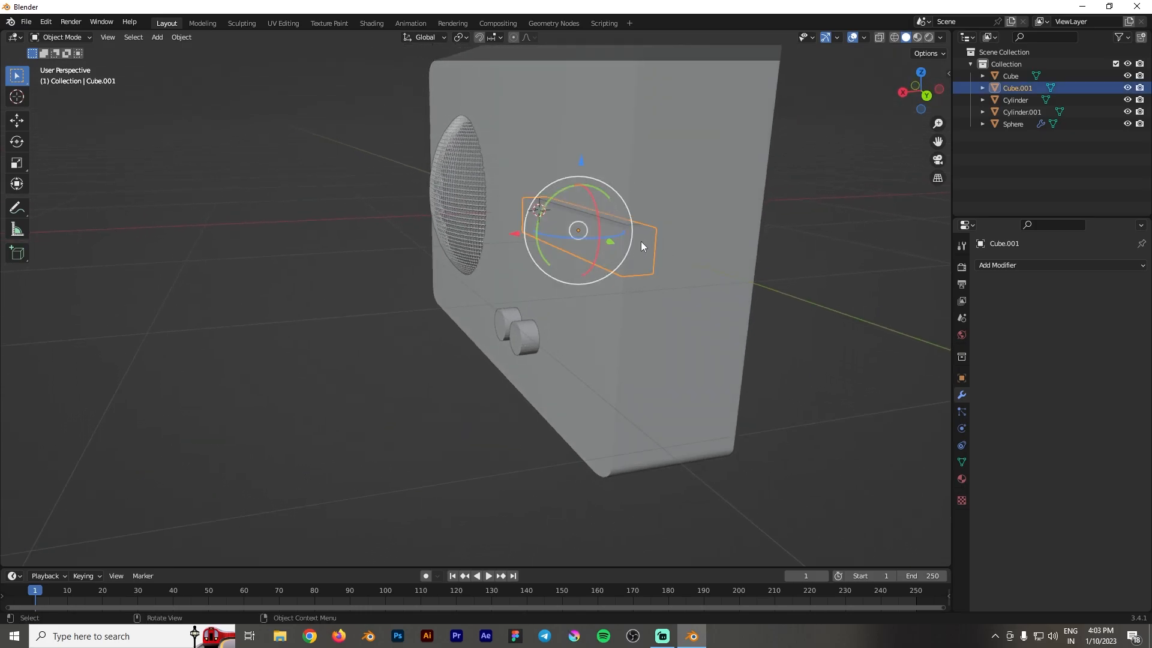
pyautogui.moveTo(805, 244)
pyautogui.mouseDown(button='middle')
pyautogui.moveTo(759, 244)
pyautogui.moveTo(816, 243)
pyautogui.moveTo(781, 240)
pyautogui.moveTo(796, 230)
pyautogui.mouseUp(button='middle')
# Add a vertical loop cut to the bar in Edit Mode, sliding it to about -0.81 near the overhanging end.
pyautogui.click(793, 250)
pyautogui.click(726, 229)
pyautogui.press('Tab')
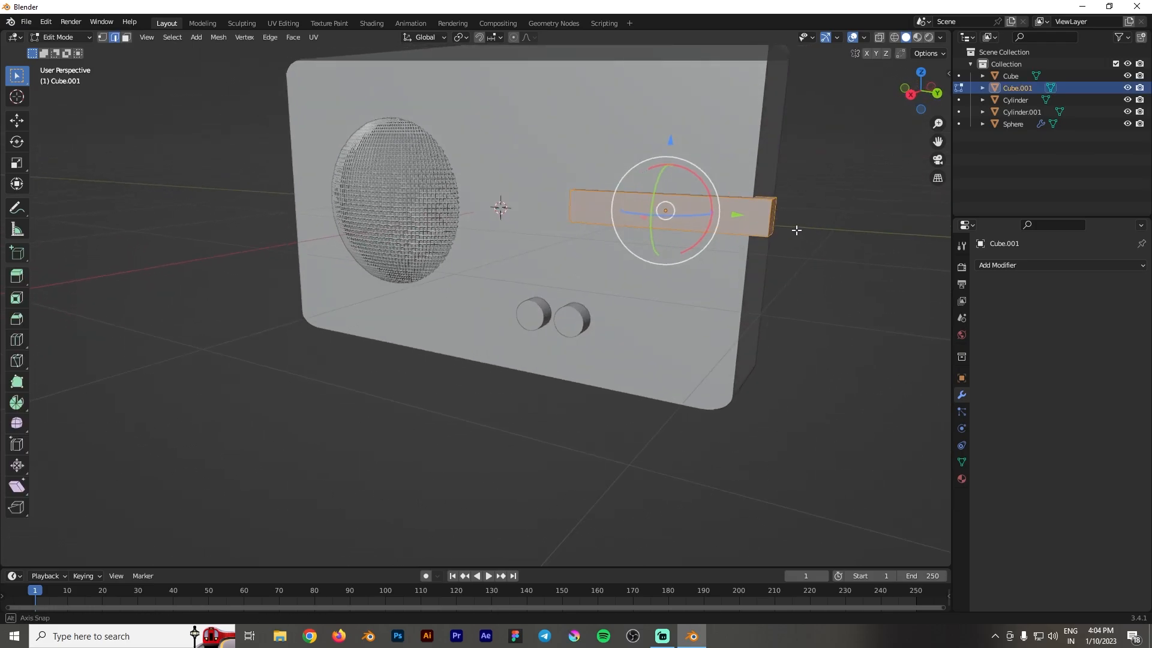
pyautogui.hotkey('ctrl', 'r')
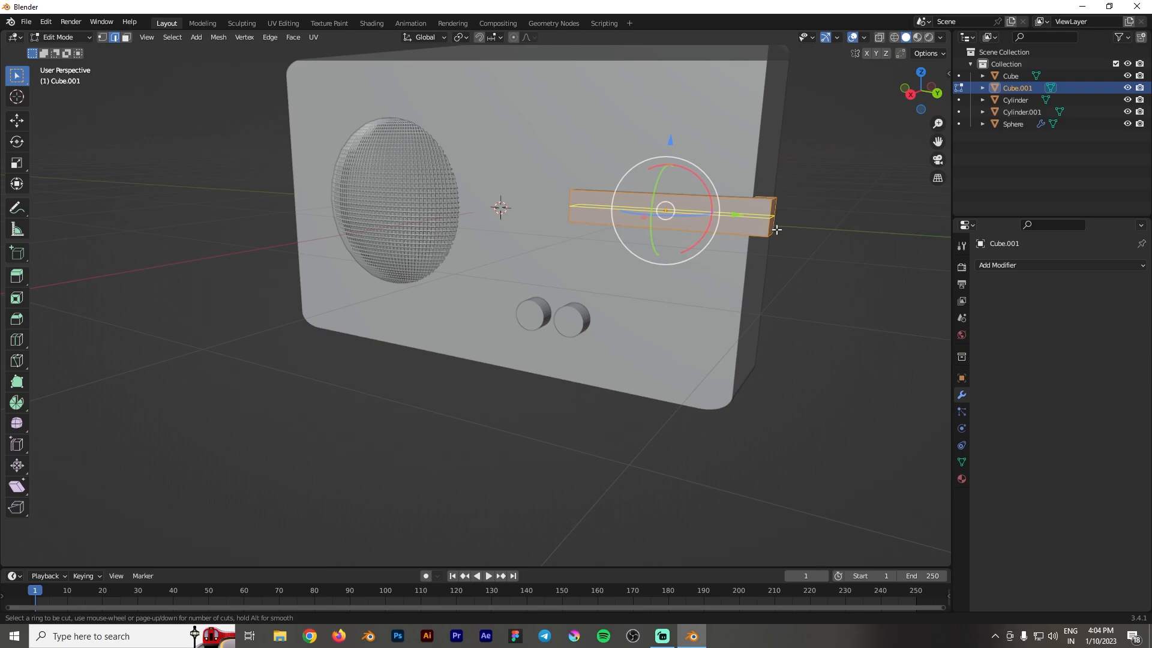
pyautogui.click(739, 211)
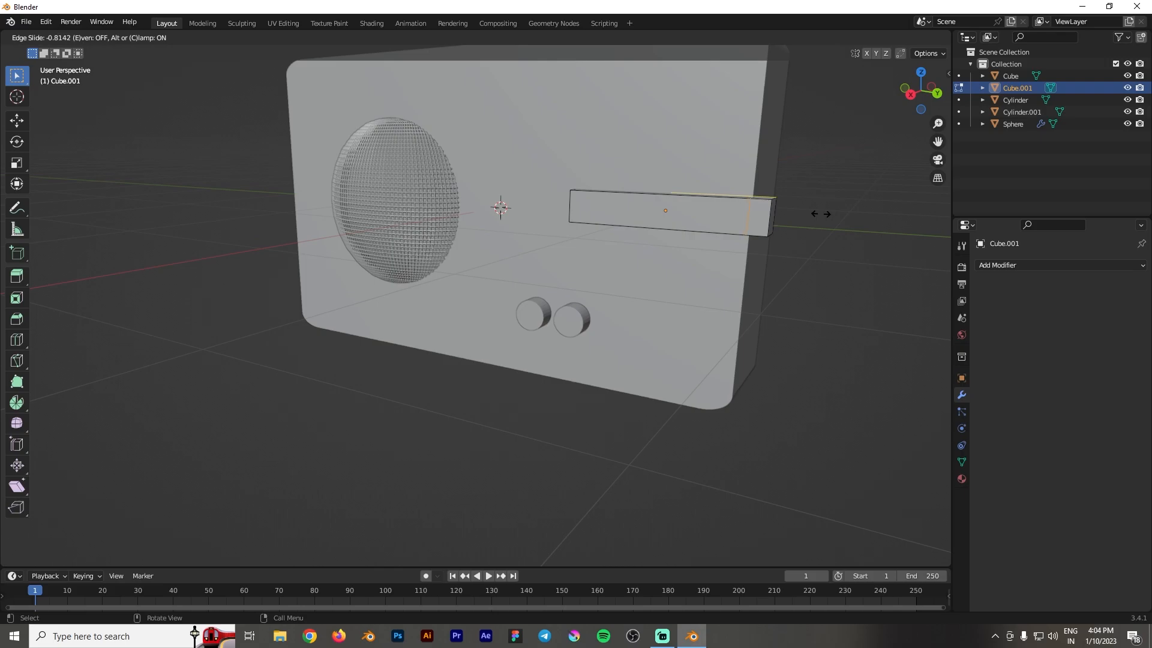
pyautogui.click(821, 213)
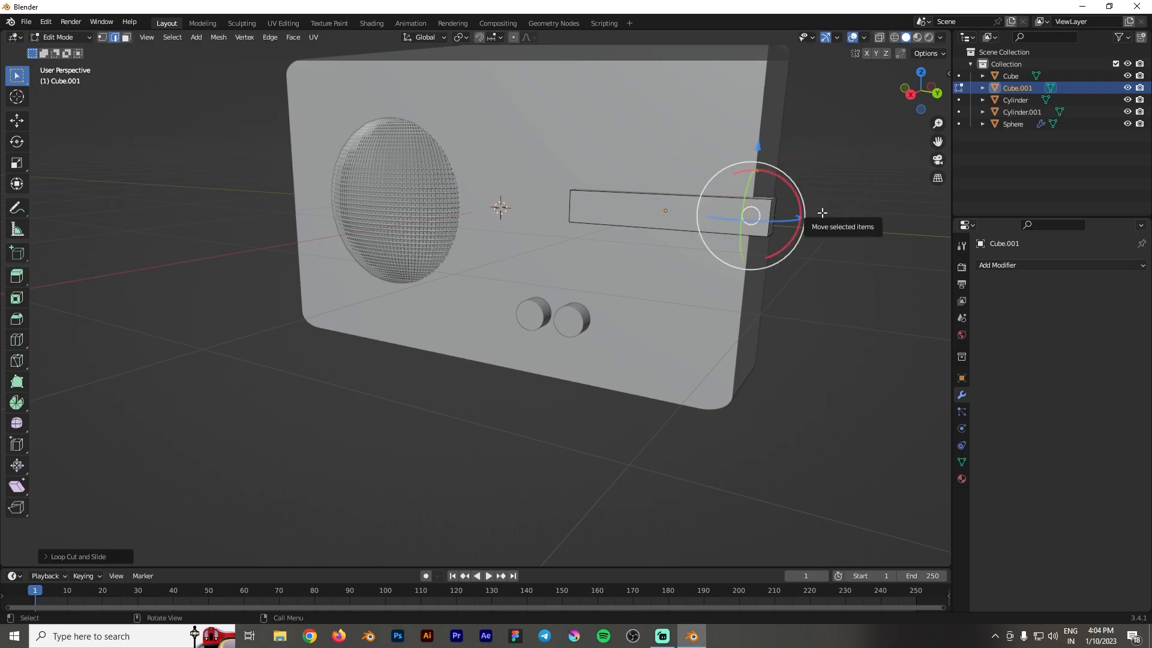
pyautogui.moveTo(828, 217); pyautogui.dragTo(684, 206, button='middle')
pyautogui.press('v')
pyautogui.press('Escape')
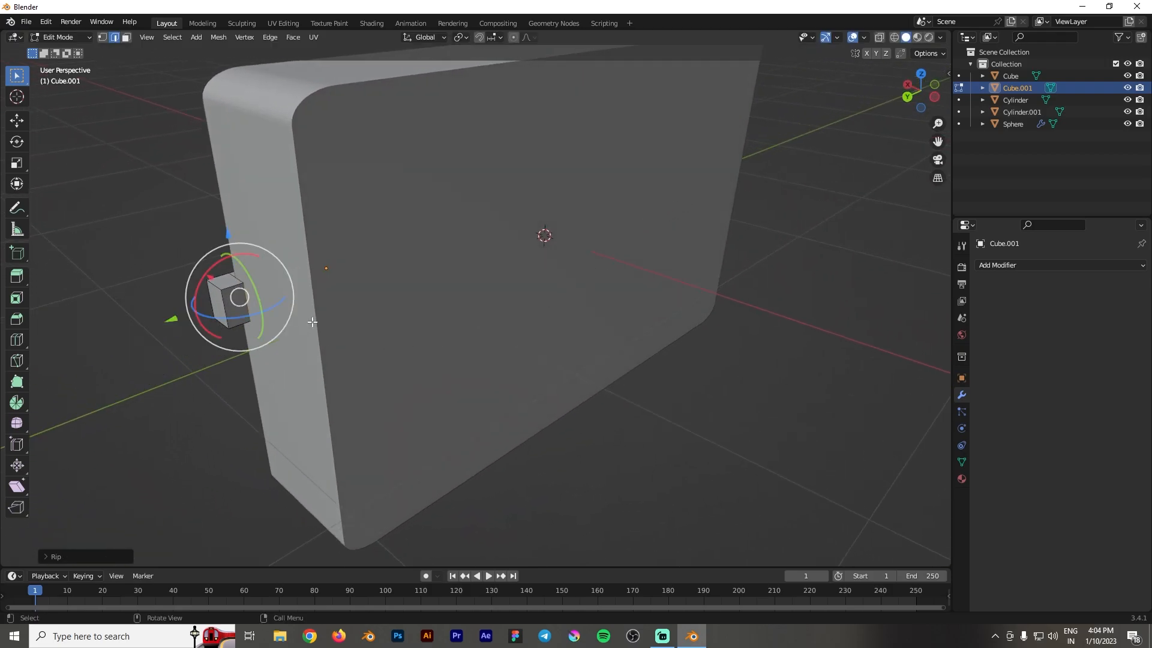
# Extrude the back face of the bar's overhanging end about 0.5 m along the box's side and return to Object Mode.
pyautogui.click(127, 38)
pyautogui.click(235, 300)
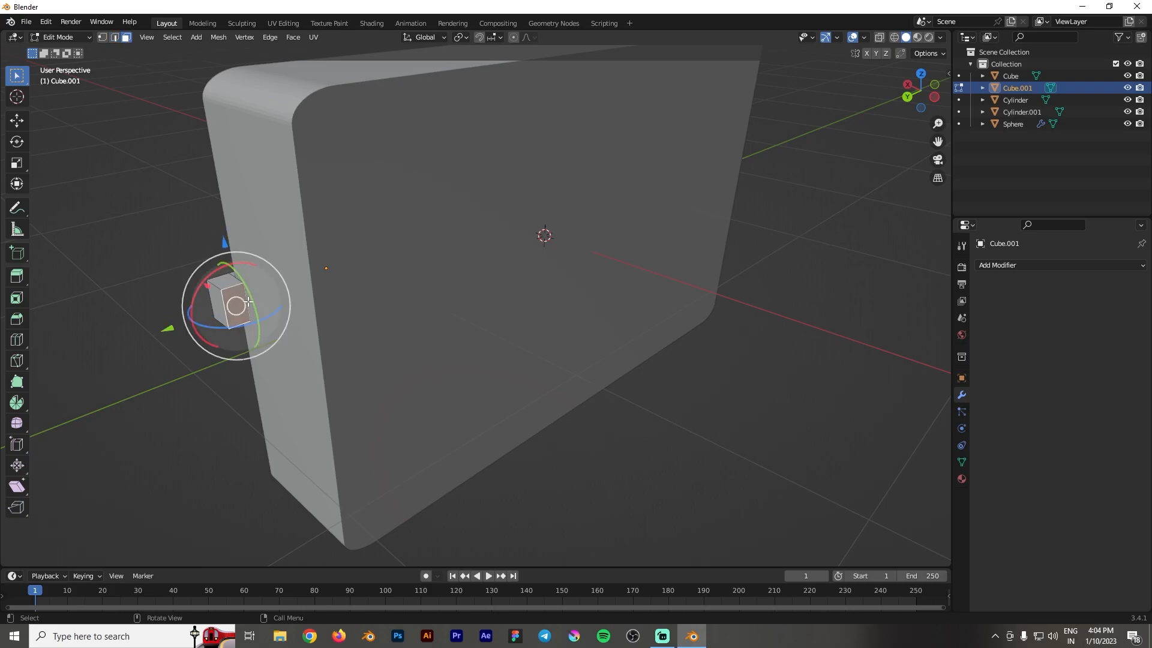
pyautogui.press('e')
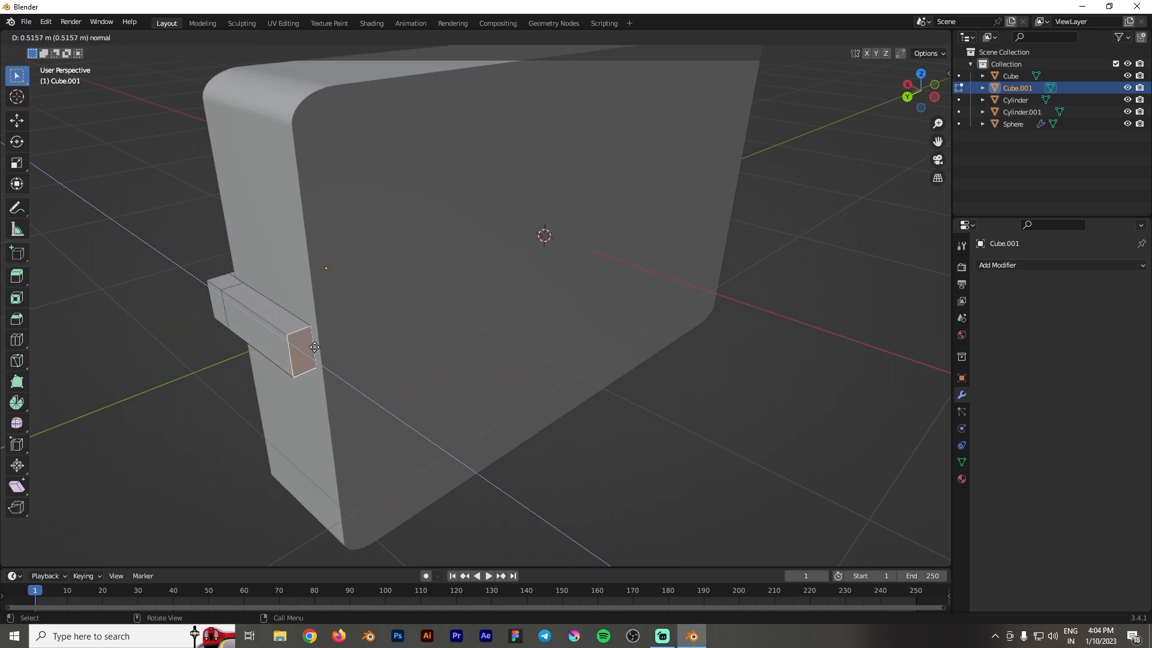
pyautogui.click(320, 350)
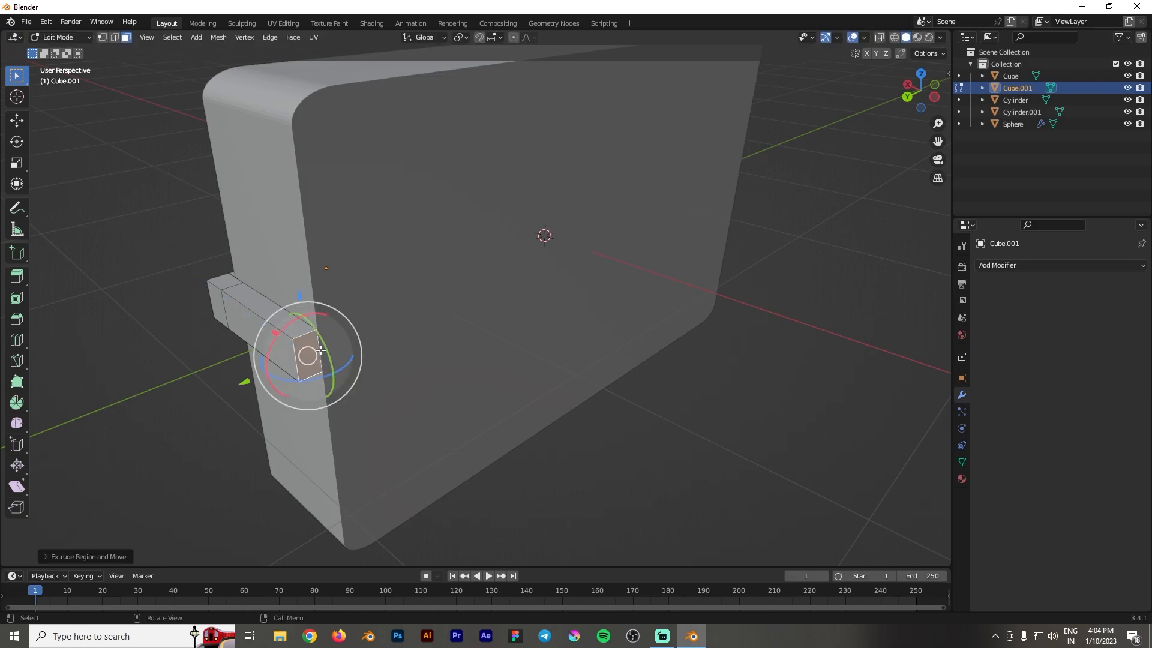
pyautogui.press('v')
pyautogui.click(548, 396)
pyautogui.moveTo(504, 385); pyautogui.dragTo(681, 353, button='middle')
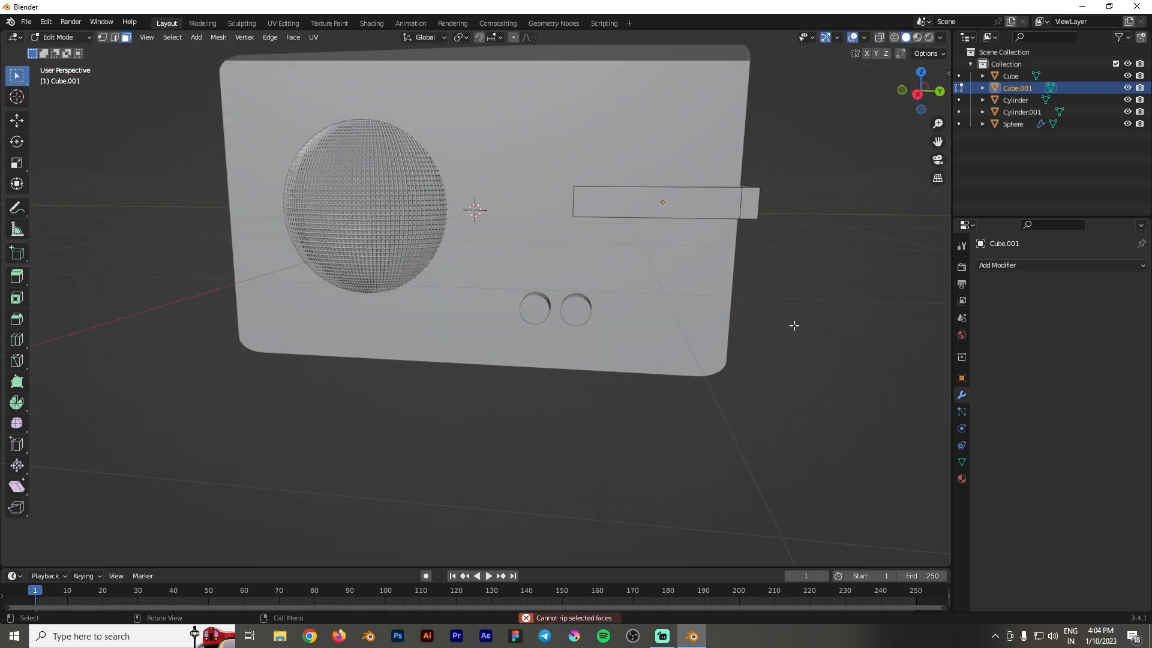
pyautogui.press('Tab')
pyautogui.press('Tab')
pyautogui.press('Tab')
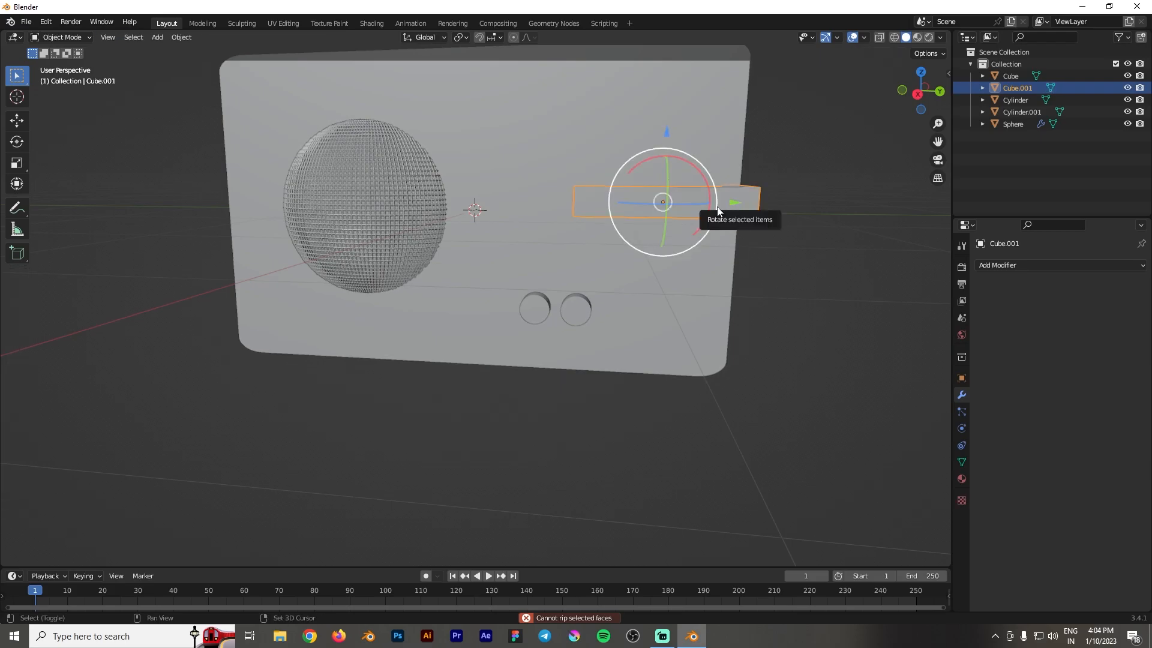
# Duplicate the bar and place the copy about 0.22 m below the original along Z.
pyautogui.hotkey('shift', 'd')
pyautogui.press('z')
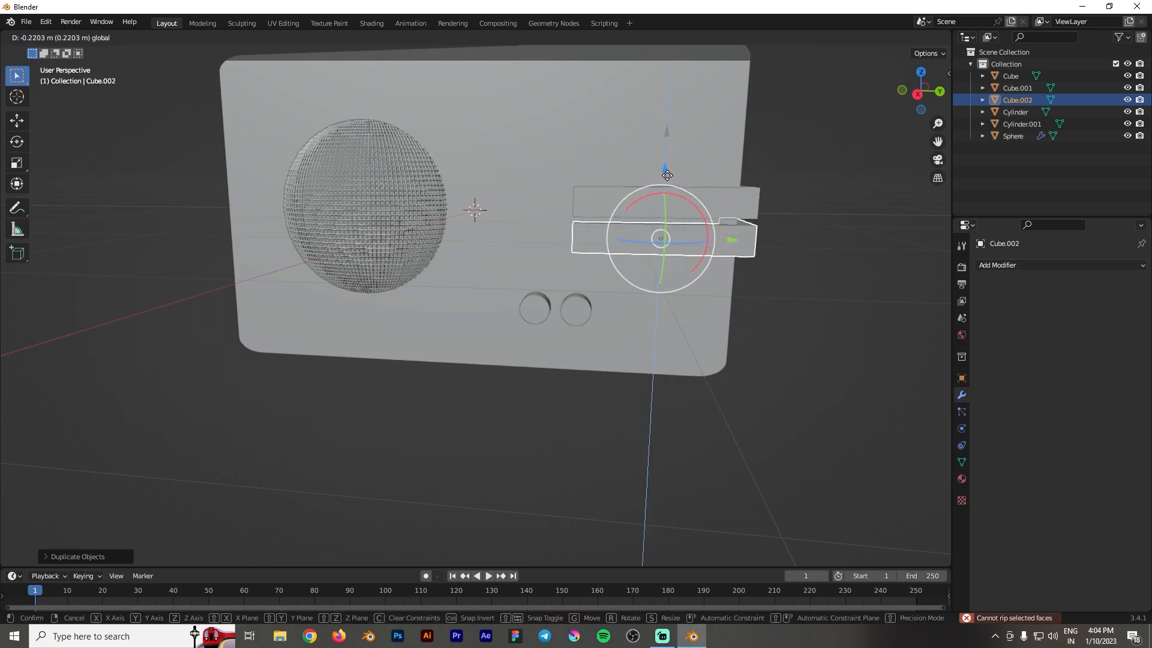
pyautogui.click(669, 172)
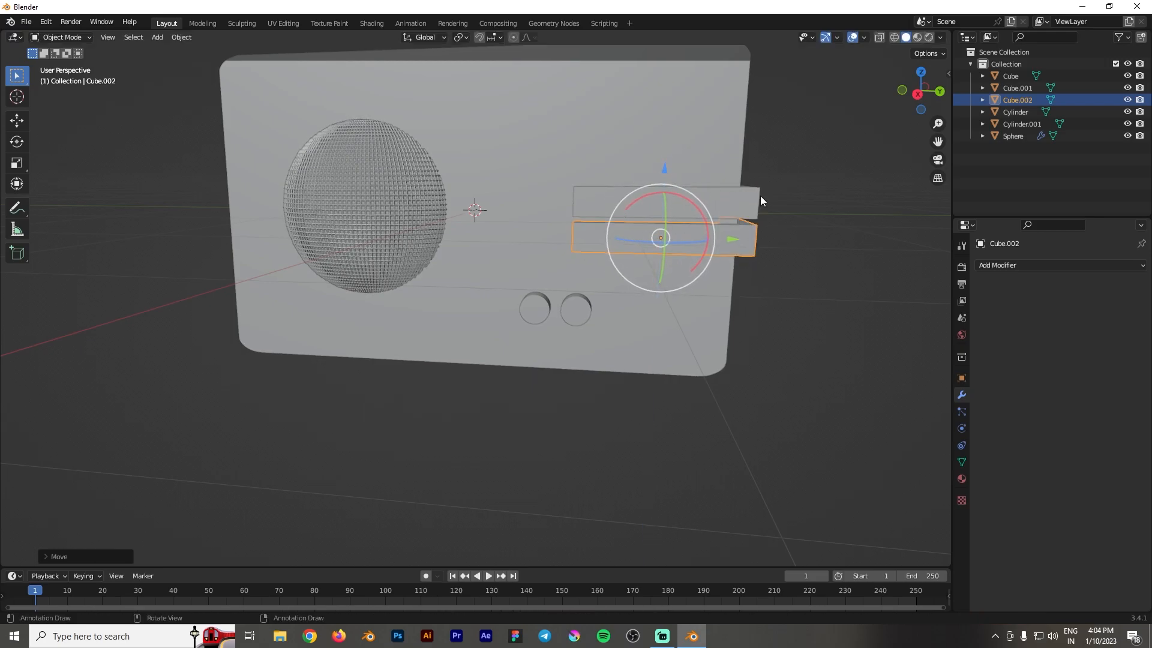
pyautogui.click(861, 198)
pyautogui.moveTo(862, 198); pyautogui.dragTo(728, 201, button='middle')
# Scale both bars down together and reposition them along +Y and up along Z at the box's side edge.
pyautogui.click(728, 201)
pyautogui.keyDown('shift'); pyautogui.click(708, 243); pyautogui.keyUp('shift')
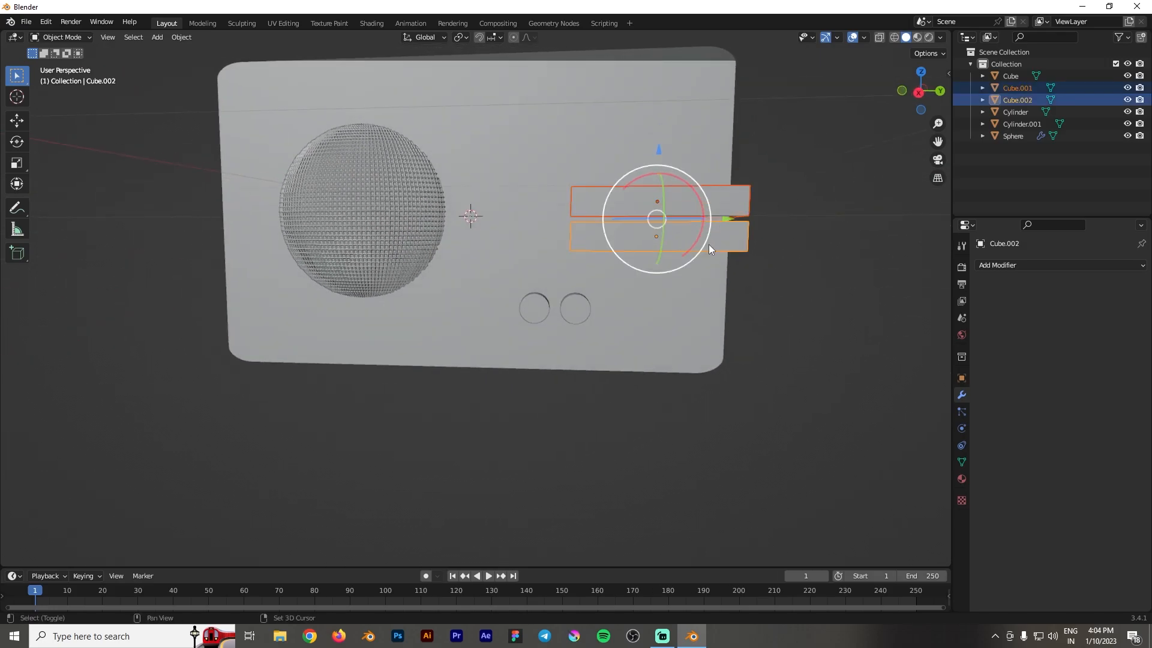
pyautogui.press('s')
pyautogui.click(708, 240)
pyautogui.moveTo(707, 240); pyautogui.dragTo(699, 265, button='middle')
pyautogui.moveTo(735, 268); pyautogui.dragTo(746, 270)
pyautogui.moveTo(682, 196); pyautogui.dragTo(683, 172)
pyautogui.click(918, 179)
pyautogui.moveTo(918, 179); pyautogui.dragTo(692, 167, button='middle')
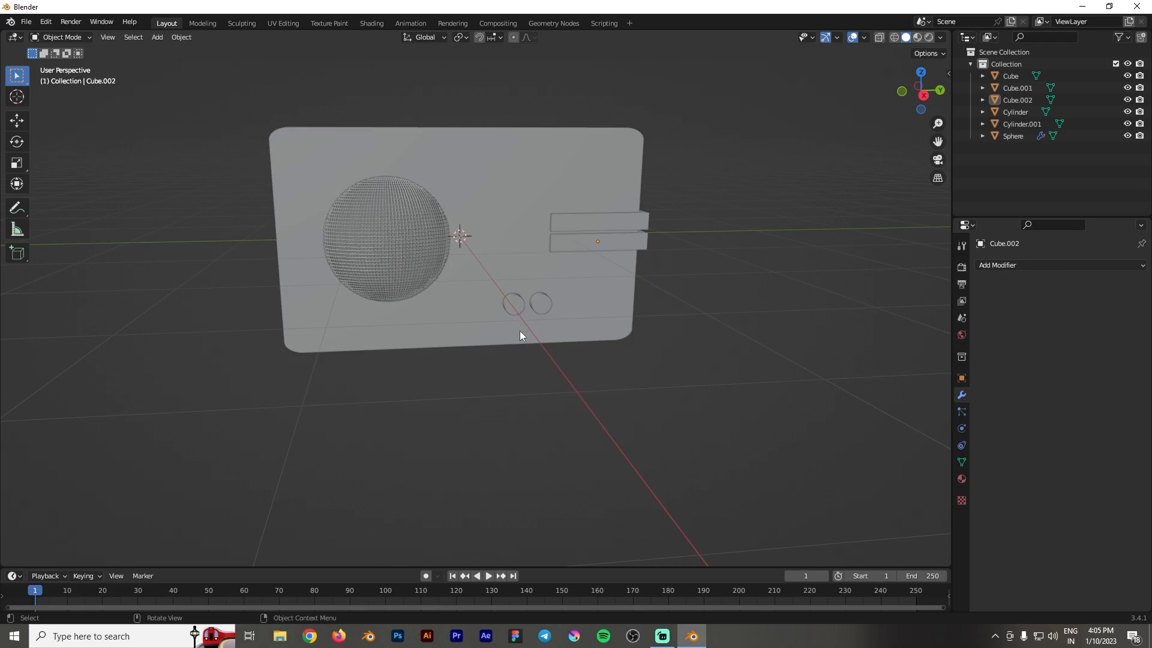
# Add a cube and scale it along X to about 0.17 and down along Z to form a flat bar.
pyautogui.hotkey('shift', 'a')
pyautogui.moveTo(483, 348)
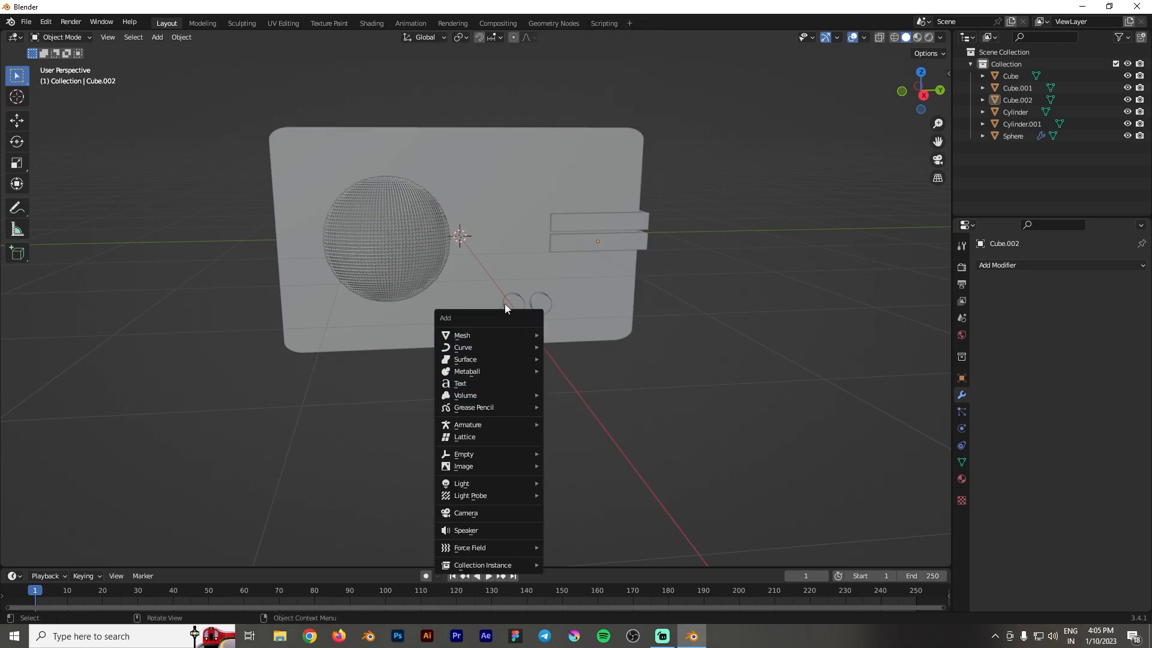
pyautogui.moveTo(521, 334)
pyautogui.click(563, 70)
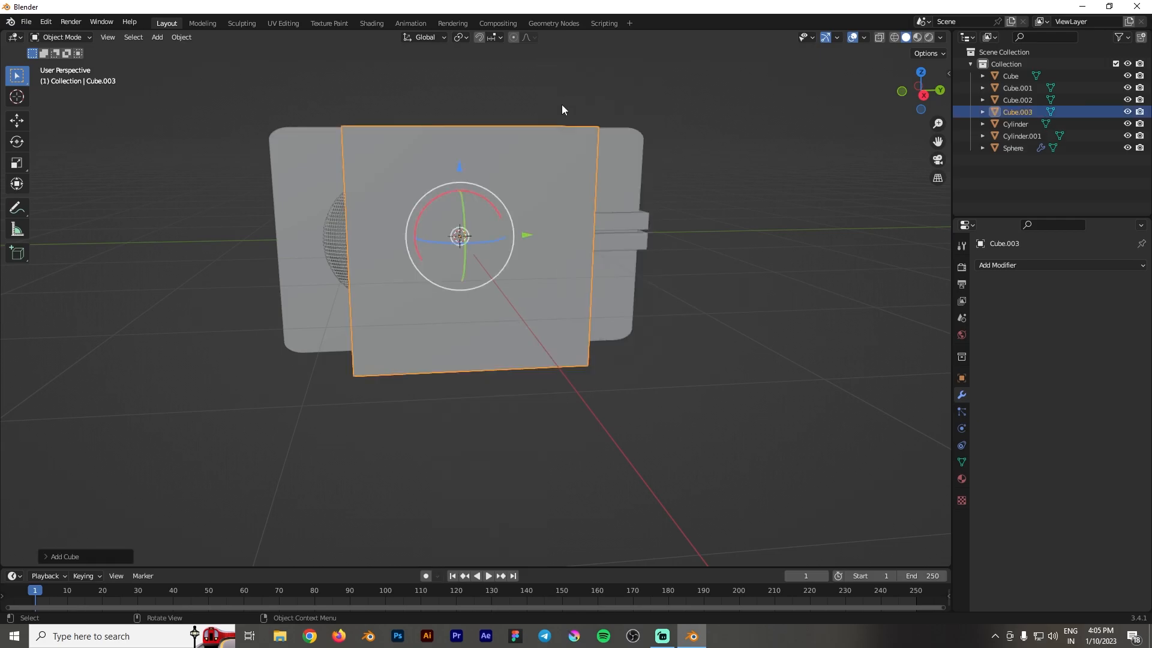
pyautogui.moveTo(520, 328); pyautogui.dragTo(558, 367, button='middle')
pyautogui.press('s')
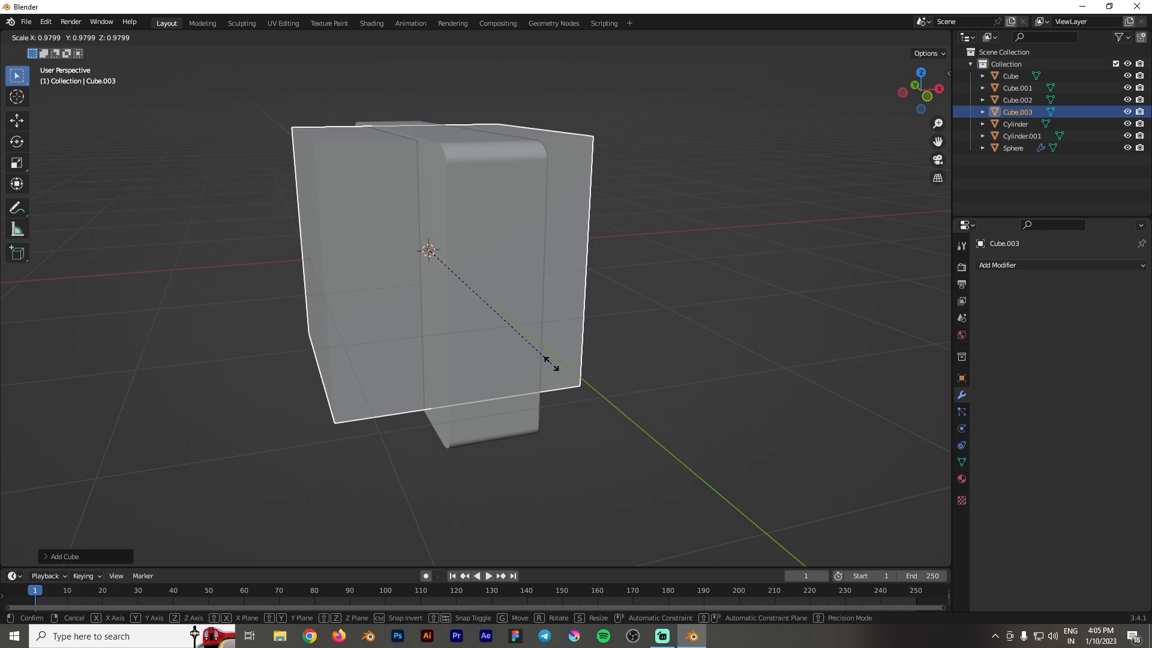
pyautogui.press('x')
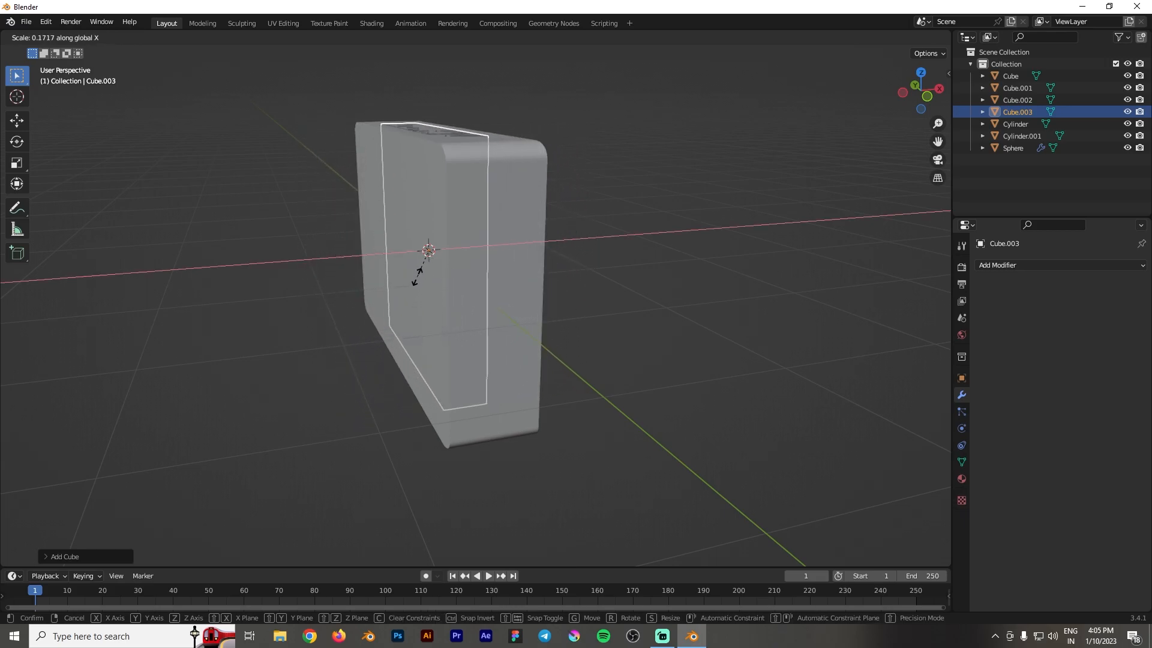
pyautogui.click(417, 277)
pyautogui.press('s')
pyautogui.press('z')
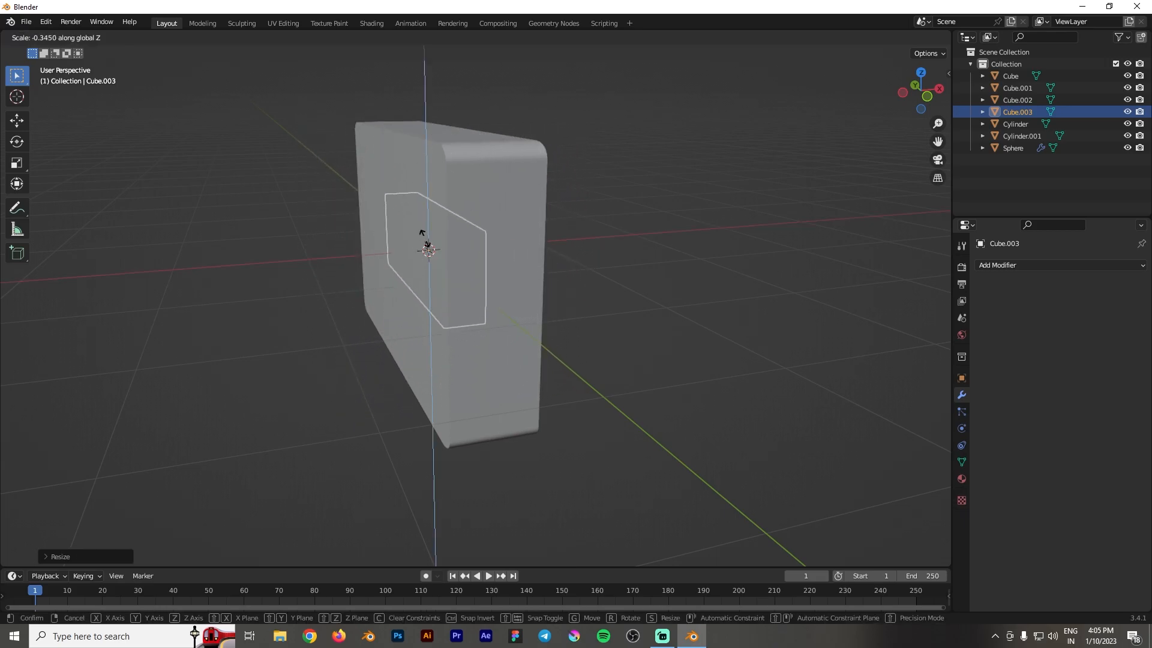
pyautogui.click(427, 247)
# Move the new flat bar in front of the box's front face, near its upper edge and above the two side bars.
pyautogui.moveTo(429, 249); pyautogui.dragTo(464, 203, button='middle')
pyautogui.press('g')
pyautogui.click(489, 248)
pyautogui.moveTo(467, 182); pyautogui.dragTo(467, 144)
pyautogui.moveTo(574, 219); pyautogui.dragTo(498, 221, button='middle')
pyautogui.moveTo(541, 208); pyautogui.dragTo(615, 210)
pyautogui.moveTo(541, 141); pyautogui.dragTo(542, 118)
pyautogui.moveTo(637, 219); pyautogui.dragTo(557, 237, button='middle')
pyautogui.moveTo(527, 175); pyautogui.dragTo(523, 181, button='middle')
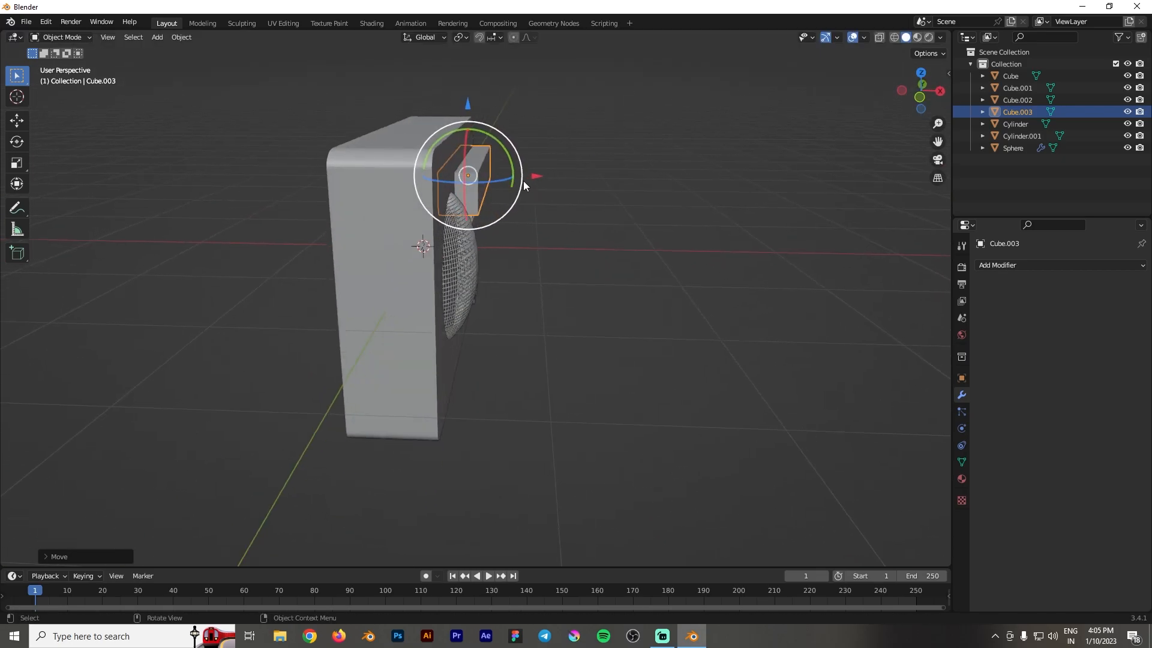
# Make the upper bar thinner by scaling it along X and move it about 0.14 m along +Y.
pyautogui.press('s')
pyautogui.press('x')
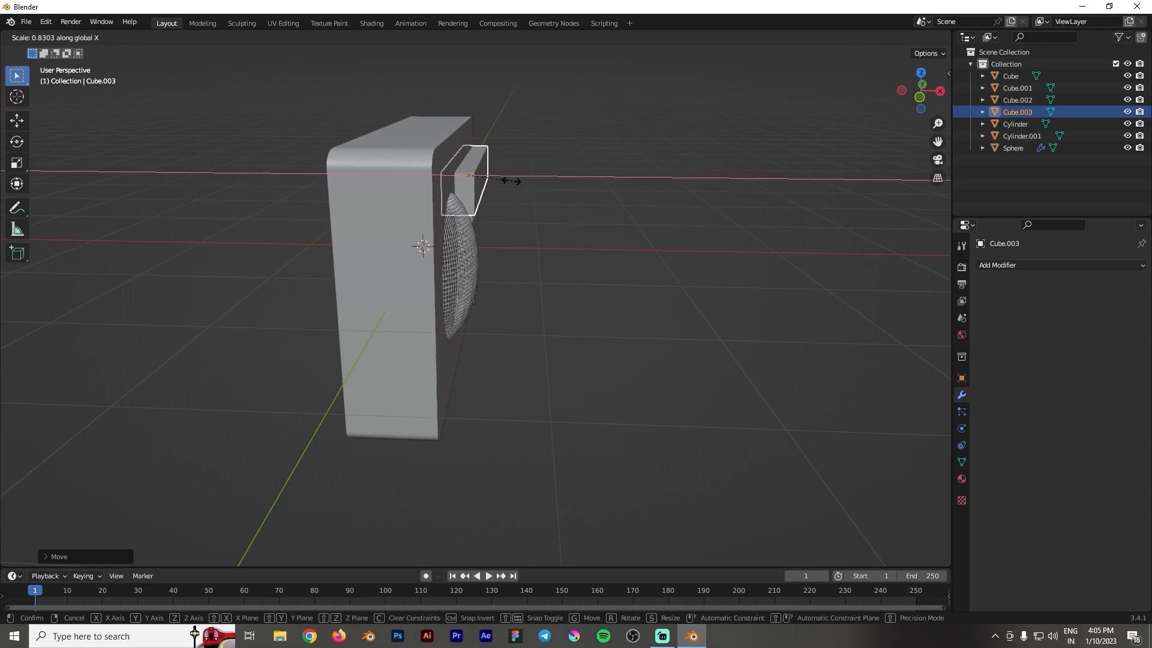
pyautogui.click(483, 178)
pyautogui.moveTo(483, 178)
pyautogui.mouseDown(button='middle')
pyautogui.moveTo(456, 186)
pyautogui.moveTo(559, 190)
pyautogui.moveTo(477, 188)
pyautogui.mouseUp(button='middle')
pyautogui.moveTo(607, 203); pyautogui.dragTo(625, 202)
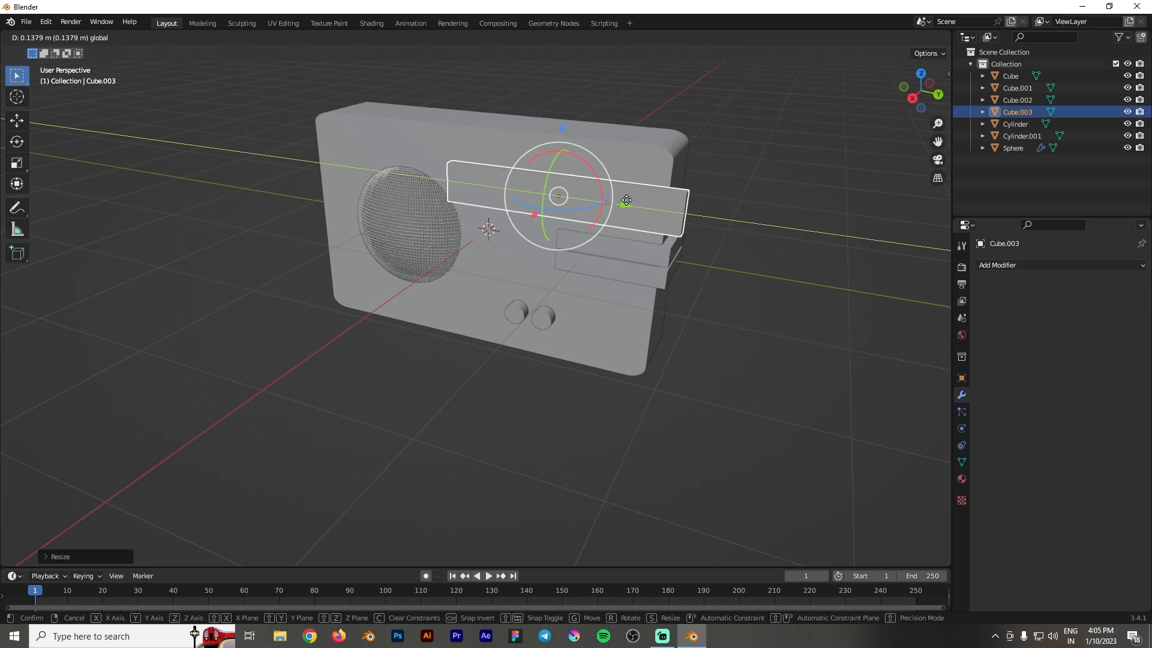
# Scale the upper bar down uniformly and adjust its position against the upper part of the box's front face.
pyautogui.press('s')
pyautogui.click(600, 201)
pyautogui.moveTo(592, 207); pyautogui.dragTo(463, 287, button='middle')
pyautogui.scroll(-5, 560, 218)
pyautogui.moveTo(549, 202); pyautogui.dragTo(563, 204)
pyautogui.moveTo(599, 213); pyautogui.dragTo(601, 202, button='middle')
pyautogui.moveTo(473, 118); pyautogui.dragTo(530, 168, button='middle')
pyautogui.moveTo(569, 196); pyautogui.dragTo(563, 196)
pyautogui.click(647, 194)
# Add a vertical loop cut to the upper bar and slide it close to the end nearest the grille.
pyautogui.moveTo(511, 217); pyautogui.dragTo(580, 219, button='middle')
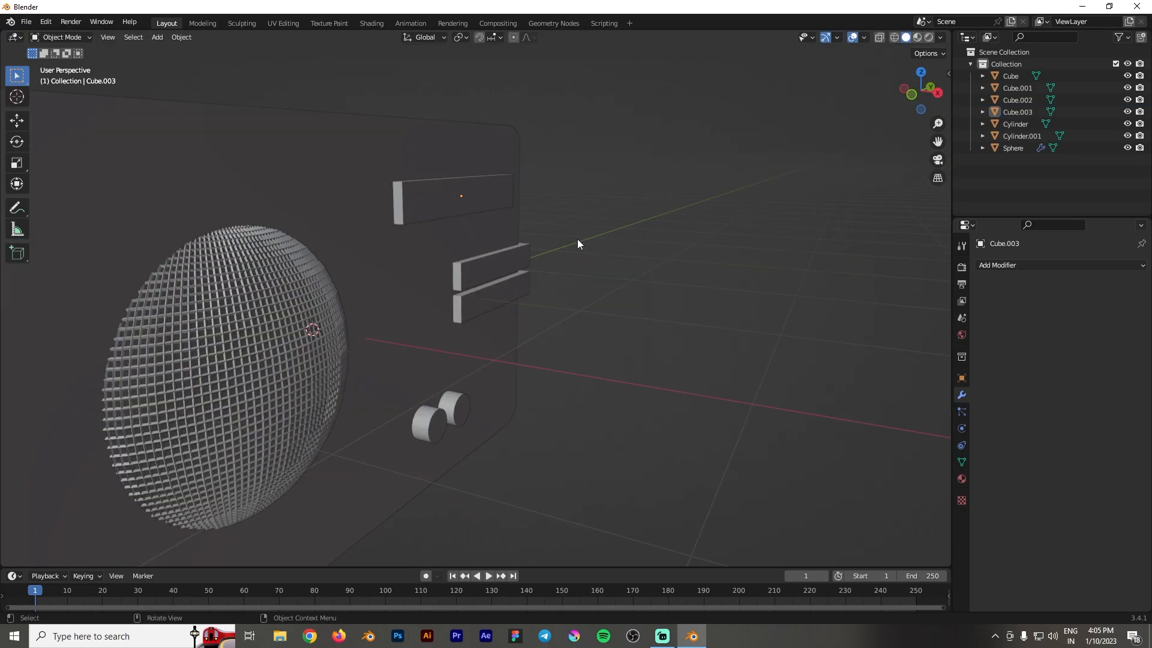
pyautogui.moveTo(508, 200); pyautogui.dragTo(445, 203, button='middle')
pyautogui.scroll(2, 459, 190)
pyautogui.moveTo(449, 130); pyautogui.dragTo(510, 217, button='middle')
pyautogui.click(471, 213)
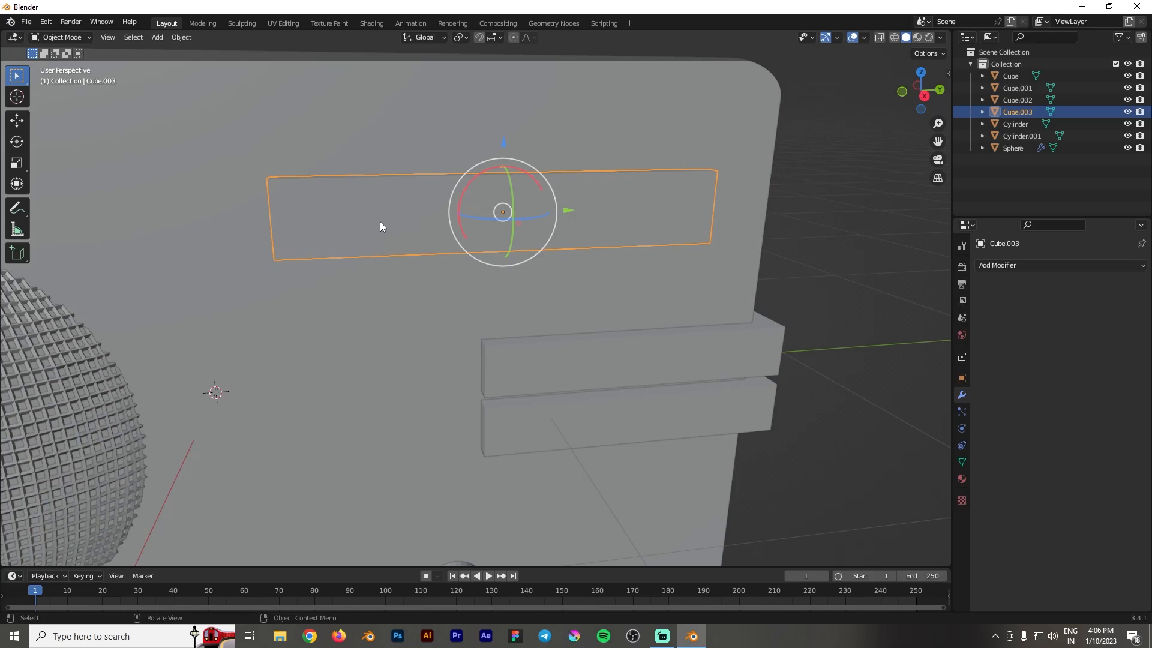
pyautogui.moveTo(394, 217); pyautogui.dragTo(401, 218, button='middle')
pyautogui.press('Tab')
pyautogui.hotkey('ctrl', 'r')
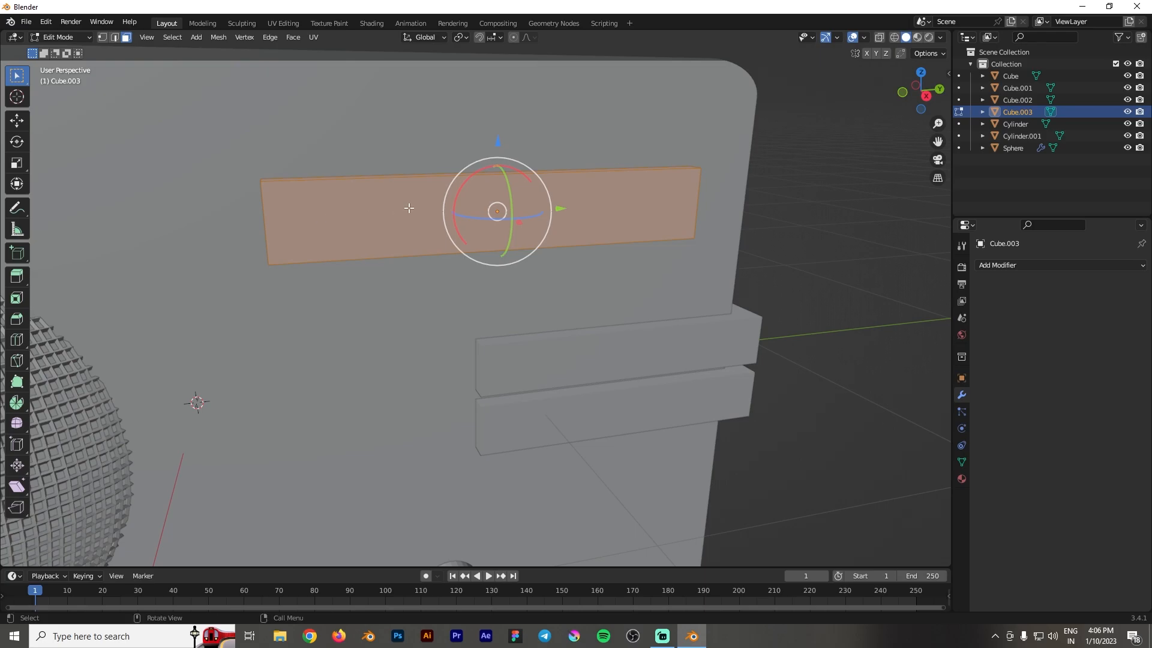
pyautogui.click(405, 208)
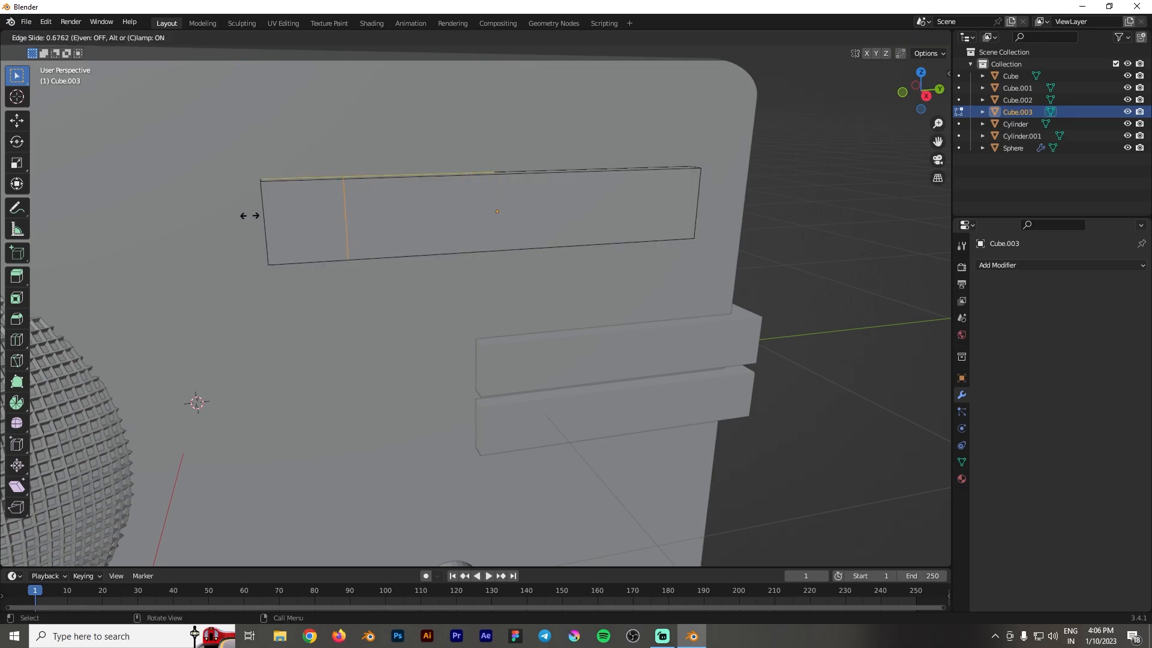
pyautogui.click(198, 214)
# Add a second vertical loop cut close to the upper bar's opposite end.
pyautogui.hotkey('ctrl', 'r')
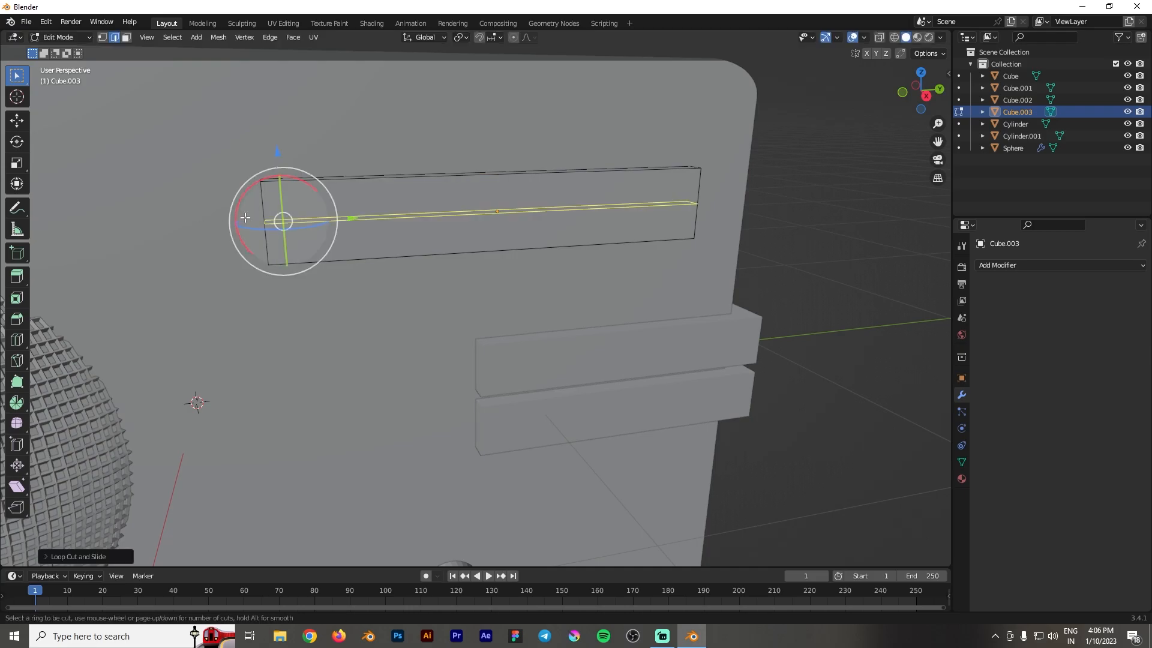
pyautogui.click(637, 201)
pyautogui.click(624, 205)
pyautogui.click(758, 195)
# Add two lengthwise loop cuts to the upper bar, one near its upper edge and one near its lower edge.
pyautogui.hotkey('ctrl', 'r')
pyautogui.click(263, 209)
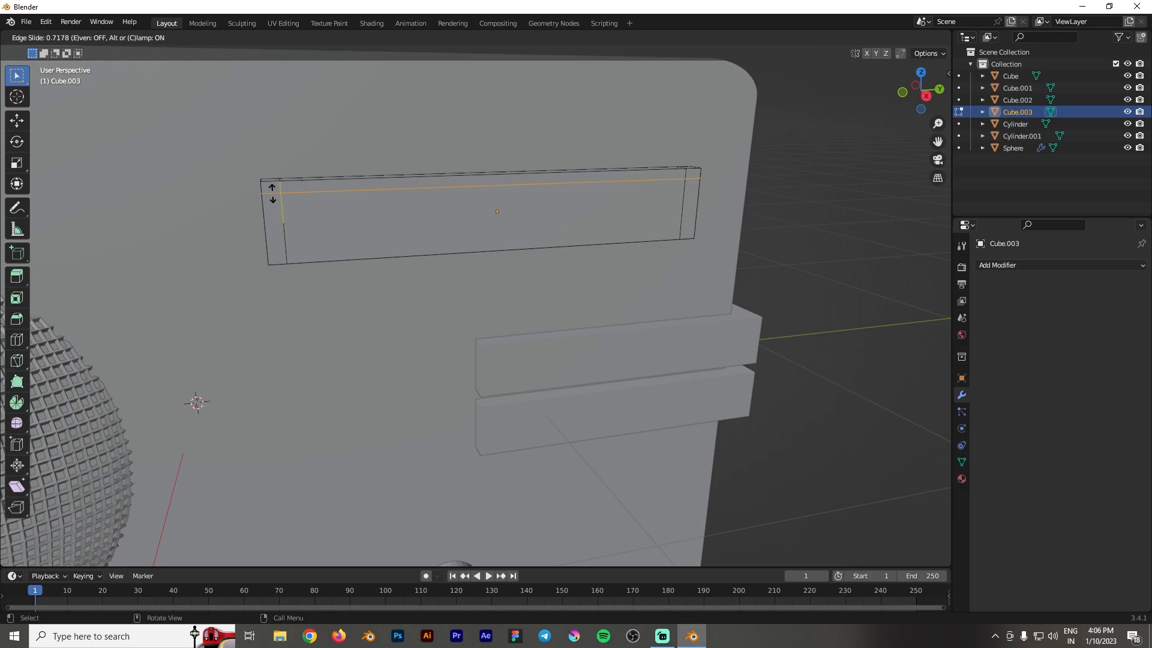
pyautogui.click(273, 193)
pyautogui.hotkey('ctrl', 'r')
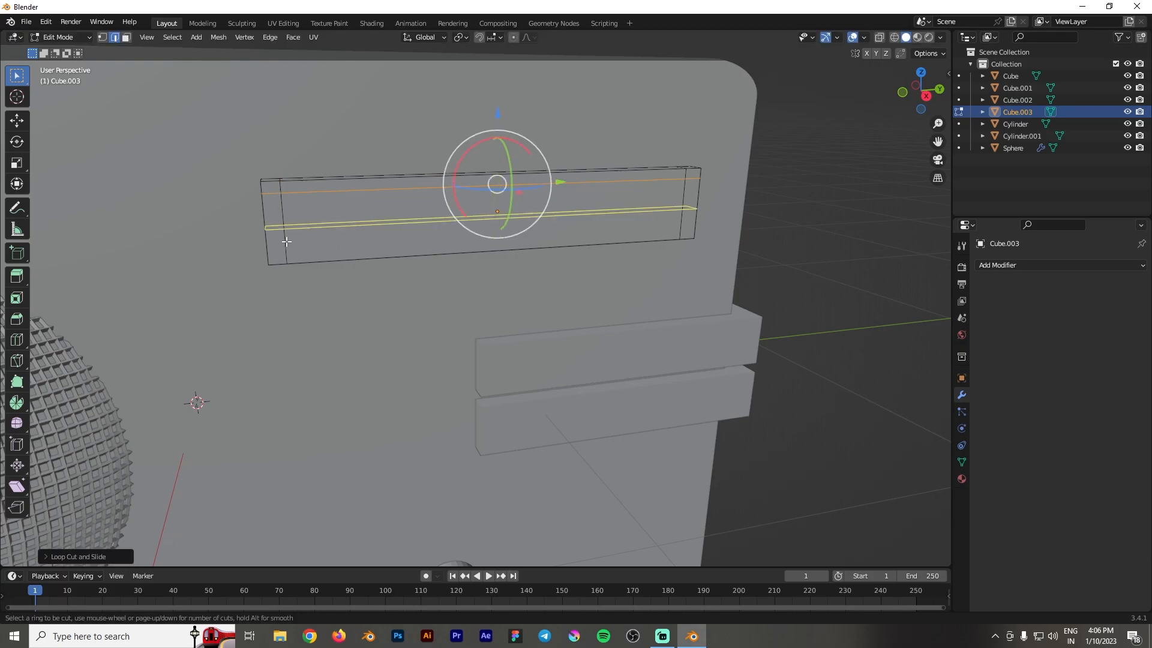
pyautogui.click(261, 254)
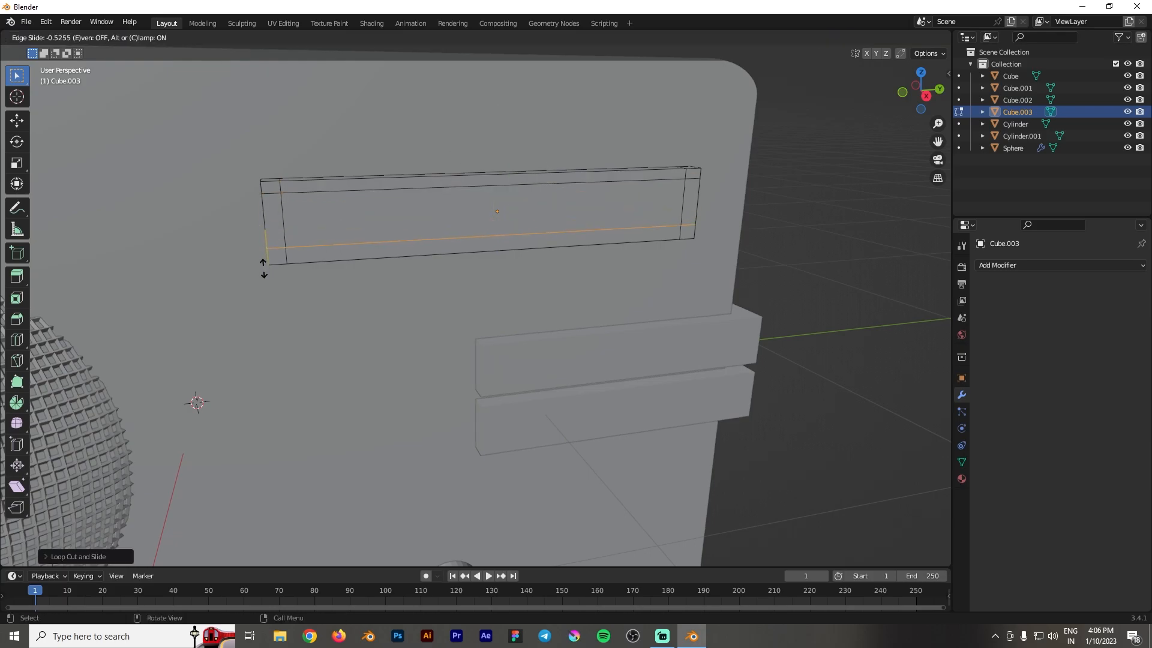
pyautogui.click(263, 274)
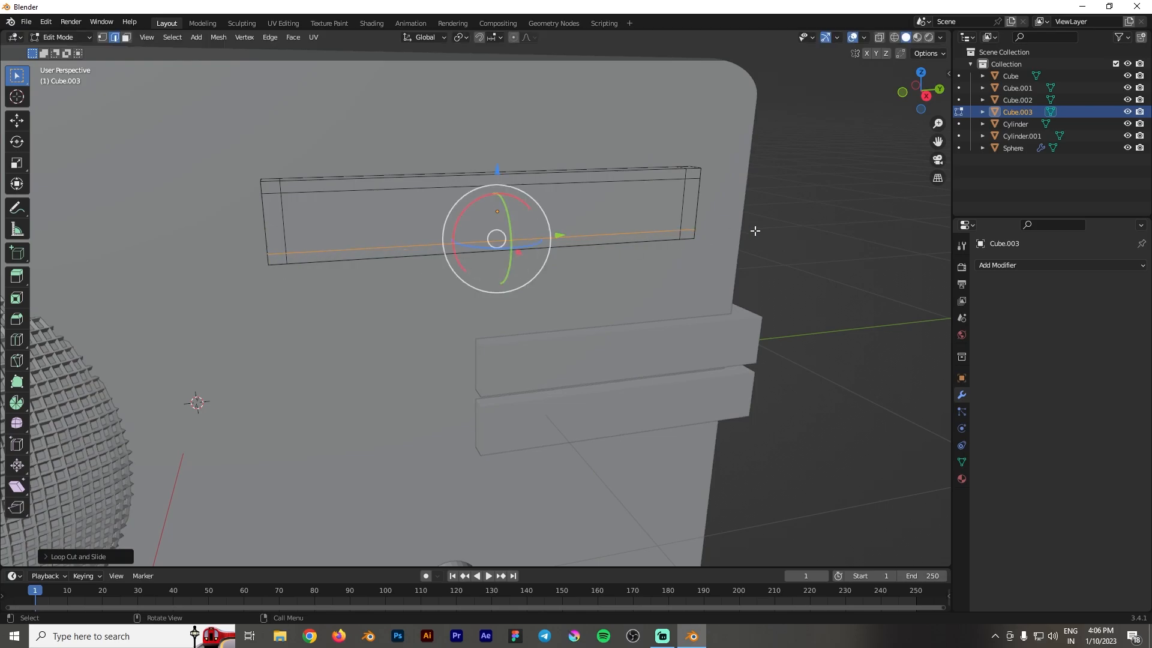
pyautogui.press('v')
pyautogui.rightClick(777, 227)
# Extrude the large central front face of the upper bar inward by about 0.085 m to form a frame.
pyautogui.press('Tab')
pyautogui.moveTo(362, 178); pyautogui.dragTo(325, 211, button='middle')
pyautogui.press('Tab')
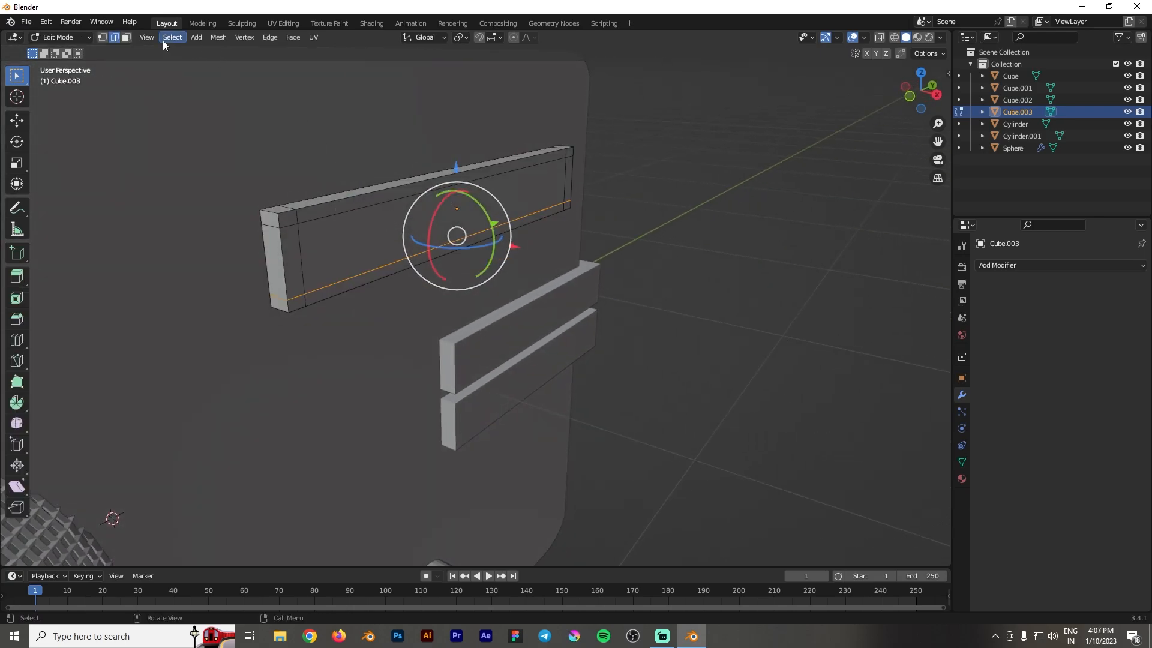
pyautogui.click(125, 39)
pyautogui.click(414, 248)
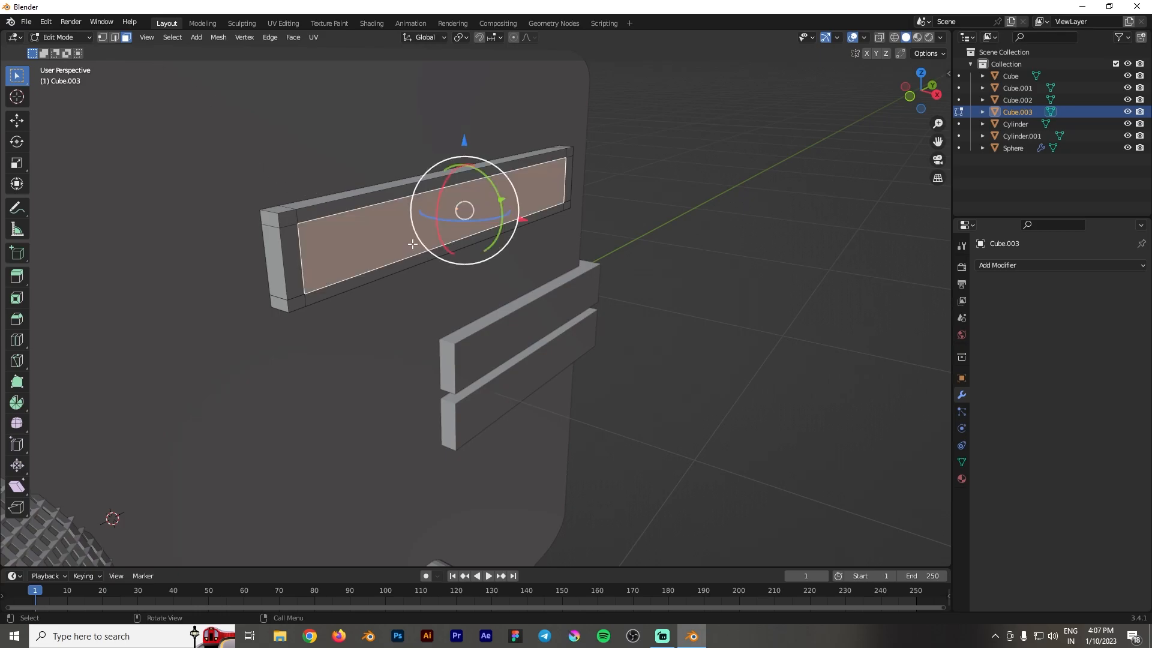
pyautogui.press('e')
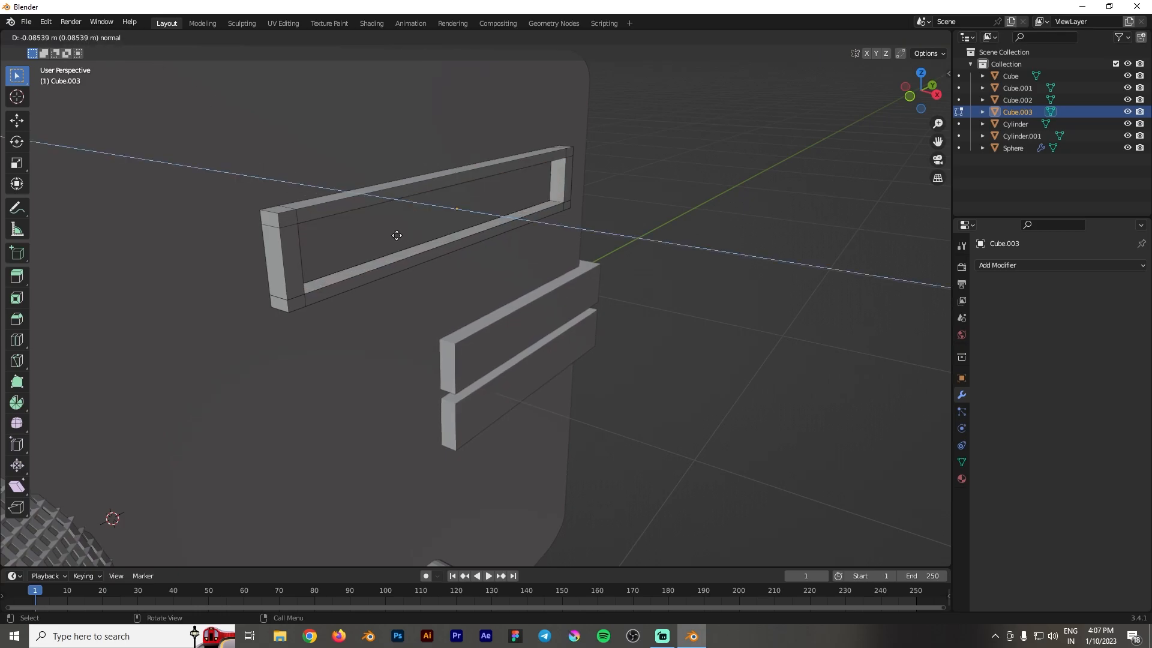
pyautogui.click(397, 235)
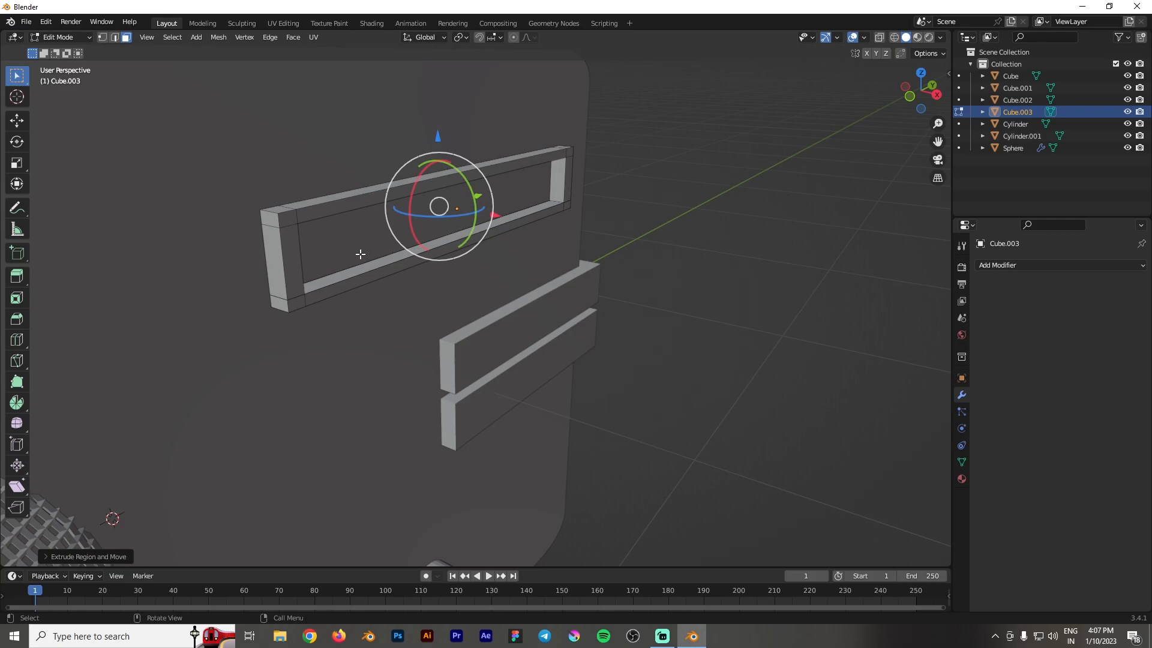
# Pull the upper bar outward along X, push its recessed face slightly deeper and delete that face.
pyautogui.moveTo(497, 220); pyautogui.dragTo(555, 225)
pyautogui.hotkey('ctrl', 'z')
pyautogui.press('Tab')
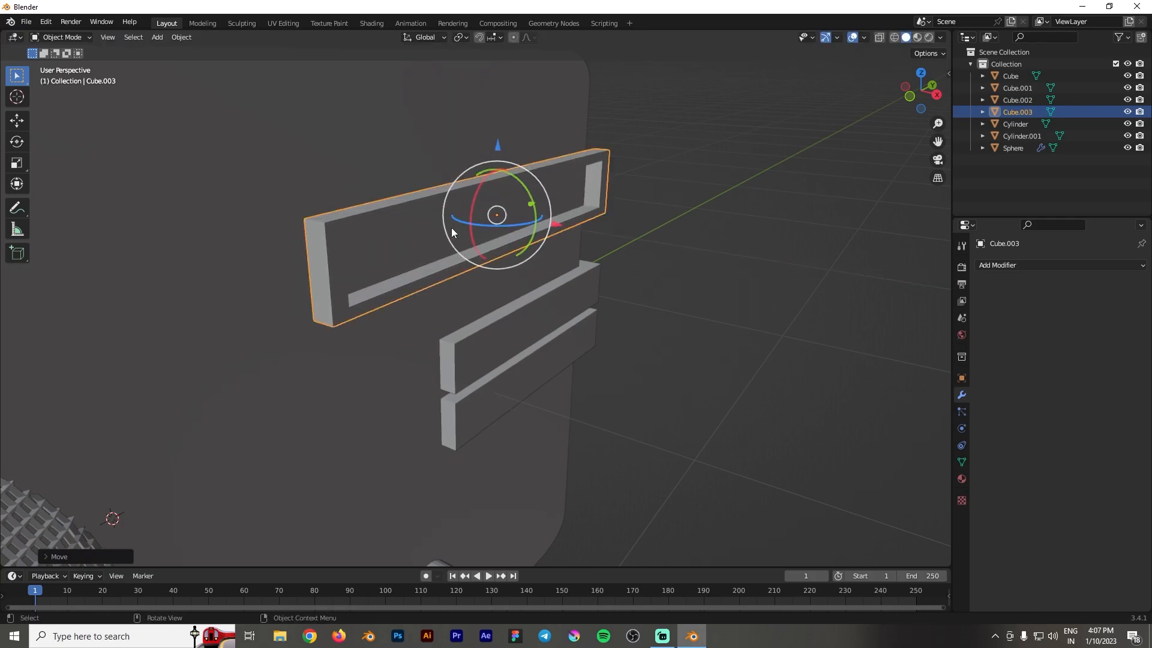
pyautogui.press('Tab')
pyautogui.press('x')
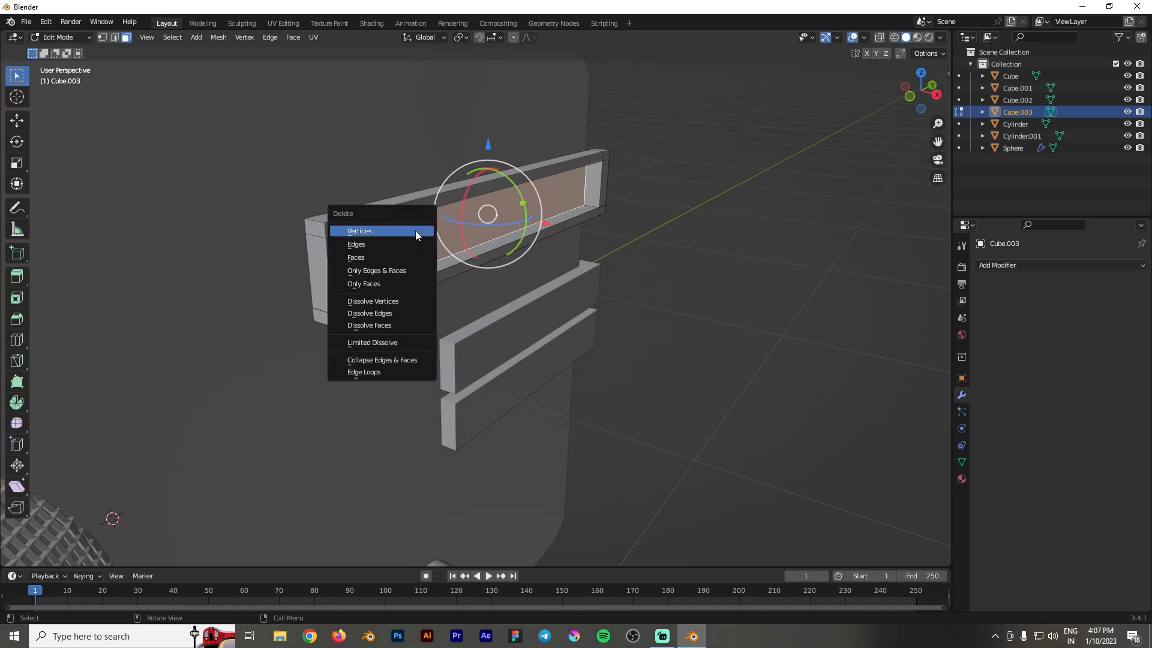
pyautogui.click(382, 254)
pyautogui.press('f')
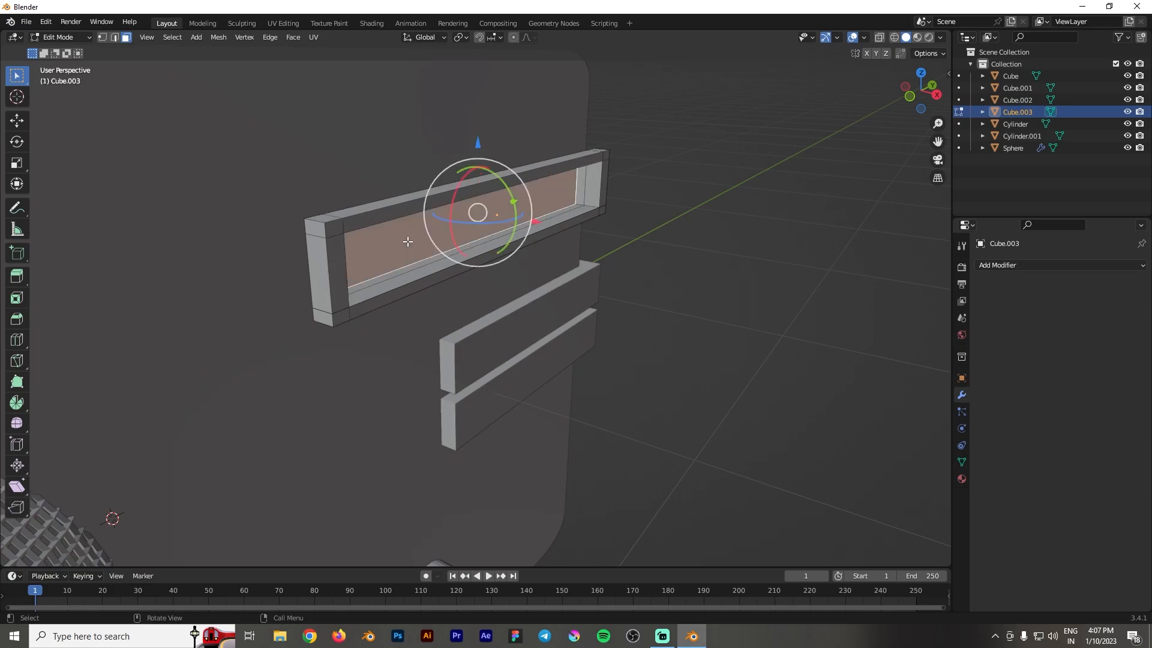
pyautogui.press('x')
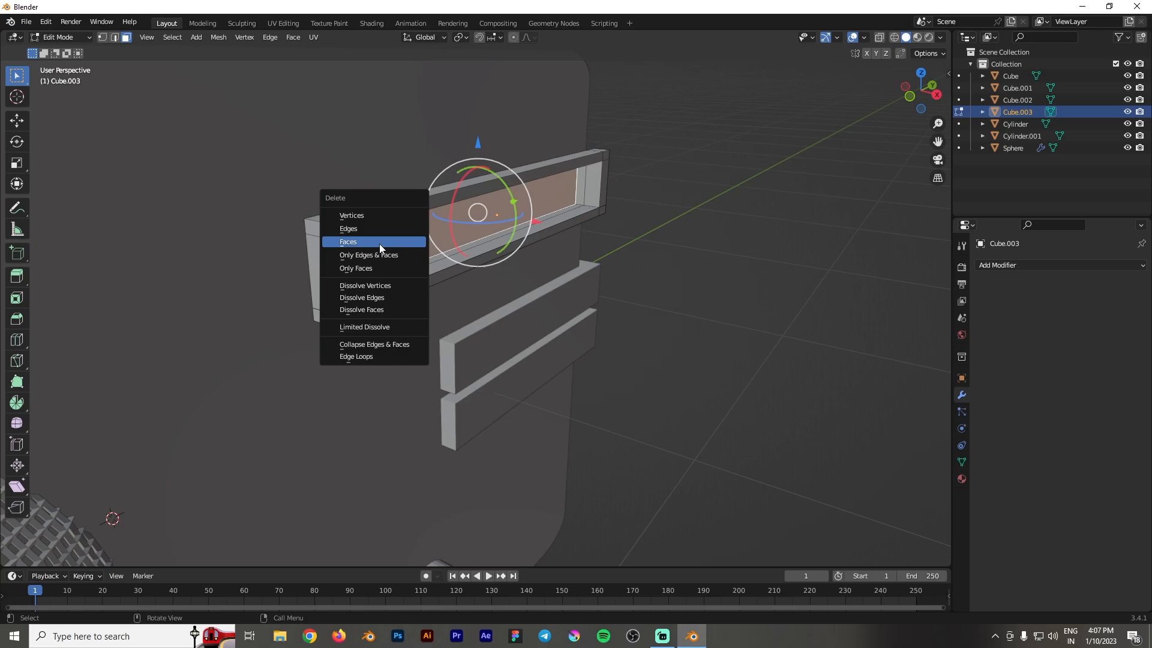
pyautogui.click(415, 241)
pyautogui.moveTo(540, 231); pyautogui.dragTo(435, 230, button='middle')
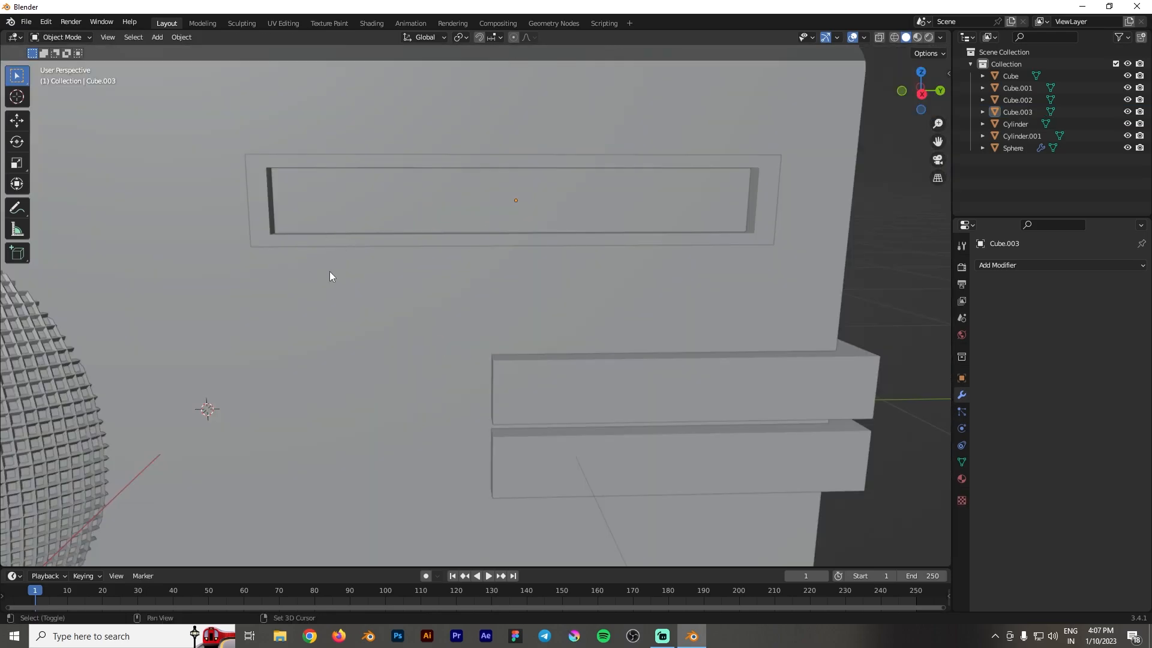
# Add a cube, scale it along X to about 0.25 and move it along +X in front of the box.
pyautogui.hotkey('shift', 'a')
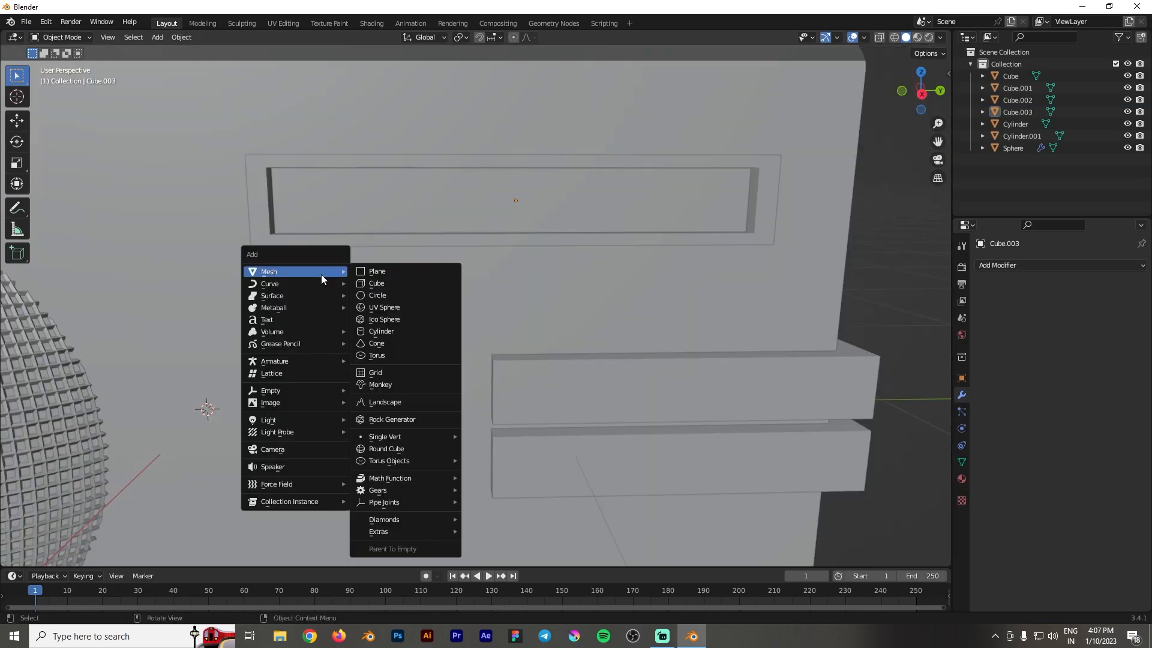
pyautogui.moveTo(312, 273)
pyautogui.click(403, 286)
pyautogui.scroll(-4, 465, 285)
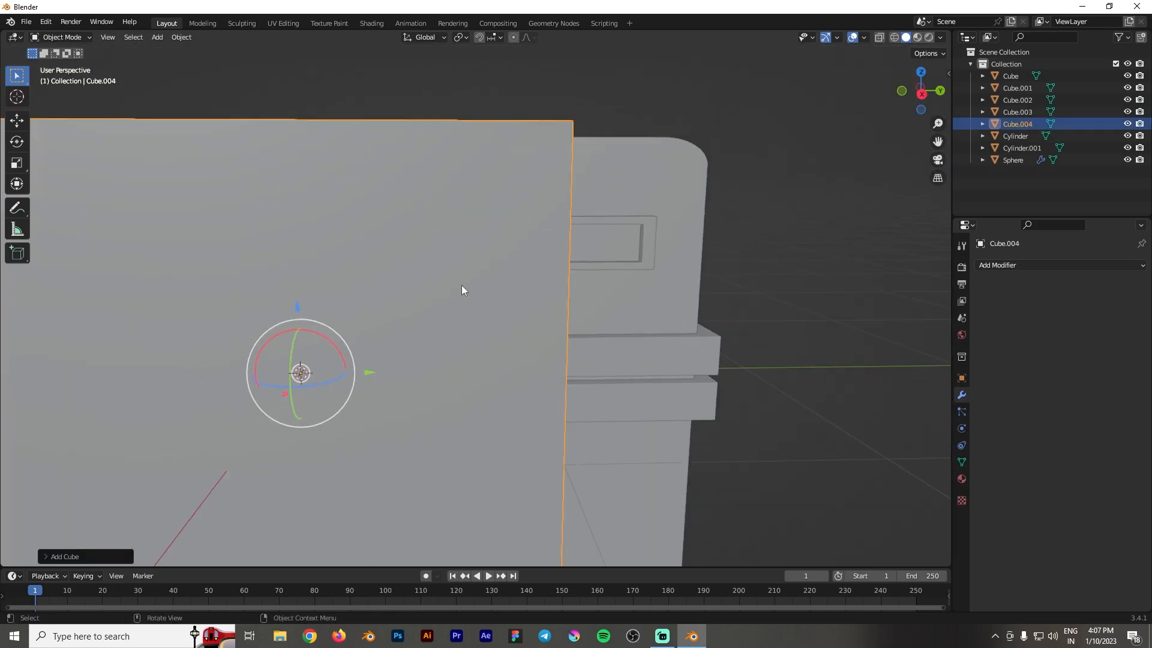
pyautogui.moveTo(375, 308); pyautogui.dragTo(465, 300, button='middle')
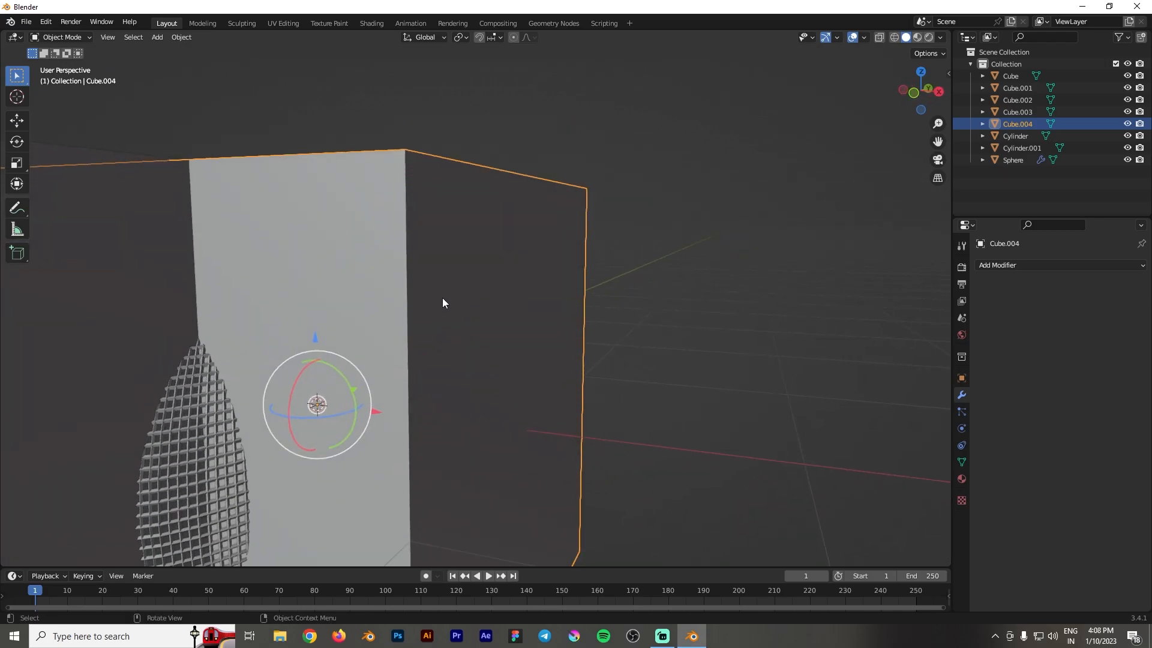
pyautogui.press('s')
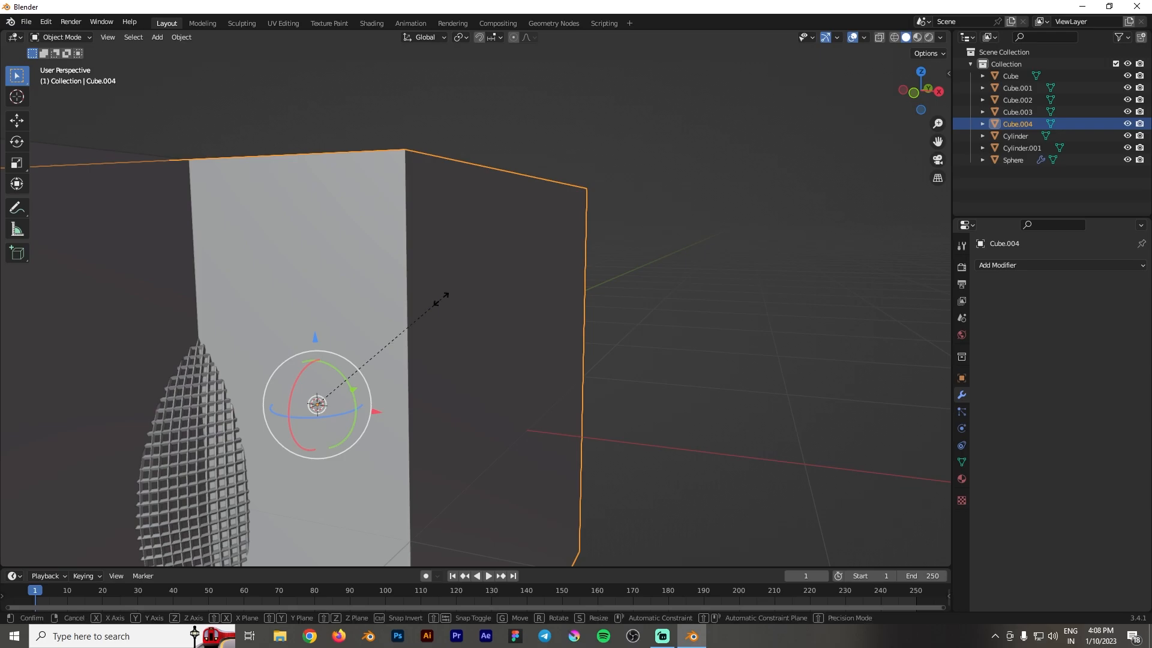
pyautogui.press('x')
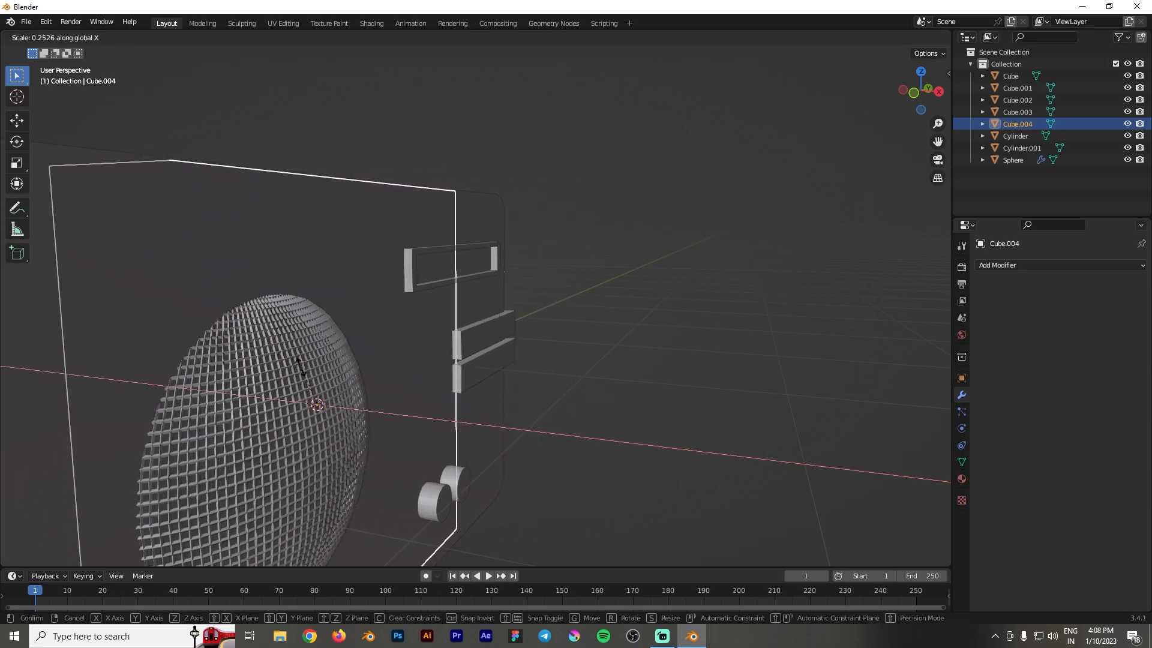
pyautogui.click(296, 370)
pyautogui.press('g')
pyautogui.press('x')
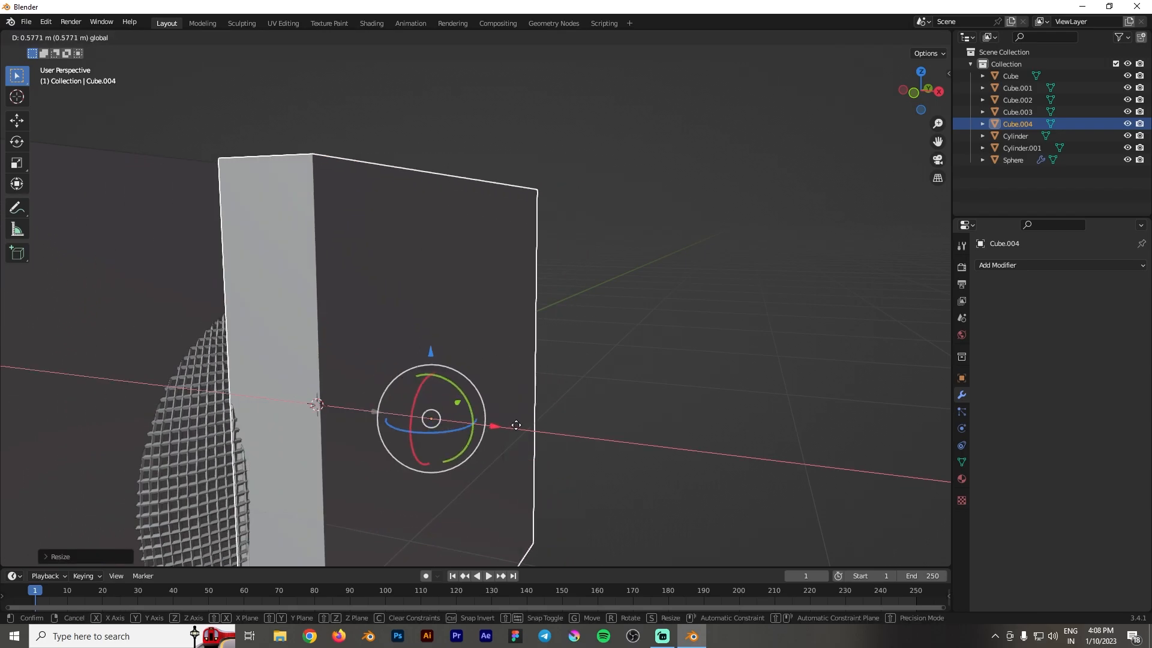
pyautogui.click(540, 421)
# Scale the new block down along Z to form a low bar.
pyautogui.scroll(-5, 565, 418)
pyautogui.moveTo(565, 419); pyautogui.dragTo(607, 414, button='middle')
pyautogui.press('s')
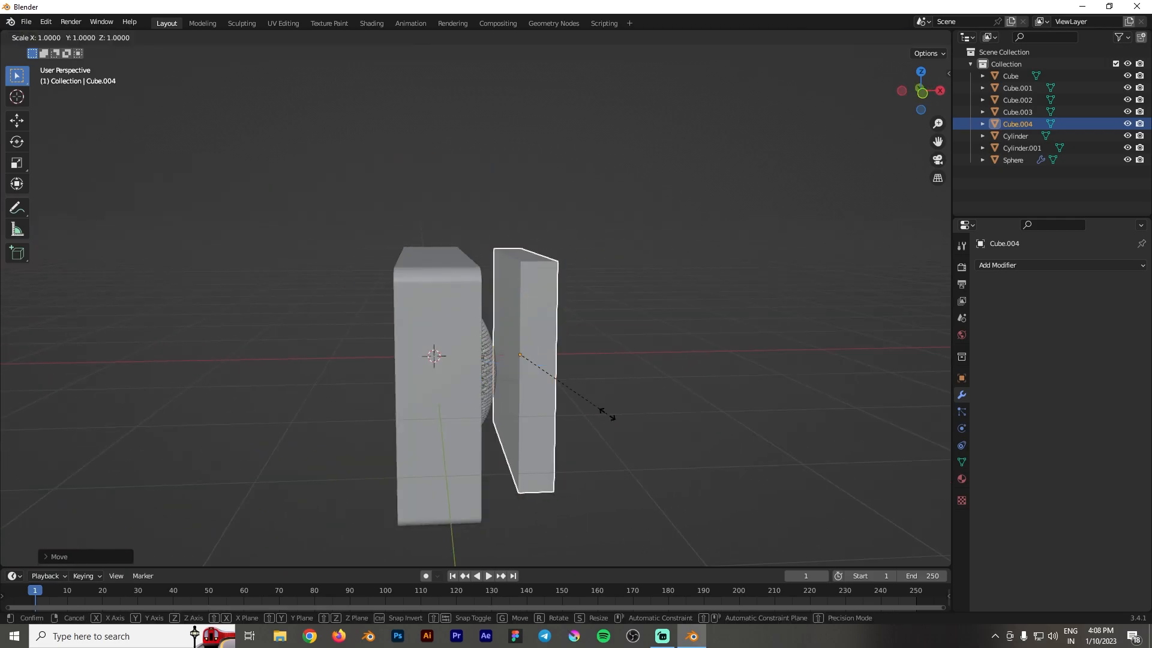
pyautogui.press('z')
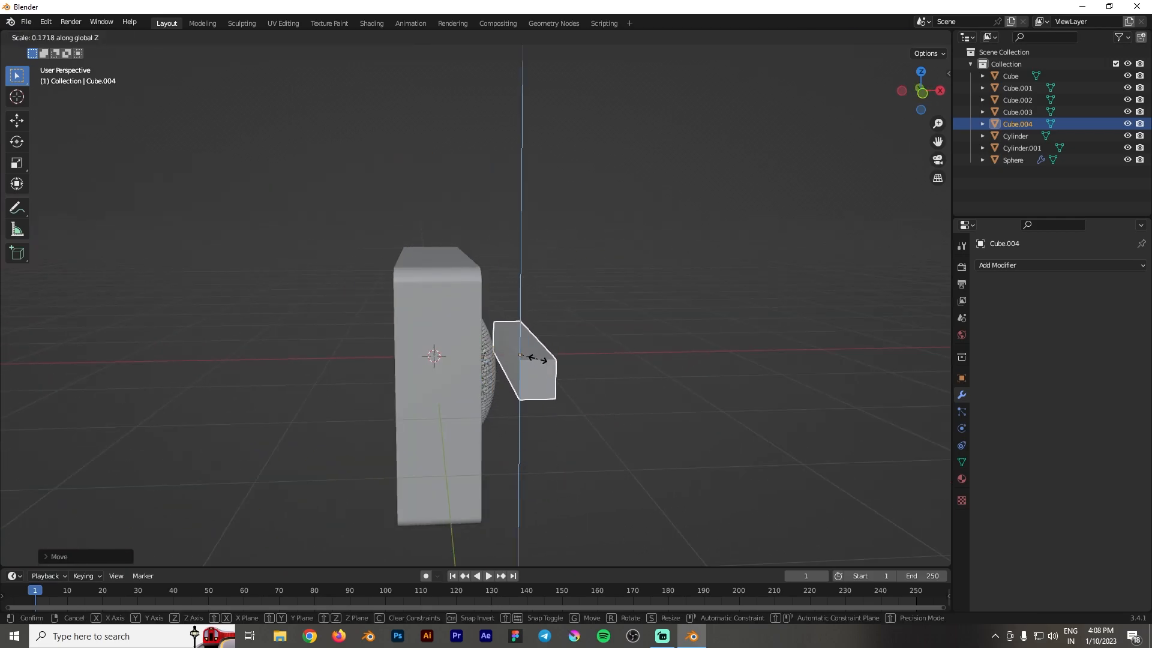
pyautogui.click(528, 350)
pyautogui.moveTo(530, 350); pyautogui.dragTo(531, 347, button='middle')
# Thin the new bar along X and reduce its height further along Z to make a slim strip.
pyautogui.press('s')
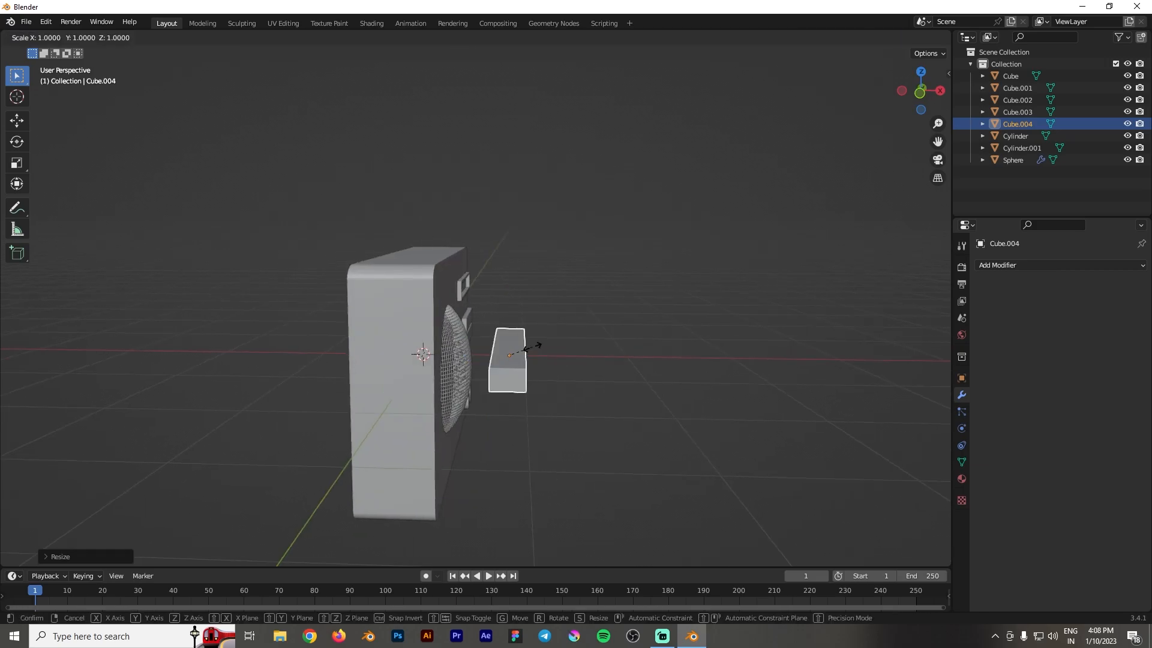
pyautogui.press('x')
pyautogui.click(514, 353)
pyautogui.moveTo(514, 352); pyautogui.dragTo(462, 344, button='middle')
pyautogui.press('s')
pyautogui.press('z')
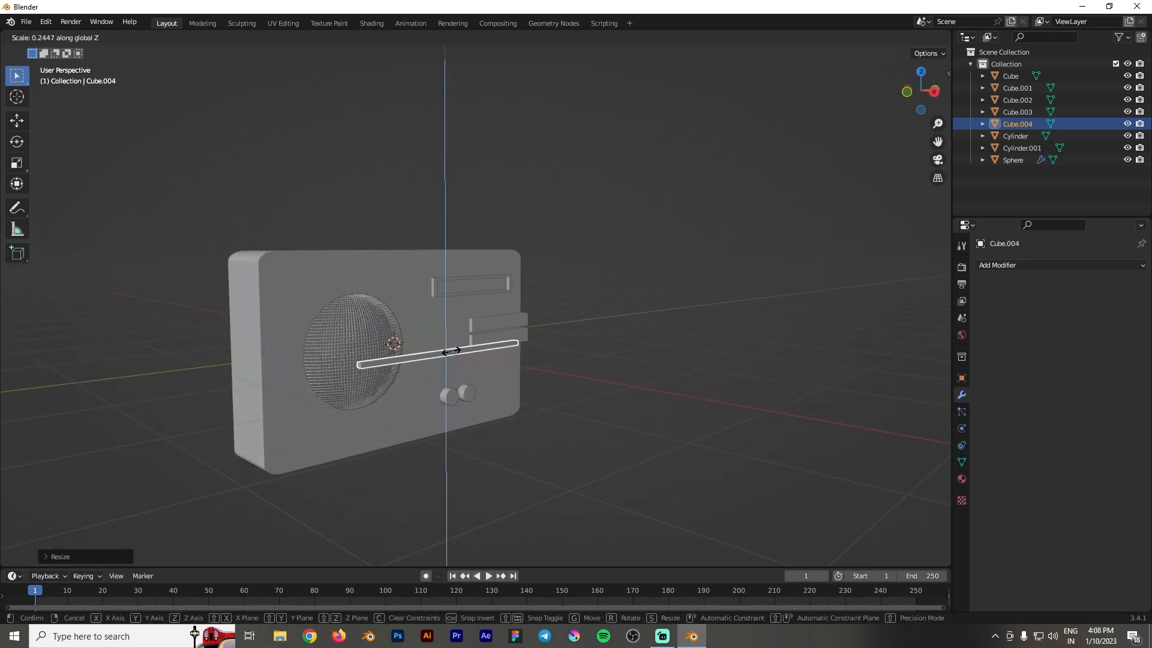
pyautogui.click(489, 340)
# Move the strip back toward the box and raise it along Z to the level of the framed panel.
pyautogui.moveTo(489, 340); pyautogui.dragTo(463, 331, button='middle')
pyautogui.press('g')
pyautogui.click(541, 348)
pyautogui.press('x')
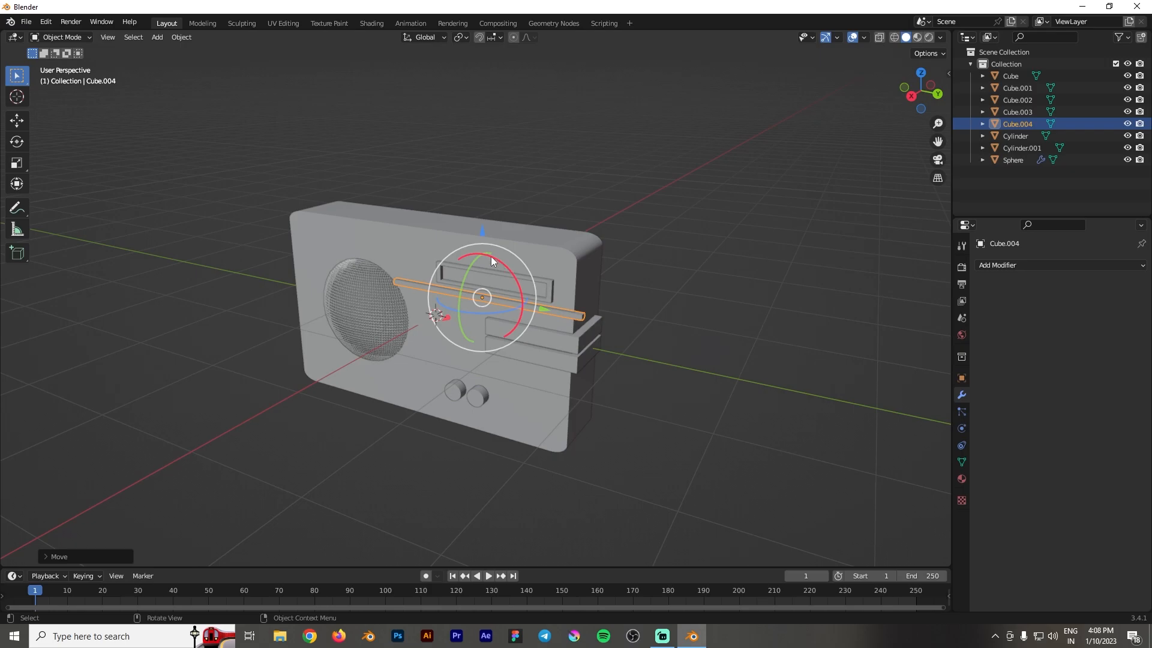
pyautogui.press('z')
pyautogui.click(593, 264)
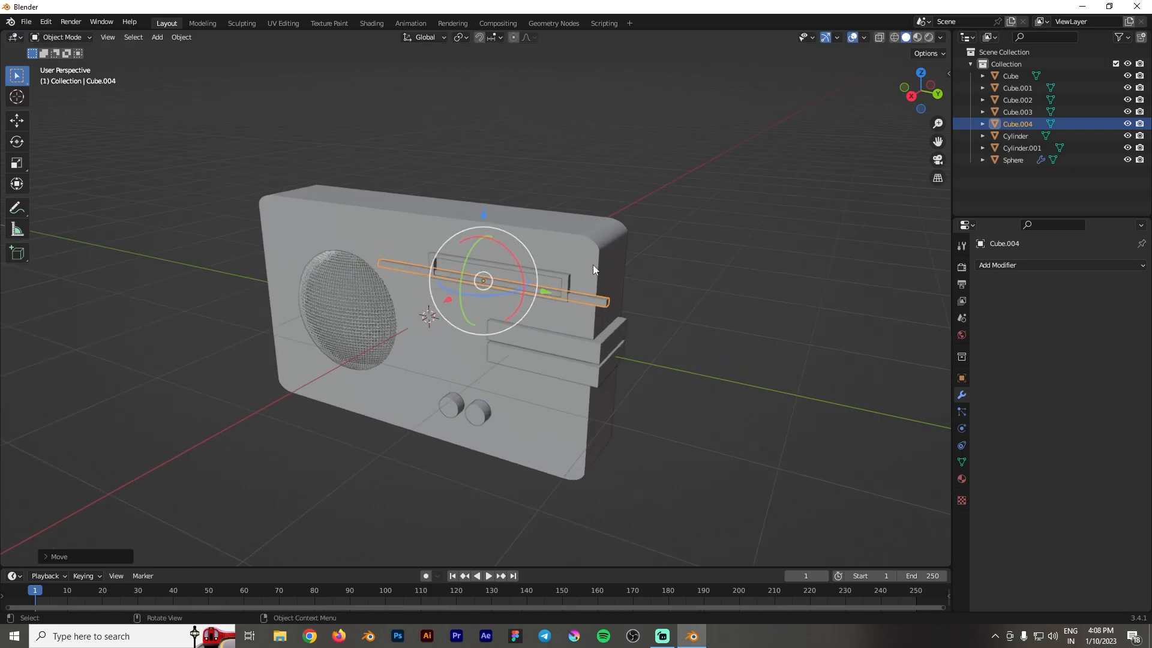
pyautogui.moveTo(593, 264); pyautogui.dragTo(620, 282, button='middle')
# Slim the strip further along Z and raise it to the mid-height of the framed opening.
pyautogui.moveTo(514, 293); pyautogui.dragTo(489, 290, button='middle')
pyautogui.press('s')
pyautogui.press('z')
pyautogui.click(475, 282)
pyautogui.scroll(3, 477, 246)
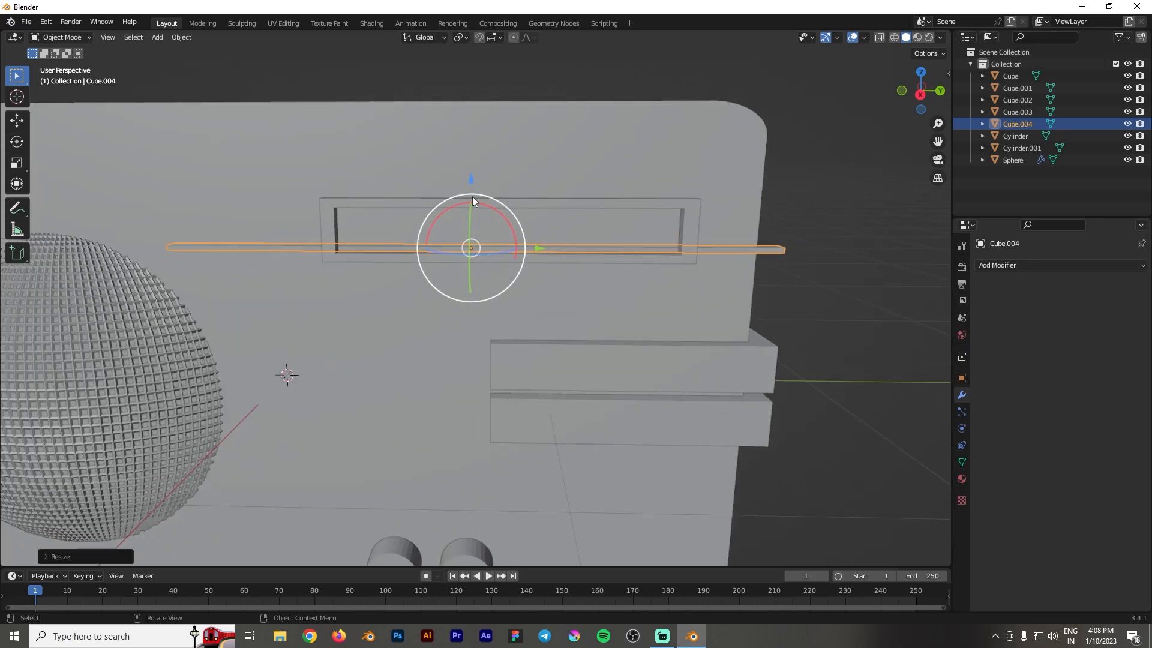
# Scale the display frame up slightly along Z to make it taller.
pyautogui.click(606, 260)
pyautogui.press('s')
pyautogui.press('z')
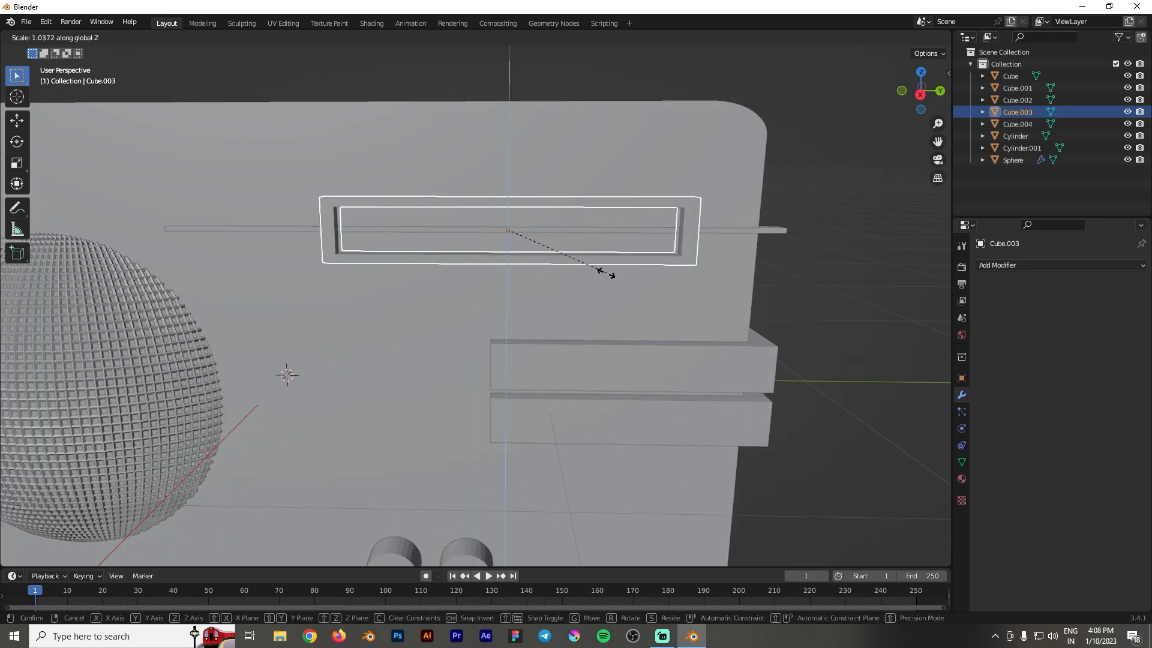
pyautogui.click(613, 288)
# Shorten the strip along Y to roughly the opening's length and shift it to sit inside the frame.
pyautogui.click(780, 246)
pyautogui.moveTo(741, 220); pyautogui.dragTo(656, 231, button='middle')
pyautogui.click(667, 230)
pyautogui.press('s')
pyautogui.press('y')
pyautogui.click(556, 230)
pyautogui.press('s')
pyautogui.press('y')
pyautogui.click(538, 237)
pyautogui.moveTo(555, 232); pyautogui.dragTo(567, 232)
# Adjust the strip's position in the frame and scale it along Y to about 0.95 to fit the opening.
pyautogui.click(816, 216)
pyautogui.moveTo(804, 216); pyautogui.dragTo(657, 222, button='middle')
pyautogui.click(553, 253)
pyautogui.moveTo(478, 241); pyautogui.dragTo(470, 241)
pyautogui.moveTo(804, 228); pyautogui.dragTo(500, 231, button='middle')
pyautogui.press('s')
pyautogui.press('y')
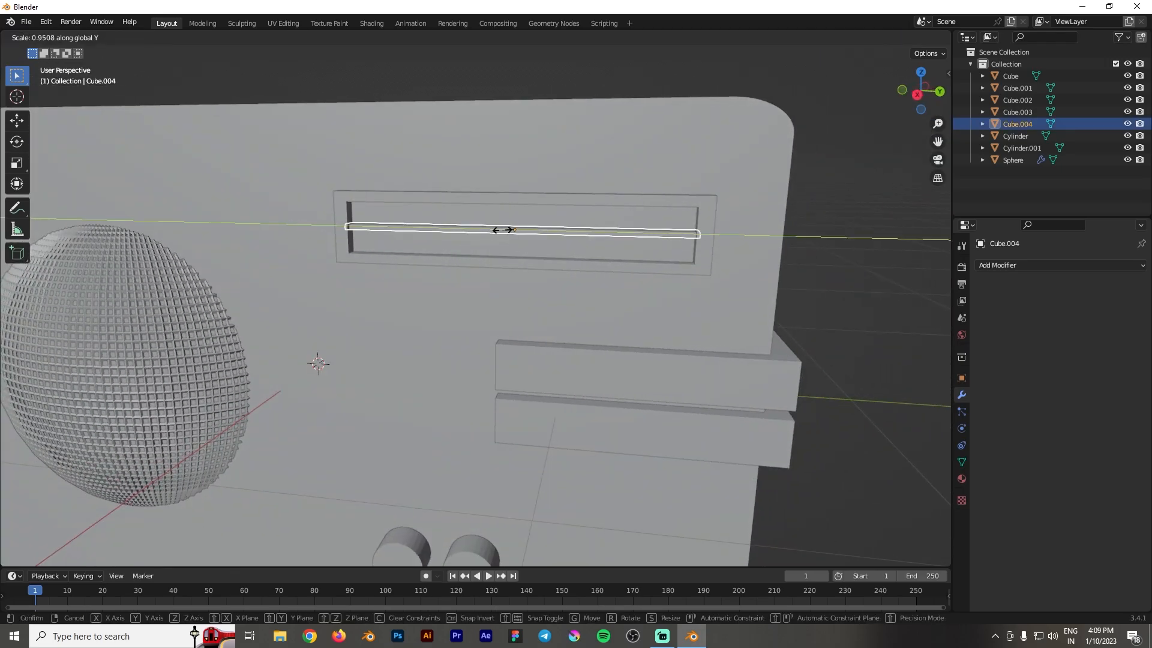
pyautogui.click(503, 230)
pyautogui.moveTo(763, 230); pyautogui.dragTo(726, 231, button='middle')
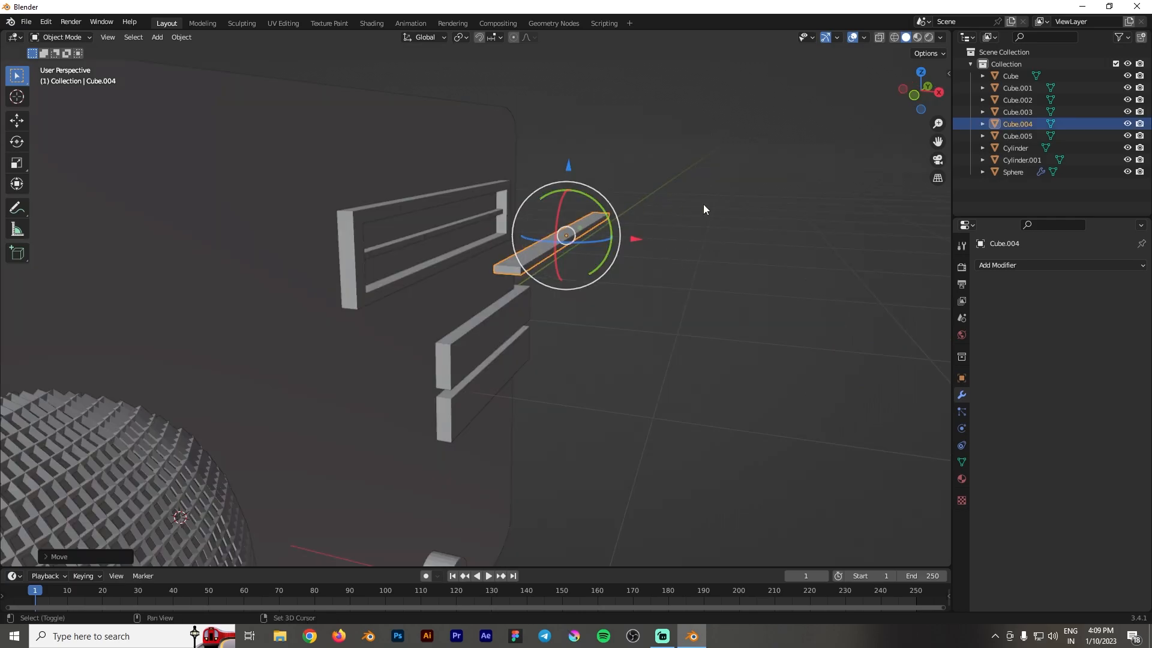
pyautogui.moveTo(703, 209); pyautogui.dragTo(637, 211, button='middle')
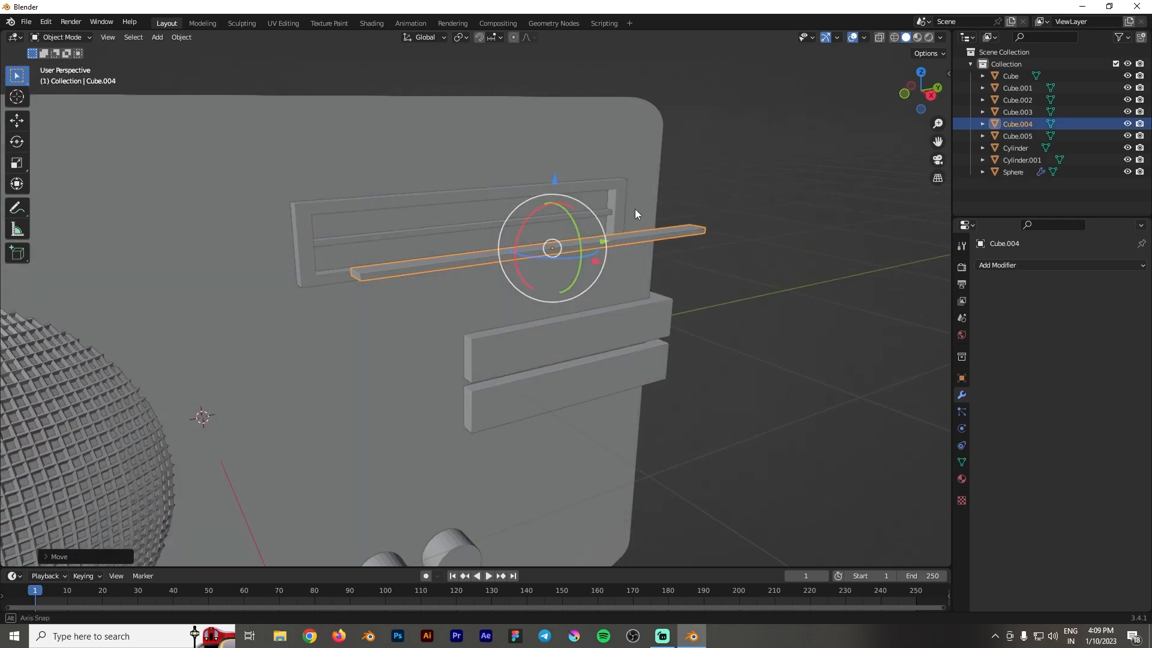
pyautogui.press('r')
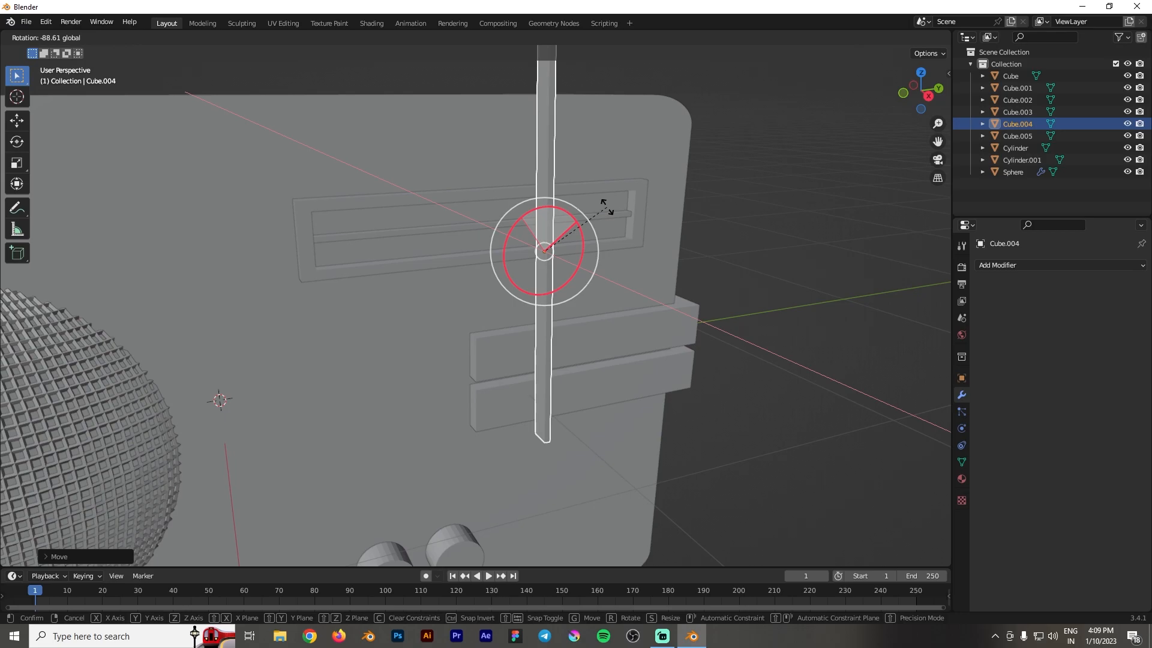
pyautogui.hotkey('ctrl', 'shift')
pyautogui.click(701, 210)
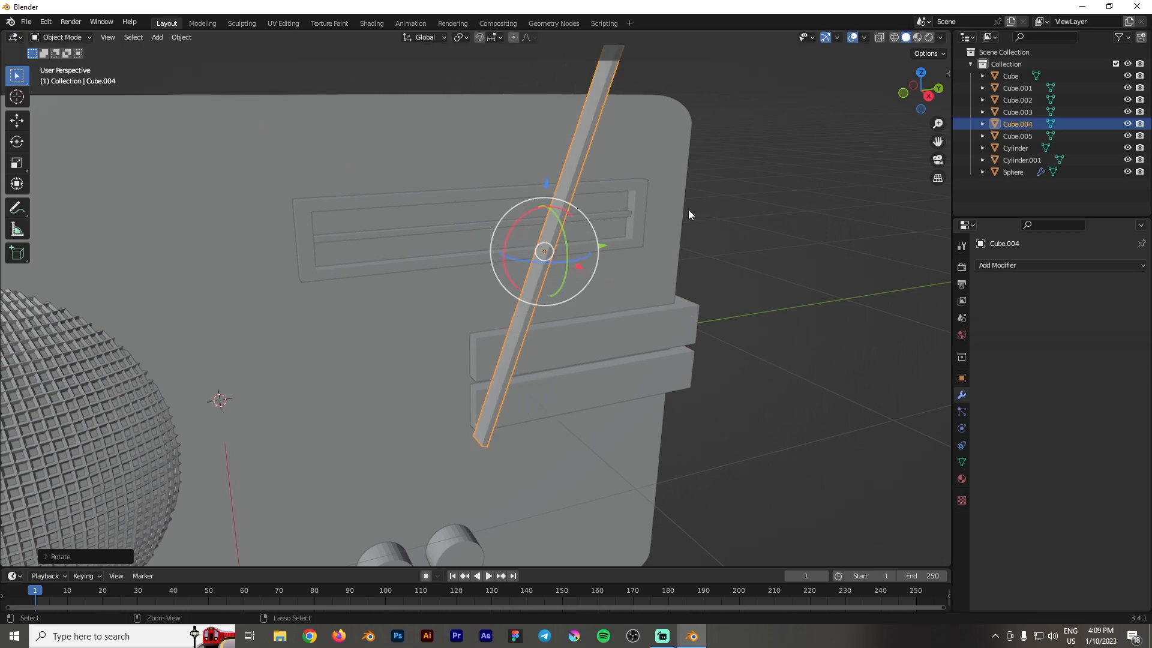
pyautogui.hotkey('ctrl', 'z')
# Rotate the strip in front of the box about X until it stands upright and scale it down to fit the opening's height.
pyautogui.moveTo(528, 215); pyautogui.dragTo(646, 210)
pyautogui.press('s')
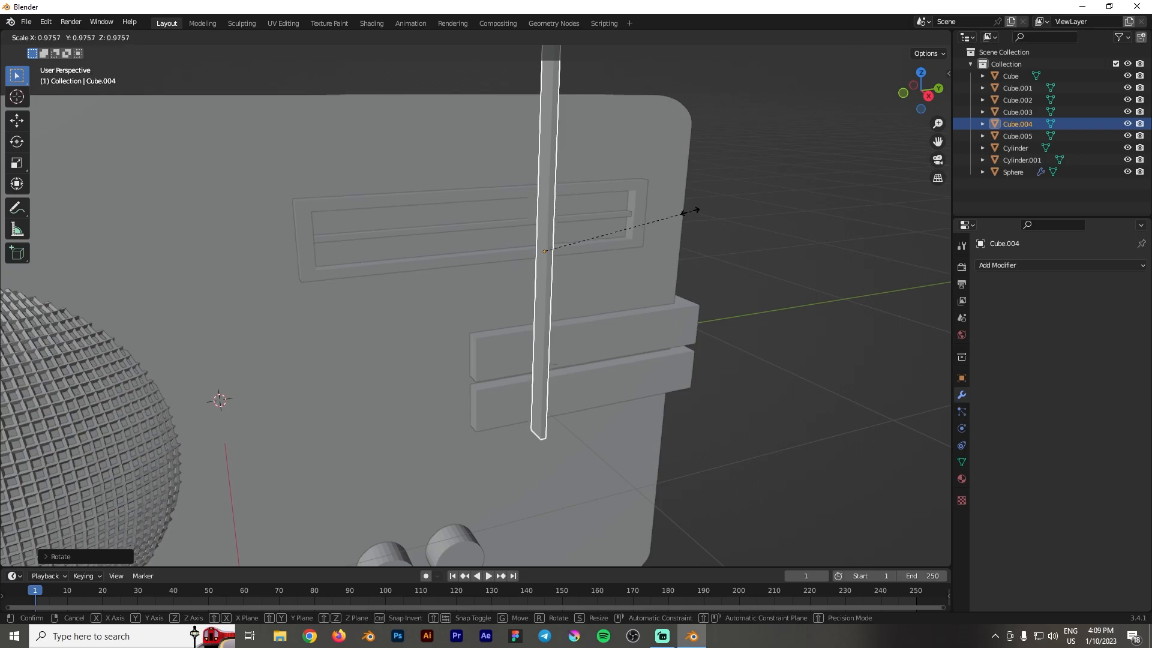
pyautogui.click(561, 251)
# Move the short upright strip along X until it sits inside the framed opening.
pyautogui.moveTo(535, 243); pyautogui.dragTo(434, 236, button='middle')
pyautogui.press('g')
pyautogui.press('x')
pyautogui.click(595, 226)
pyautogui.scroll(2, 486, 222)
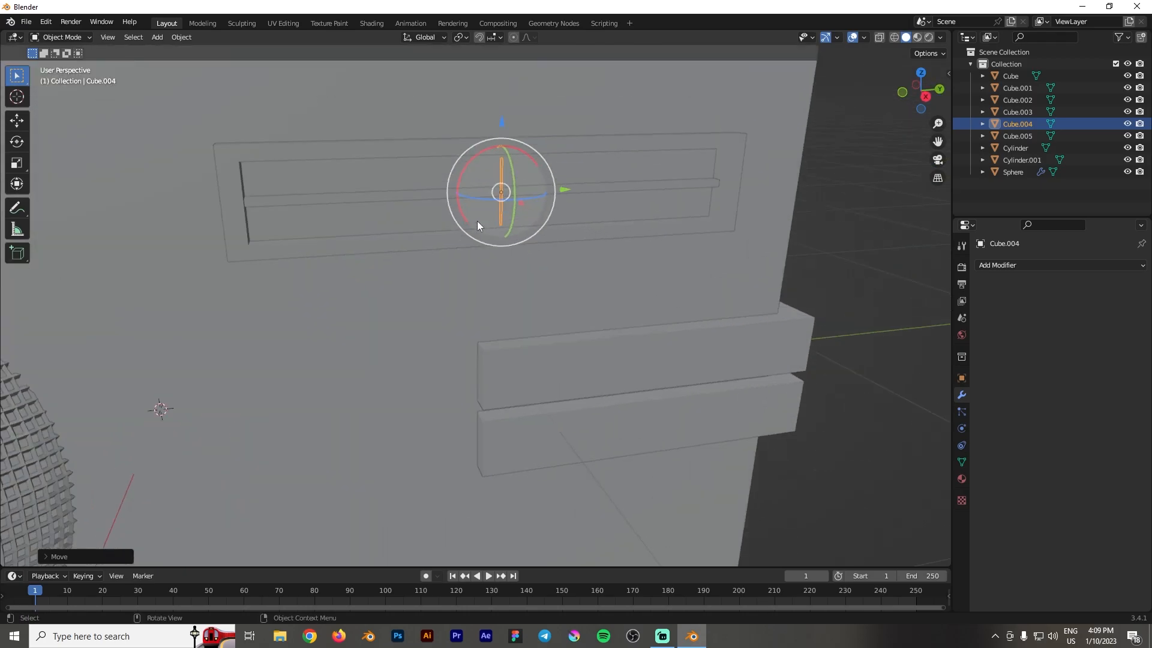
# Widen the upright strip along Y to more than four times its thickness and shift it toward the grille-side end of the opening.
pyautogui.scroll(2, 479, 223)
pyautogui.scroll(-1, 465, 196)
pyautogui.scroll(2, 521, 190)
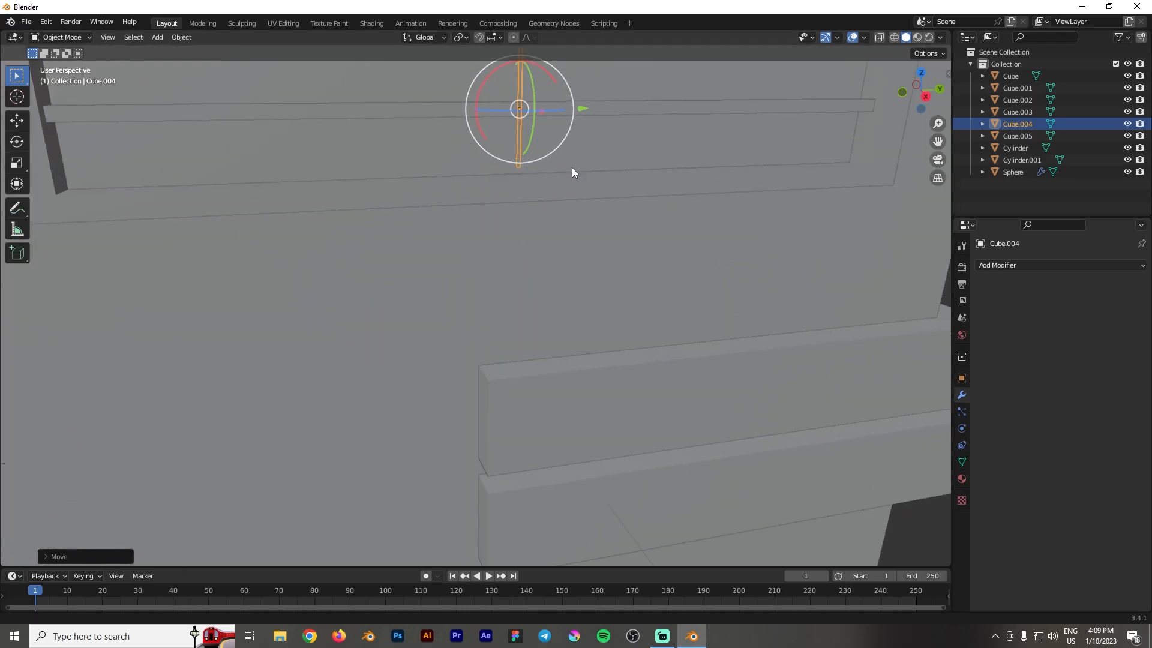
pyautogui.scroll(-2, 564, 171)
pyautogui.keyDown('shift'); pyautogui.moveTo(613, 185); pyautogui.dragTo(584, 208, button='middle'); pyautogui.keyUp('shift')
pyautogui.press('s')
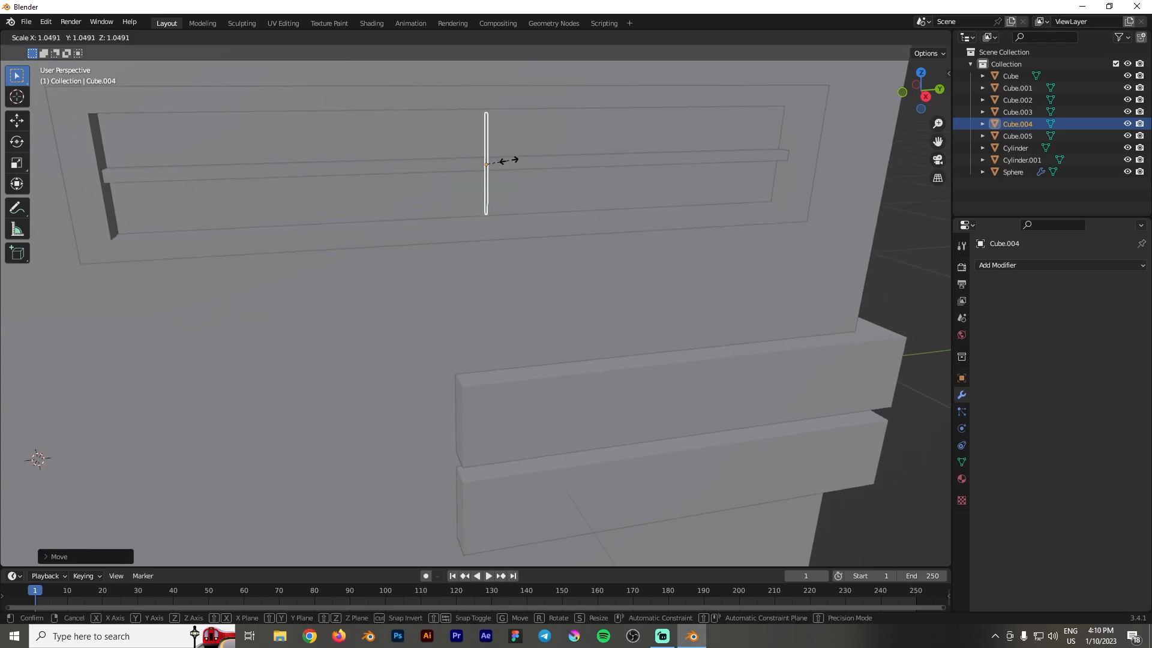
pyautogui.press('y')
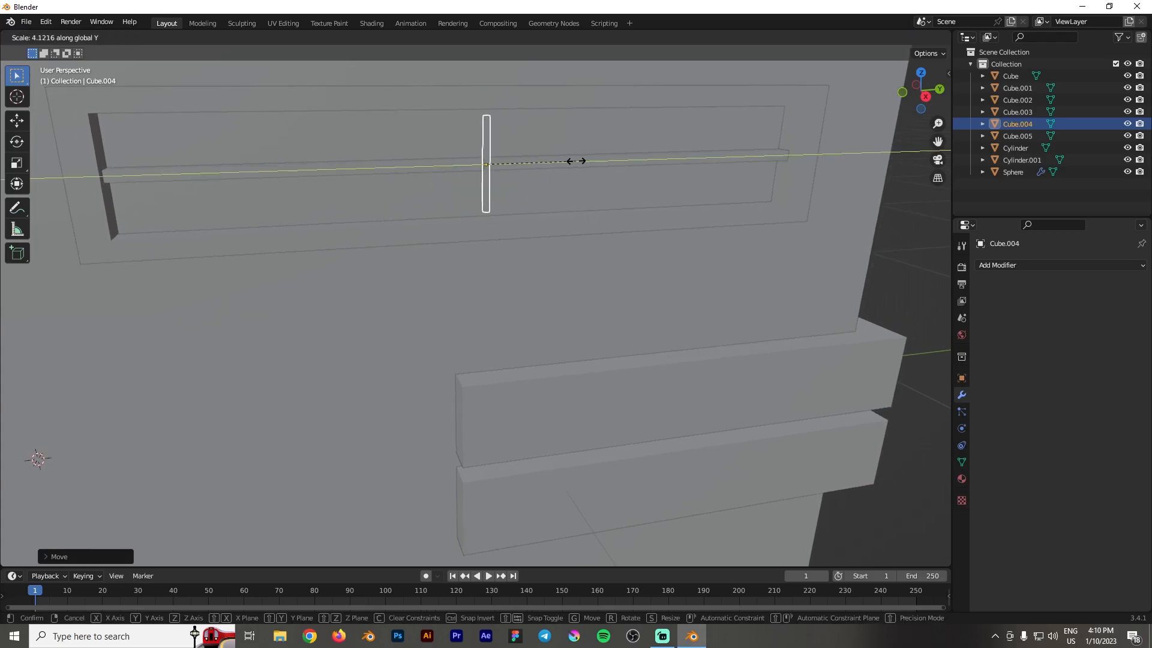
pyautogui.click(586, 161)
pyautogui.moveTo(562, 163); pyautogui.dragTo(305, 174)
pyautogui.moveTo(252, 107); pyautogui.dragTo(257, 118)
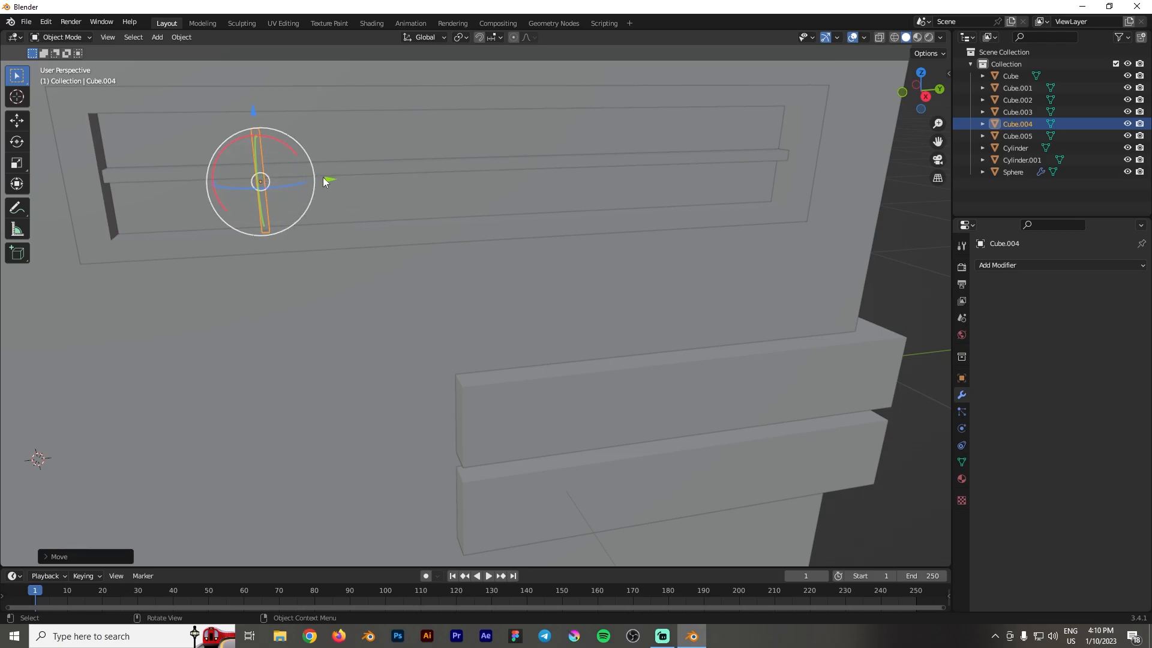
pyautogui.moveTo(386, 188)
pyautogui.mouseDown(button='middle')
pyautogui.moveTo(462, 190)
pyautogui.moveTo(331, 187)
pyautogui.mouseUp(button='middle')
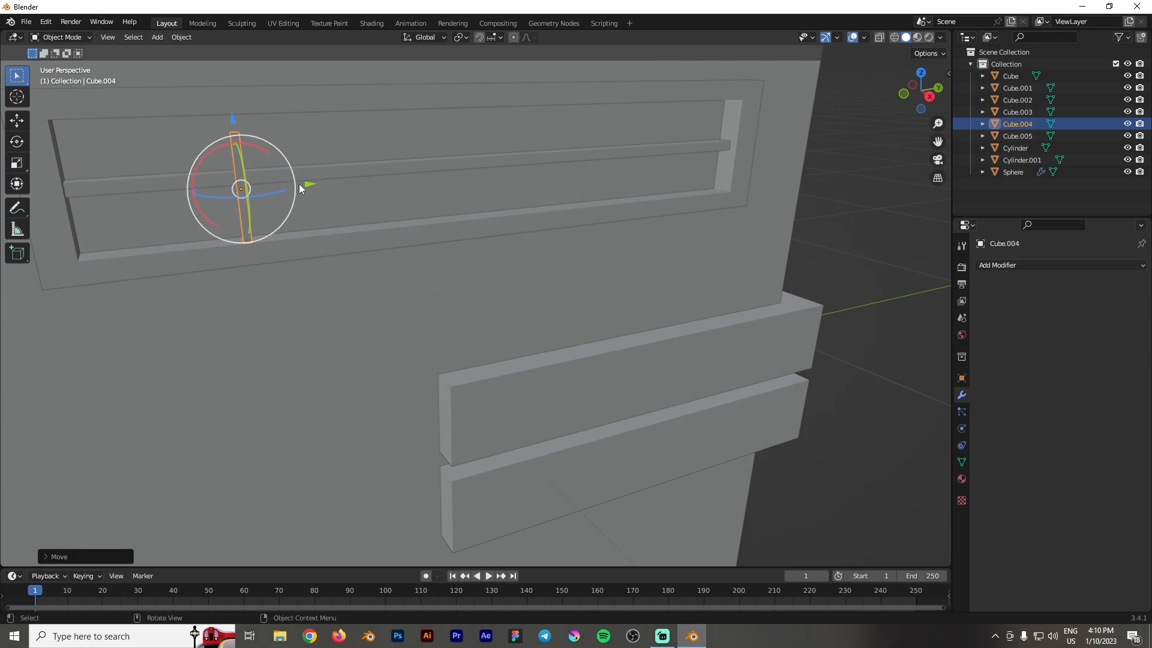
pyautogui.moveTo(367, 177); pyautogui.dragTo(387, 177, button='middle')
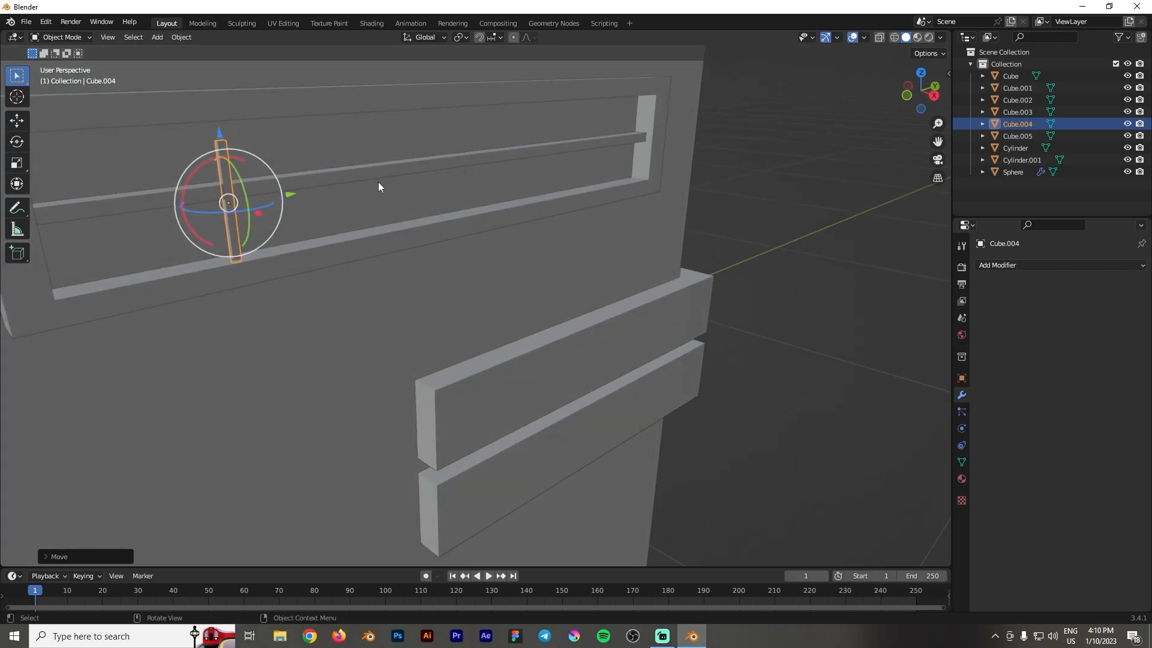
pyautogui.moveTo(313, 185); pyautogui.dragTo(353, 189, button='middle')
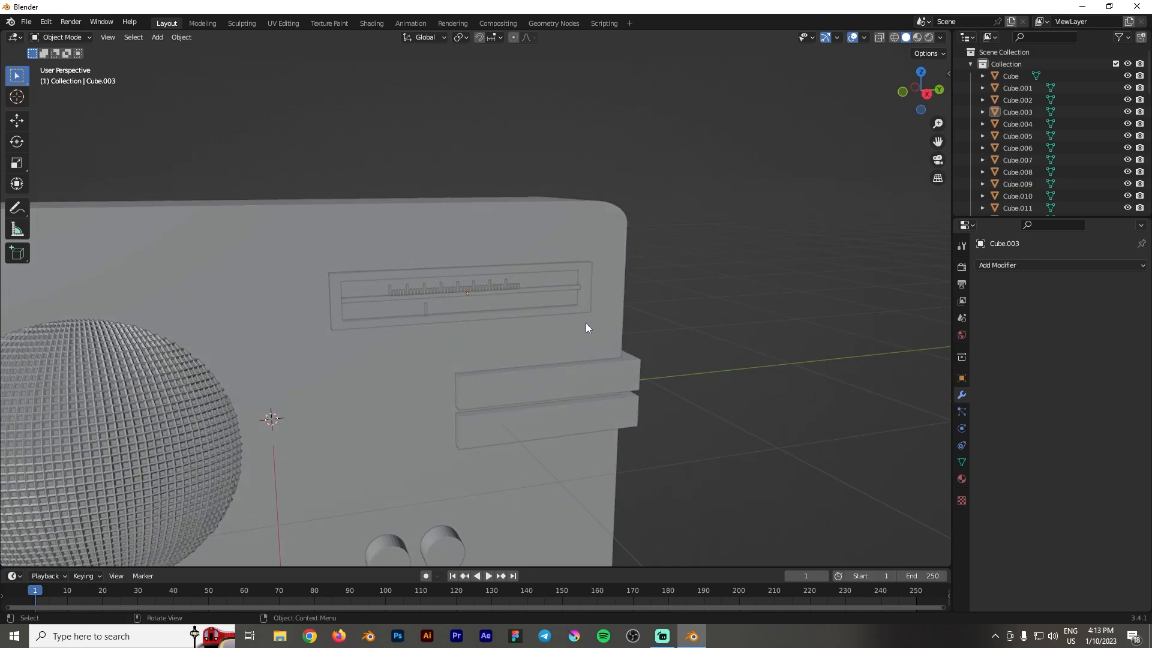
# Add a cylinder mesh and scale it down well below the box's size.
pyautogui.moveTo(619, 306); pyautogui.dragTo(534, 303, button='middle')
pyautogui.keyDown('shift'); pyautogui.moveTo(369, 252); pyautogui.dragTo(466, 321, button='middle'); pyautogui.keyUp('shift')
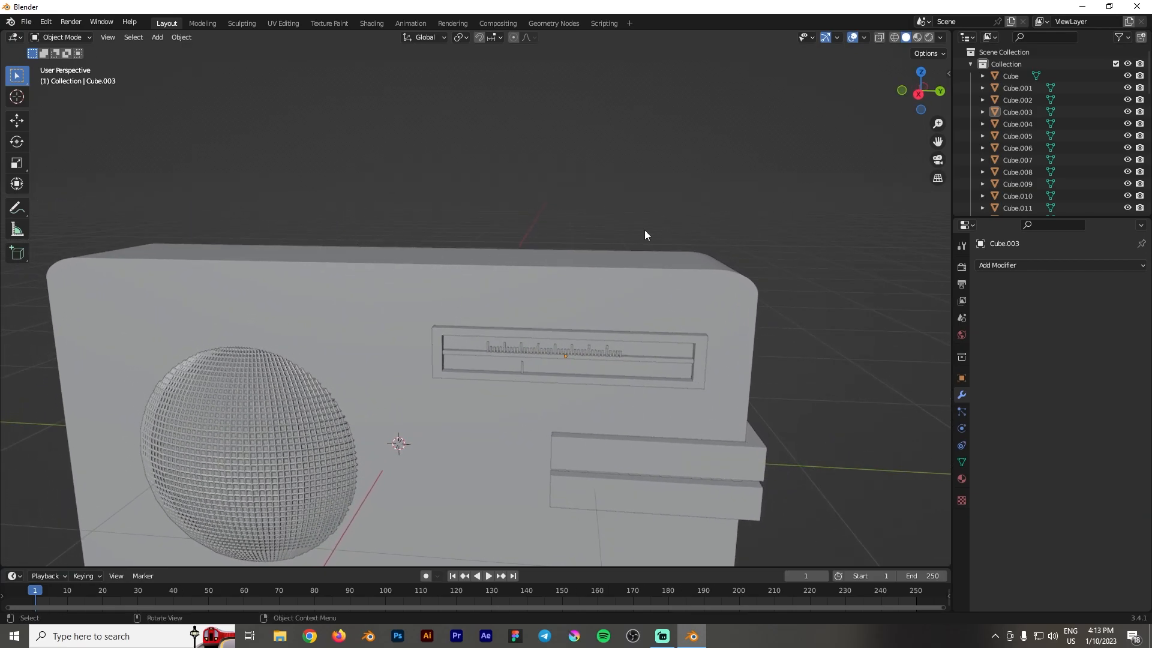
pyautogui.moveTo(645, 231); pyautogui.dragTo(651, 229, button='middle')
pyautogui.hotkey('shift', 'a')
pyautogui.moveTo(528, 222)
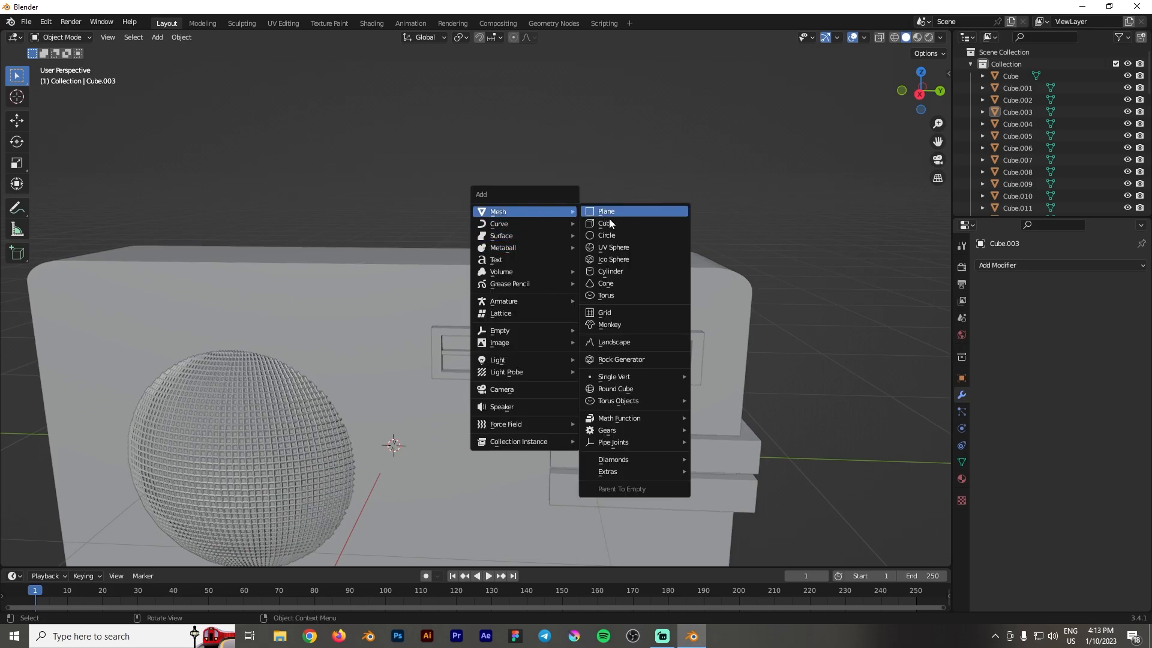
pyautogui.click(606, 272)
pyautogui.moveTo(590, 249); pyautogui.dragTo(543, 349, button='middle')
pyautogui.press('s')
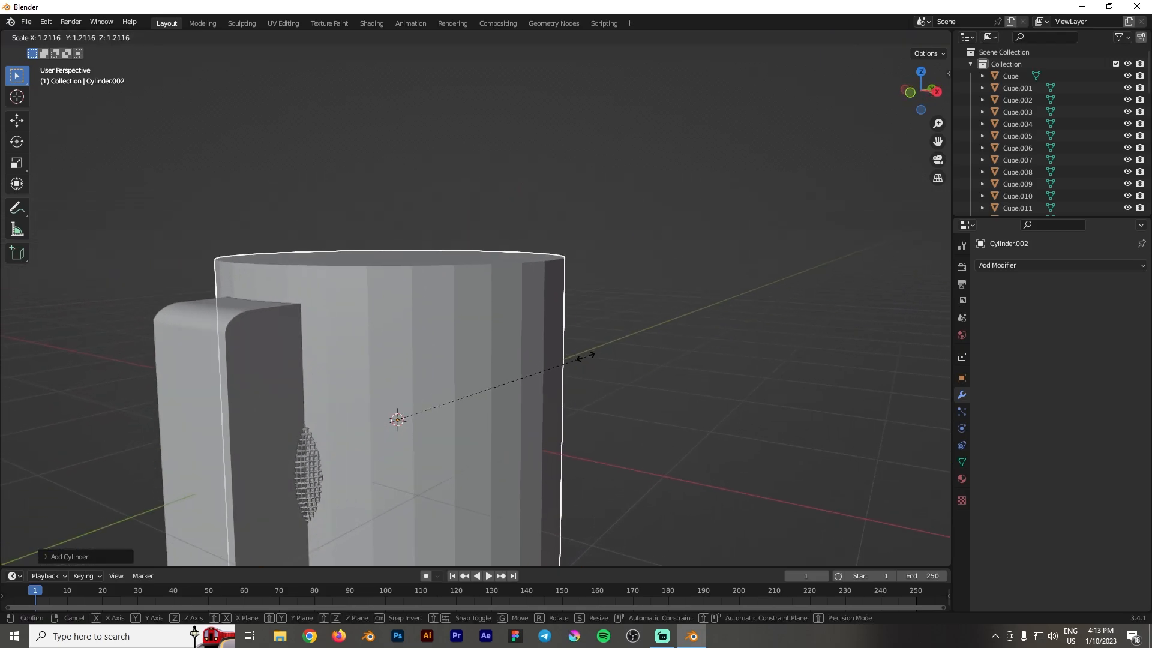
pyautogui.click(470, 420)
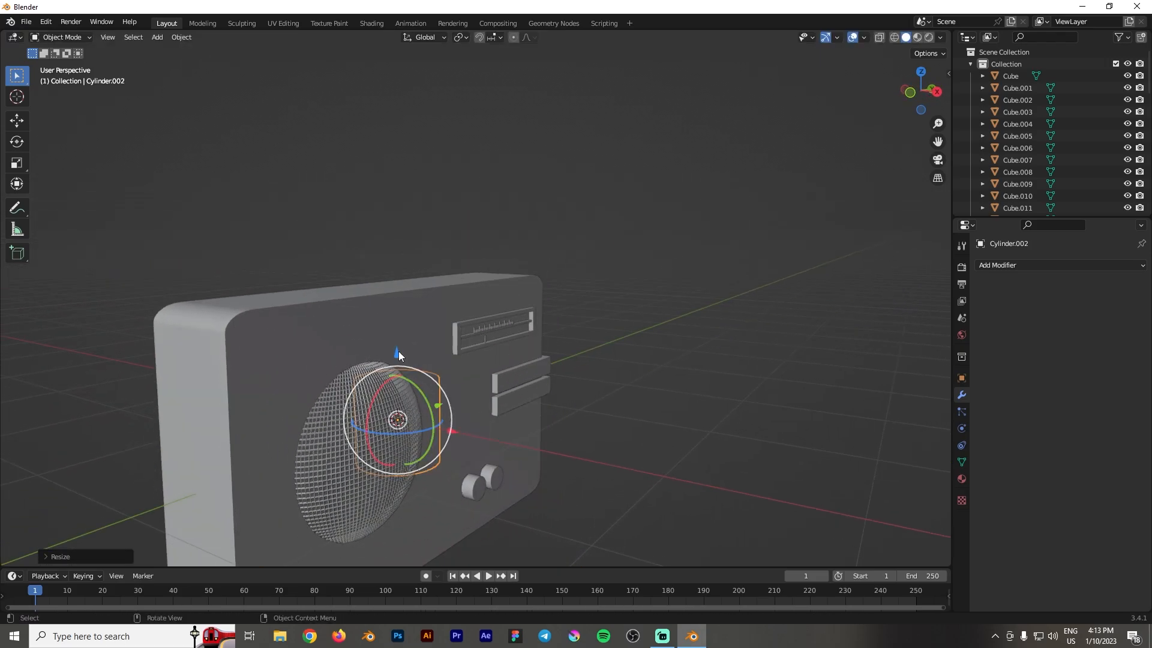
# Move the cylinder up onto the box's top above the grille and shrink it to roughly half its size.
pyautogui.press('g')
pyautogui.press('z')
pyautogui.click(545, 240)
pyautogui.moveTo(544, 236); pyautogui.dragTo(399, 246, button='middle')
pyautogui.press('s')
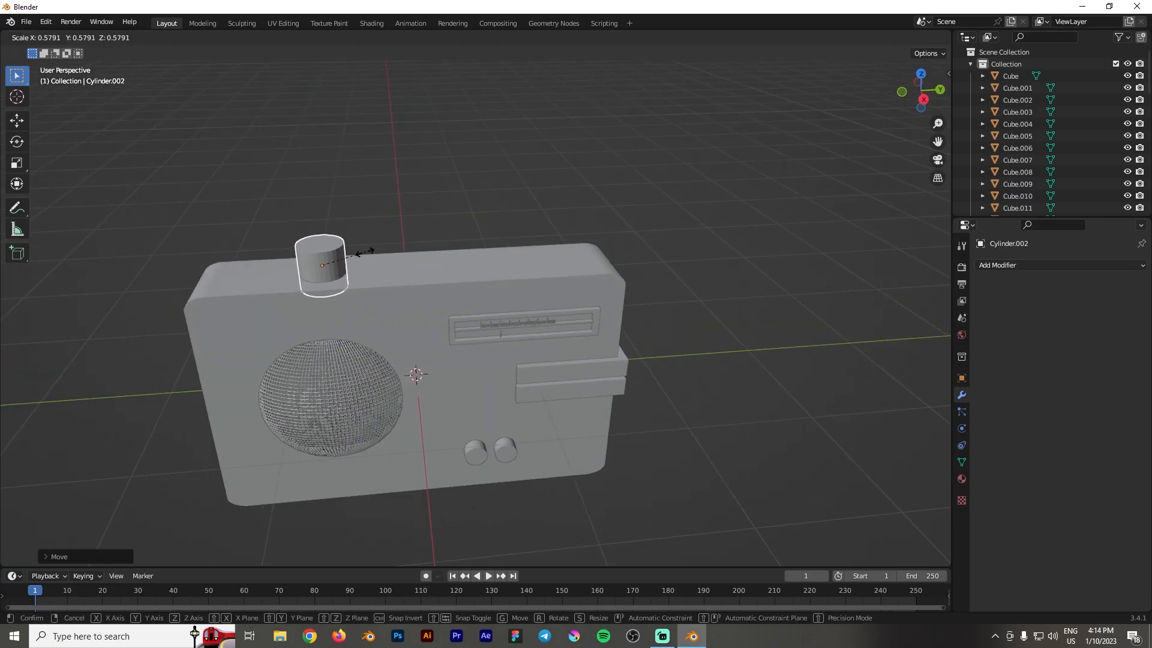
pyautogui.click(358, 251)
# Scale the cylinder down further into a small peg and lower it slightly into the box's top surface.
pyautogui.scroll(4, 360, 246)
pyautogui.keyDown('shift'); pyautogui.moveTo(317, 222); pyautogui.dragTo(427, 220, button='middle'); pyautogui.keyUp('shift')
pyautogui.press('s')
pyautogui.click(378, 243)
pyautogui.moveTo(252, 200); pyautogui.dragTo(253, 209)
pyautogui.moveTo(300, 205); pyautogui.dragTo(364, 216, button='middle')
pyautogui.click(337, 227)
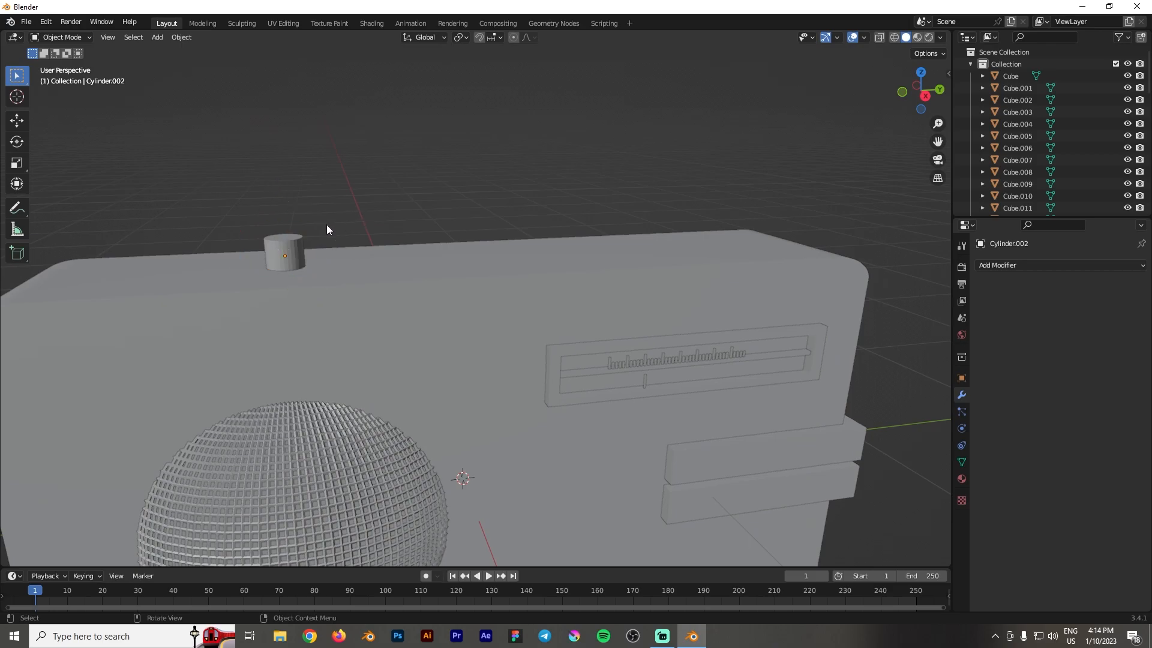
# Duplicate the peg and move the copy along Y to above the framed display.
pyautogui.hotkey('shift', 'd')
pyautogui.rightClick(300, 241)
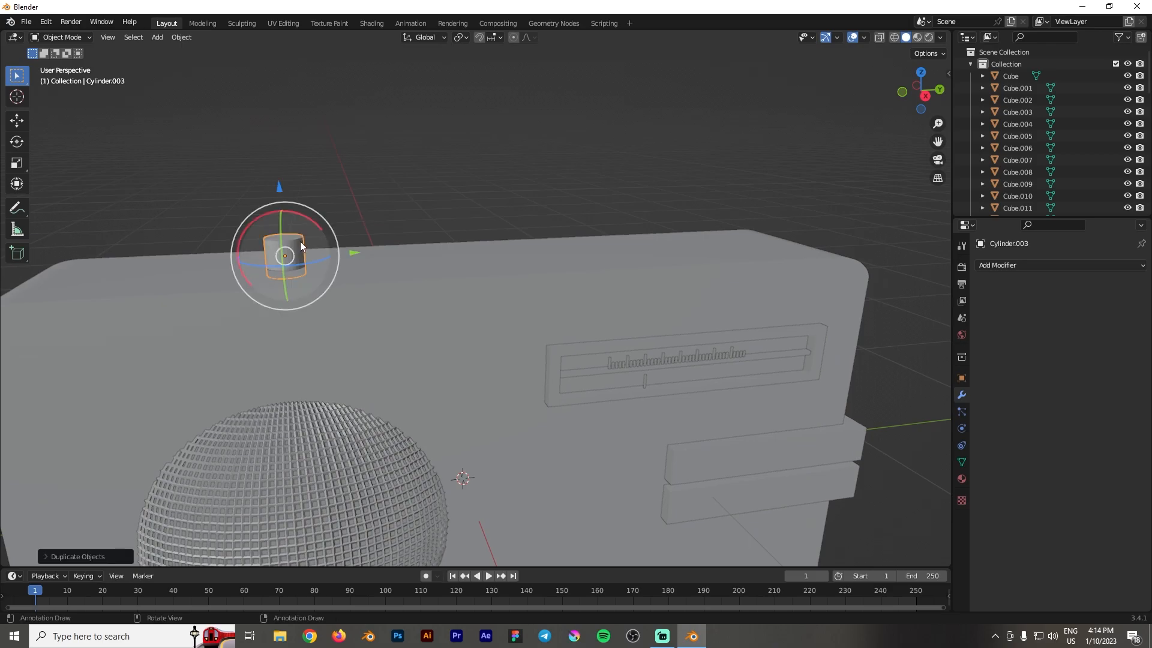
pyautogui.moveTo(351, 255); pyautogui.dragTo(653, 210)
pyautogui.moveTo(653, 210); pyautogui.dragTo(530, 226, button='middle')
# Duplicate the second peg, move the copy along Y near the box's far end, shrink it to about 0.6 and lower it.
pyautogui.hotkey('shift', 'd')
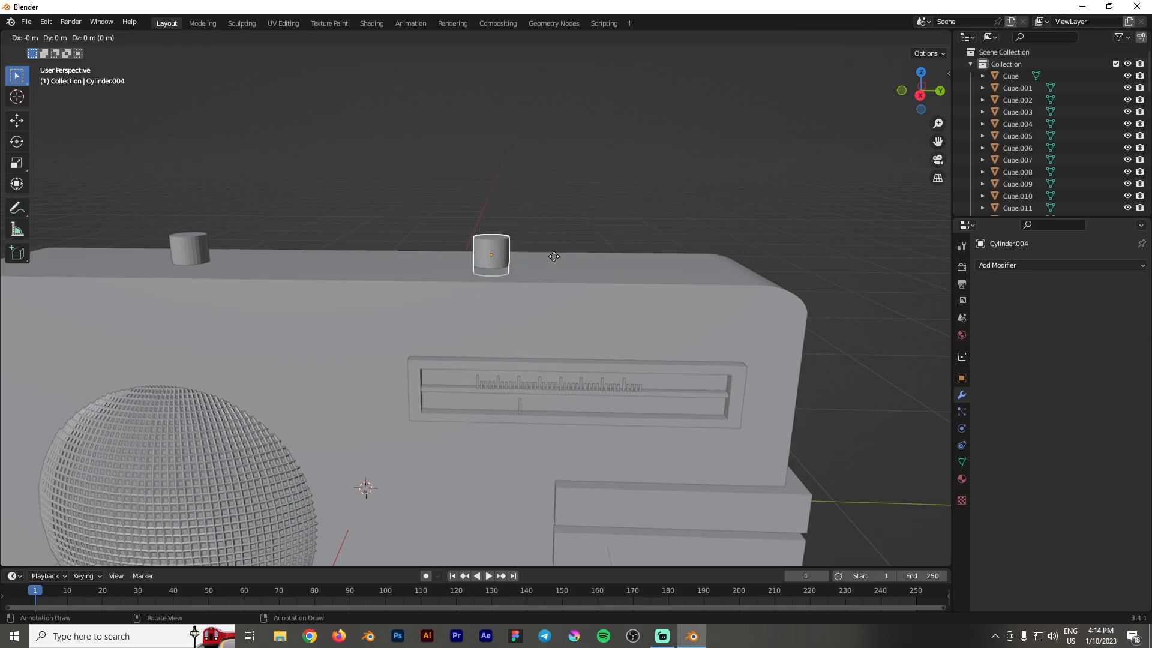
pyautogui.press('Escape')
pyautogui.moveTo(561, 255); pyautogui.dragTo(739, 248)
pyautogui.press('s')
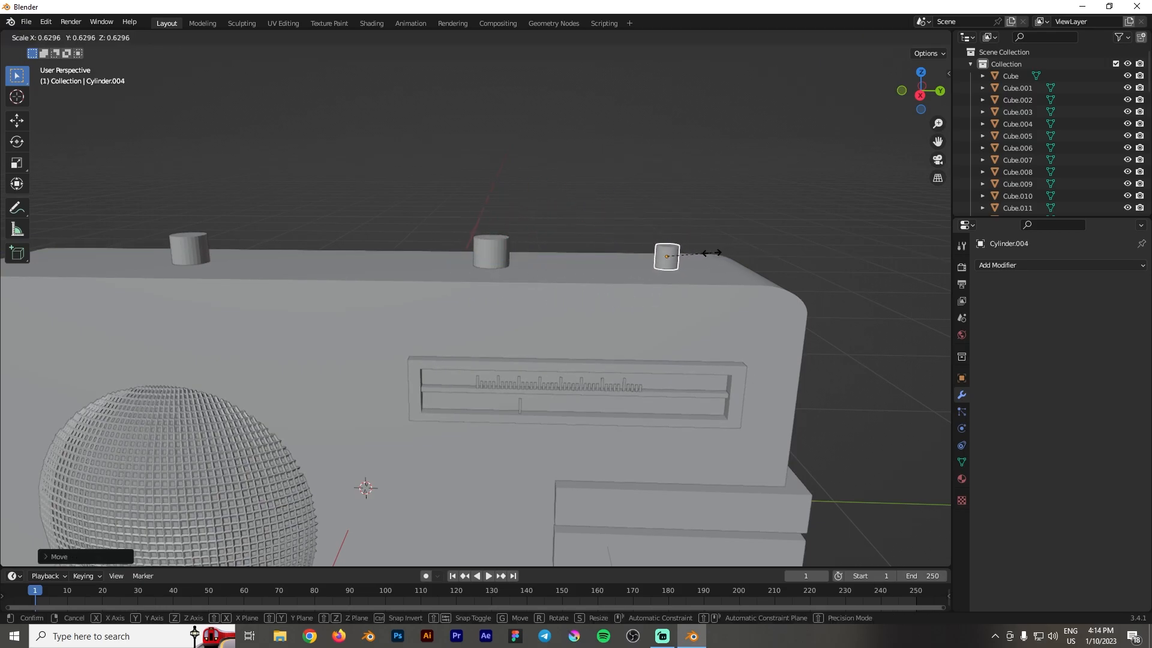
pyautogui.click(704, 254)
pyautogui.moveTo(669, 190); pyautogui.dragTo(671, 195)
pyautogui.click(759, 195)
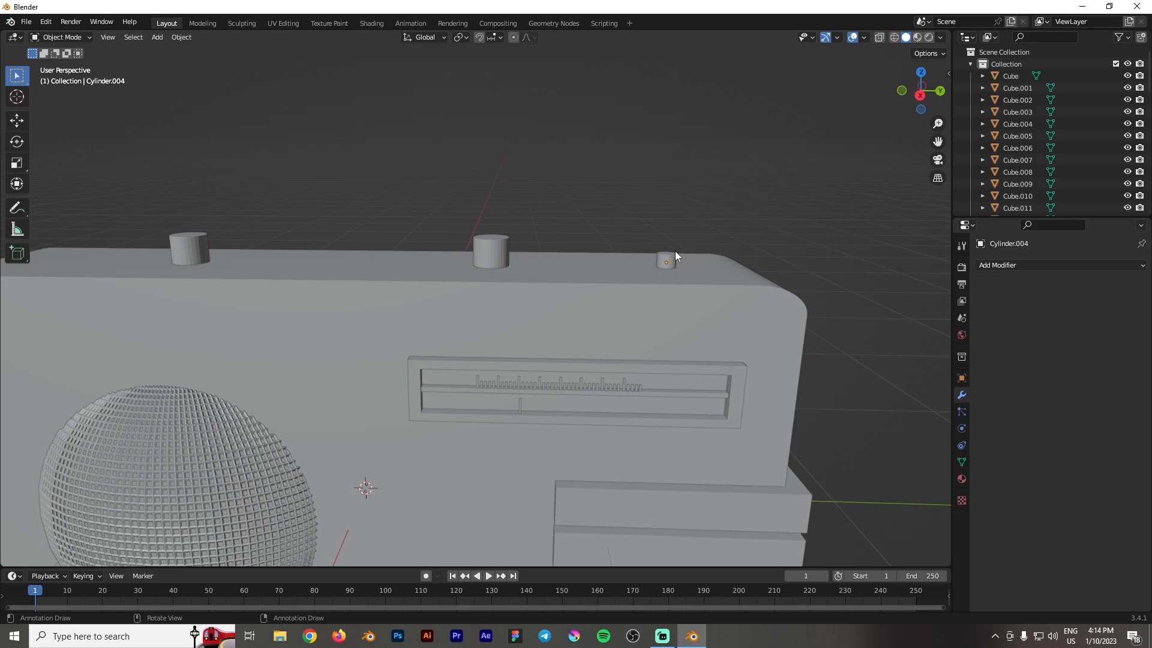
# Add a UV sphere and scale it down to a small ball.
pyautogui.moveTo(403, 175); pyautogui.dragTo(411, 175, button='middle')
pyautogui.hotkey('shift', 'a')
pyautogui.moveTo(292, 254)
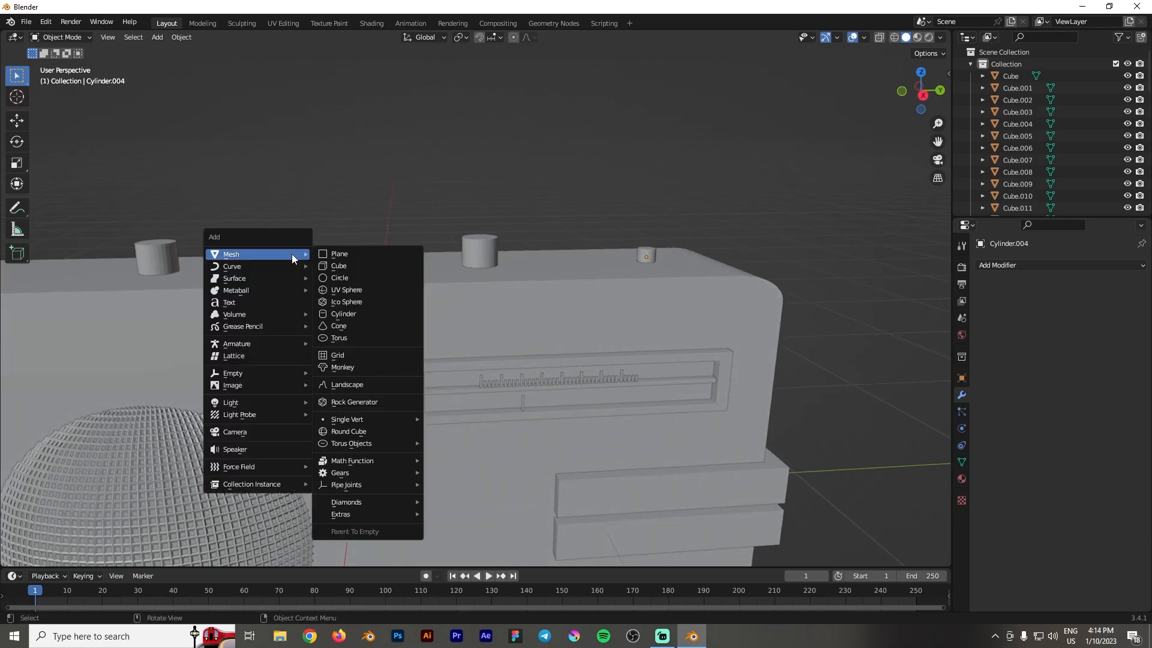
pyautogui.click(332, 294)
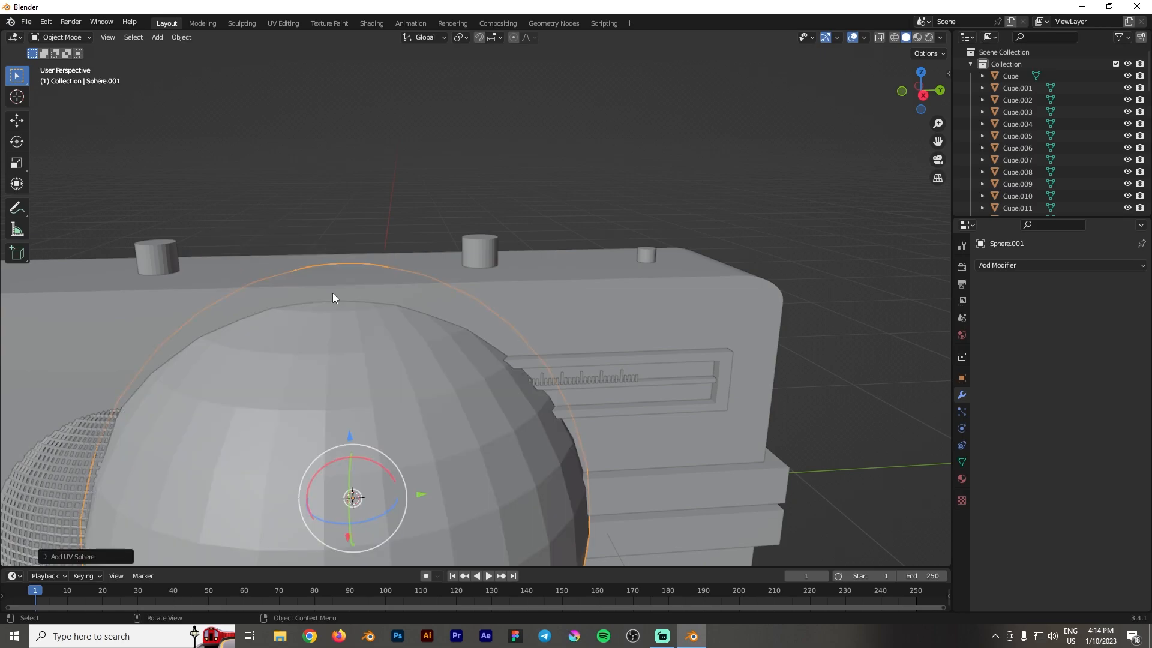
pyautogui.moveTo(388, 351); pyautogui.dragTo(404, 343, button='middle')
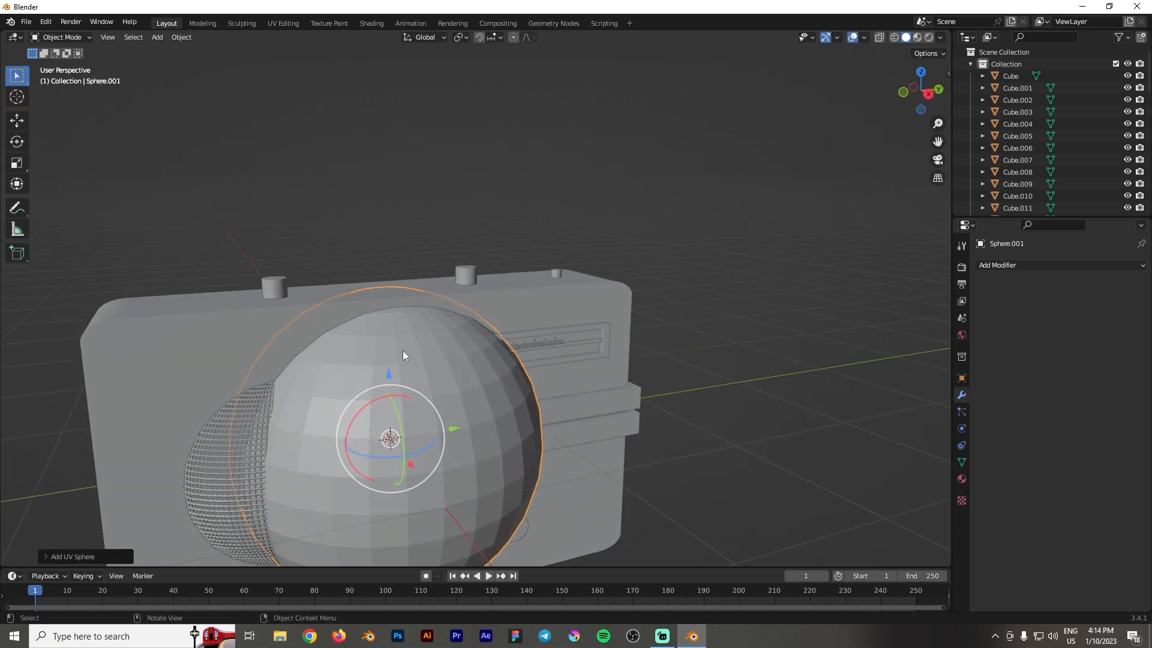
pyautogui.press('s')
pyautogui.click(387, 423)
# Raise the sphere above the box's top and scale it to about 0.39.
pyautogui.moveTo(389, 438); pyautogui.dragTo(389, 229)
pyautogui.press('s')
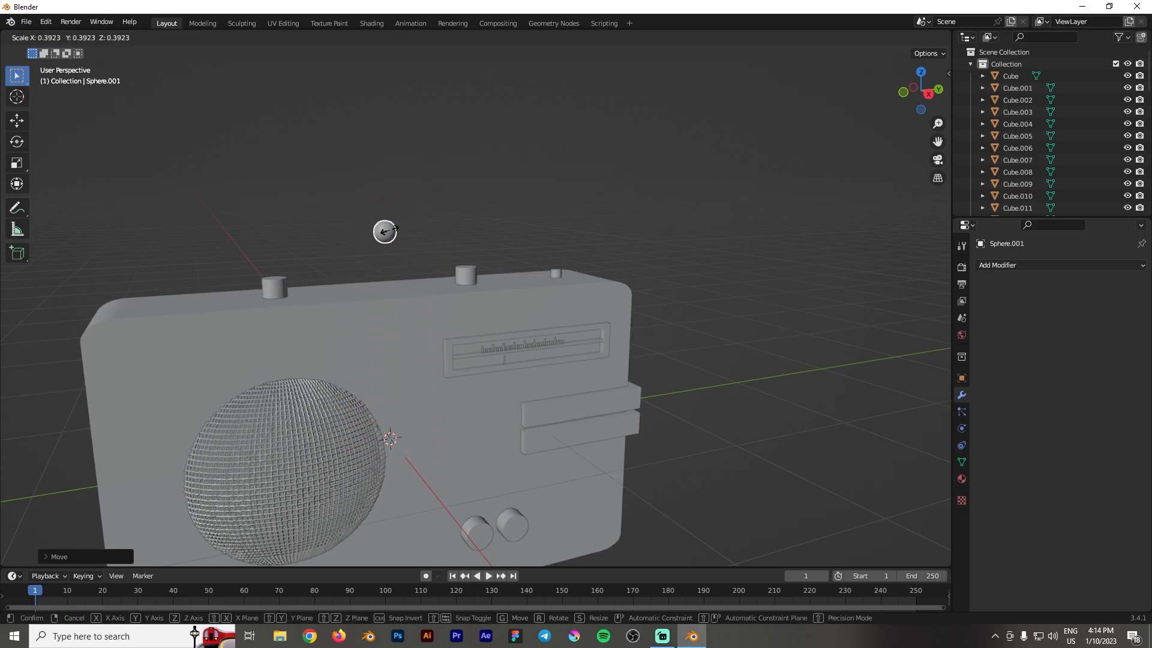
pyautogui.click(388, 230)
# Move the sphere along Y over the peg above the grille and lower it onto the peg's top.
pyautogui.moveTo(448, 229); pyautogui.dragTo(340, 233)
pyautogui.moveTo(276, 166); pyautogui.dragTo(278, 208)
pyautogui.moveTo(333, 222); pyautogui.dragTo(488, 256, button='middle')
pyautogui.scroll(2, 301, 240)
pyautogui.moveTo(397, 250); pyautogui.dragTo(384, 253)
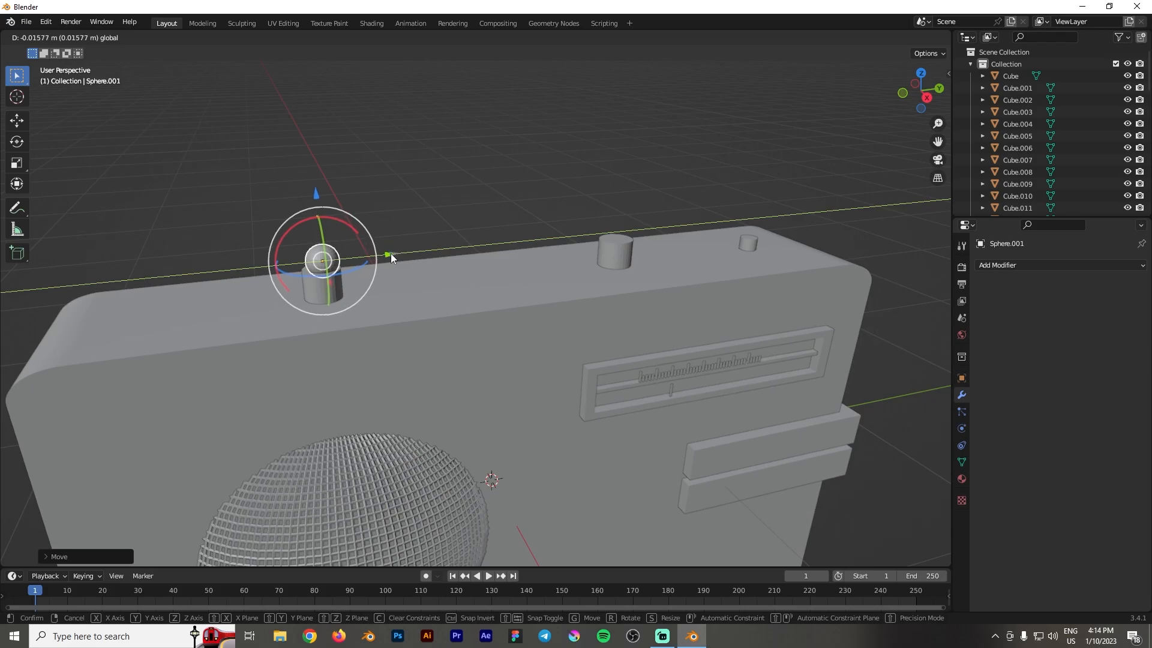
pyautogui.click(414, 263)
# Fine-tune the sphere's alignment with the peg above the grille in the right orthographic view.
pyautogui.moveTo(418, 246); pyautogui.dragTo(389, 241, button='middle')
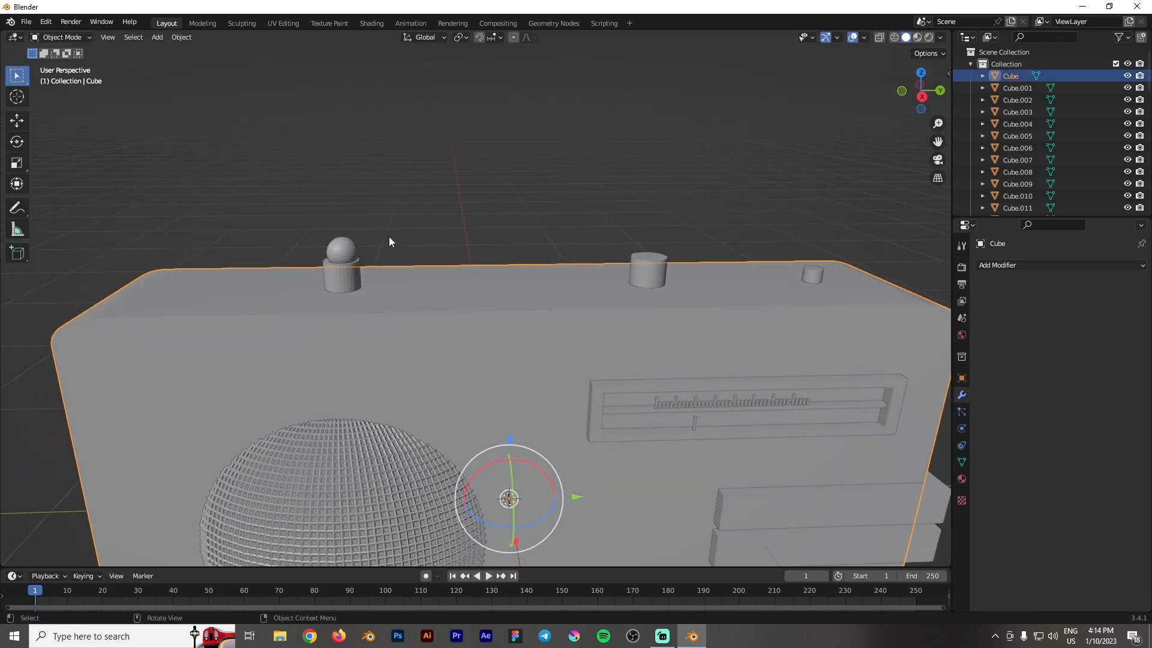
pyautogui.click(922, 98)
pyautogui.click(348, 268)
pyautogui.moveTo(398, 258); pyautogui.dragTo(398, 265)
pyautogui.click(358, 257)
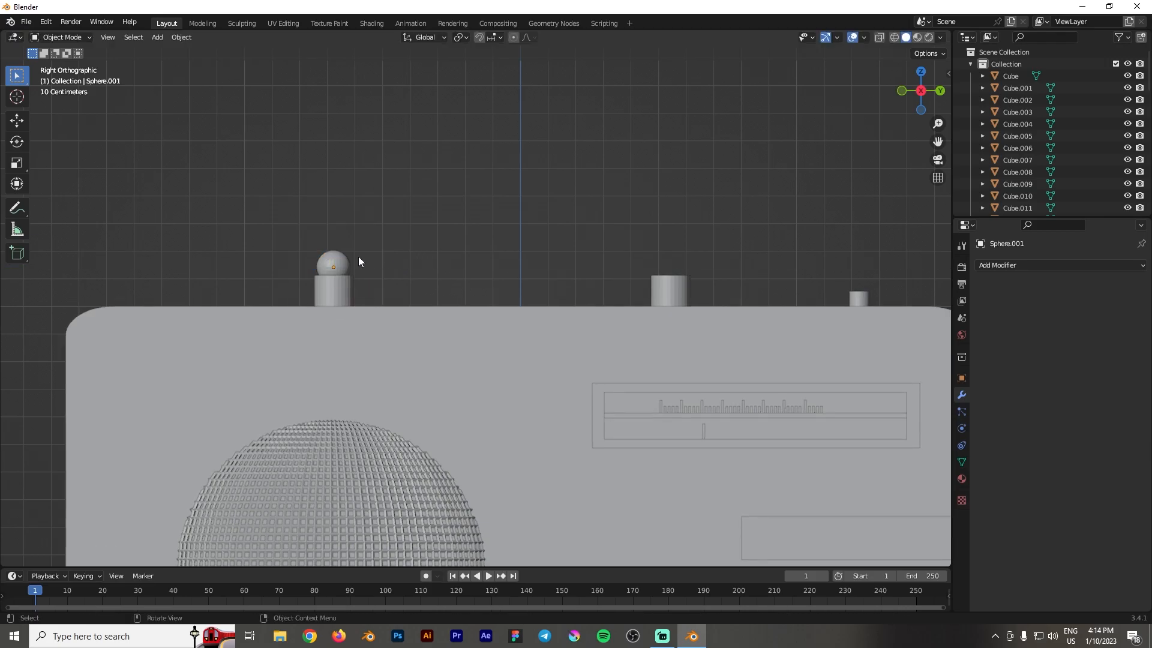
# Scale the sphere up so it is slightly wider than the peg beneath it.
pyautogui.click(347, 261)
pyautogui.press('s')
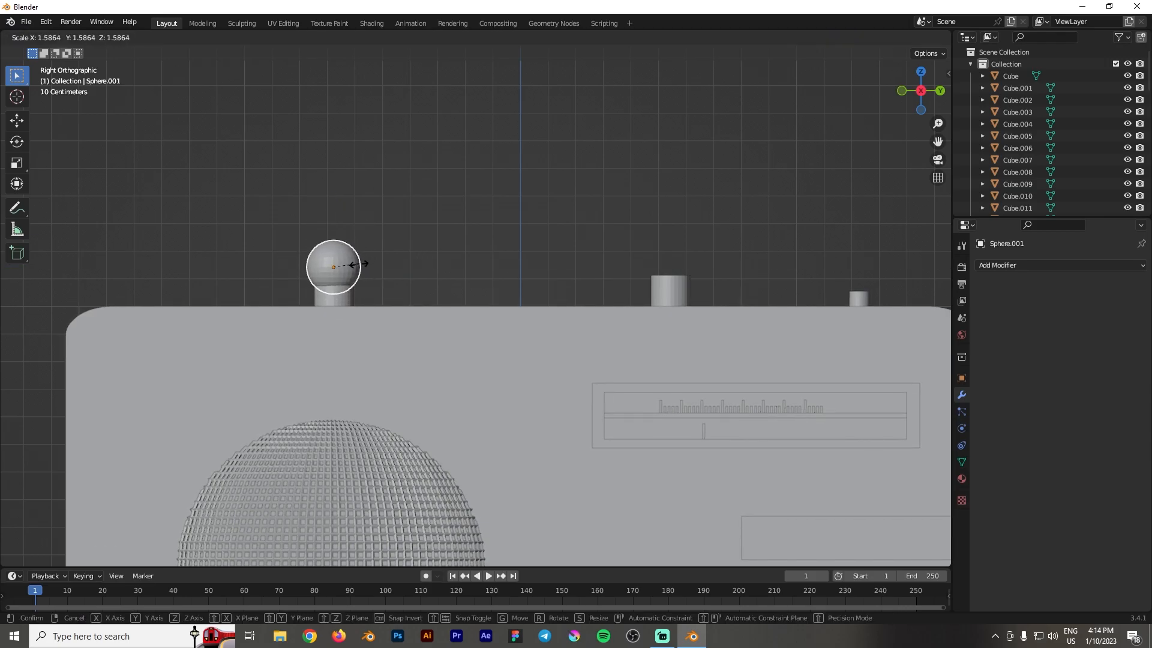
pyautogui.click(350, 265)
pyautogui.click(426, 243)
# Duplicate the sphere and move the copy along Y onto the peg above the display.
pyautogui.click(354, 262)
pyautogui.hotkey('shift', 'd')
pyautogui.rightClick(398, 266)
pyautogui.moveTo(400, 267); pyautogui.dragTo(740, 266)
pyautogui.click(750, 253)
# Duplicate the peg above the display, raise the copy above its sphere and rotate it to lie horizontally along Y.
pyautogui.click(674, 299)
pyautogui.hotkey('shift', 'd')
pyautogui.rightClick(680, 281)
pyautogui.moveTo(669, 233); pyautogui.dragTo(622, 181)
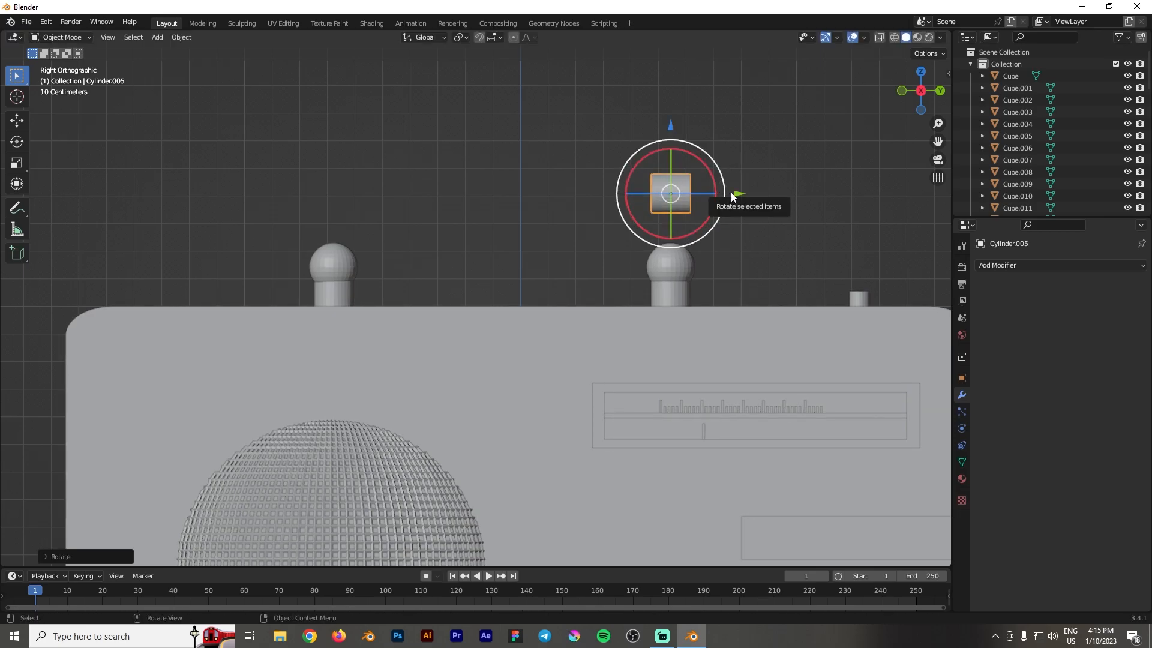
# Stretch the horizontal cylinder along Y into a long bar for the handle.
pyautogui.press('s')
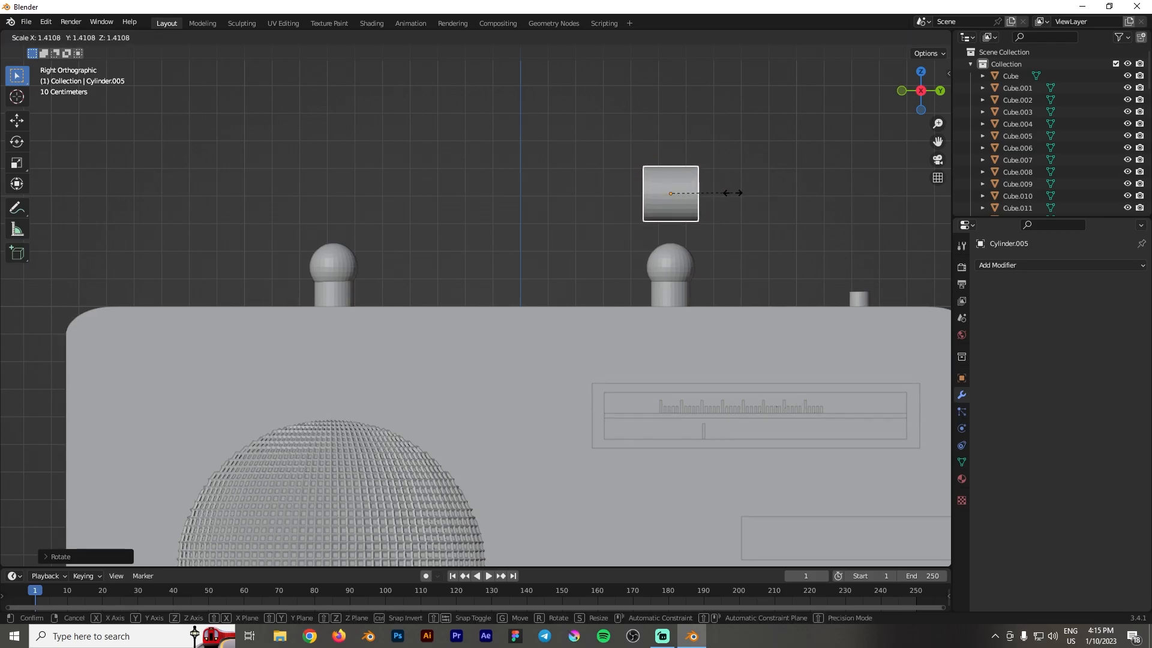
pyautogui.press('z')
pyautogui.press('y')
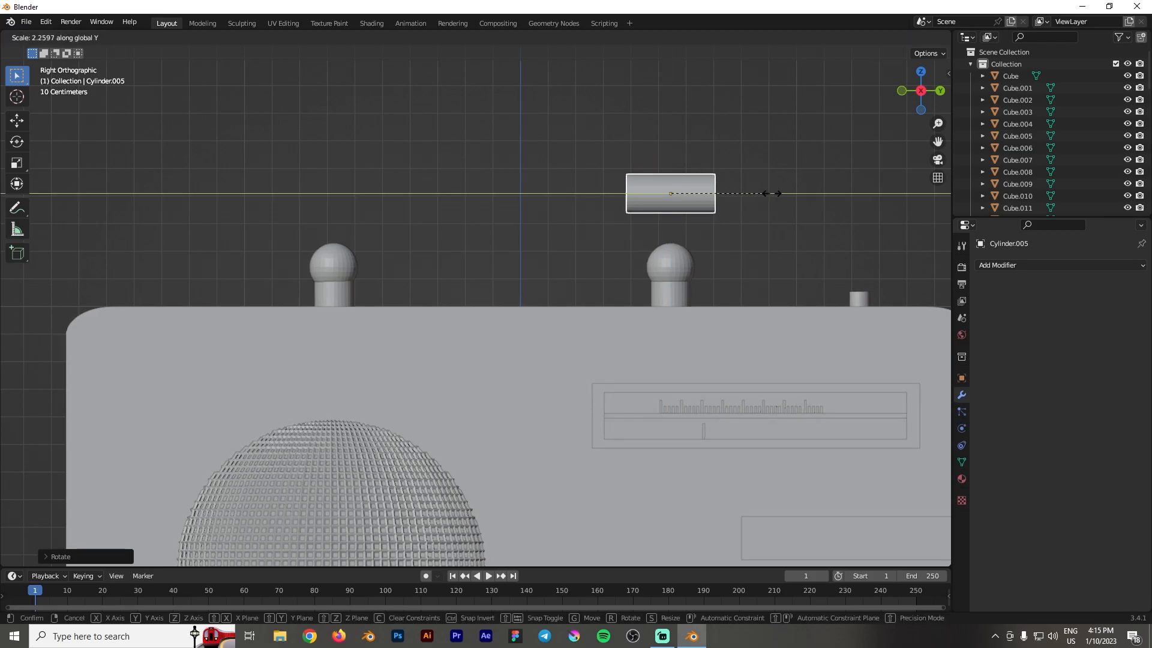
pyautogui.press('Return')
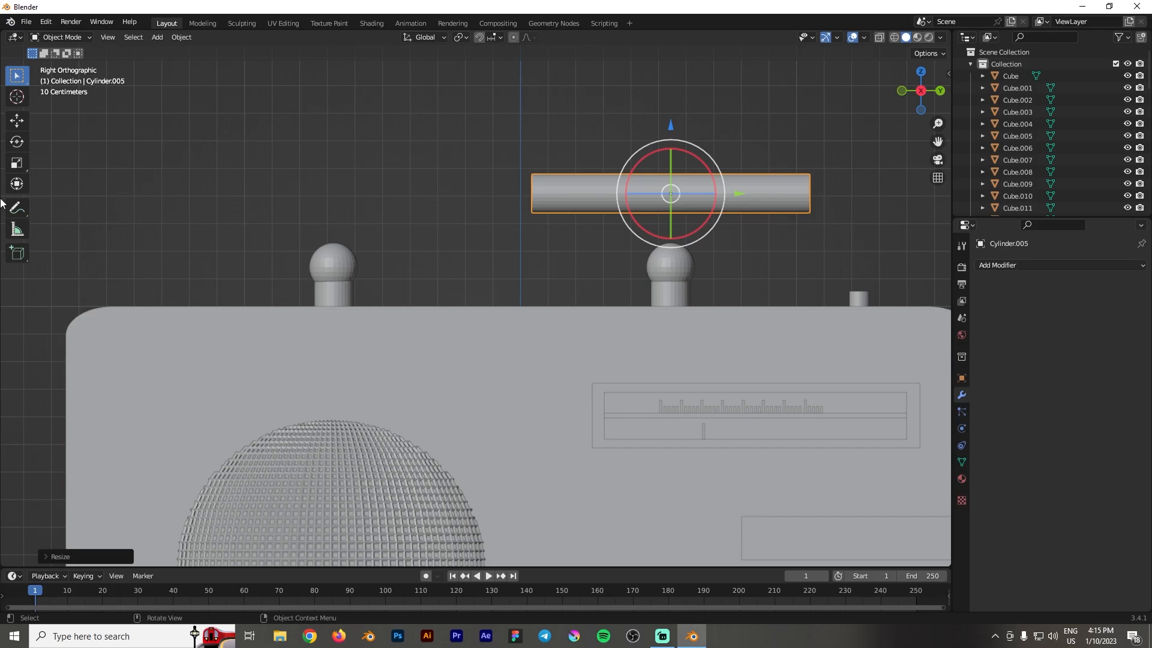
# Centre the handle bar between the two top spheres, lower it toward them and stretch it along Y by about 1.16.
pyautogui.moveTo(743, 194); pyautogui.dragTo(575, 194)
pyautogui.moveTo(500, 127); pyautogui.dragTo(500, 183)
pyautogui.press('s')
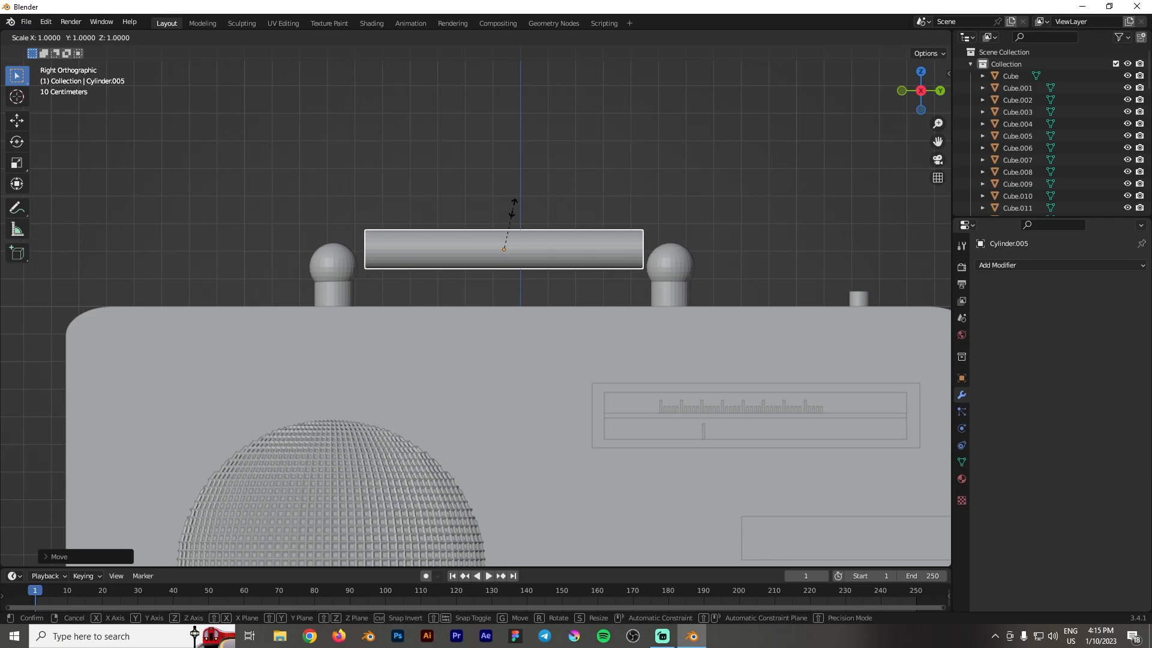
pyautogui.press('y')
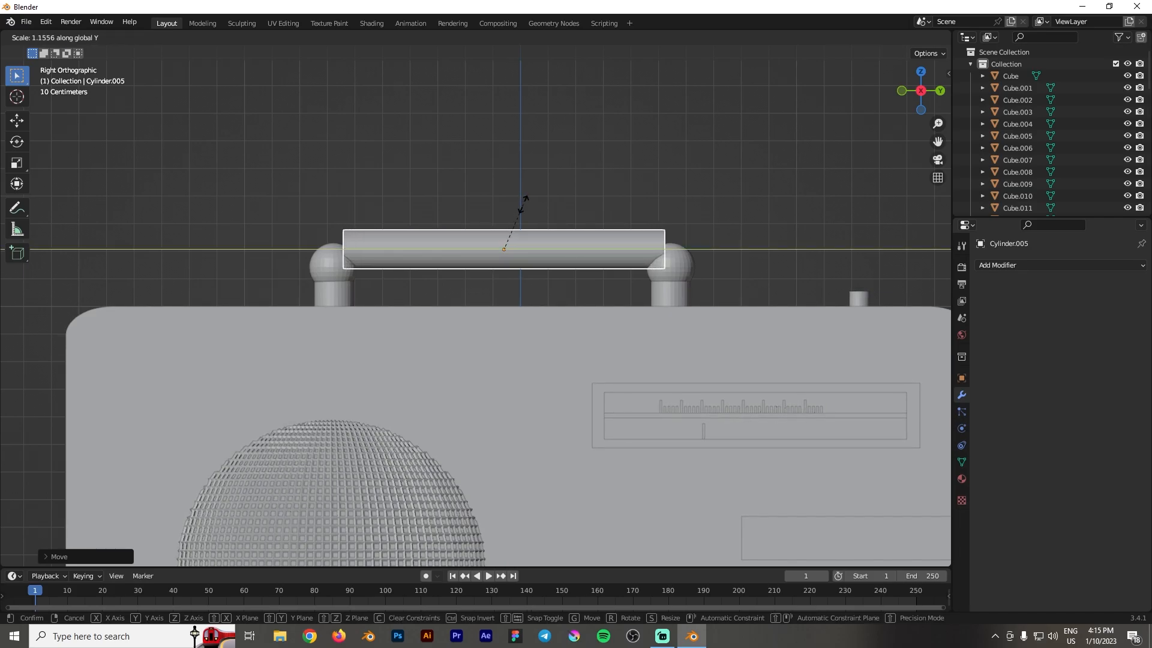
pyautogui.click(523, 204)
# Scale the handle bar down to make it thinner, stretch it along Y by about 1.28 and lower it so both ends enter the spheres.
pyautogui.press('s')
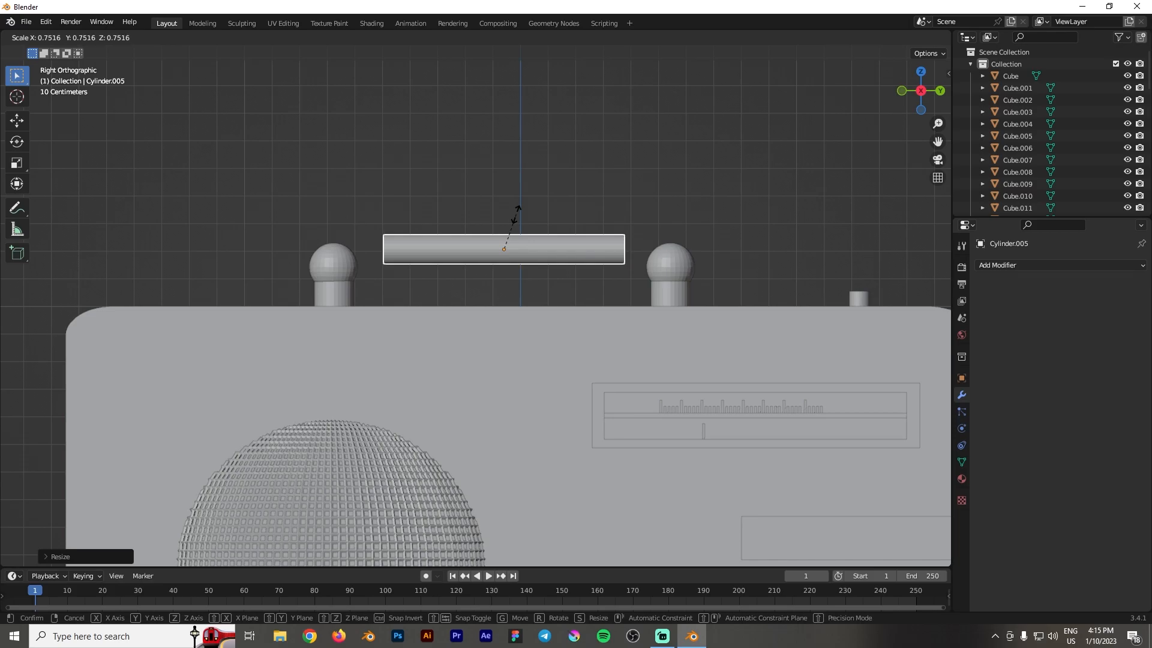
pyautogui.click(519, 219)
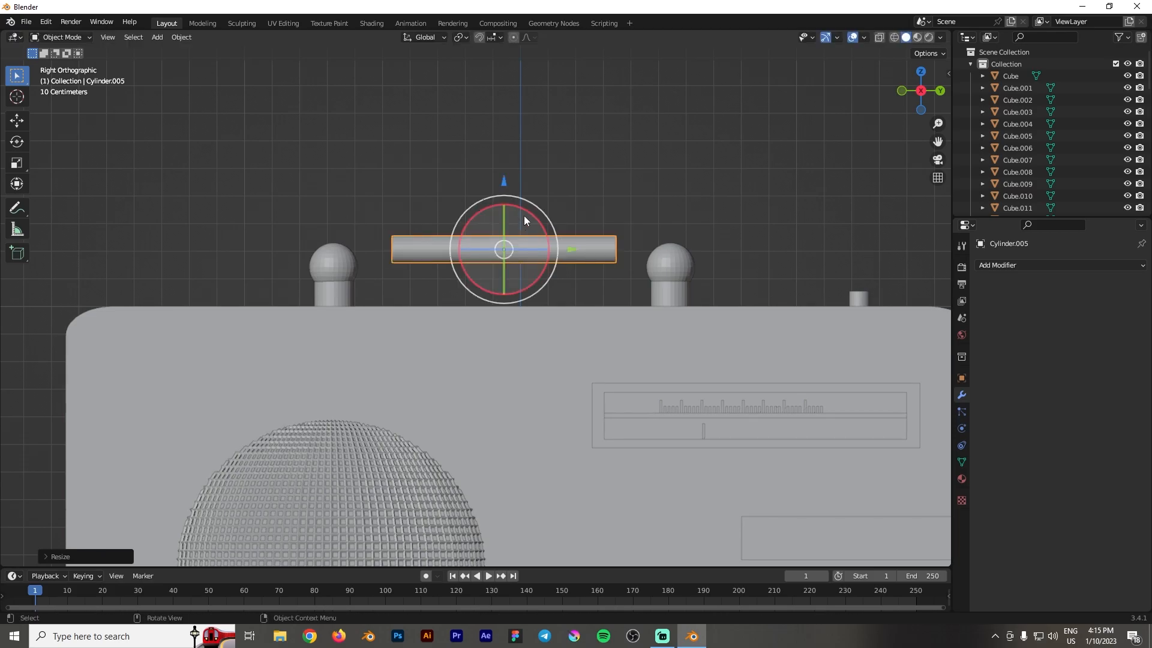
pyautogui.press('s')
pyautogui.press('y')
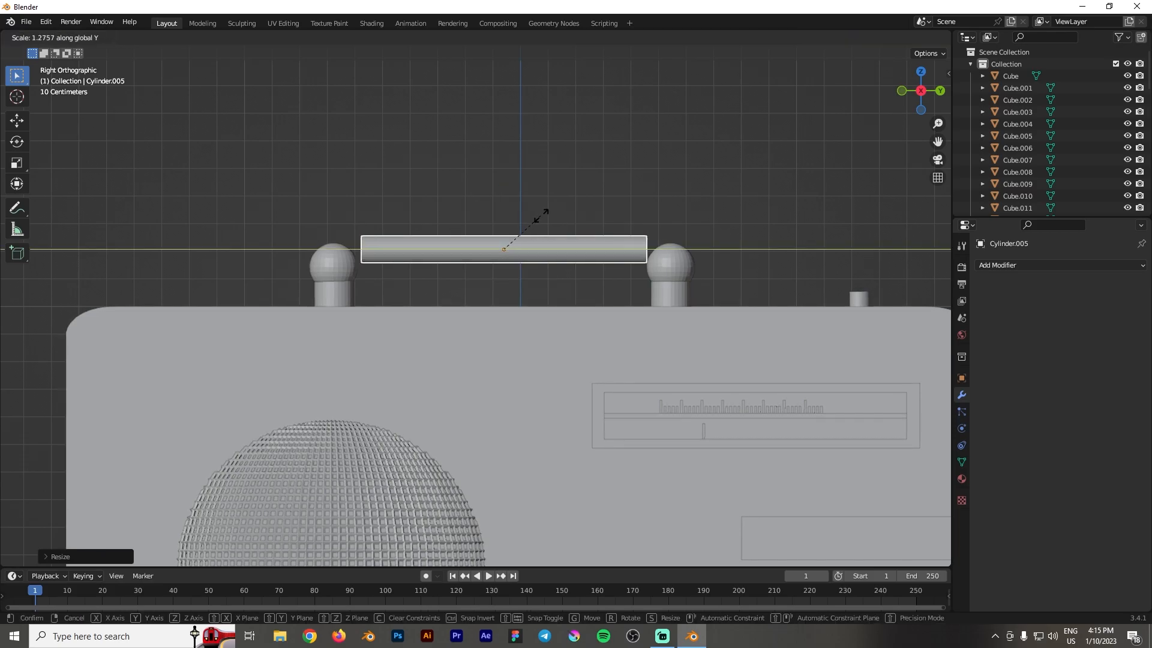
pyautogui.click(540, 210)
pyautogui.moveTo(505, 187); pyautogui.dragTo(501, 204)
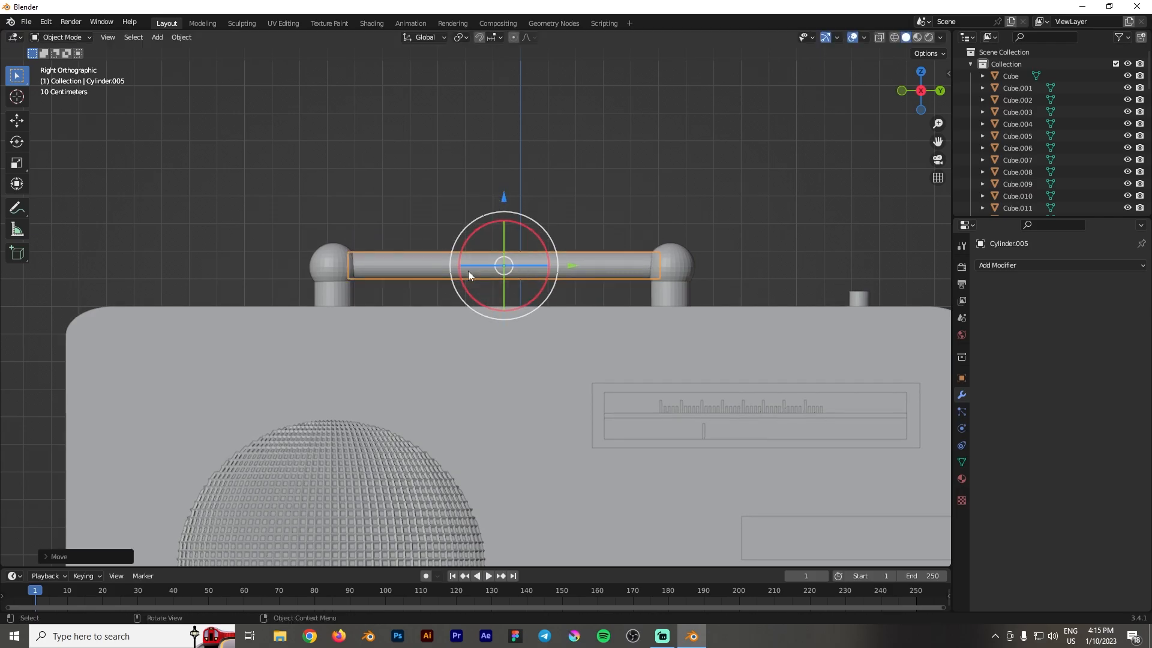
pyautogui.click(582, 184)
pyautogui.moveTo(589, 181); pyautogui.dragTo(598, 188, button='middle')
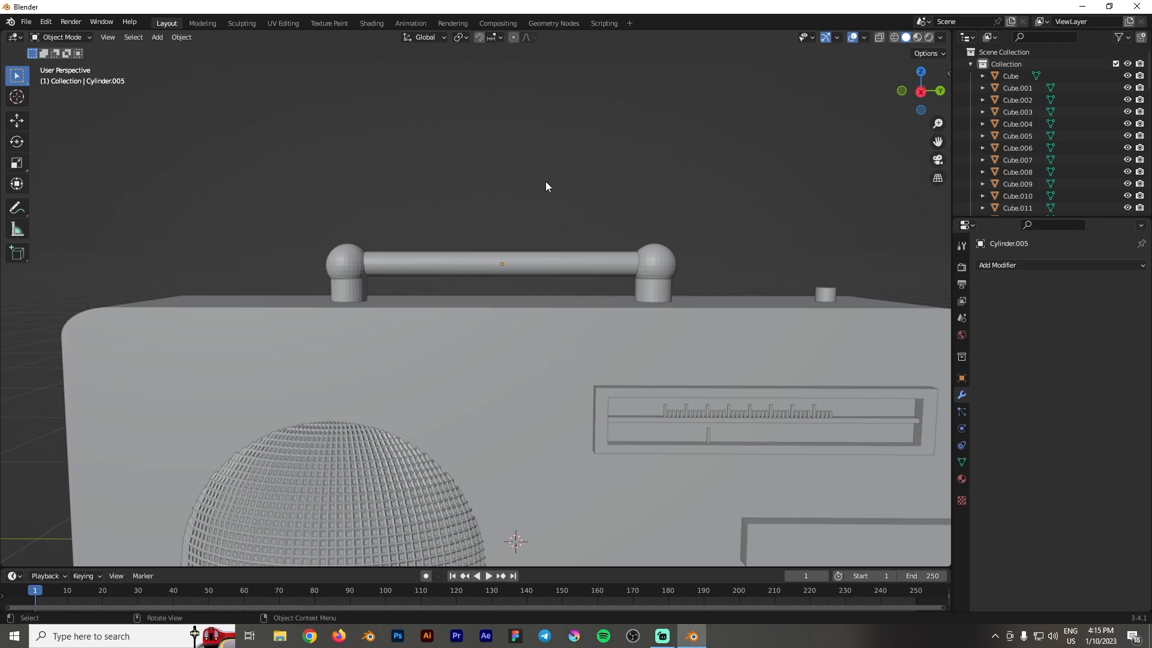
# Duplicate the handle peg above the speaker grille and move the copy about 0.5 m along negative Y.
pyautogui.click(338, 298)
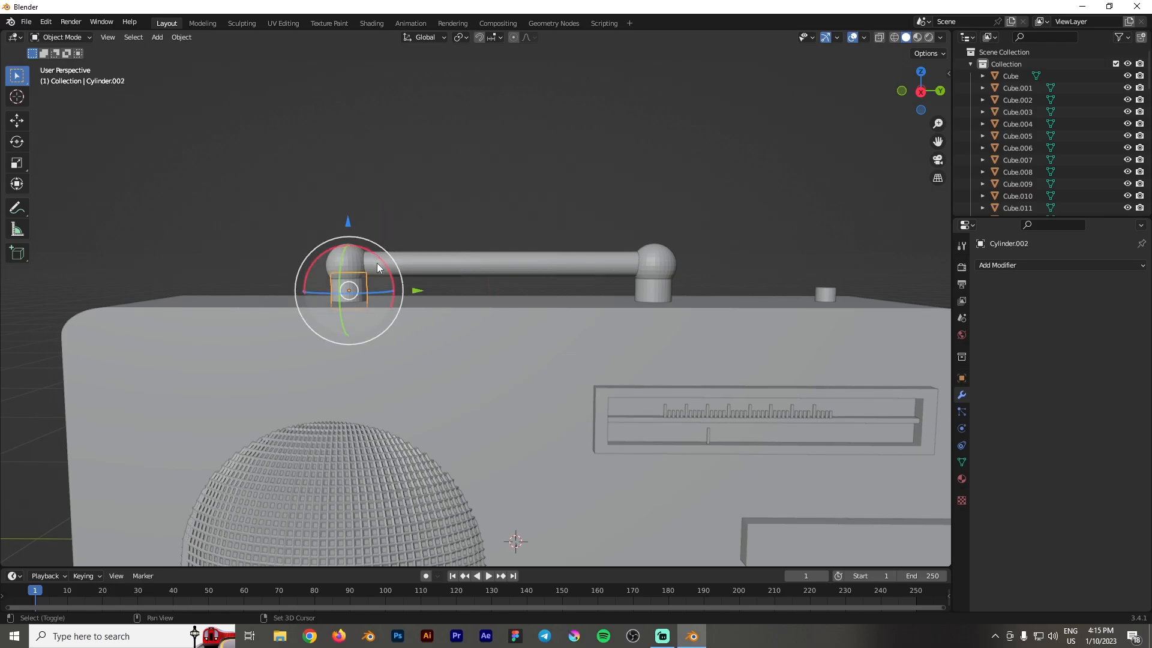
pyautogui.hotkey('shift', 'd')
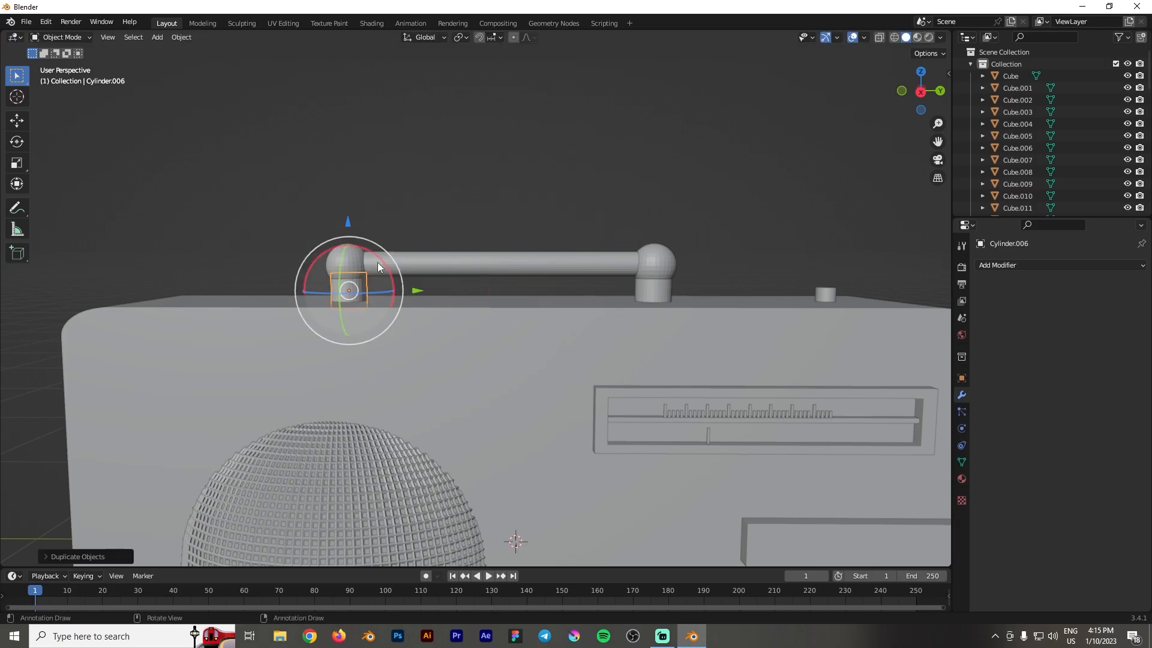
pyautogui.press('y')
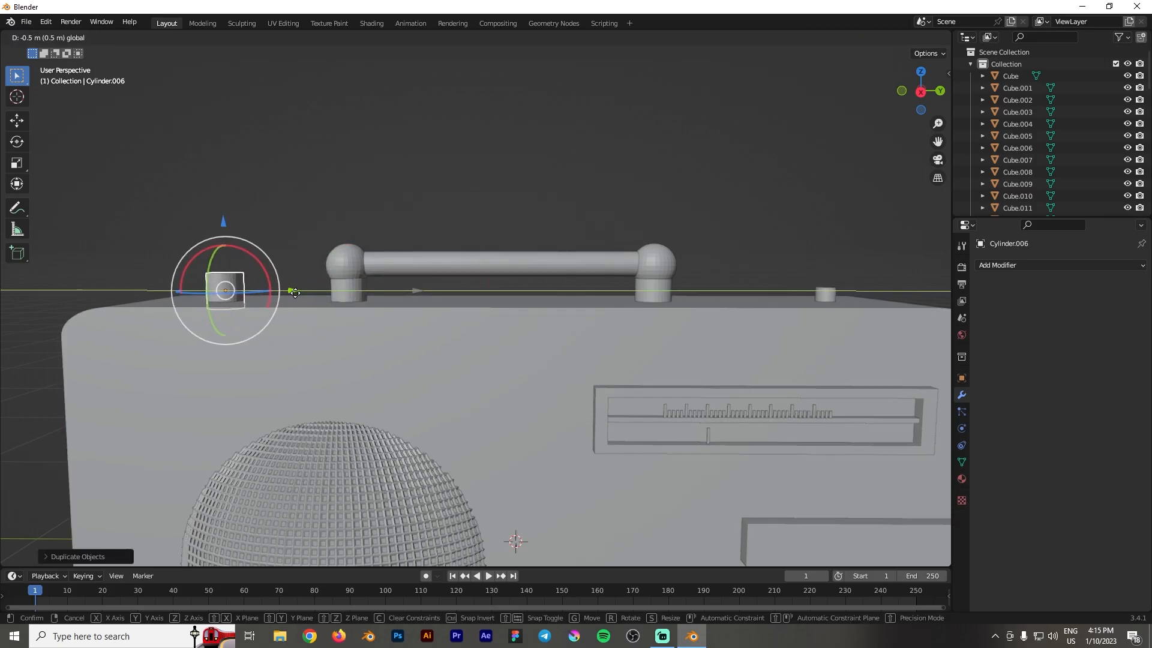
pyautogui.click(301, 207)
# Scale the duplicated peg down slightly and lower it into the radio's top surface as a button.
pyautogui.moveTo(302, 202); pyautogui.dragTo(305, 233, button='middle')
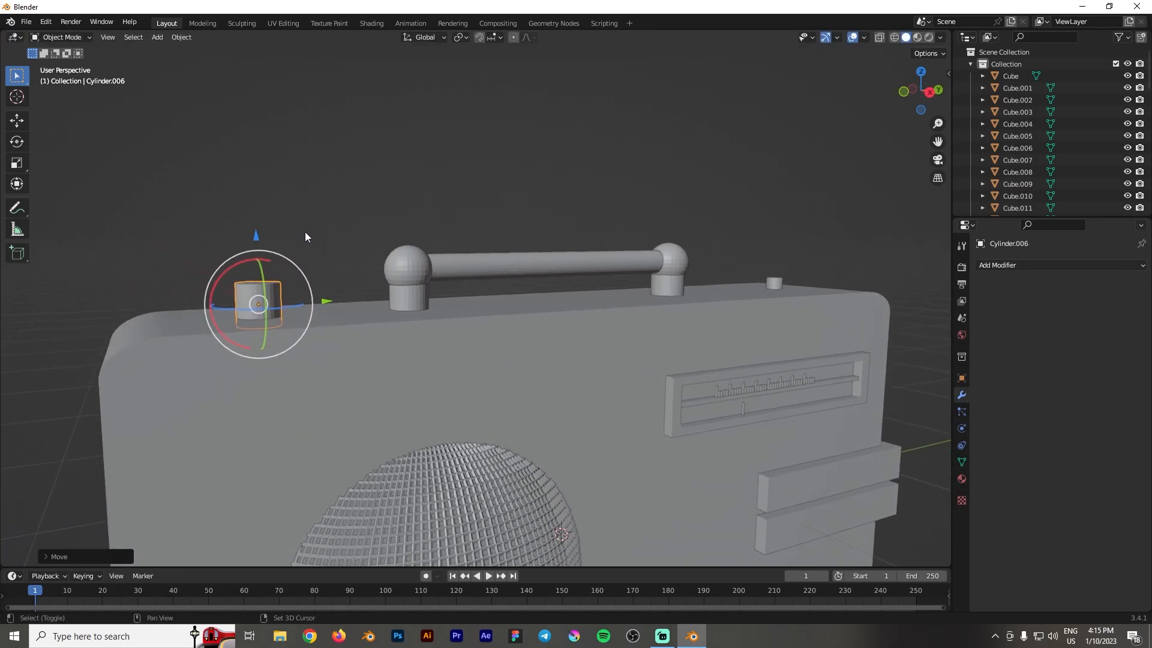
pyautogui.press('s')
pyautogui.click(279, 250)
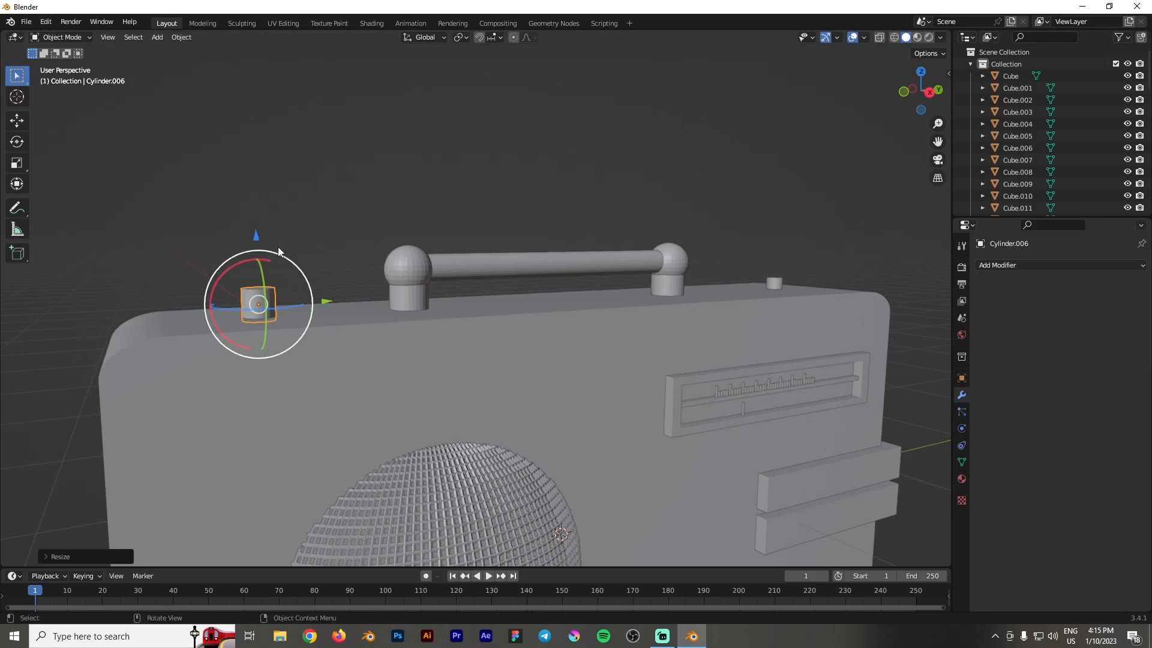
pyautogui.moveTo(255, 239); pyautogui.dragTo(291, 235)
pyautogui.click(291, 230)
pyautogui.click(251, 295)
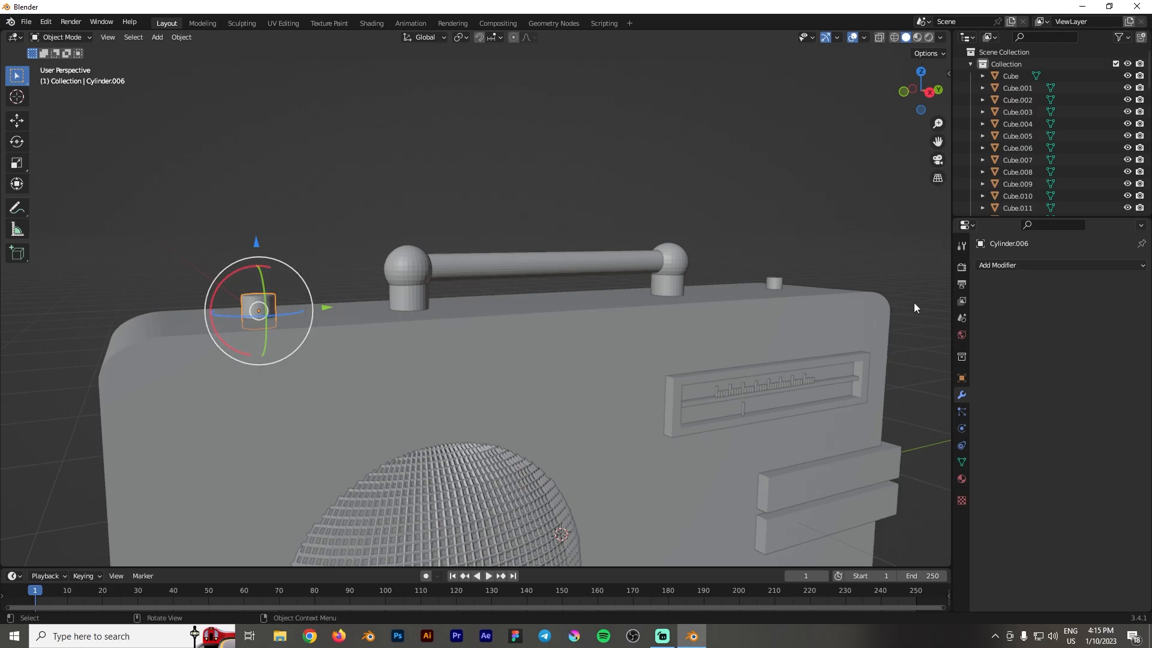
# Add a Bevel modifier to the top button with an amount of 0.06 m and 3 segments, and shade it smooth.
pyautogui.click(1028, 265)
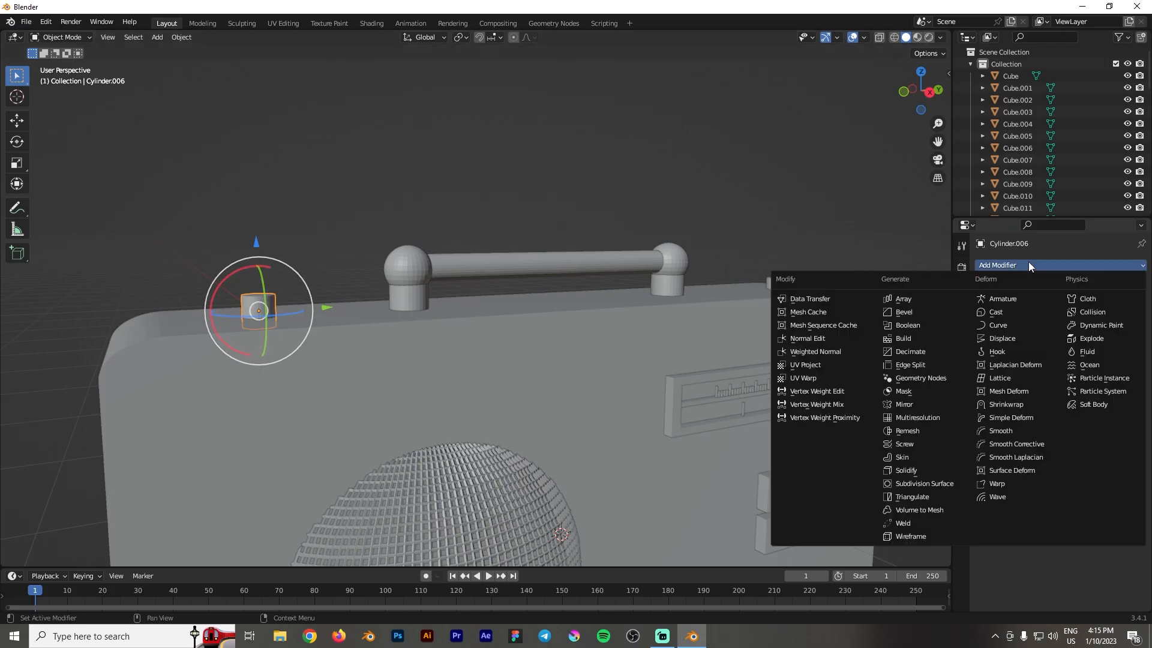
pyautogui.click(909, 313)
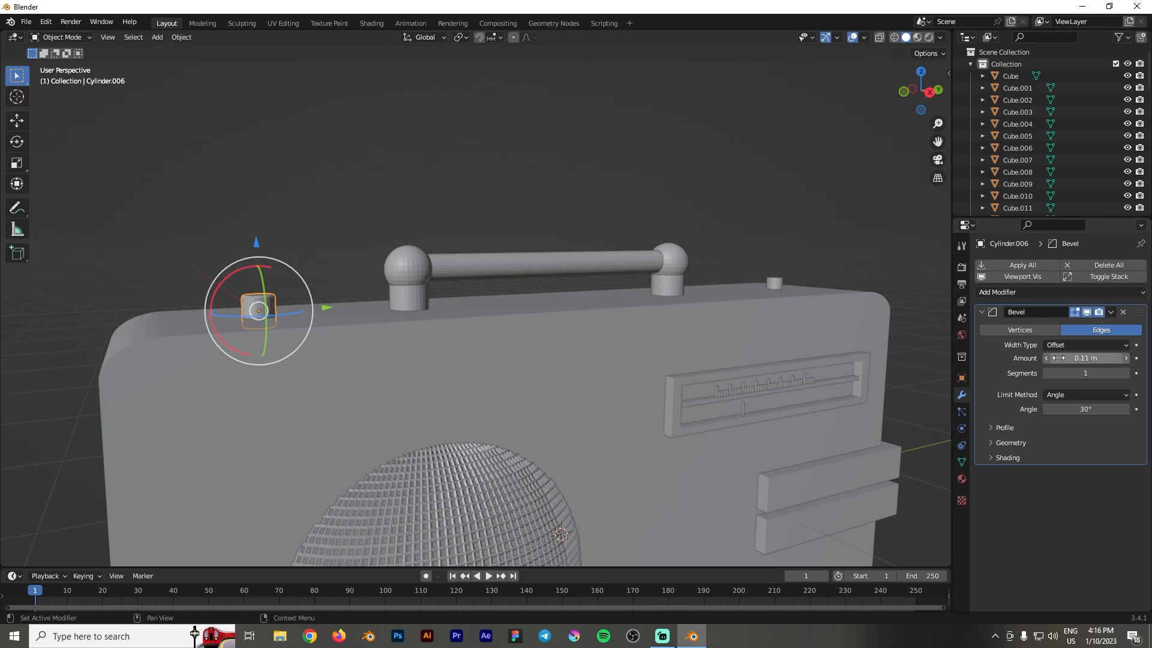
pyautogui.moveTo(1067, 358); pyautogui.dragTo(1074, 358)
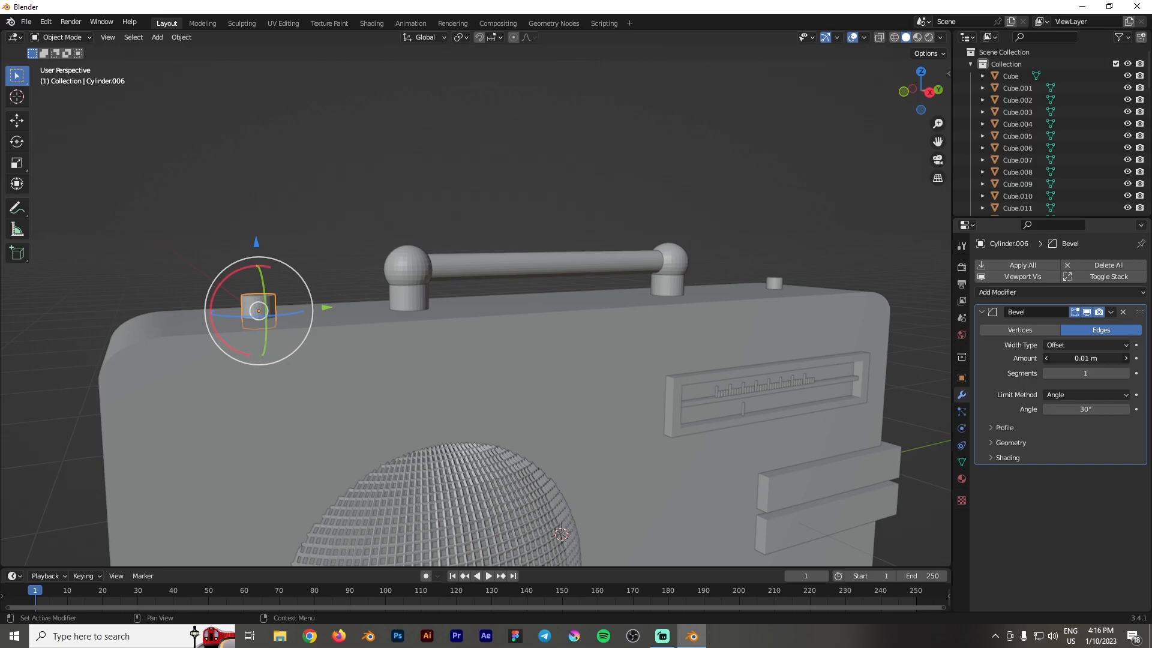
pyautogui.click(1125, 373)
pyautogui.click(1126, 373)
pyautogui.click(472, 187)
pyautogui.click(262, 309)
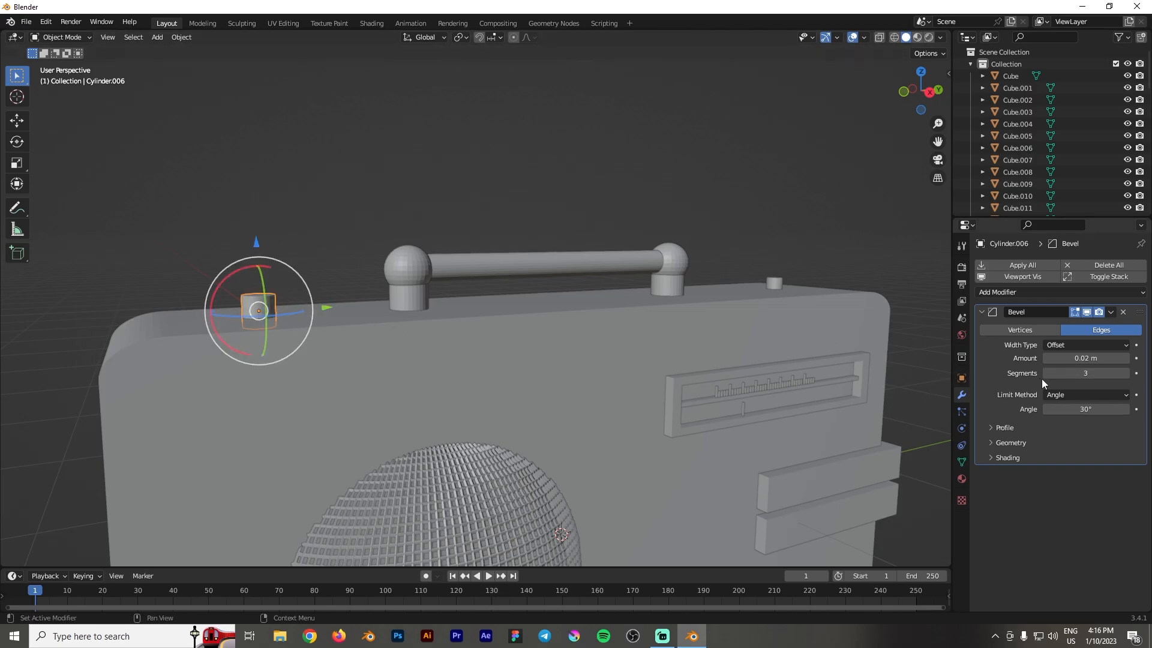
pyautogui.moveTo(1124, 361); pyautogui.dragTo(1146, 361)
pyautogui.rightClick(243, 304)
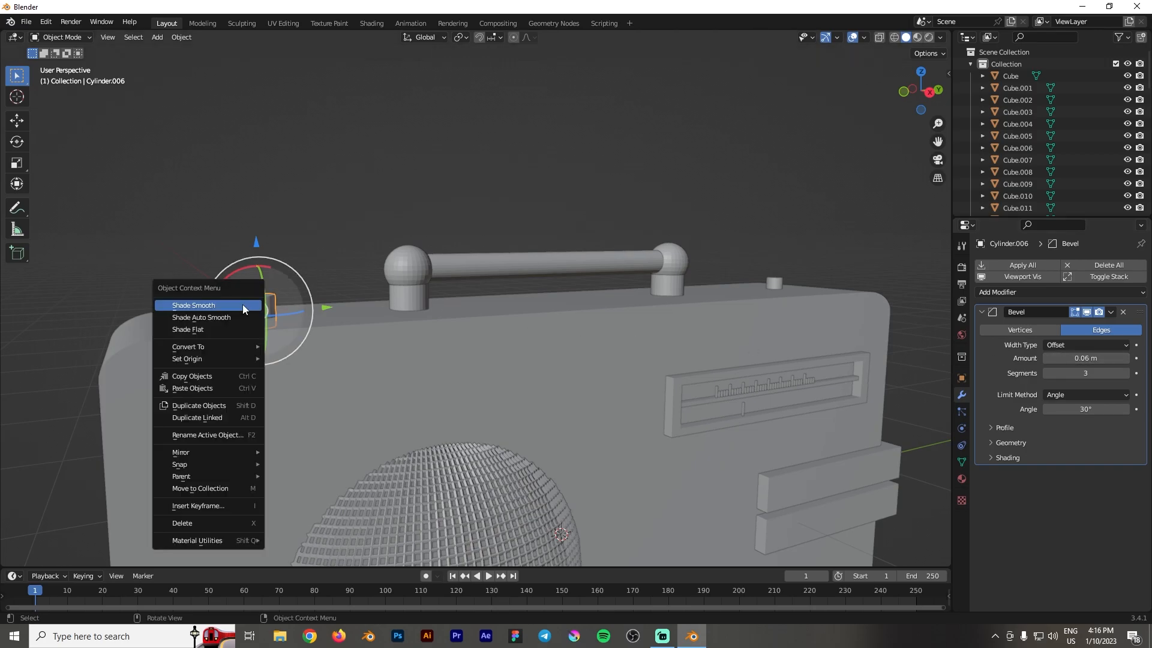
pyautogui.click(235, 305)
# Duplicate the small peg at the far end of the radio's top, raise the copy, and make it smaller and tilted.
pyautogui.moveTo(317, 237)
pyautogui.mouseDown(button='middle')
pyautogui.moveTo(312, 249)
pyautogui.moveTo(296, 246)
pyautogui.mouseUp(button='middle')
pyautogui.keyDown('shift'); pyautogui.moveTo(746, 185); pyautogui.dragTo(384, 195, button='middle'); pyautogui.keyUp('shift')
pyautogui.scroll(4, 585, 217)
pyautogui.scroll(2, 585, 217)
pyautogui.keyDown('shift'); pyautogui.moveTo(744, 199); pyautogui.dragTo(623, 285, button='middle'); pyautogui.keyUp('shift')
pyautogui.click(558, 284)
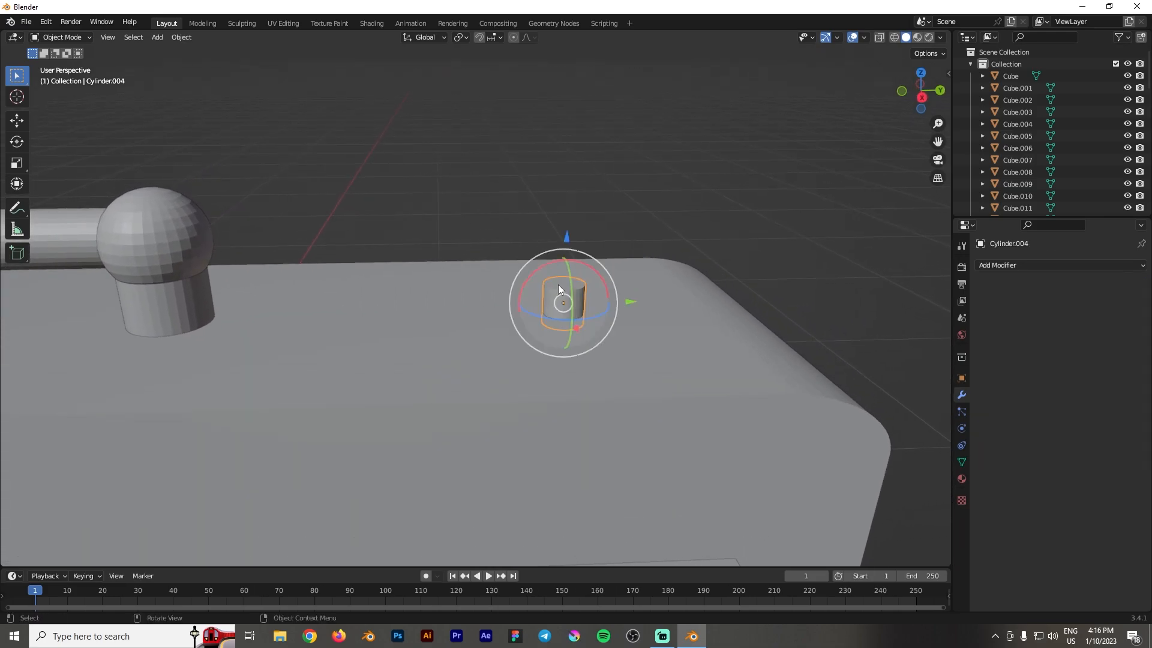
pyautogui.hotkey('shift', 'd')
pyautogui.rightClick(589, 281)
pyautogui.moveTo(566, 238); pyautogui.dragTo(566, 214)
pyautogui.press('s')
pyautogui.click(581, 230)
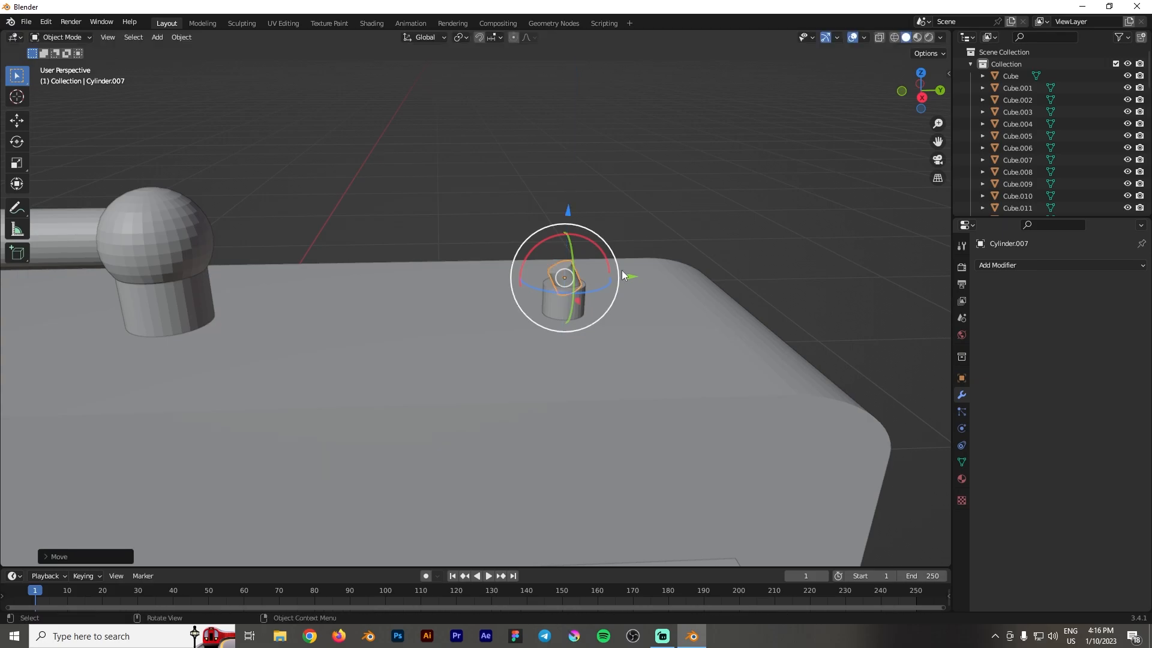
# Align the tilted cylinder over the small peg along Y and lower it so its base sinks into the peg.
pyautogui.moveTo(628, 276); pyautogui.dragTo(627, 274)
pyautogui.scroll(2, 661, 268)
pyautogui.moveTo(668, 253); pyautogui.dragTo(665, 254, button='middle')
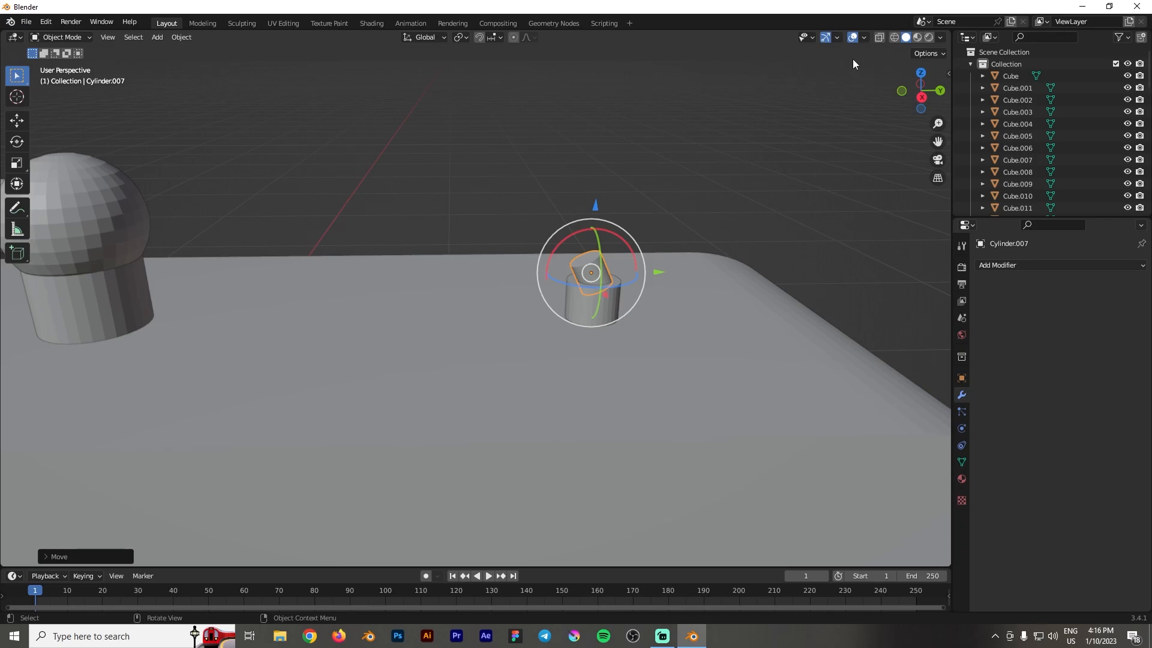
pyautogui.click(921, 97)
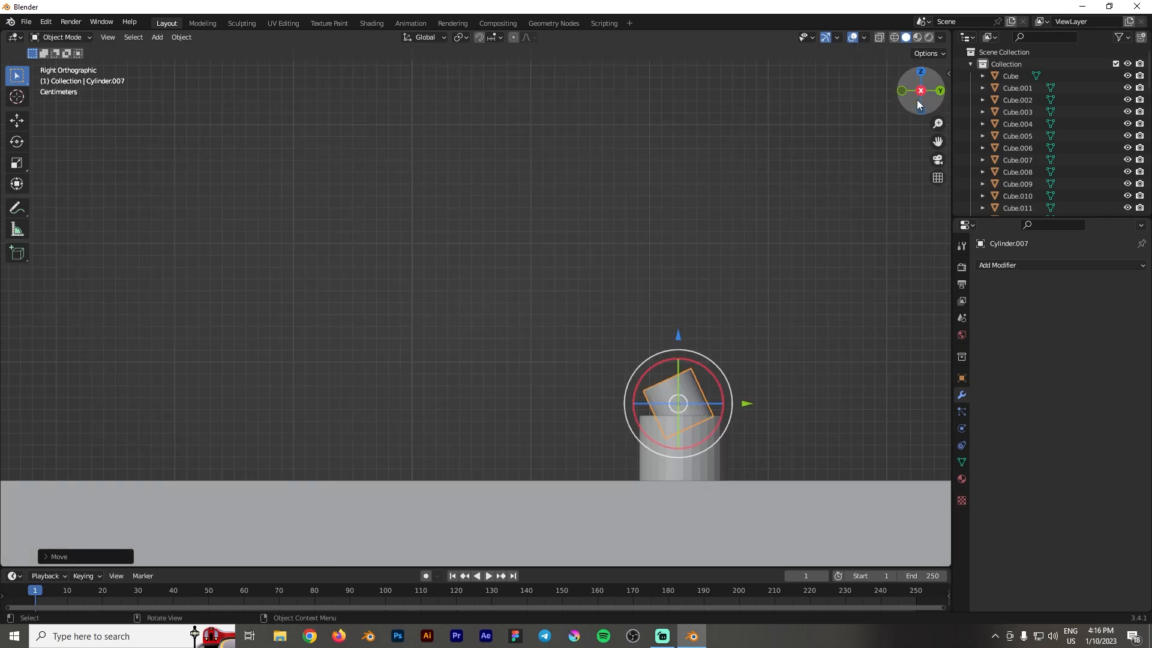
pyautogui.moveTo(746, 404); pyautogui.dragTo(743, 405)
pyautogui.moveTo(673, 329); pyautogui.dragTo(671, 333)
pyautogui.click(703, 333)
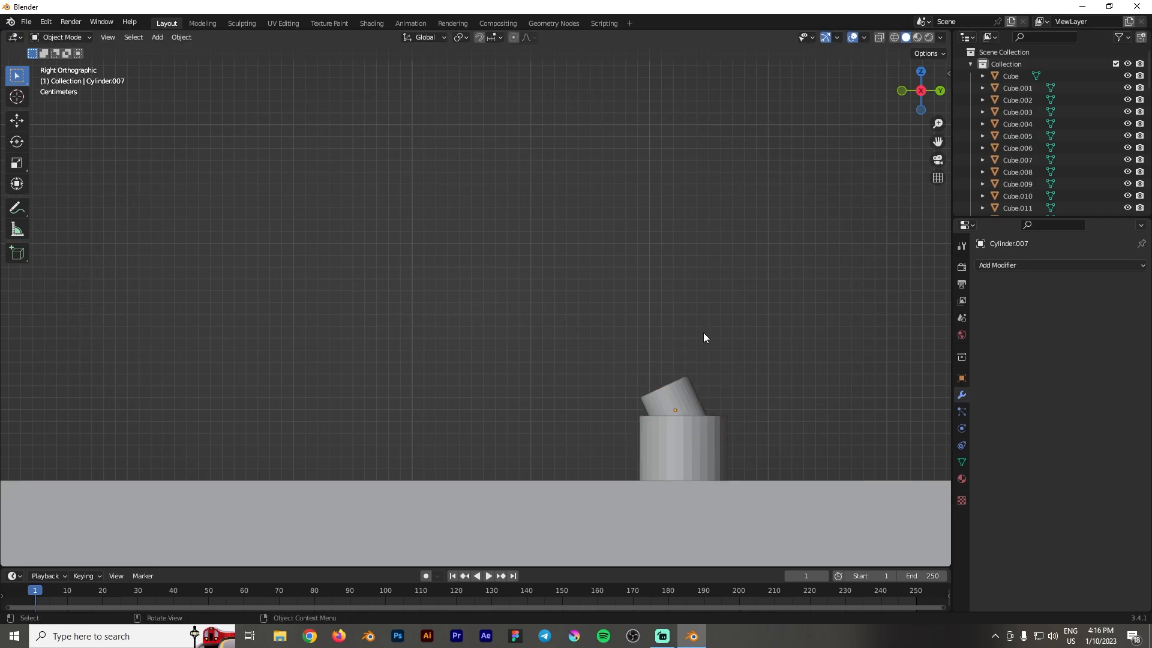
pyautogui.moveTo(693, 375); pyautogui.dragTo(681, 296, button='middle')
# Extrude the tilted cylinder's top face along its normal into a long antenna rod.
pyautogui.click(603, 308)
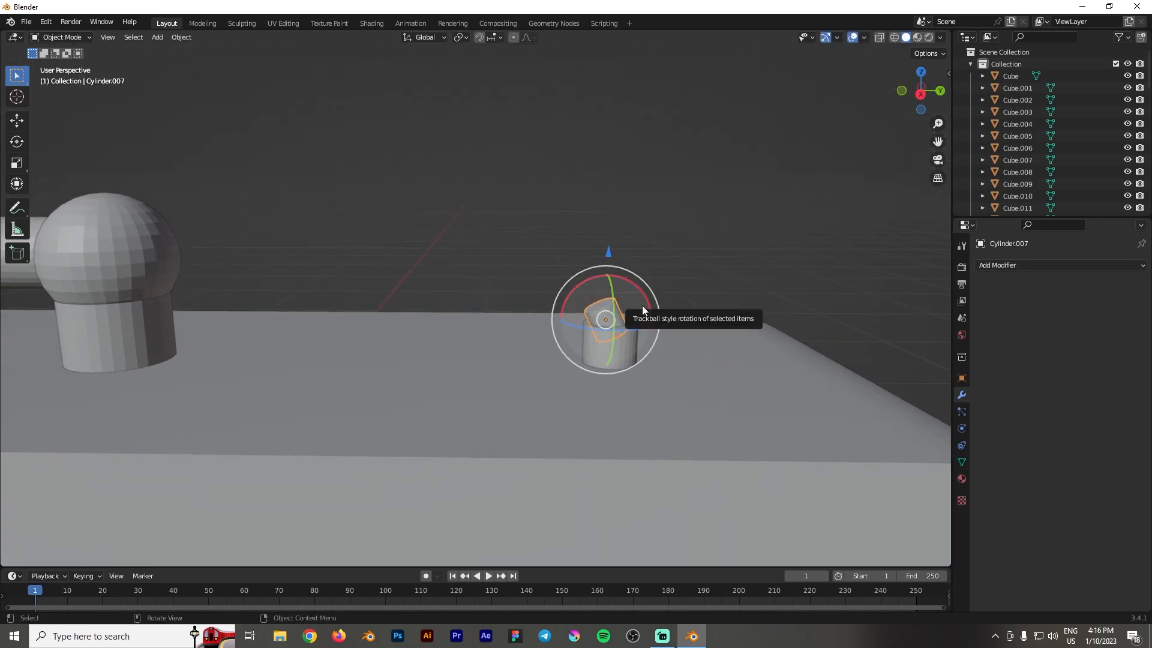
pyautogui.press('Tab')
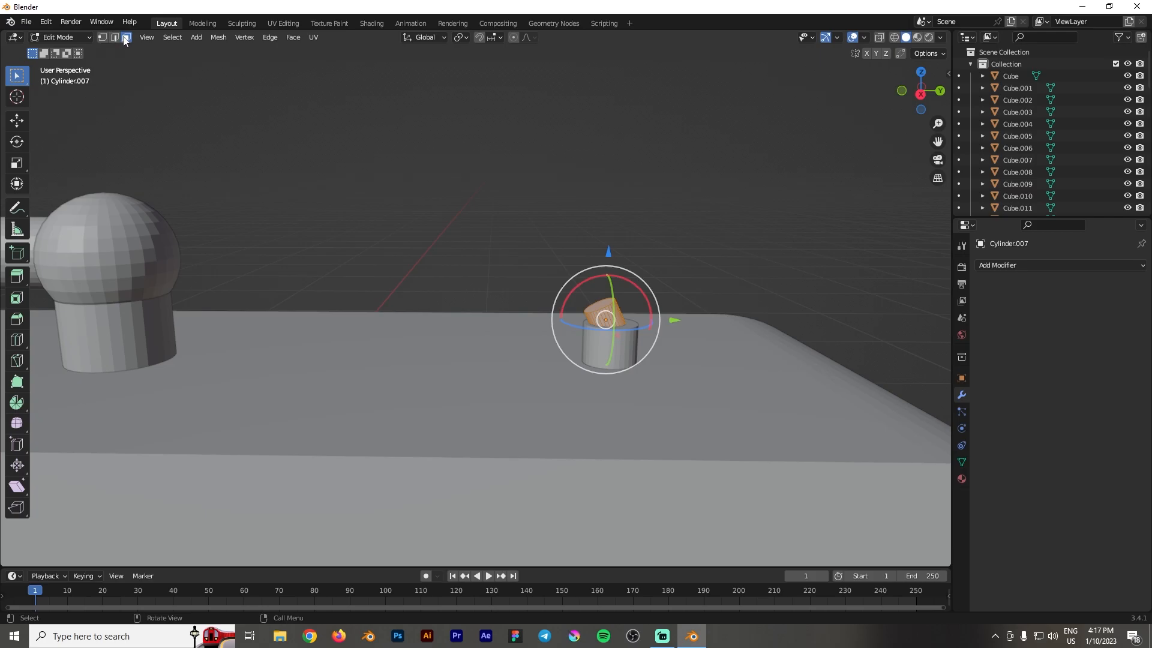
pyautogui.click(618, 213)
pyautogui.click(603, 305)
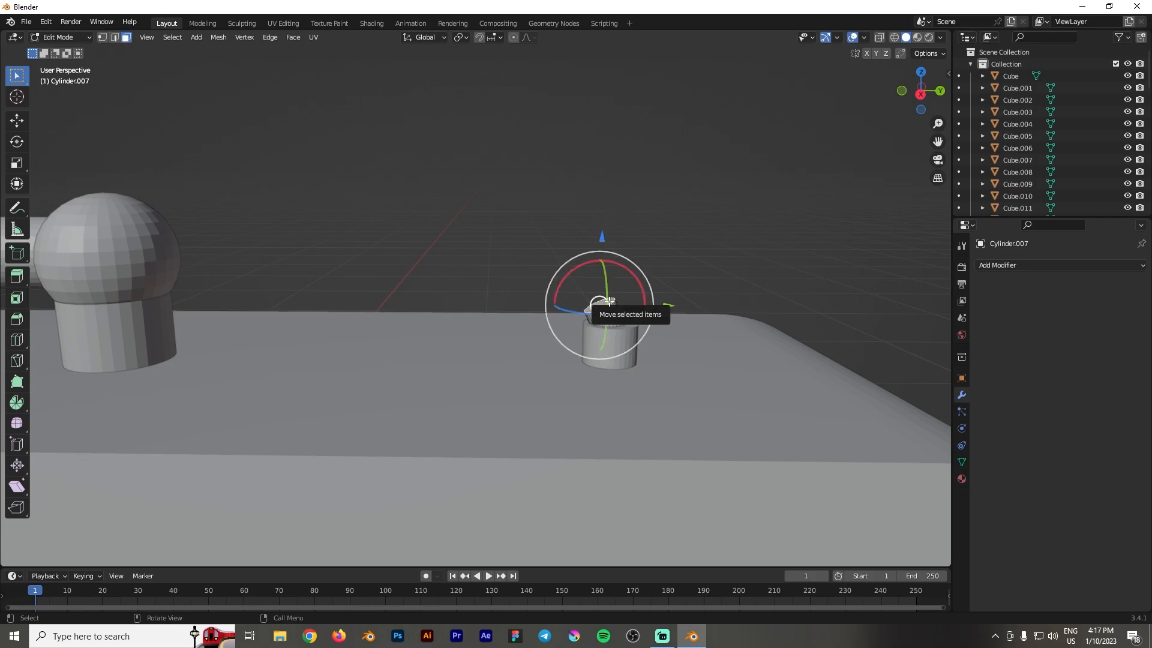
pyautogui.press('e')
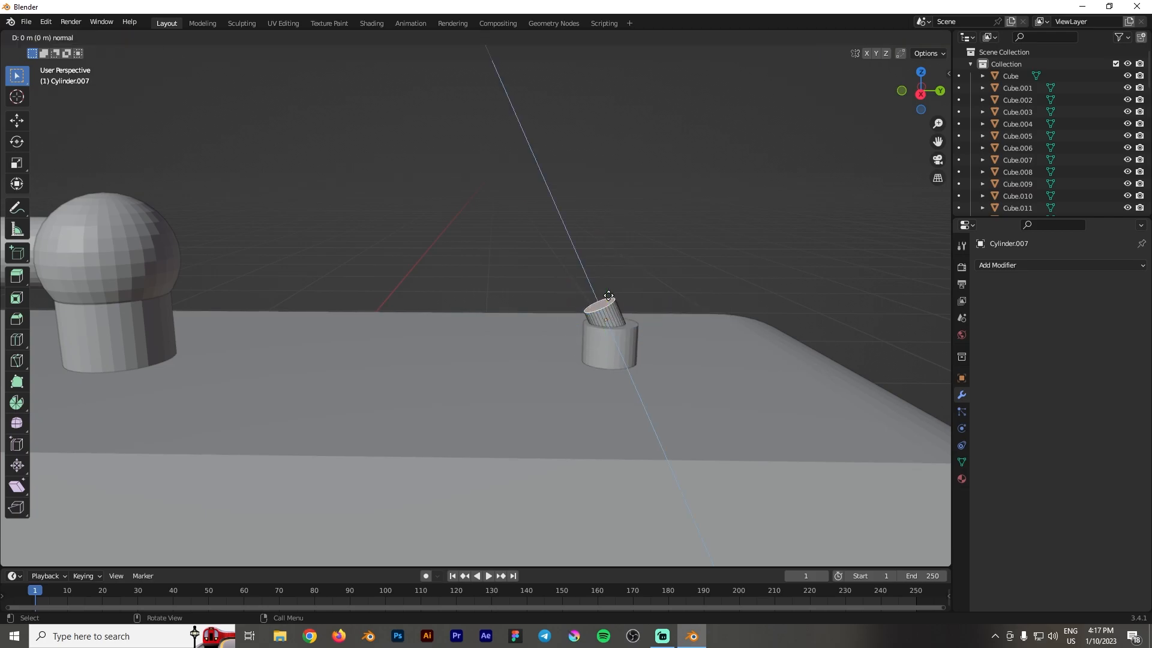
pyautogui.click(555, 195)
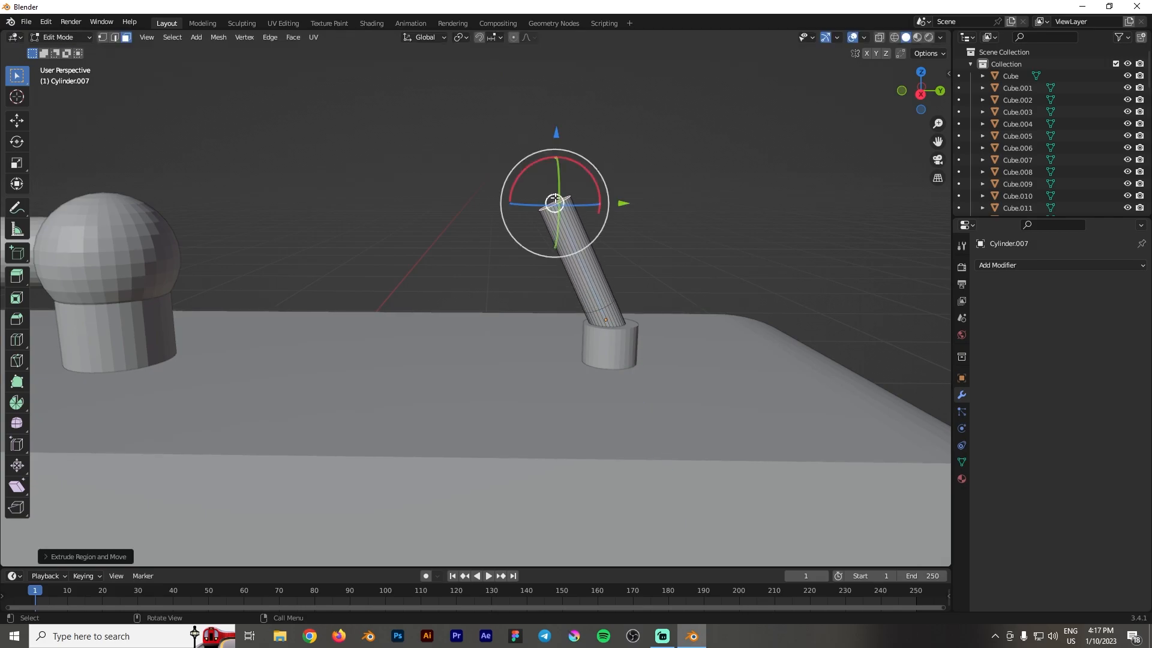
# Inset the antenna rod's end face by about 0.32 m and extrude it into a narrower second section.
pyautogui.moveTo(622, 163); pyautogui.dragTo(594, 195, button='middle')
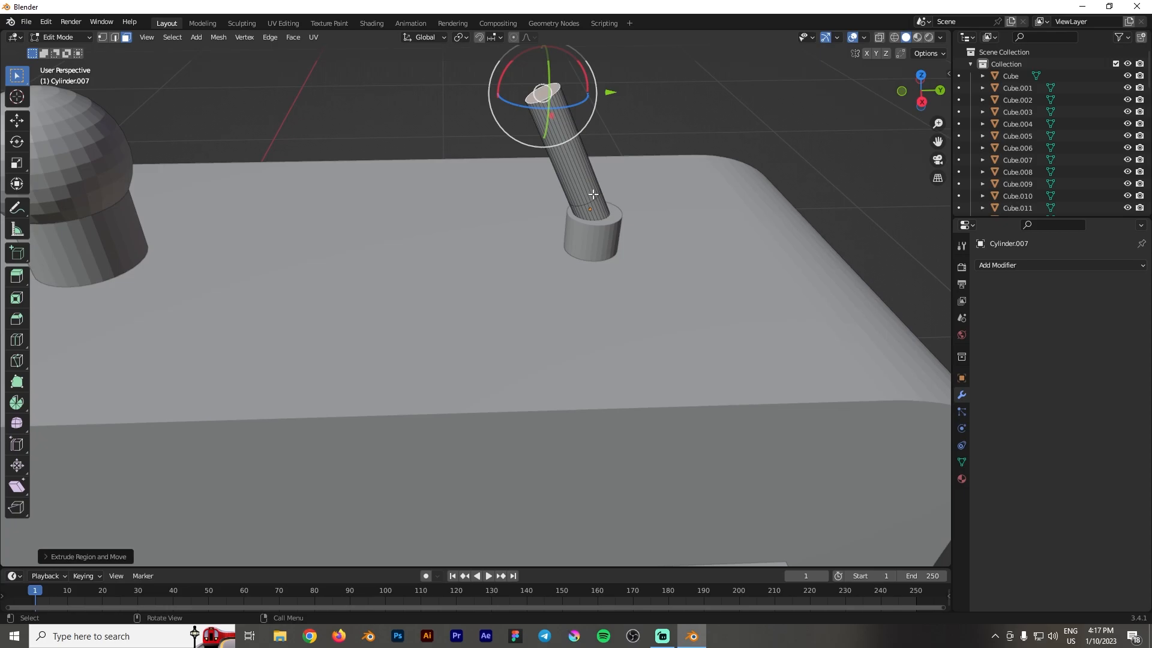
pyautogui.press('i')
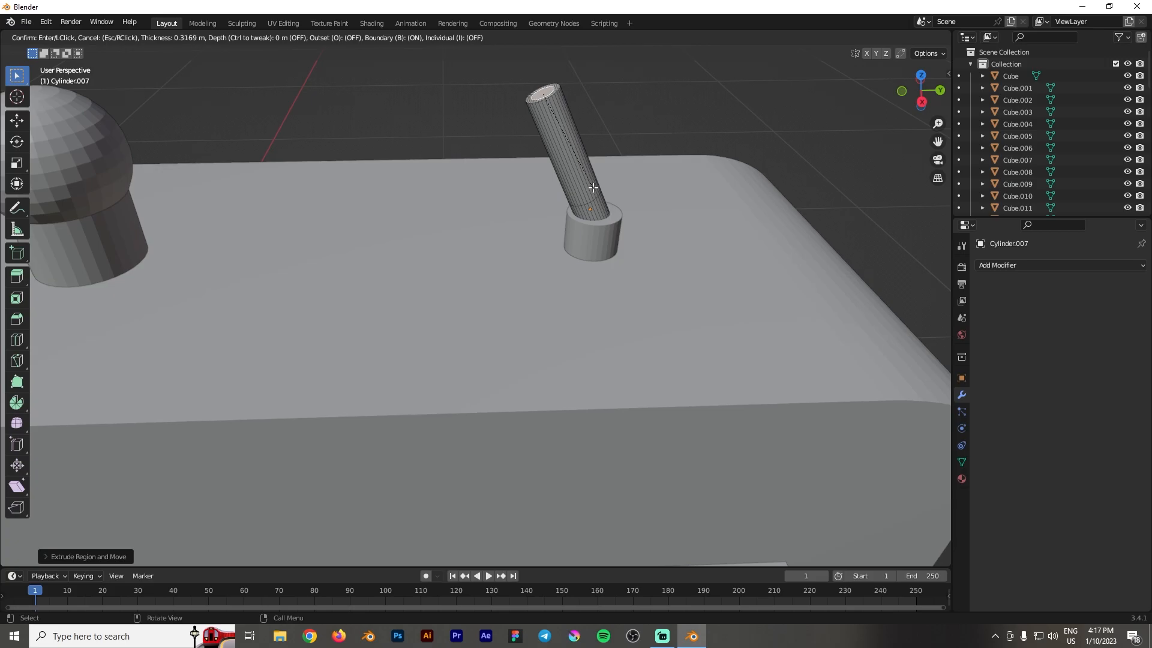
pyautogui.click(593, 187)
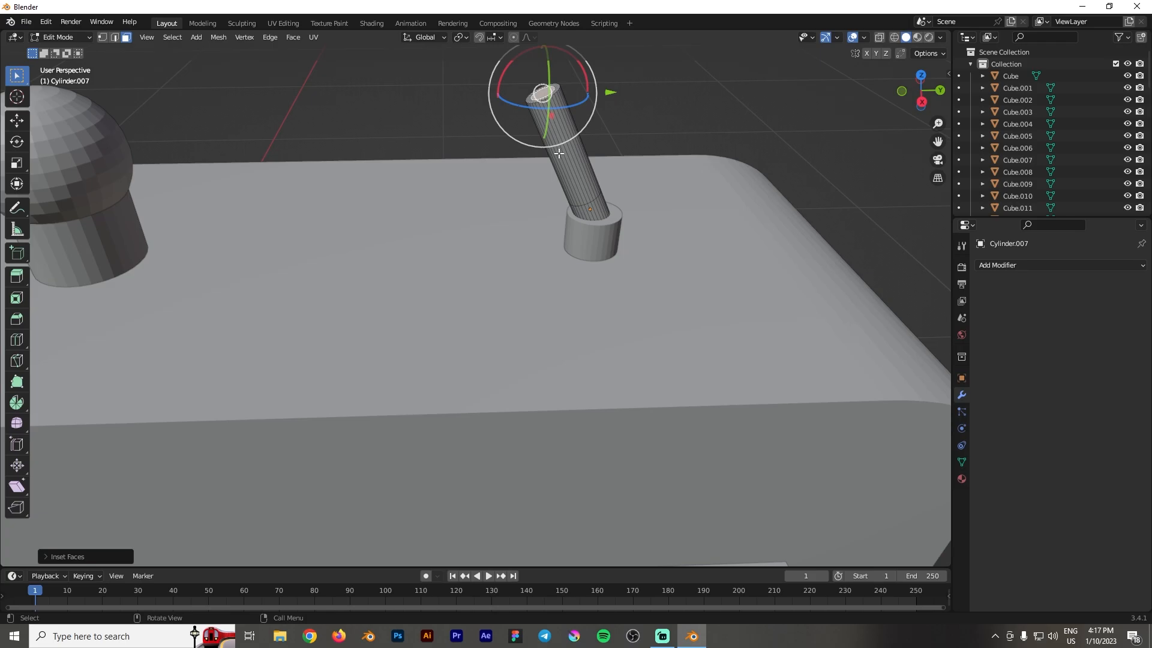
pyautogui.press('e')
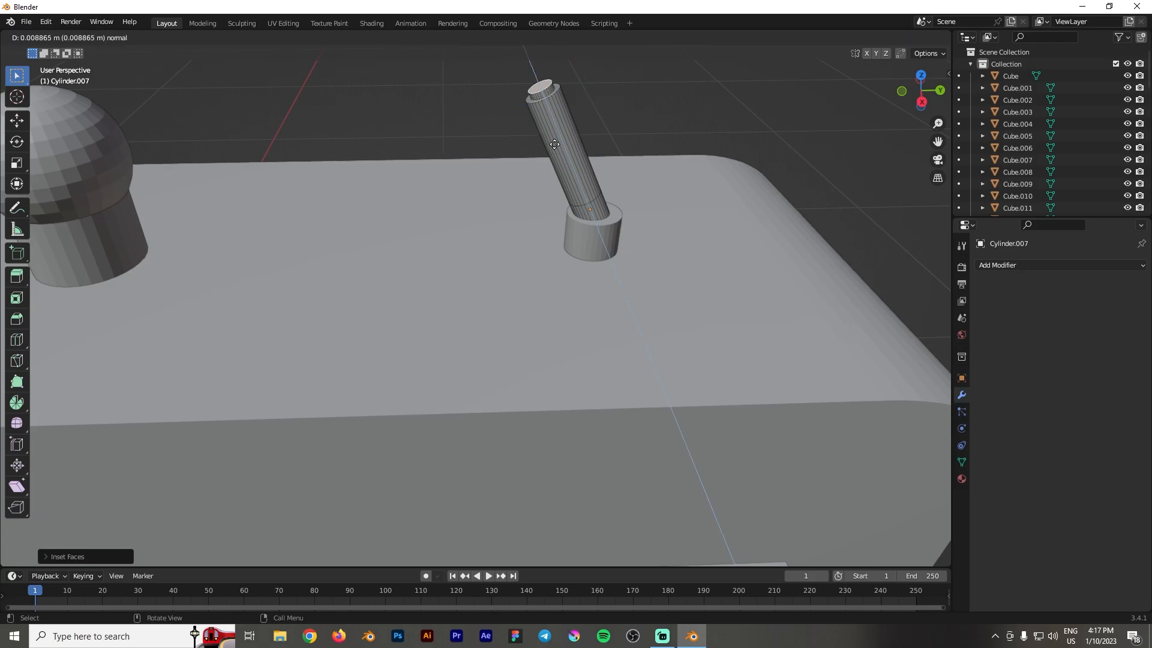
pyautogui.click(527, 81)
# Inset the end face of the antenna's narrower section by about 0.25 m.
pyautogui.moveTo(504, 524); pyautogui.dragTo(545, 477, button='middle')
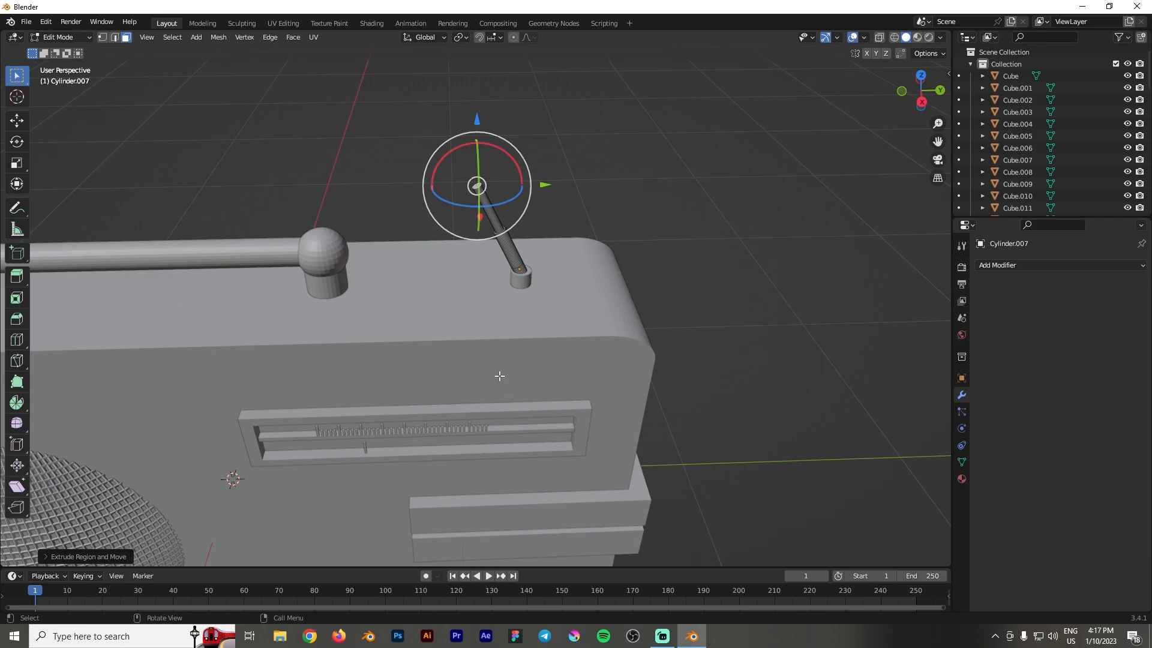
pyautogui.press('i')
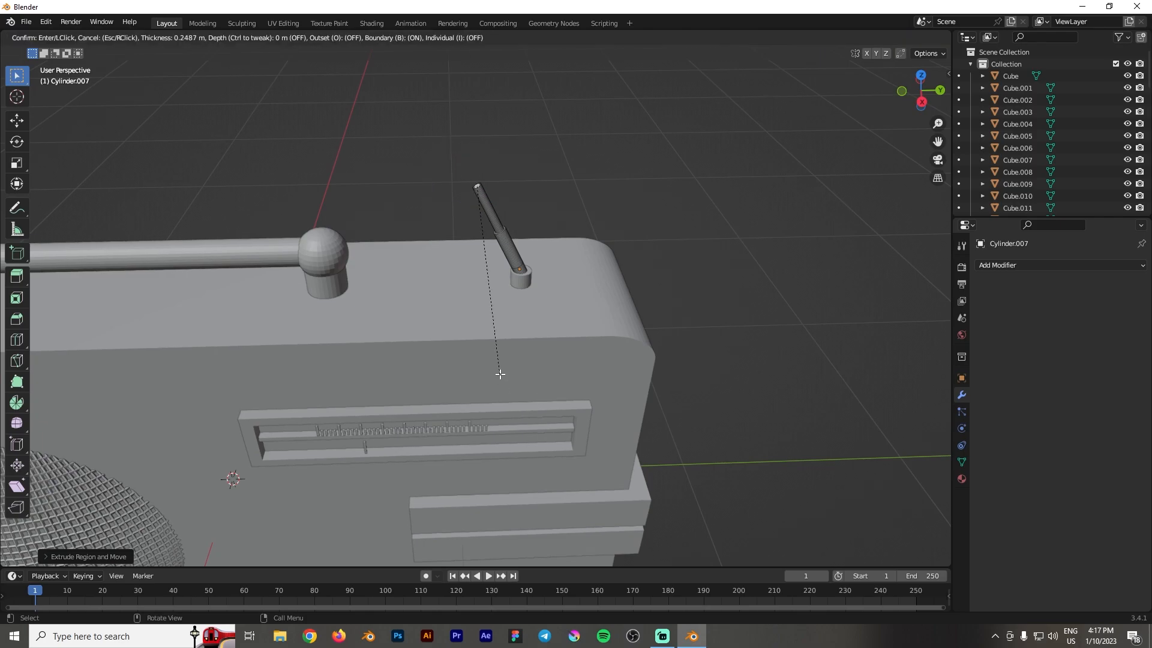
pyautogui.click(499, 373)
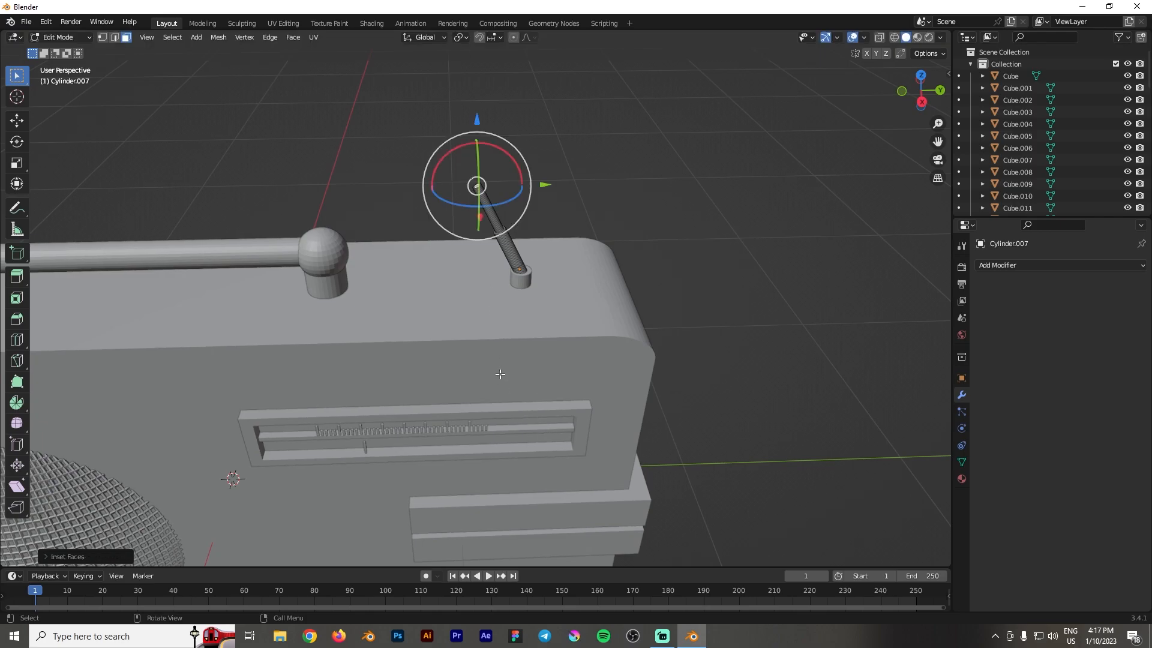
# Extrude the antenna's inset end face along its normal into a third, thinner section.
pyautogui.press('e')
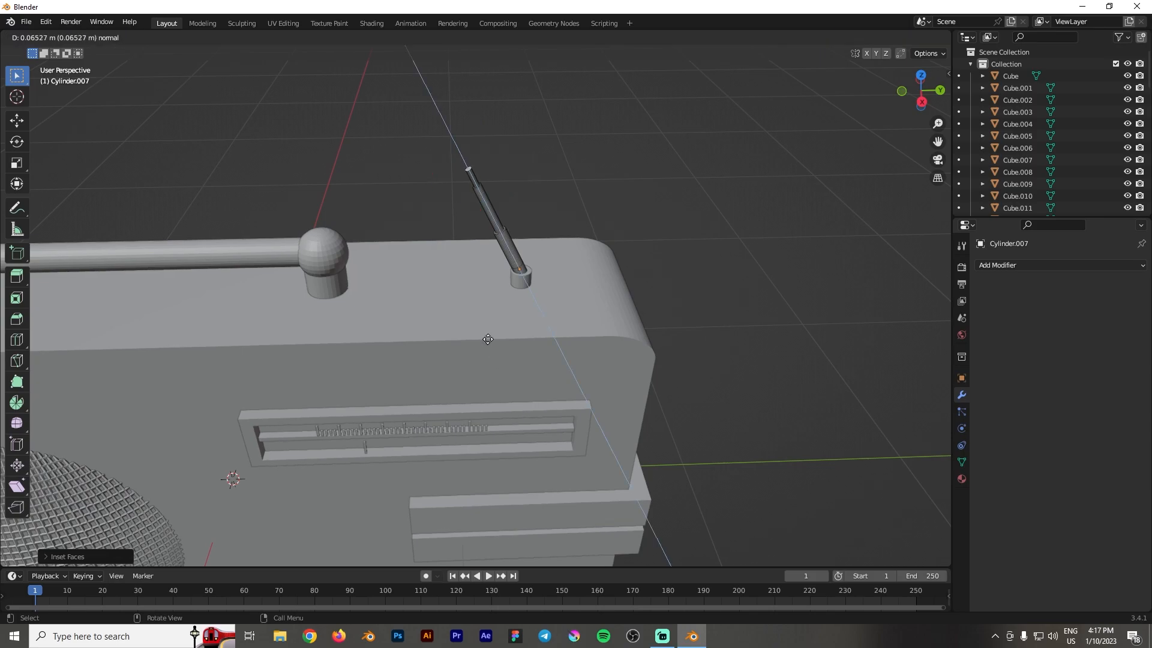
pyautogui.click(447, 242)
pyautogui.moveTo(446, 242); pyautogui.dragTo(451, 237, button='middle')
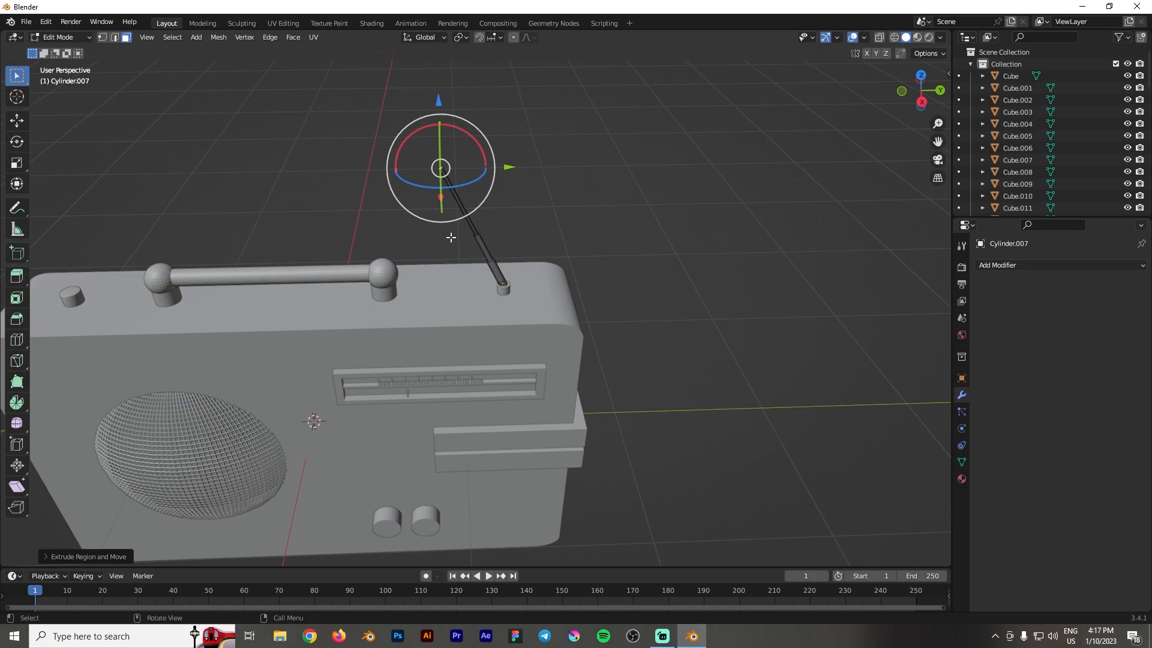
# Inset the third section's end face and extrude it about 0.5 m into the antenna's long final section, returning to Object Mode.
pyautogui.press('i')
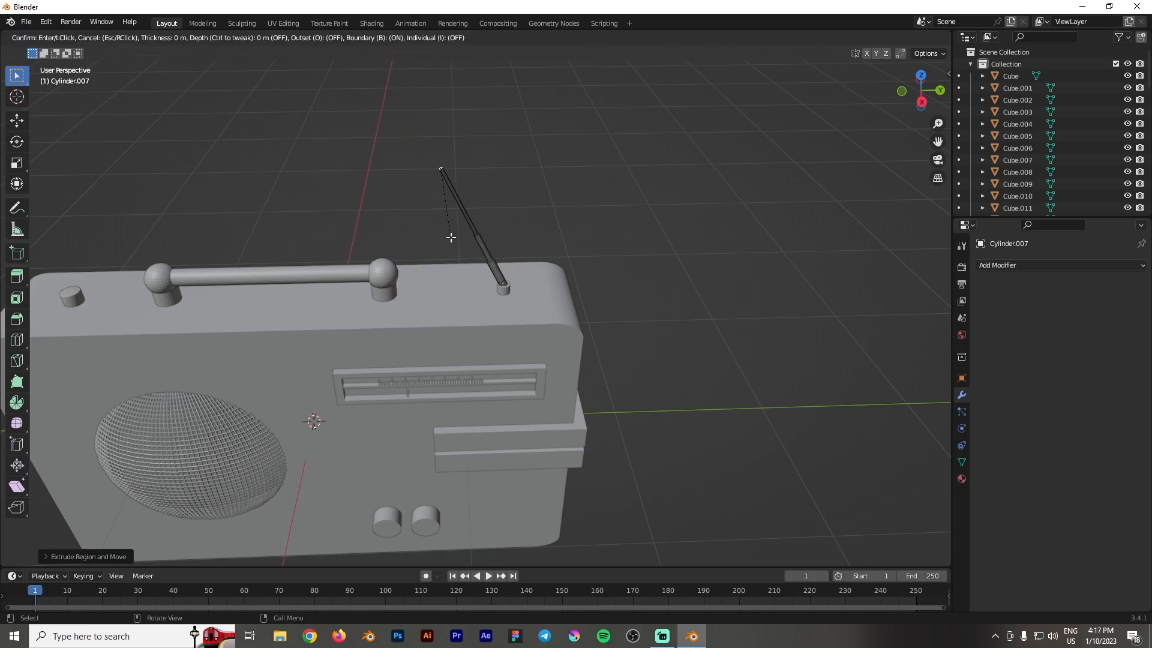
pyautogui.click(451, 236)
pyautogui.press('e')
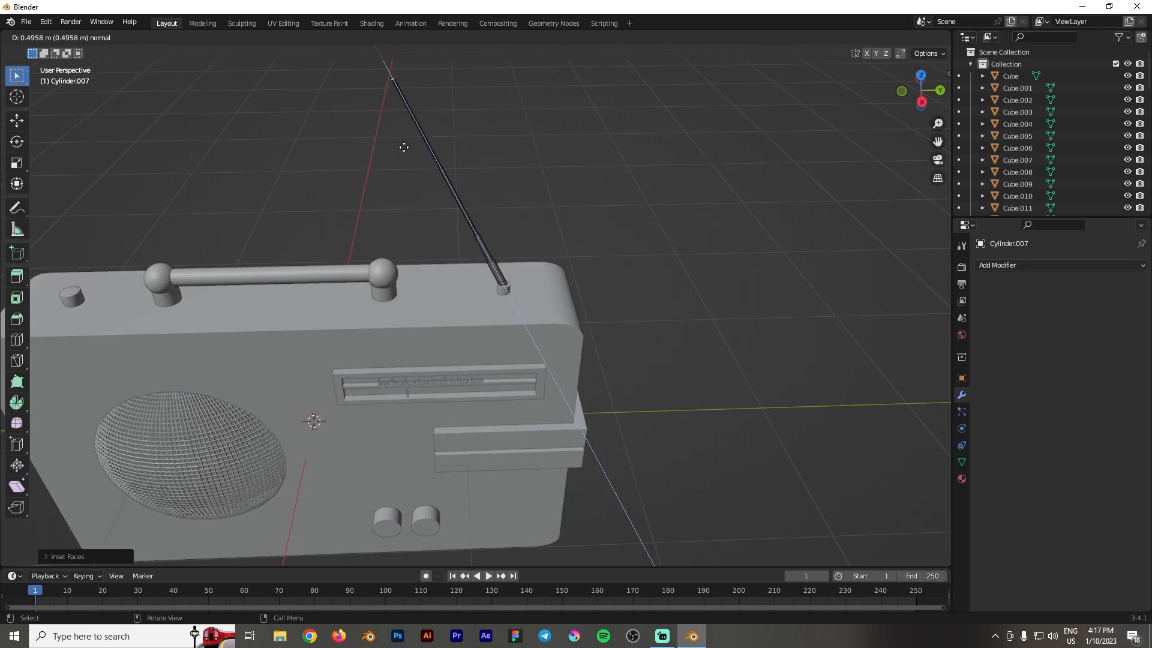
pyautogui.click(405, 148)
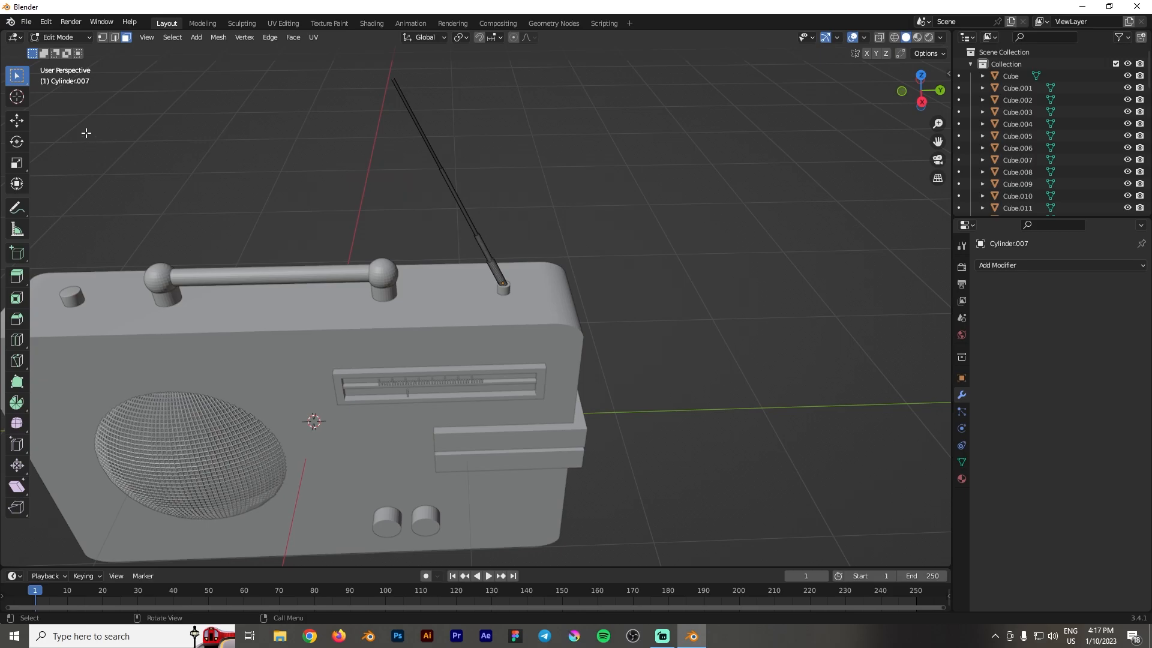
pyautogui.press('Tab')
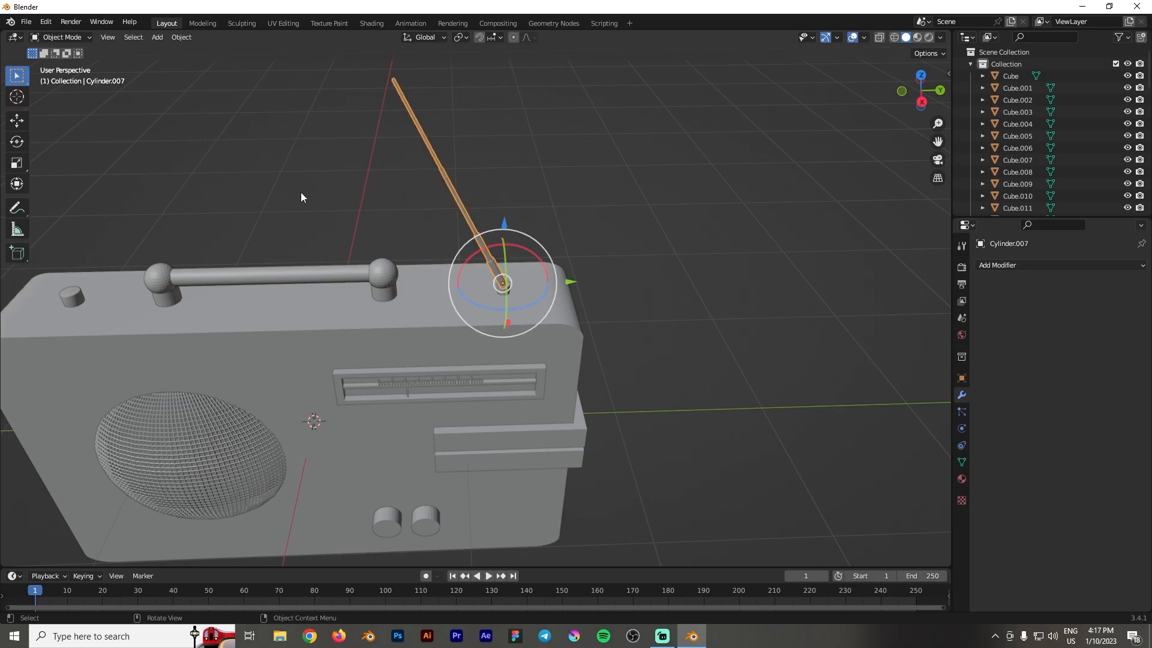
# Duplicate the sphere at the handle's antenna-side end, raise the copy and scale it down to about 0.23.
pyautogui.click(376, 190)
pyautogui.click(389, 275)
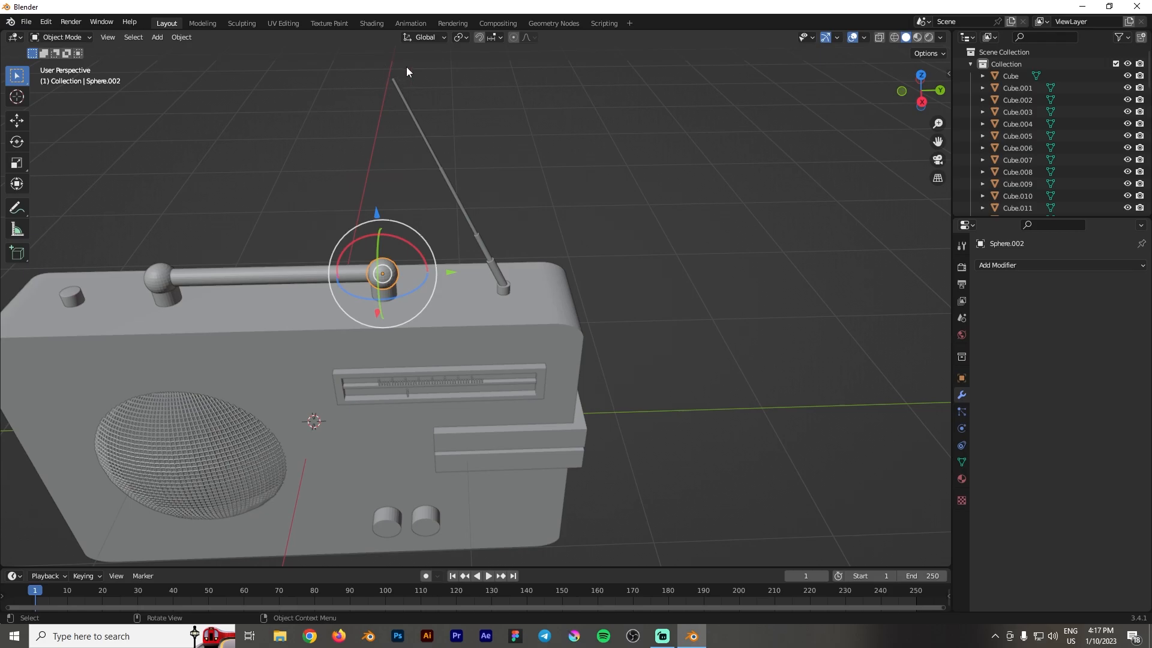
pyautogui.hotkey('shift', 'd')
pyautogui.rightClick(381, 131)
pyautogui.moveTo(382, 217); pyautogui.dragTo(369, 87)
pyautogui.press('s')
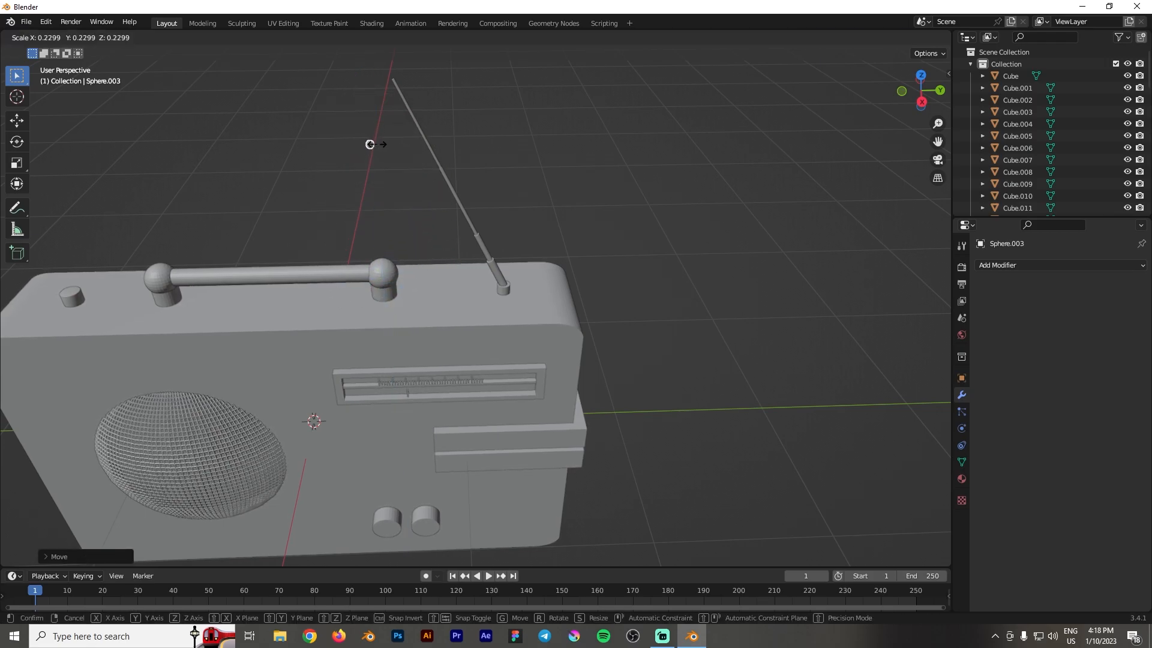
pyautogui.click(372, 141)
# Move the small sphere up and along Y so it caps the antenna's tip.
pyautogui.keyDown('shift'); pyautogui.moveTo(463, 91); pyautogui.dragTo(475, 206, button='middle'); pyautogui.keyUp('shift')
pyautogui.moveTo(374, 189); pyautogui.dragTo(410, 132)
pyautogui.moveTo(444, 198); pyautogui.dragTo(474, 192)
pyautogui.scroll(5, 378, 142)
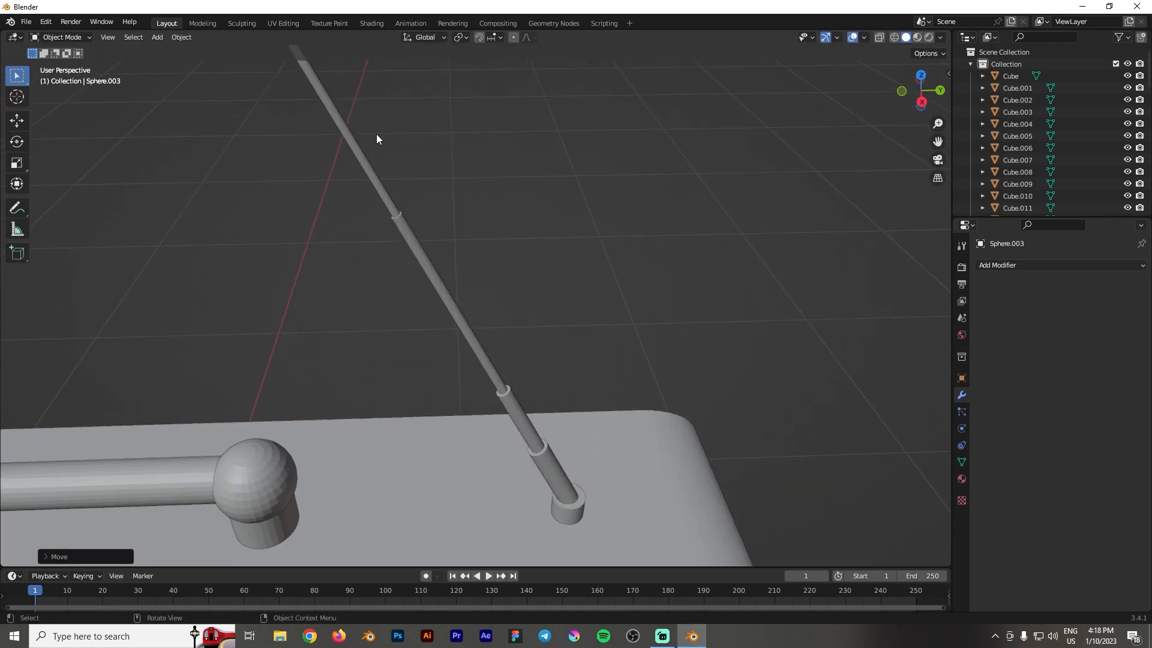
pyautogui.keyDown('shift'); pyautogui.moveTo(430, 238); pyautogui.dragTo(649, 330, button='middle'); pyautogui.keyUp('shift')
pyautogui.moveTo(711, 308); pyautogui.dragTo(607, 288, button='middle')
pyautogui.moveTo(496, 264); pyautogui.dragTo(500, 264)
pyautogui.click(541, 252)
pyautogui.moveTo(552, 248)
pyautogui.mouseDown(button='middle')
pyautogui.moveTo(516, 246)
pyautogui.moveTo(546, 240)
pyautogui.mouseUp(button='middle')
# Examine the whole radio body together with the handle and the finished antenna.
pyautogui.scroll(-3, 504, 248)
pyautogui.scroll(-3, 503, 248)
pyautogui.scroll(-3, 545, 240)
pyautogui.scroll(3, 524, 296)
pyautogui.keyDown('shift'); pyautogui.moveTo(538, 305); pyautogui.dragTo(550, 197, button='middle'); pyautogui.keyUp('shift')
pyautogui.scroll(3, 514, 272)
pyautogui.scroll(3, 531, 267)
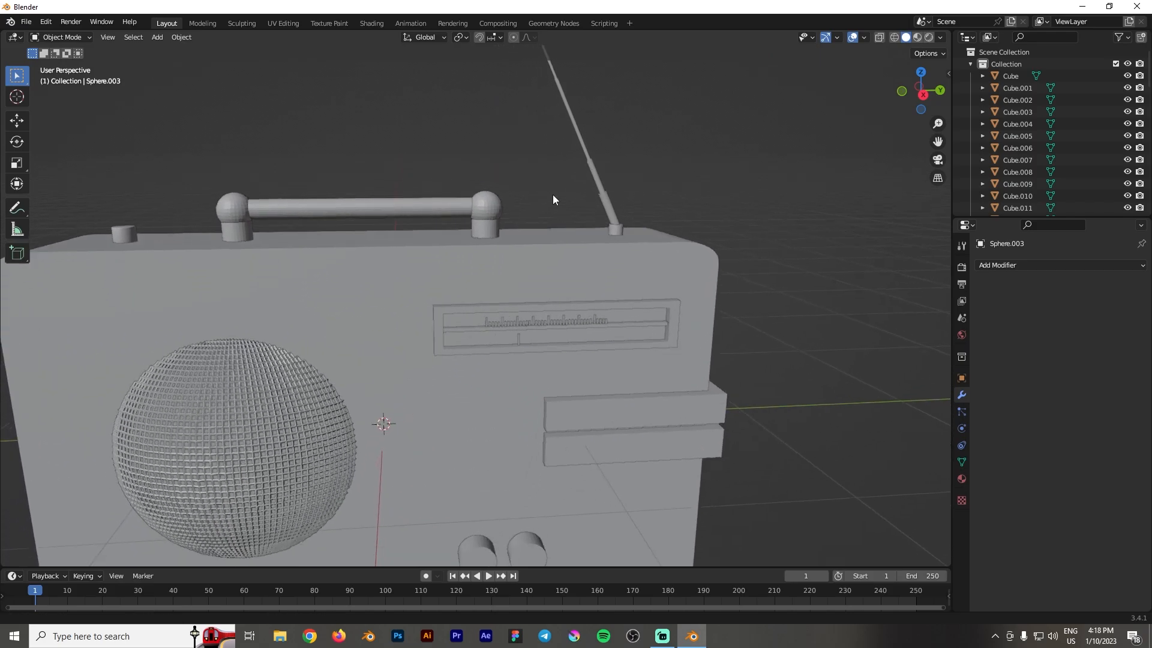
pyautogui.moveTo(597, 118); pyautogui.dragTo(564, 162, button='middle')
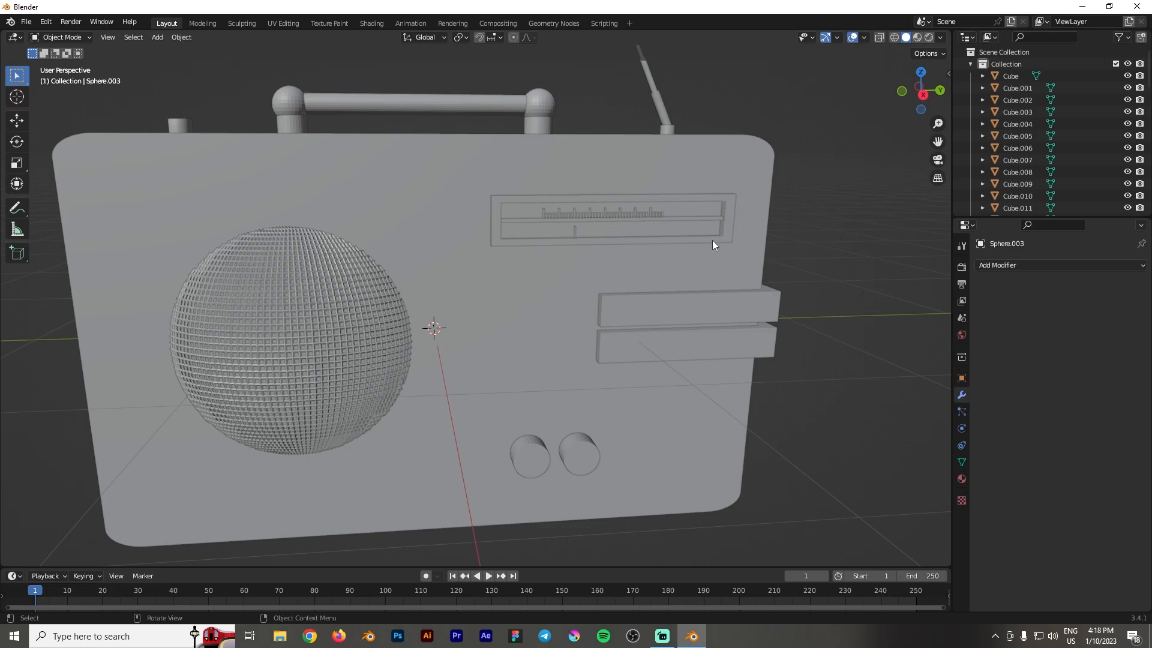
# Add a plane, rotate it roughly upright about Y and move it in front of the radio to about 0.87 m in X.
pyautogui.hotkey('shift', 'a')
pyautogui.click(775, 285)
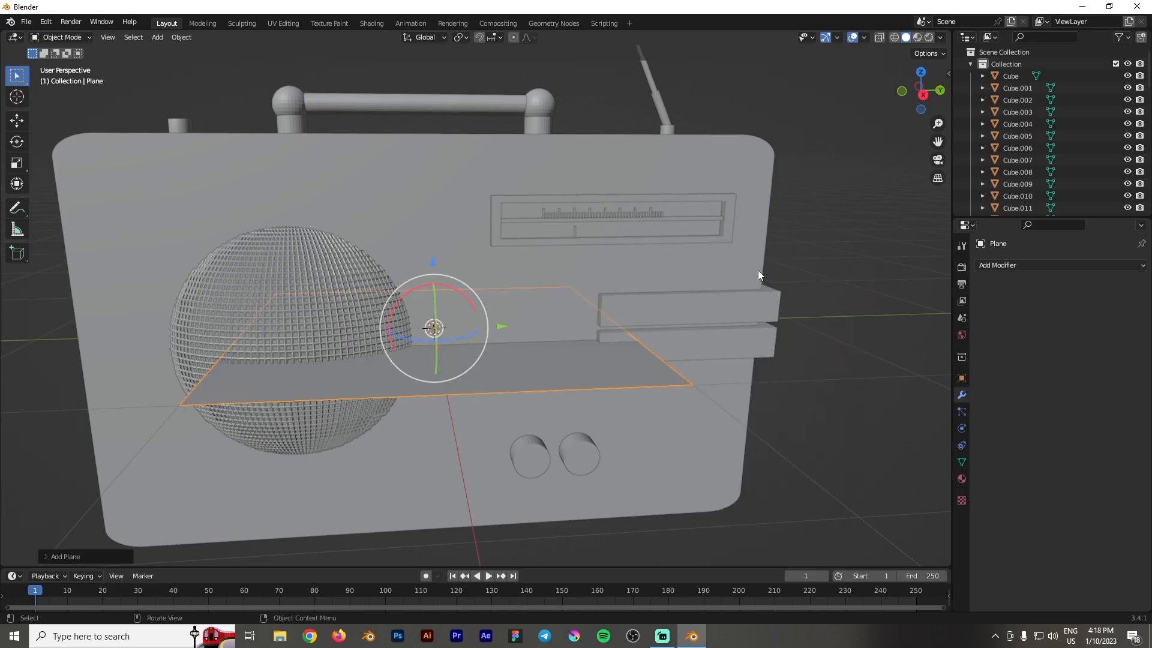
pyautogui.moveTo(439, 305); pyautogui.dragTo(432, 272)
pyautogui.moveTo(628, 254); pyautogui.dragTo(743, 270, button='middle')
pyautogui.moveTo(496, 330); pyautogui.dragTo(480, 372)
pyautogui.moveTo(530, 341); pyautogui.dragTo(708, 357)
pyautogui.moveTo(708, 357); pyautogui.dragTo(688, 345, button='middle')
pyautogui.click(640, 210)
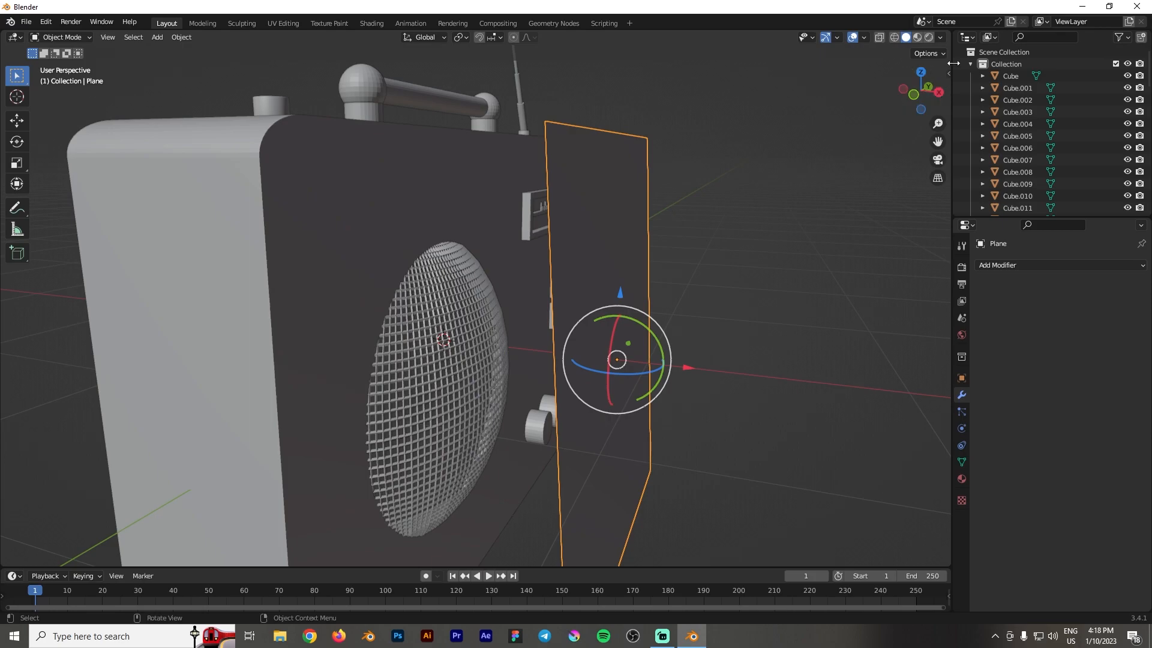
# Set the plane's Y rotation to exactly 90° in its transform values.
pyautogui.moveTo(948, 74); pyautogui.dragTo(827, 78)
pyautogui.click(882, 160)
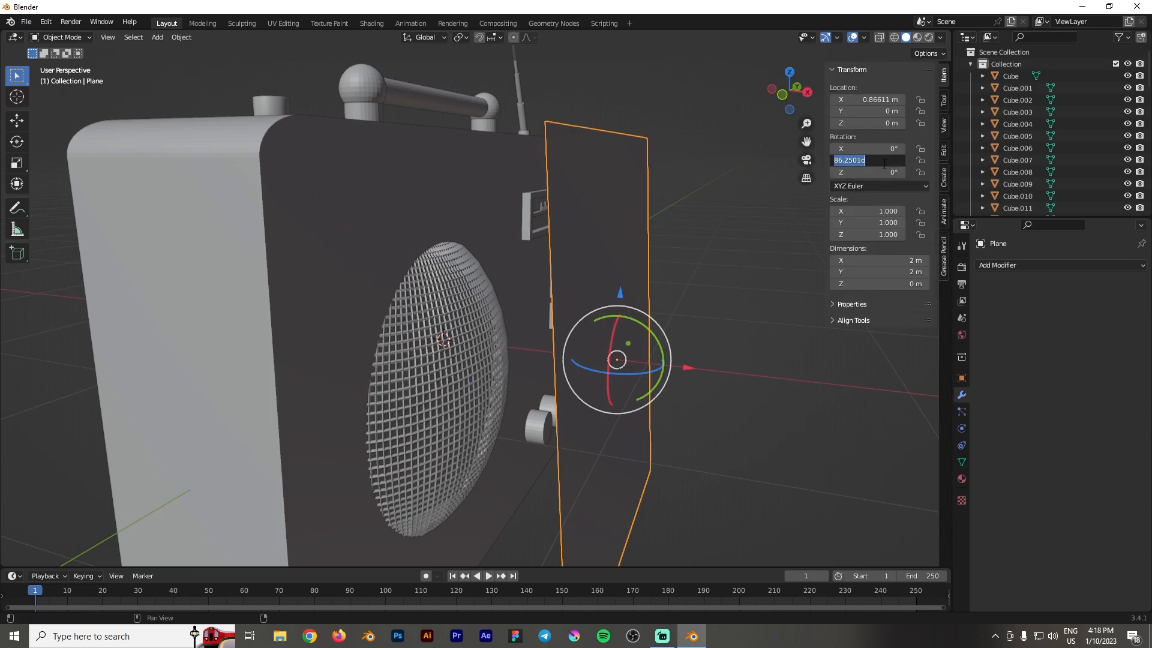
pyautogui.write('90')
pyautogui.press('Return')
pyautogui.click(707, 250)
pyautogui.click(630, 273)
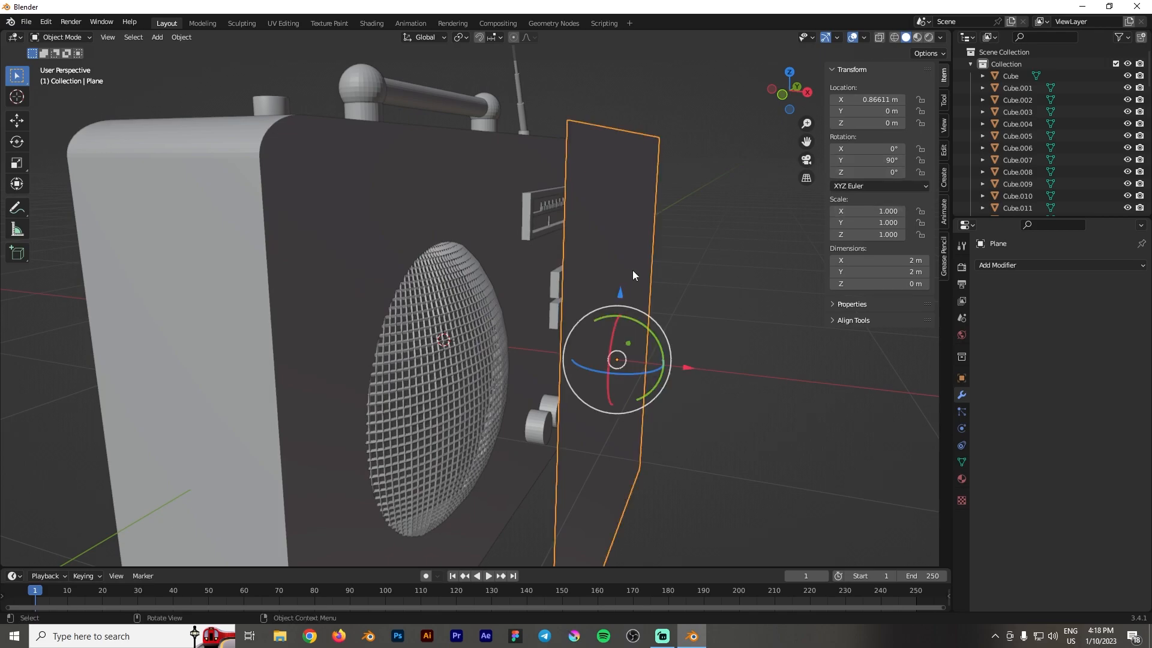
# Scale the plane along Z and Y into a strip about 0.114 m tall and 0.75 m wide.
pyautogui.moveTo(696, 250); pyautogui.dragTo(631, 240, button='middle')
pyautogui.press('s')
pyautogui.press('x')
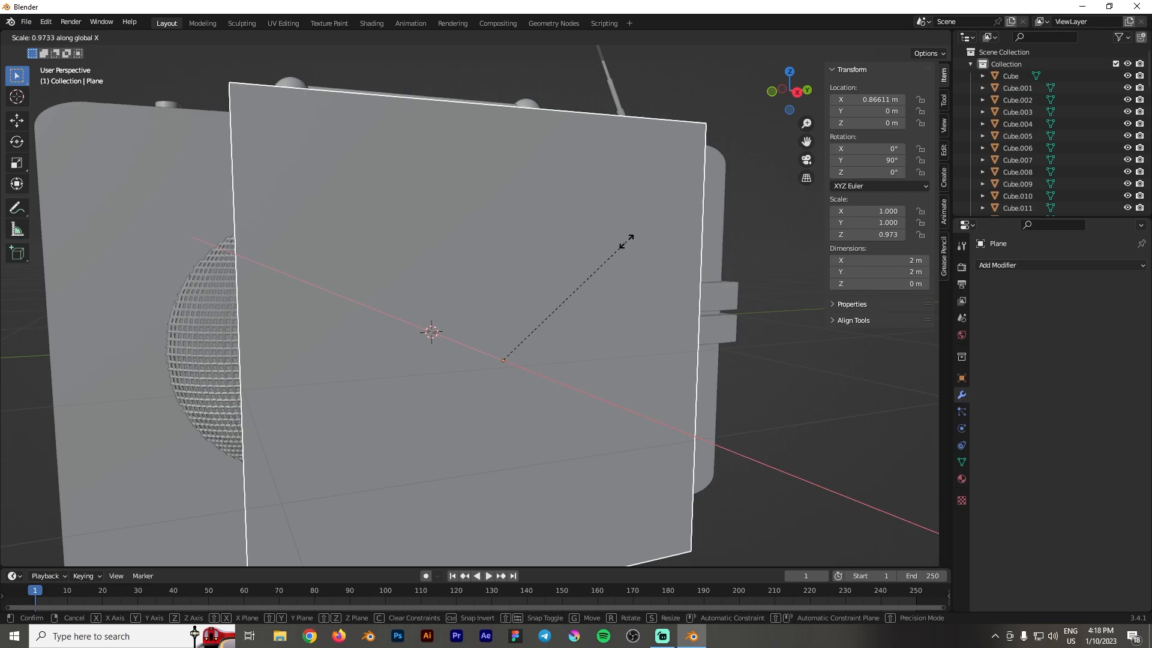
pyautogui.press('z')
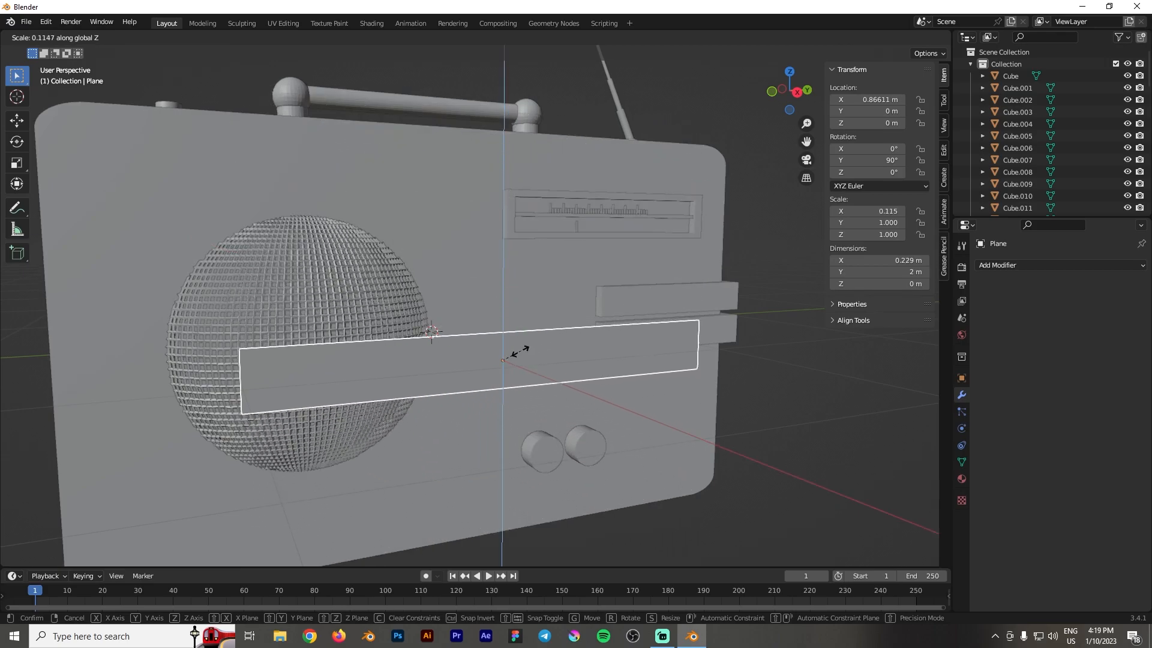
pyautogui.click(512, 357)
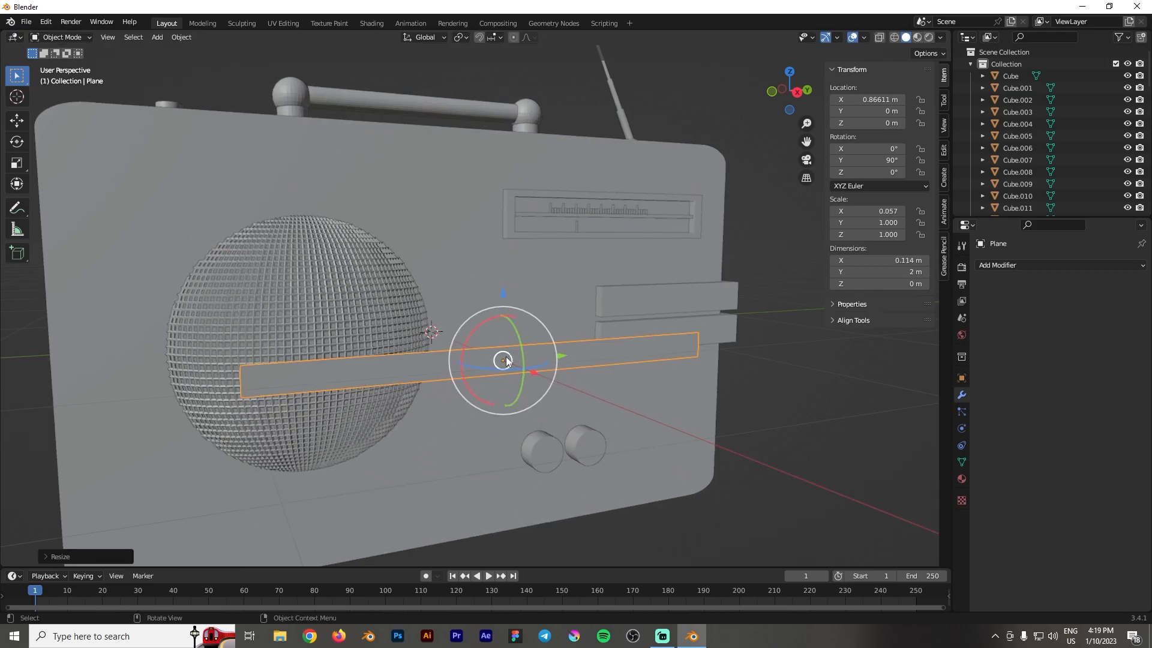
pyautogui.press('s')
pyautogui.press('y')
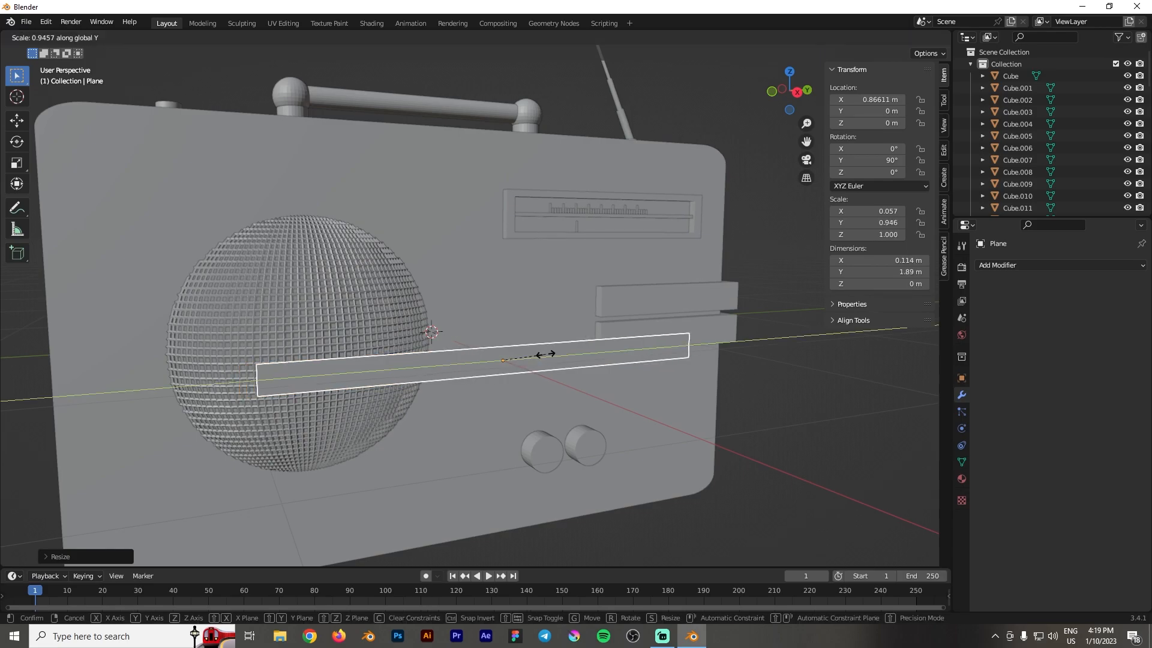
pyautogui.click(514, 358)
# Move the strip plane along Y and Z so it sits in front of the tuning display.
pyautogui.moveTo(578, 359); pyautogui.dragTo(424, 339, button='middle')
pyautogui.press('g')
pyautogui.press('y')
pyautogui.click(643, 366)
pyautogui.press('g')
pyautogui.press('z')
pyautogui.click(616, 149)
# Push the strip plane back along X to about 0.31 m, into the tuning display's recess.
pyautogui.moveTo(616, 150); pyautogui.dragTo(700, 279, button='middle')
pyautogui.moveTo(729, 197); pyautogui.dragTo(627, 193)
pyautogui.moveTo(626, 193); pyautogui.dragTo(496, 228, button='middle')
pyautogui.scroll(6, 650, 196)
pyautogui.moveTo(624, 204); pyautogui.dragTo(620, 207)
pyautogui.moveTo(645, 207); pyautogui.dragTo(696, 206, button='middle')
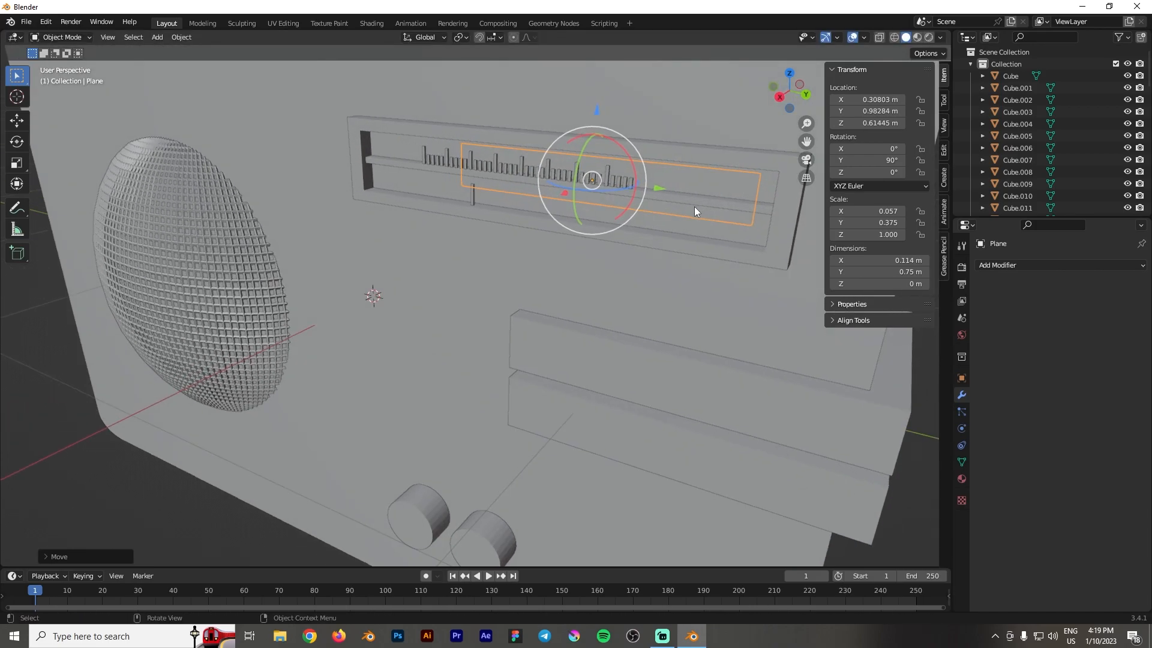
# Scale the strip plane up by about 1.12 and widen it along Y towards the display's width.
pyautogui.press('s')
pyautogui.click(707, 207)
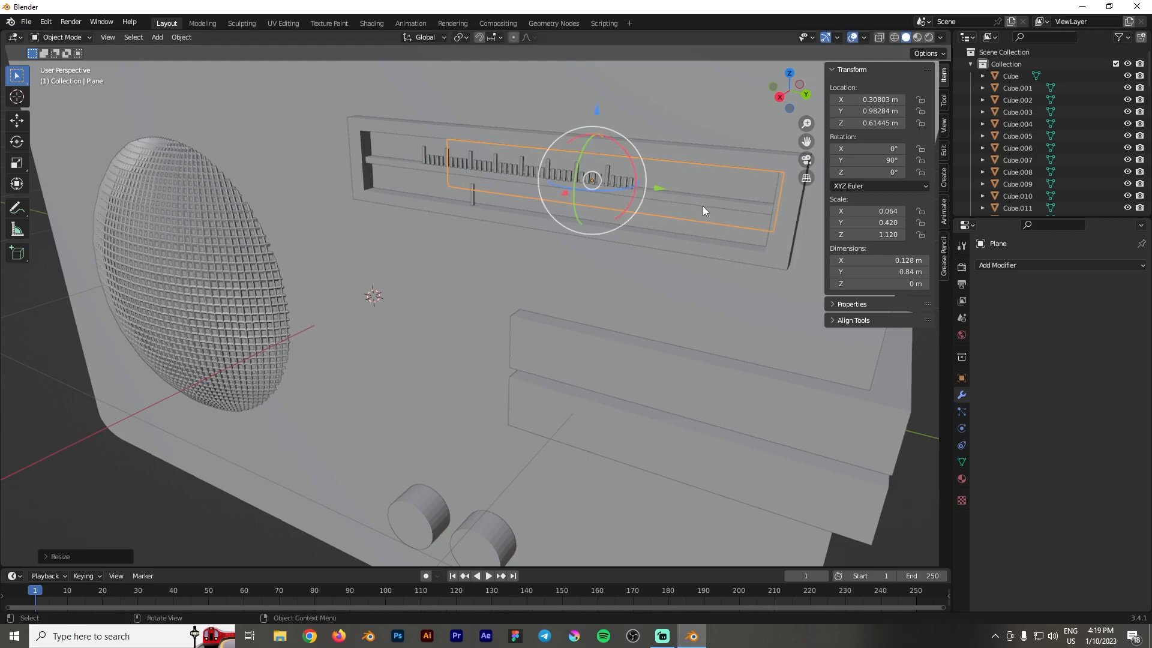
pyautogui.press('s')
pyautogui.press('y')
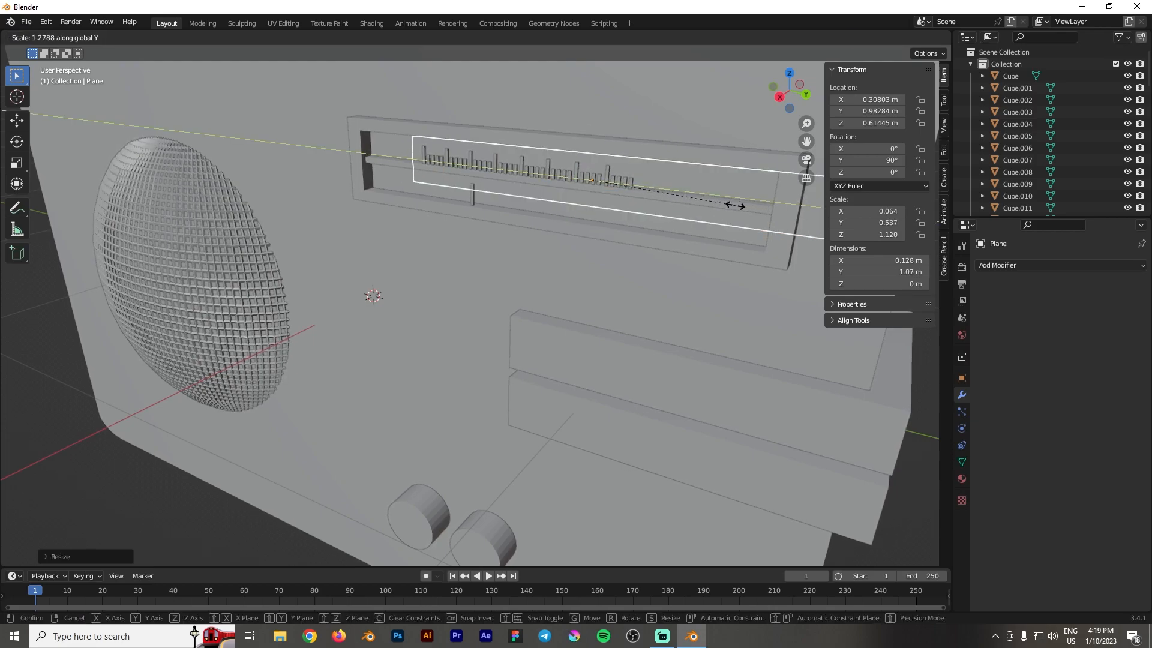
pyautogui.click(659, 194)
# Shift the plane along Y and Z and enlarge it to about 1.13 m wide to fill the display opening.
pyautogui.moveTo(655, 189); pyautogui.dragTo(605, 186)
pyautogui.press('s')
pyautogui.click(612, 187)
pyautogui.moveTo(547, 107); pyautogui.dragTo(547, 113)
pyautogui.press('s')
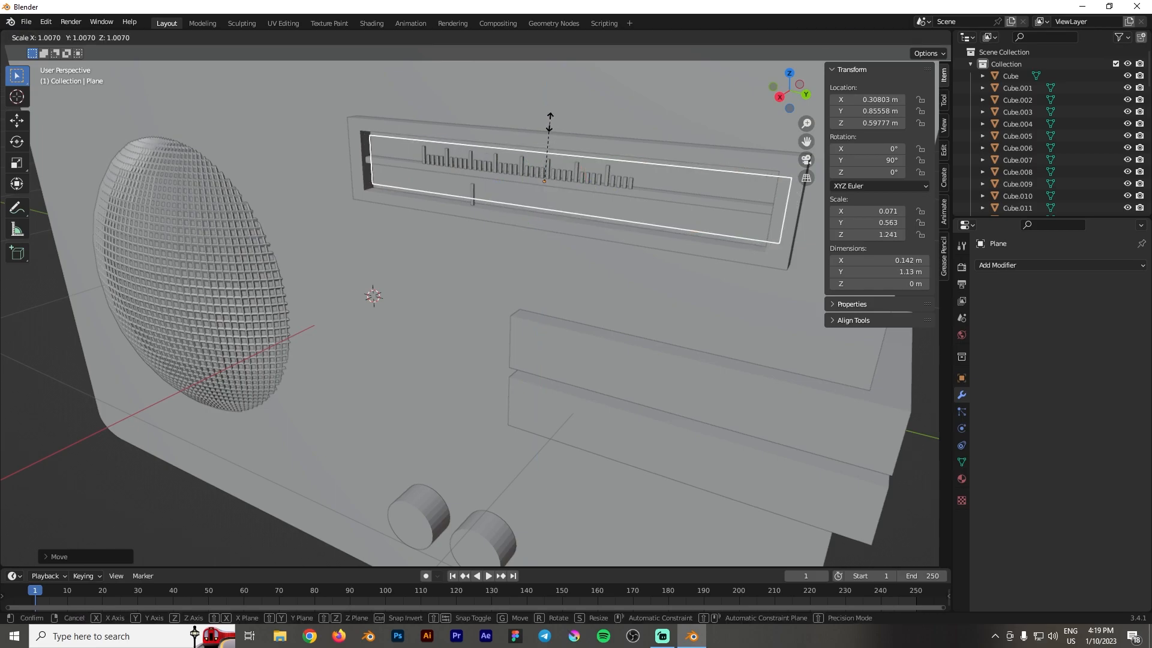
pyautogui.click(579, 120)
# Duplicate the display plane and move the copy forward along X to about 0.34 m.
pyautogui.moveTo(579, 120); pyautogui.dragTo(584, 174, button='middle')
pyautogui.hotkey('shift', 'd')
pyautogui.click(585, 174)
pyautogui.moveTo(584, 174); pyautogui.dragTo(594, 178)
pyautogui.moveTo(594, 178); pyautogui.dragTo(561, 150, button='middle')
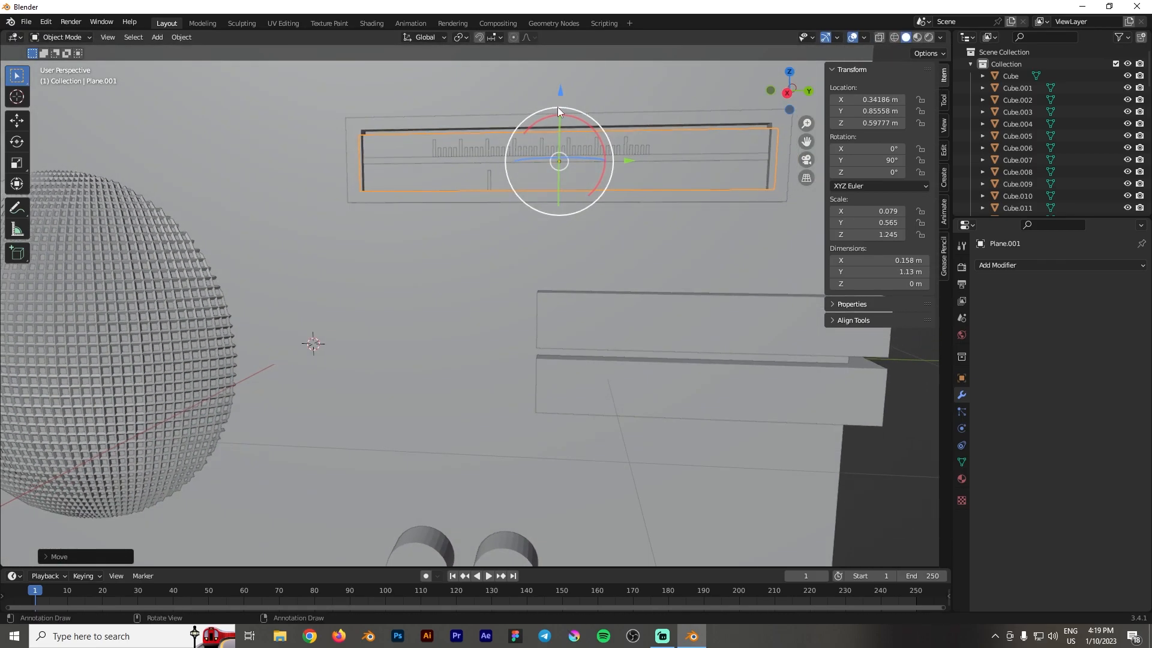
pyautogui.press('h')
pyautogui.click(723, 145)
pyautogui.hotkey('ctrl', 'z')
pyautogui.hotkey('ctrl', 'z')
pyautogui.hotkey('ctrl', 'z')
pyautogui.press('h')
pyautogui.moveTo(654, 164); pyautogui.dragTo(580, 168, button='middle')
pyautogui.hotkey('ctrl', 'z')
# Adjust the plane along X, raise it to about 0.604 m and stretch it along Z to about 0.176 m tall.
pyautogui.moveTo(434, 176); pyautogui.dragTo(426, 175)
pyautogui.moveTo(577, 168); pyautogui.dragTo(654, 163, button='middle')
pyautogui.press('s')
pyautogui.press('z')
pyautogui.click(656, 162)
pyautogui.moveTo(563, 94); pyautogui.dragTo(562, 91)
pyautogui.press('s')
pyautogui.press('z')
pyautogui.click(576, 82)
# Duplicate the stretched plane and position the copy at about 0.356 m in X to cover the tuning display.
pyautogui.hotkey('shift', 'd')
pyautogui.rightClick(634, 128)
pyautogui.moveTo(633, 129); pyautogui.dragTo(533, 133, button='middle')
pyautogui.moveTo(479, 150); pyautogui.dragTo(468, 148)
pyautogui.moveTo(435, 149); pyautogui.dragTo(564, 153, button='middle')
pyautogui.moveTo(690, 168); pyautogui.dragTo(602, 172, button='middle')
pyautogui.moveTo(463, 181); pyautogui.dragTo(459, 180)
pyautogui.moveTo(553, 235); pyautogui.dragTo(646, 243, button='middle')
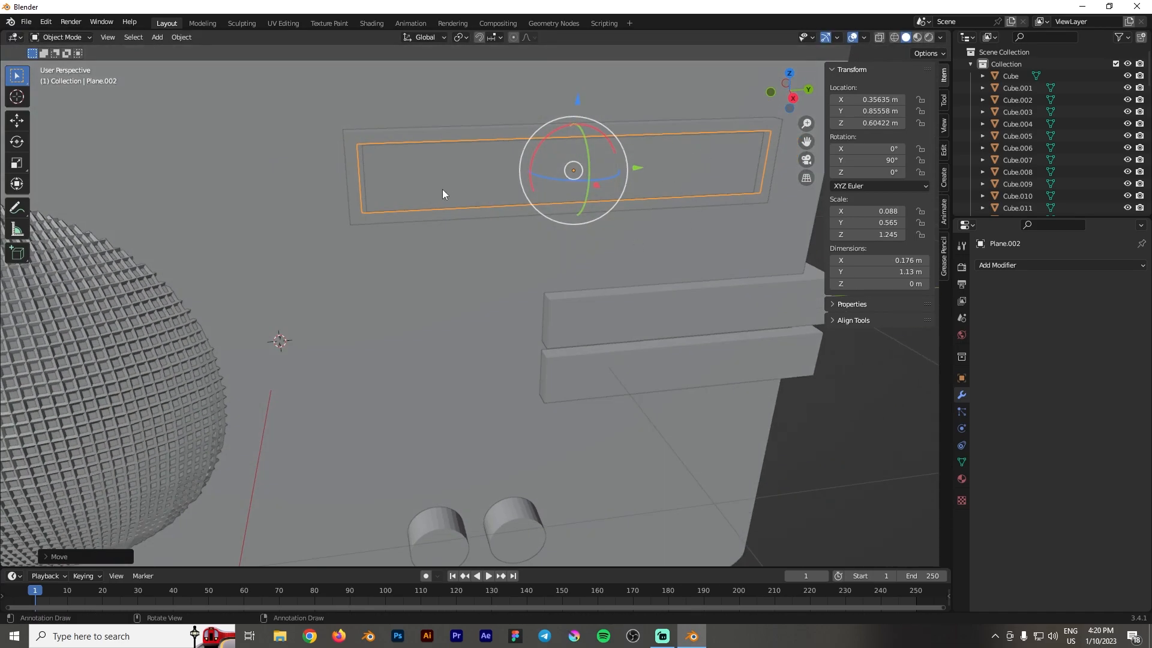
# Give the front display plane a new material with a light blue base color, hue 0.542 and saturation 0.448.
pyautogui.click(962, 479)
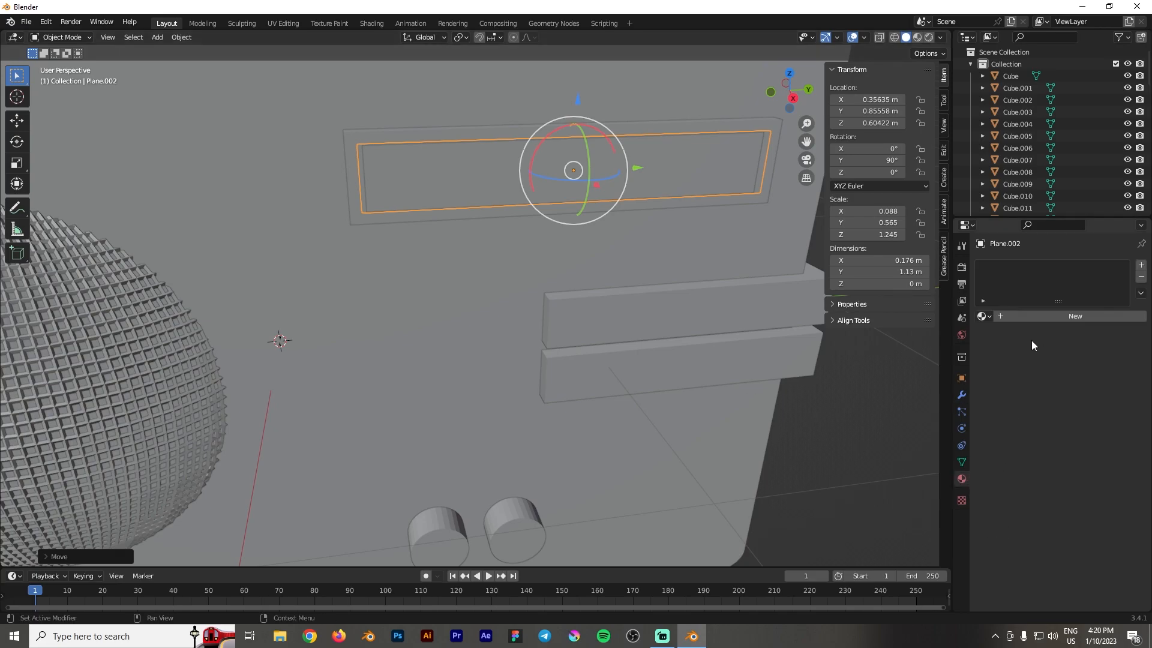
pyautogui.click(1036, 317)
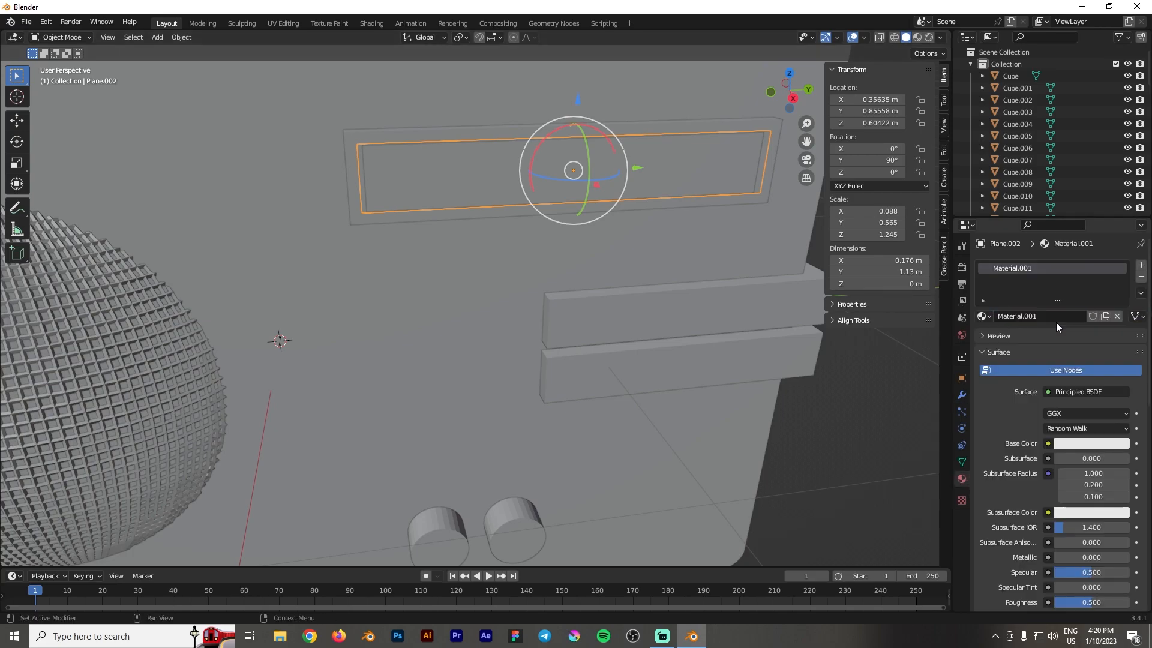
pyautogui.click(1072, 446)
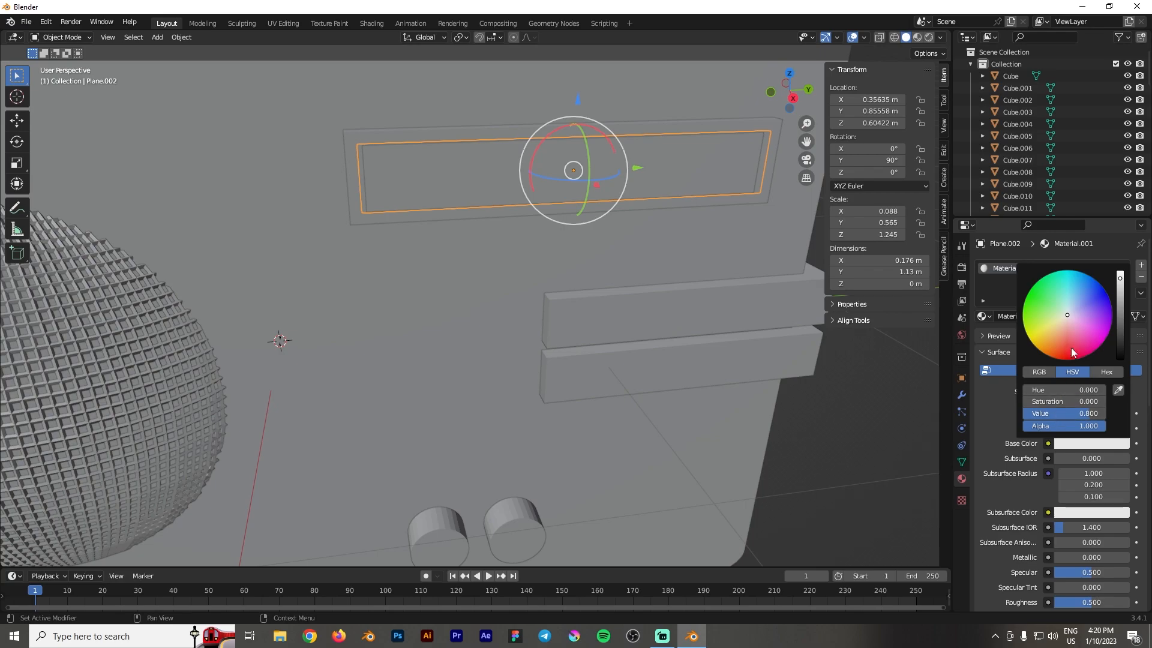
pyautogui.click(1070, 308)
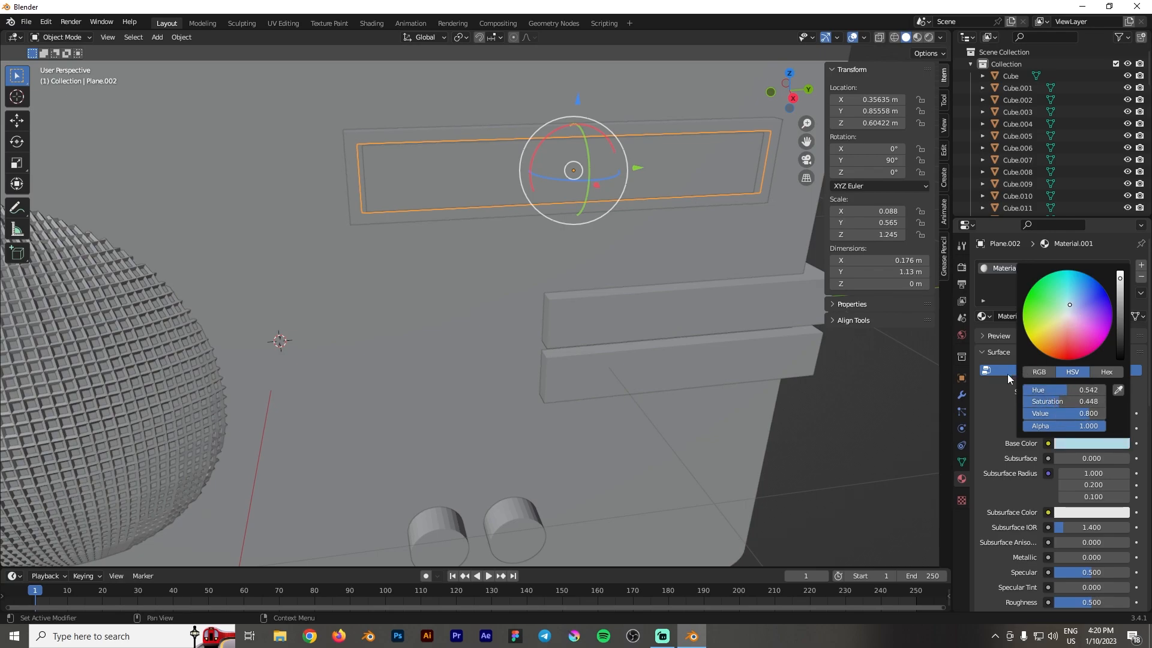
# Enable Screen Space Refraction for the blue material and Screen Space Reflections with Refraction in the Eevee render settings.
pyautogui.scroll(-15, 1035, 461)
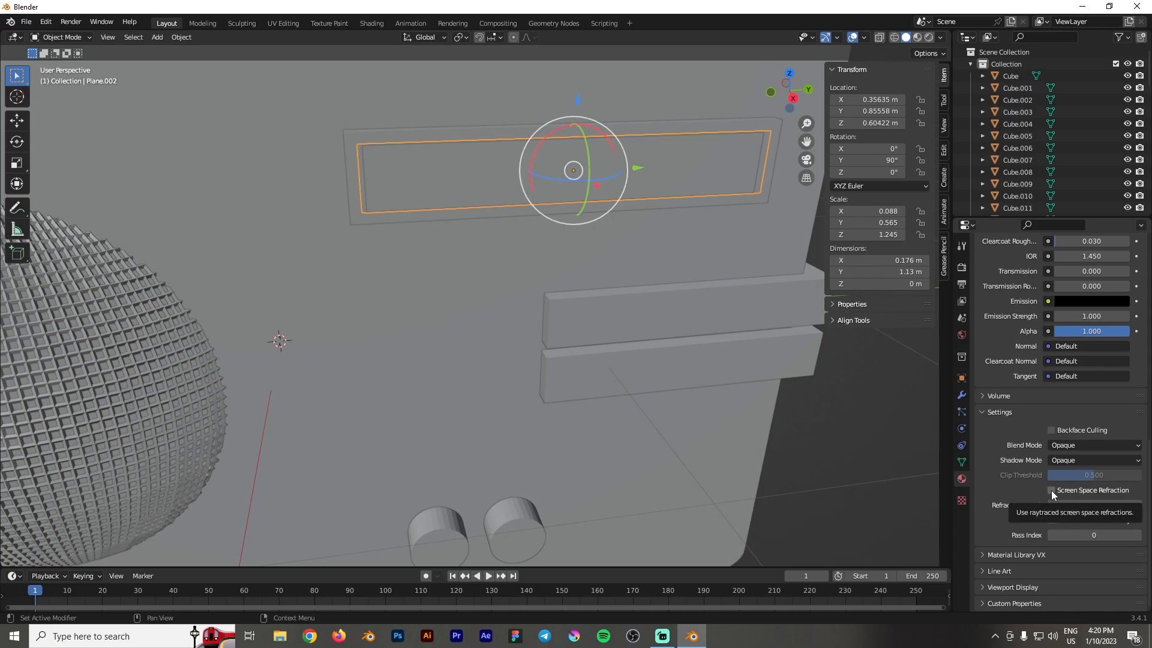
pyautogui.click(1051, 490)
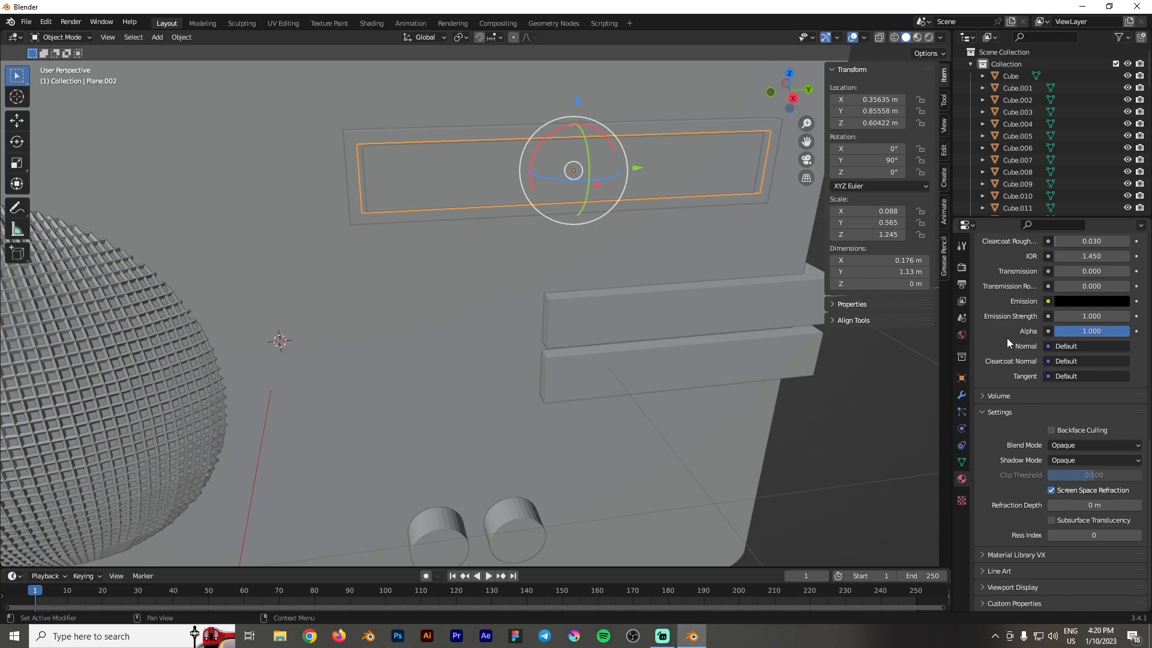
pyautogui.click(962, 267)
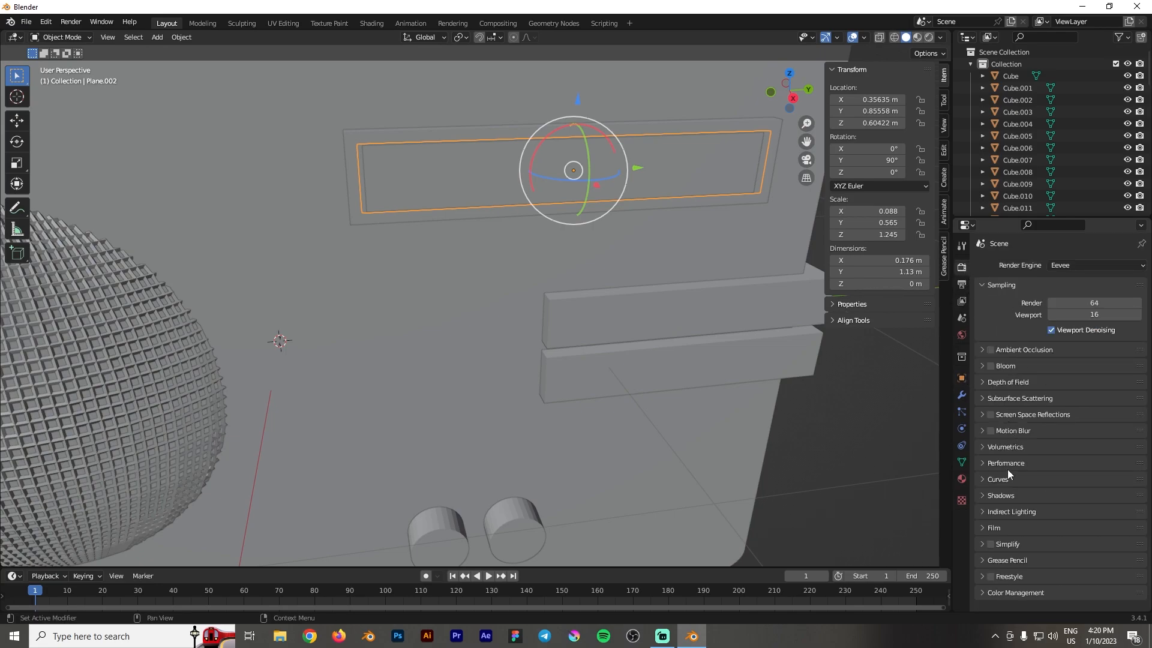
pyautogui.click(979, 415)
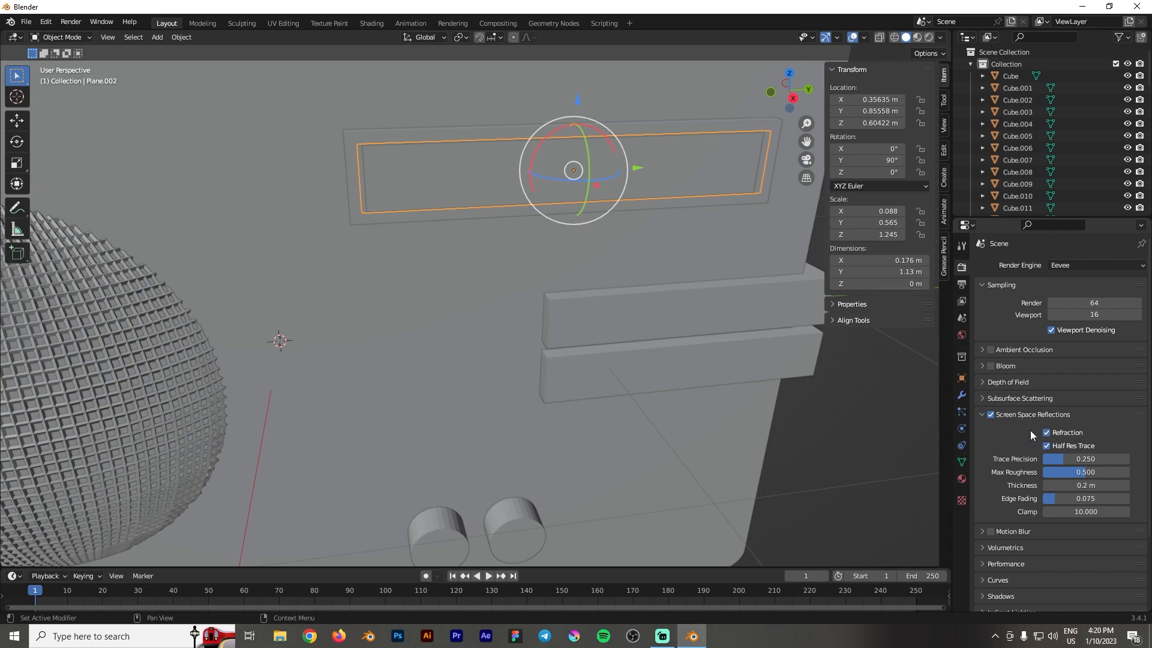
pyautogui.click(981, 415)
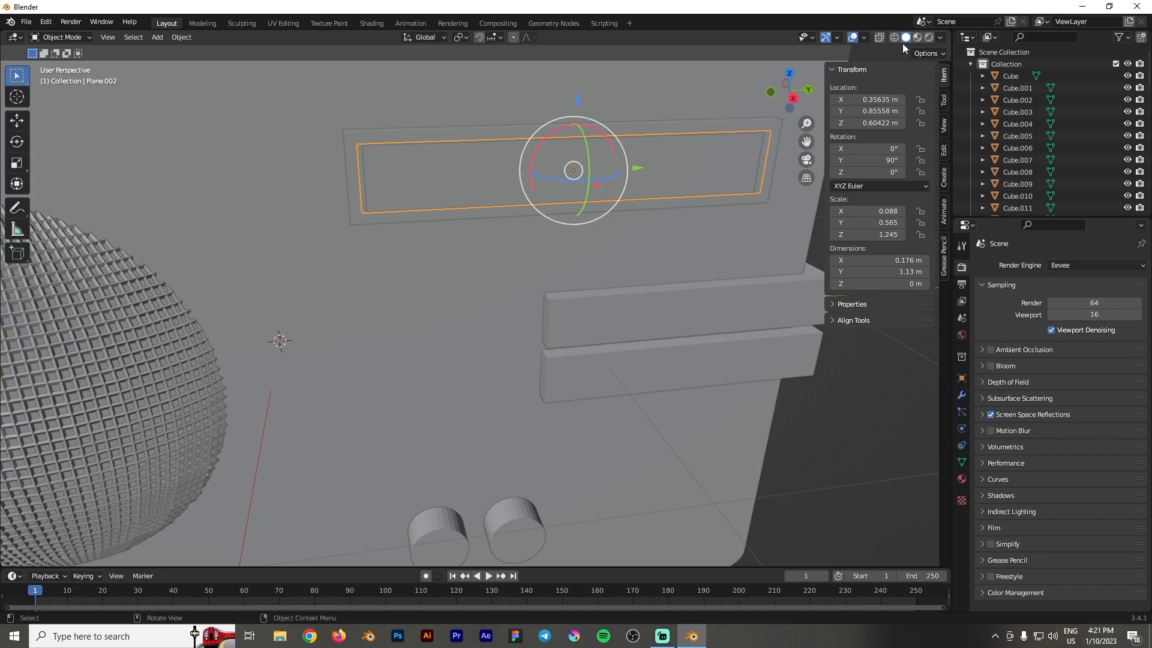
# Preview the blue display plane in rendered shading and in material preview shading.
pyautogui.click(929, 38)
pyautogui.moveTo(728, 176)
pyautogui.mouseDown(button='middle')
pyautogui.moveTo(707, 163)
pyautogui.moveTo(599, 177)
pyautogui.moveTo(683, 175)
pyautogui.mouseUp(button='middle')
pyautogui.click(917, 37)
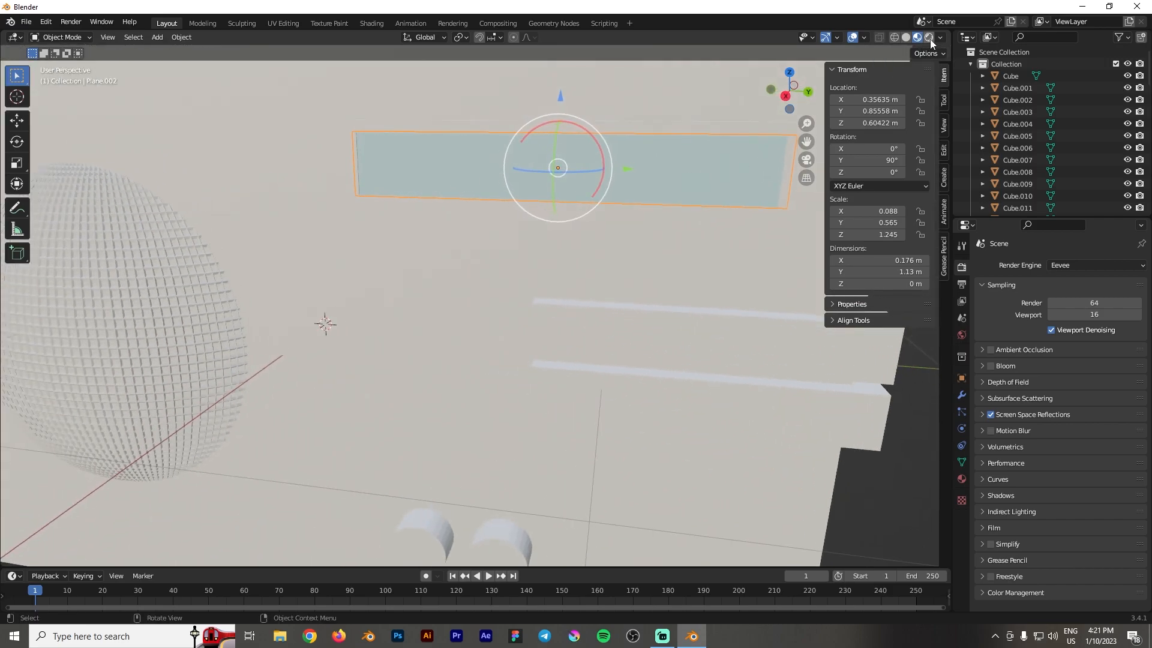
# Set the blue display material's roughness to 0 and transmission to 1, and check it in material preview shading.
pyautogui.click(928, 38)
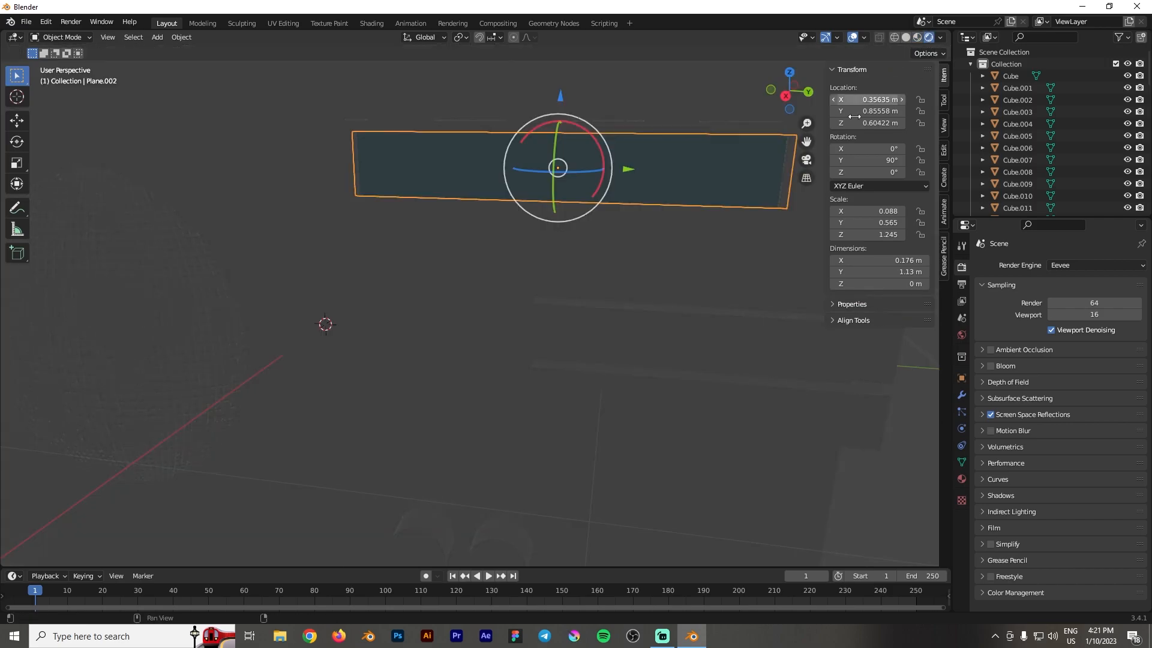
pyautogui.click(962, 479)
pyautogui.scroll(-6, 1037, 474)
pyautogui.scroll(-2, 1039, 480)
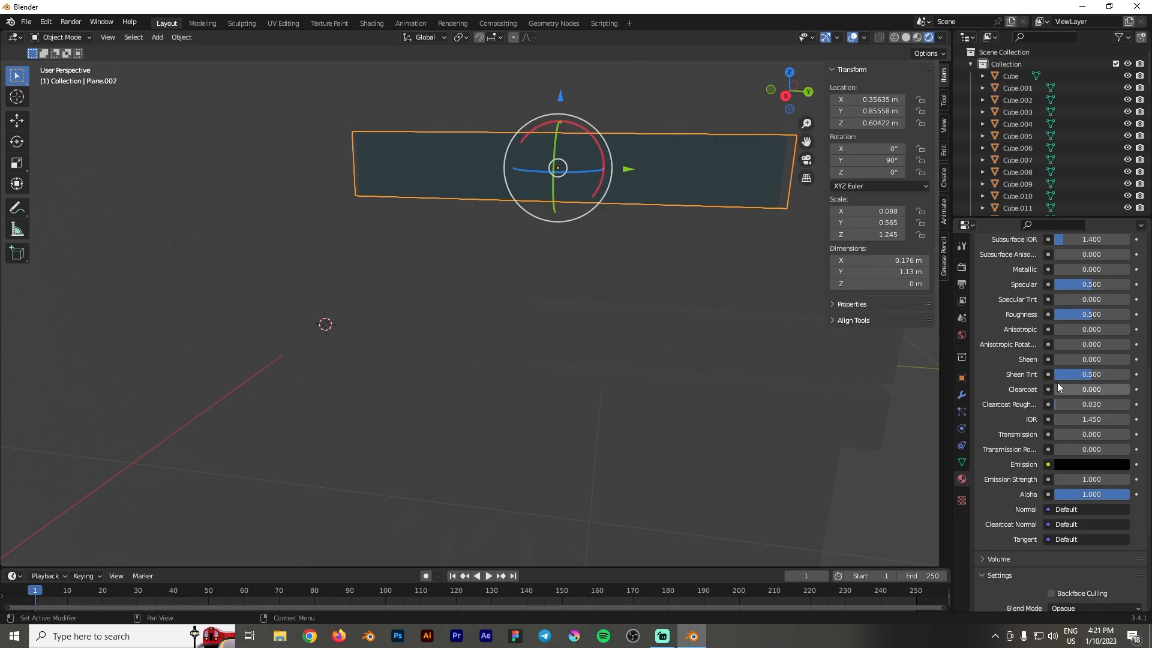
pyautogui.scroll(-1, 1062, 336)
pyautogui.moveTo(1090, 338); pyautogui.dragTo(1053, 338)
pyautogui.moveTo(1056, 458); pyautogui.dragTo(1130, 459)
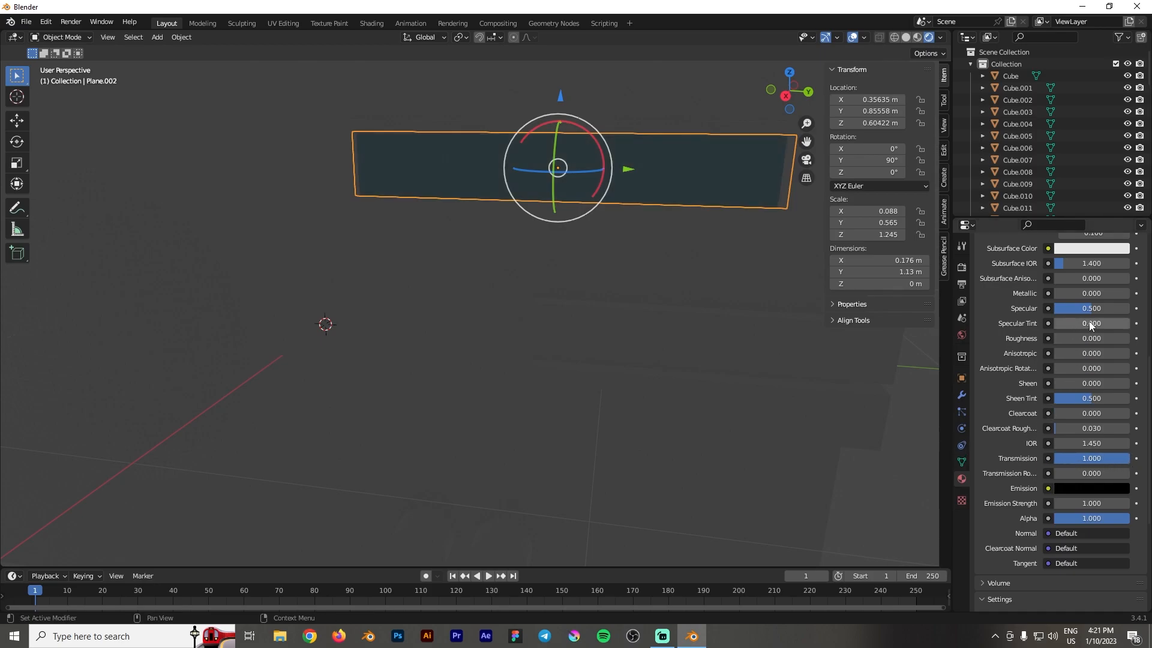
pyautogui.scroll(-4, 776, 324)
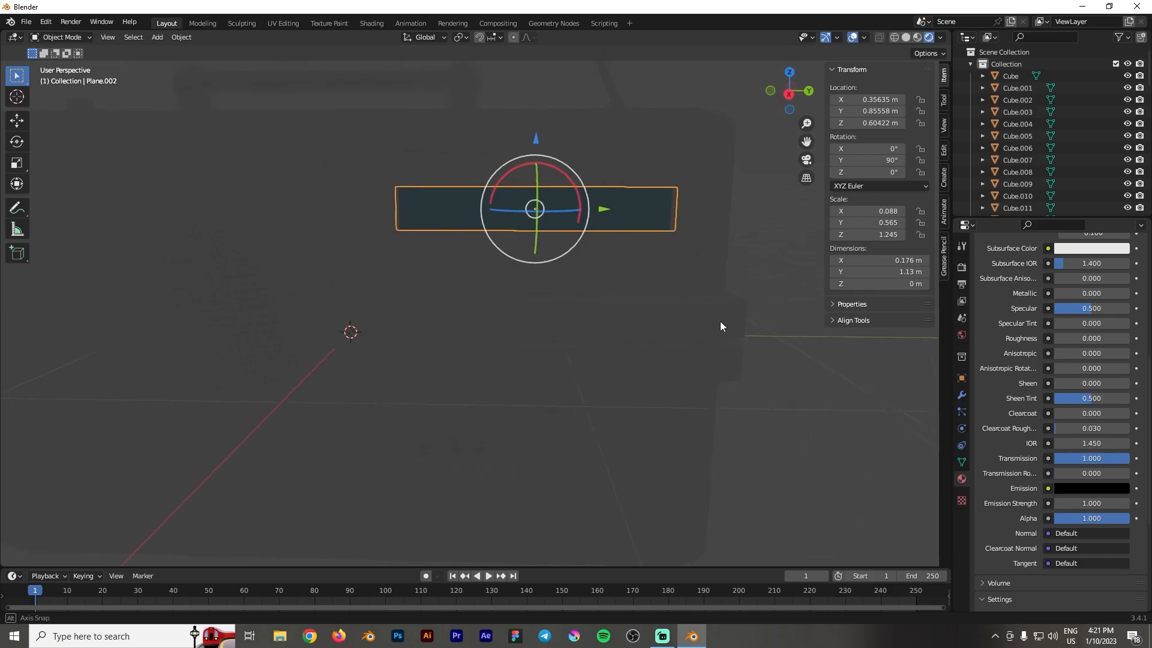
pyautogui.click(918, 37)
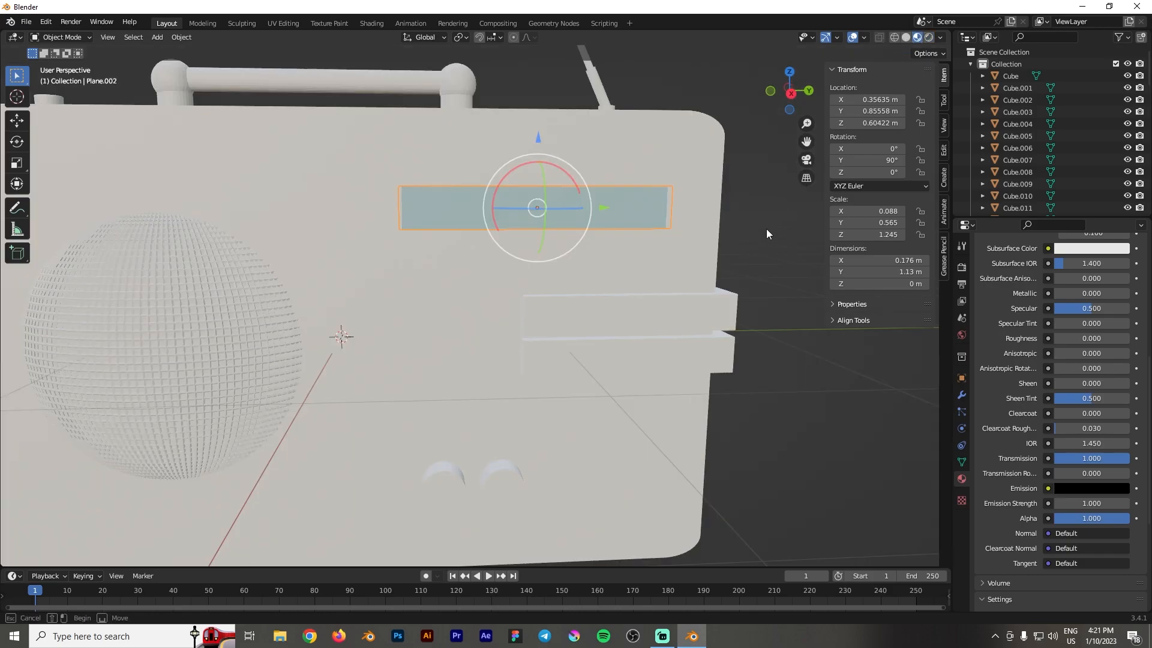
pyautogui.moveTo(774, 227); pyautogui.dragTo(762, 249, button='middle')
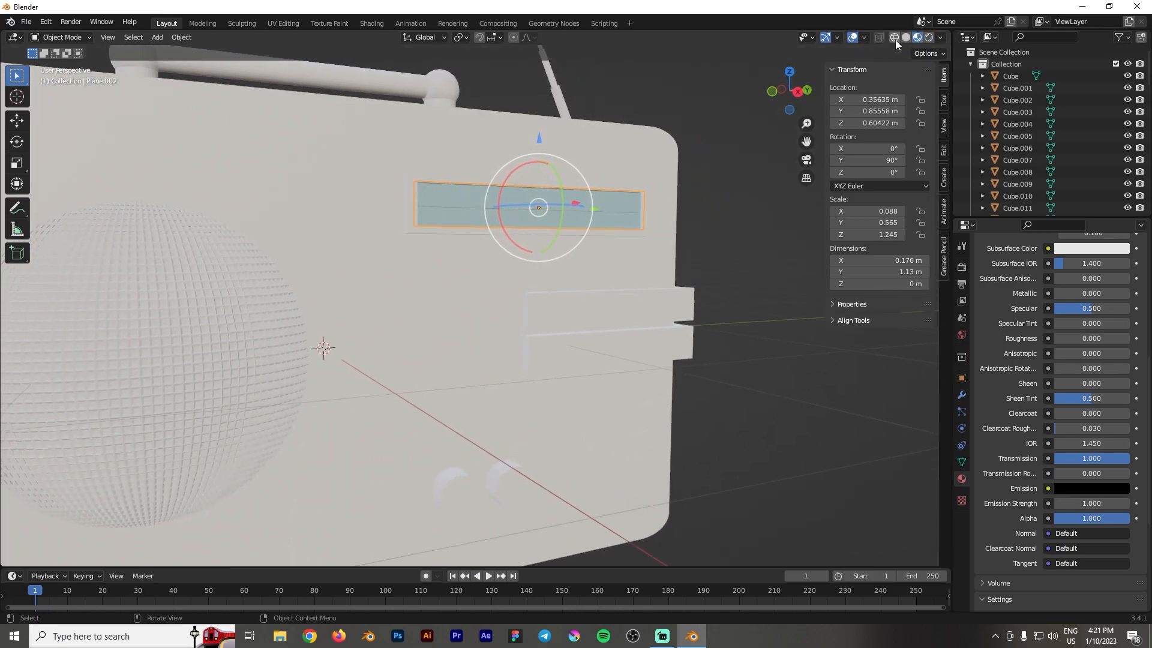
# Return to solid shading and add a torus with a 0.9 m major radius and a 0.02 m minor radius.
pyautogui.click(903, 39)
pyautogui.click(721, 195)
pyautogui.moveTo(648, 204); pyautogui.dragTo(603, 213, button='middle')
pyautogui.moveTo(111, 324); pyautogui.dragTo(250, 289, button='middle')
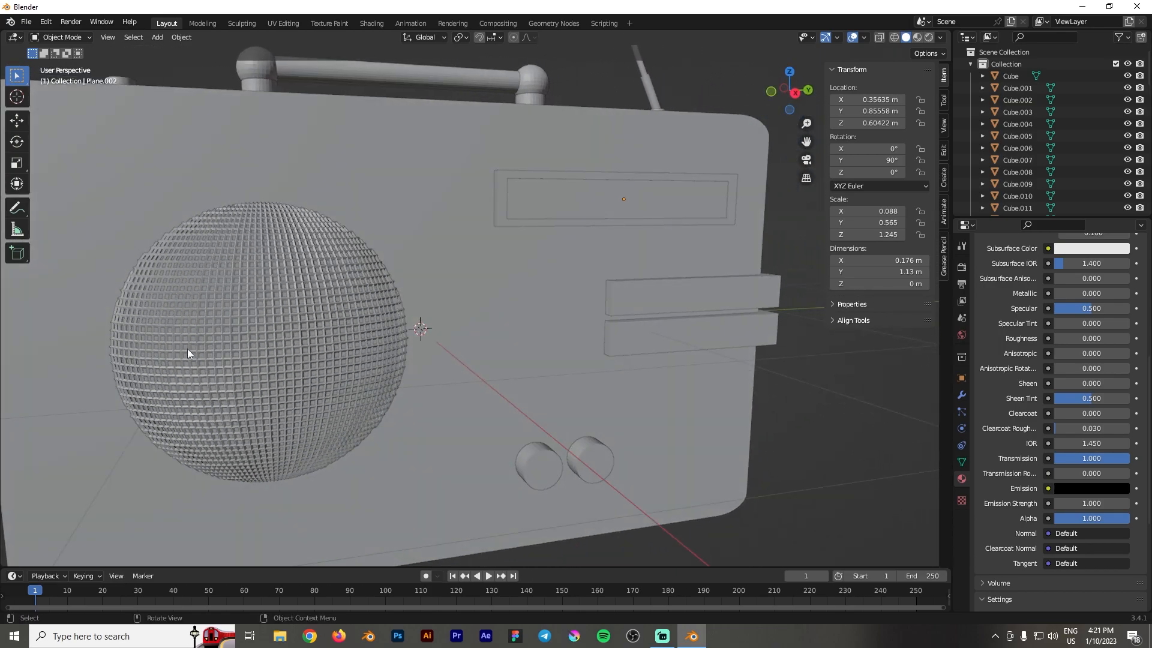
pyautogui.scroll(-2, 296, 301)
pyautogui.hotkey('shift', 'a')
pyautogui.moveTo(318, 348)
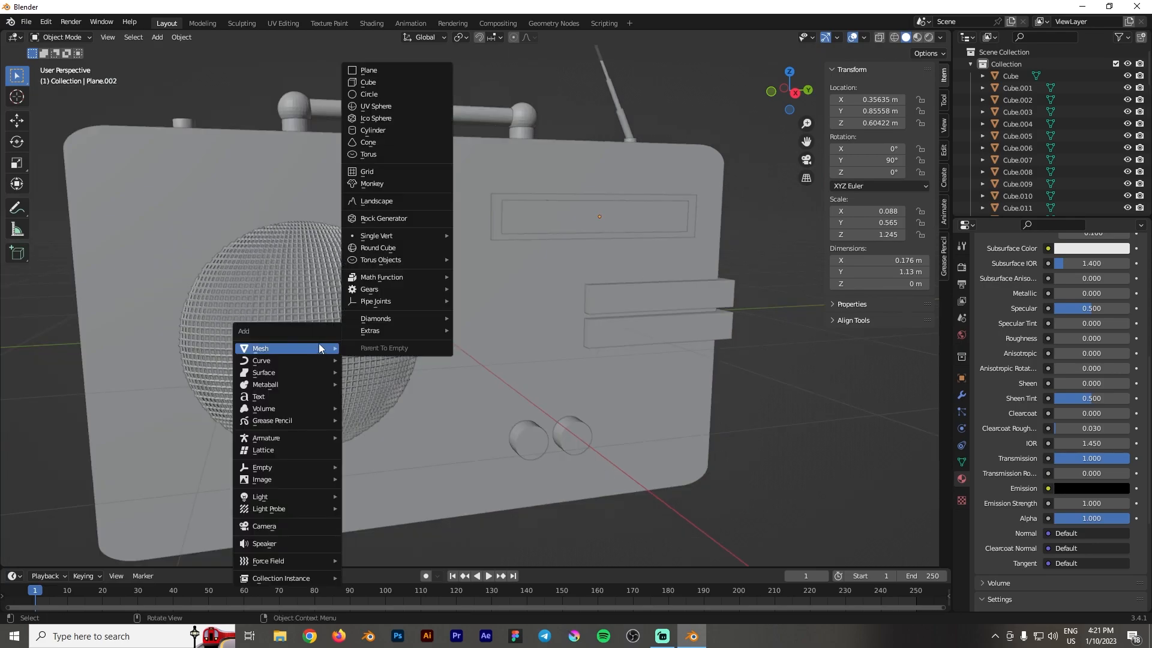
pyautogui.click(368, 154)
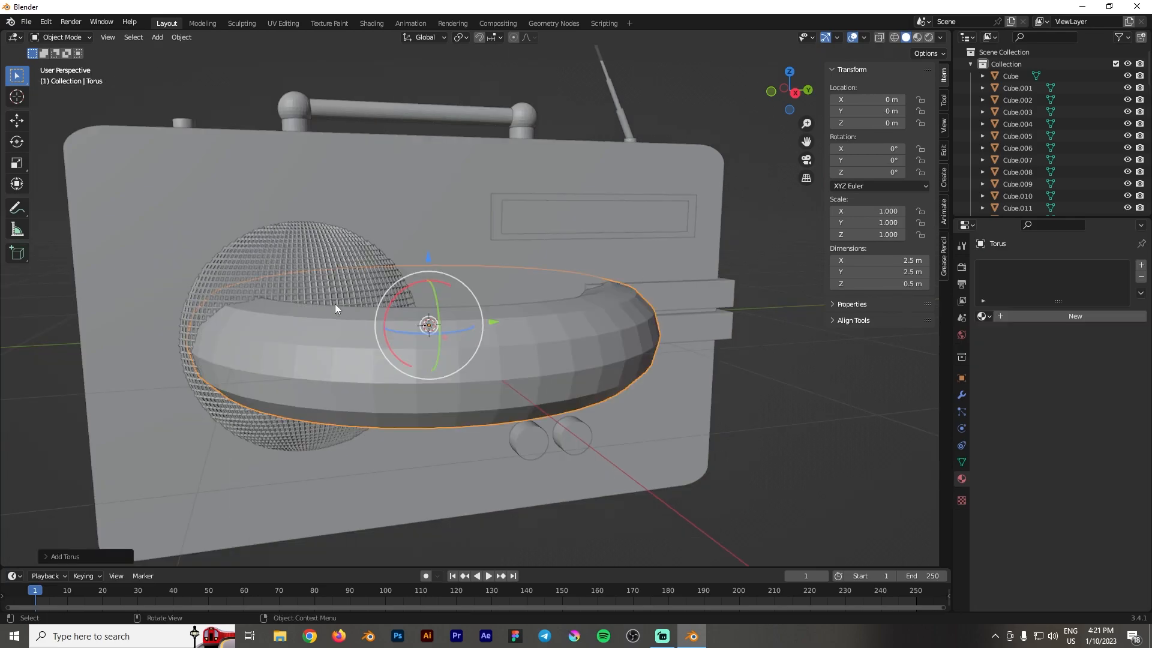
pyautogui.click(81, 552)
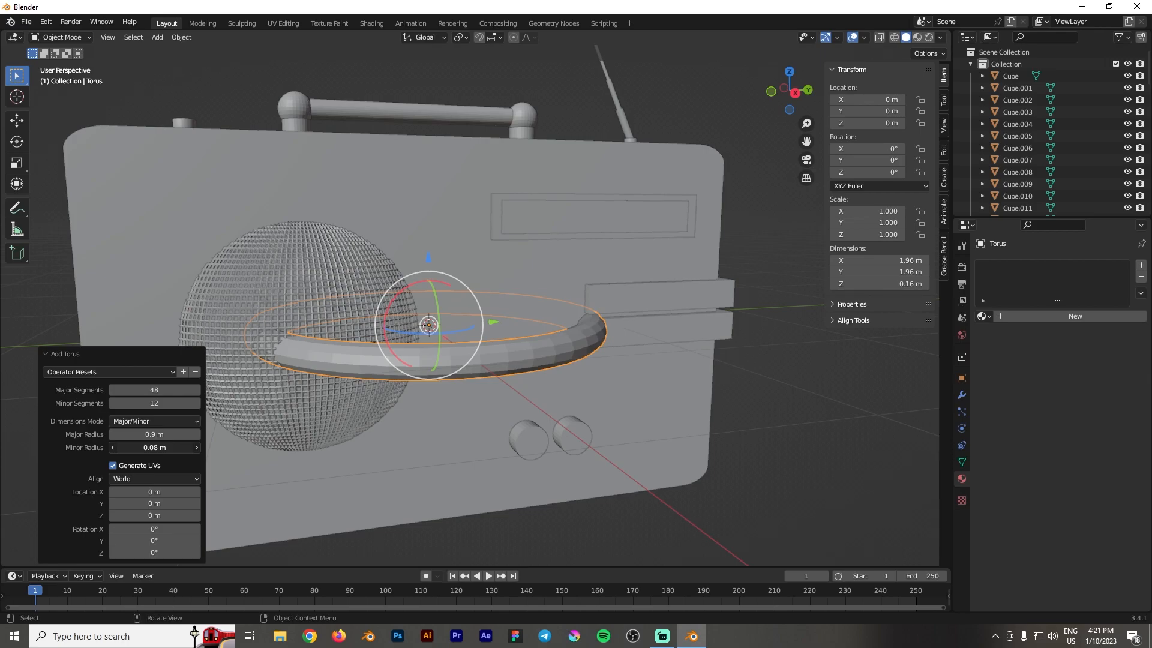
pyautogui.moveTo(154, 448); pyautogui.dragTo(136, 448)
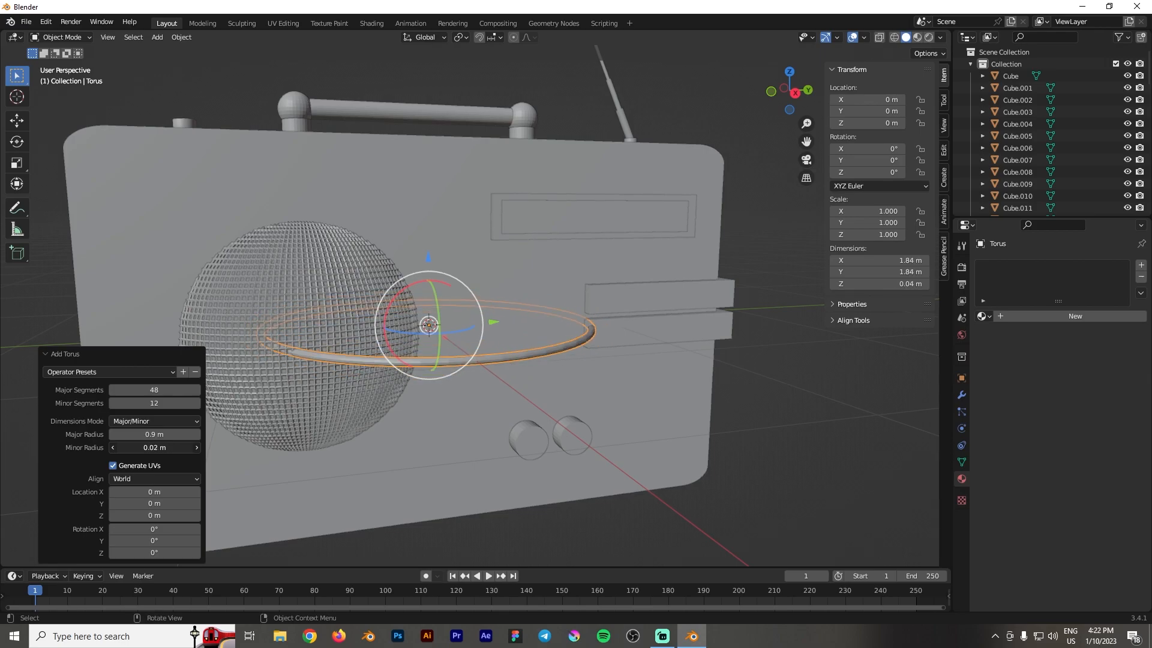
pyautogui.click(63, 295)
# Rotate the torus 90° about Y, scale it to about 0.587 and move it to the grille at about X 0.386 m, Y -0.723 m.
pyautogui.moveTo(449, 372); pyautogui.dragTo(587, 391, button='middle')
pyautogui.click(577, 386)
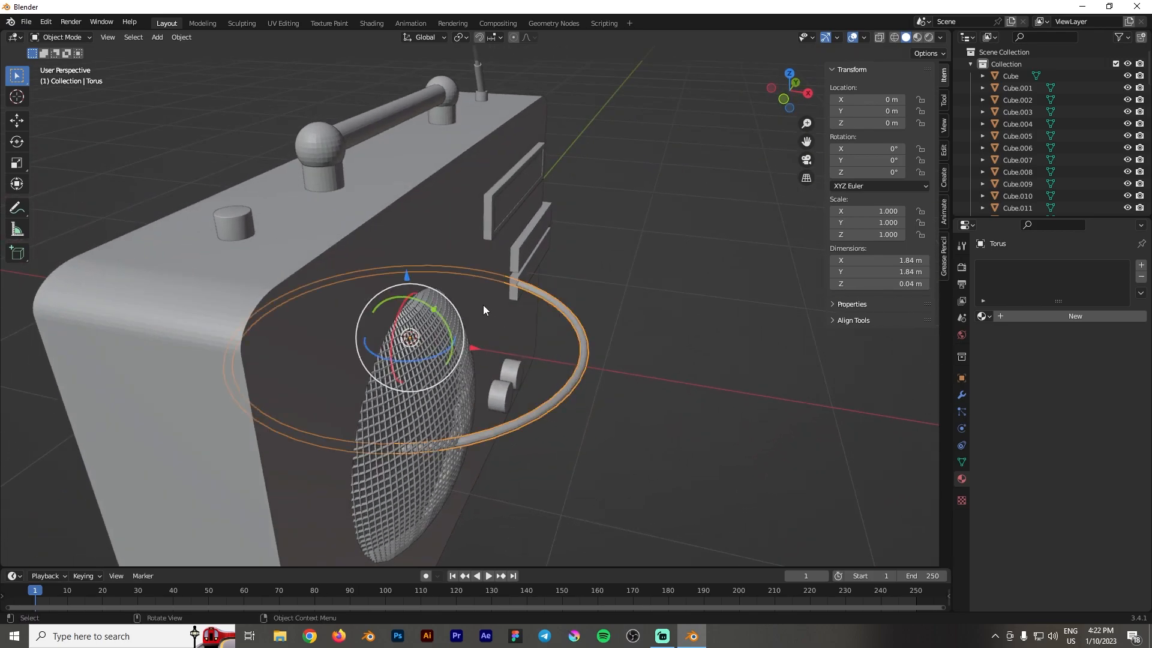
pyautogui.press('g')
pyautogui.press('y')
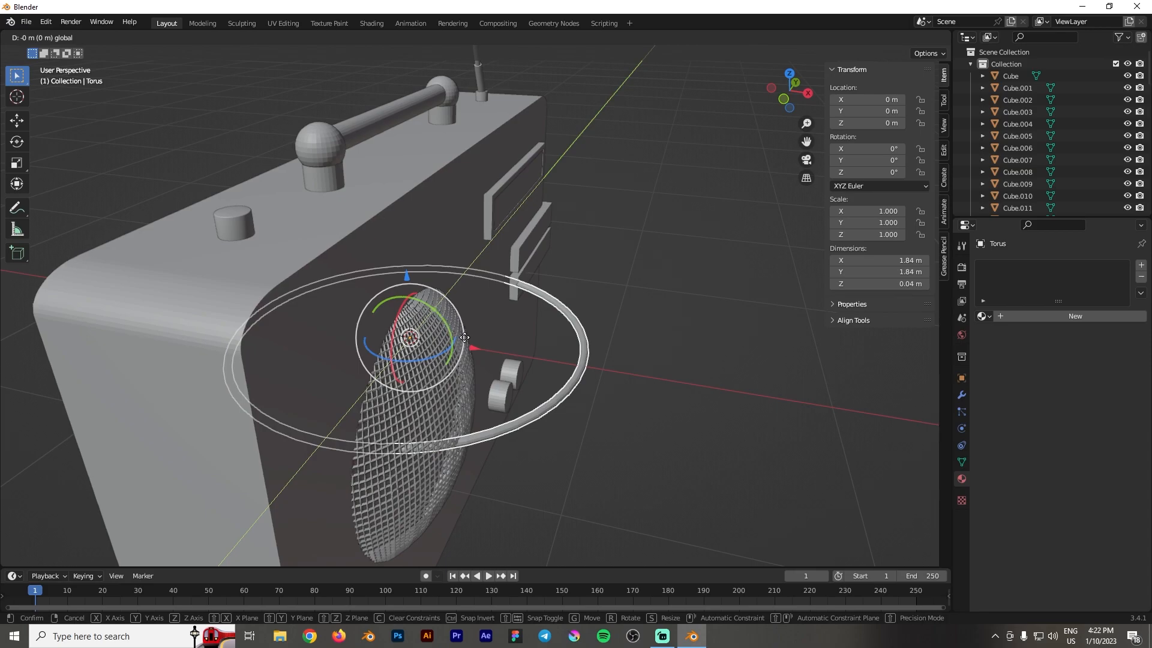
pyautogui.click(463, 337)
pyautogui.click(439, 312)
pyautogui.moveTo(439, 312); pyautogui.dragTo(504, 382)
pyautogui.click(577, 360)
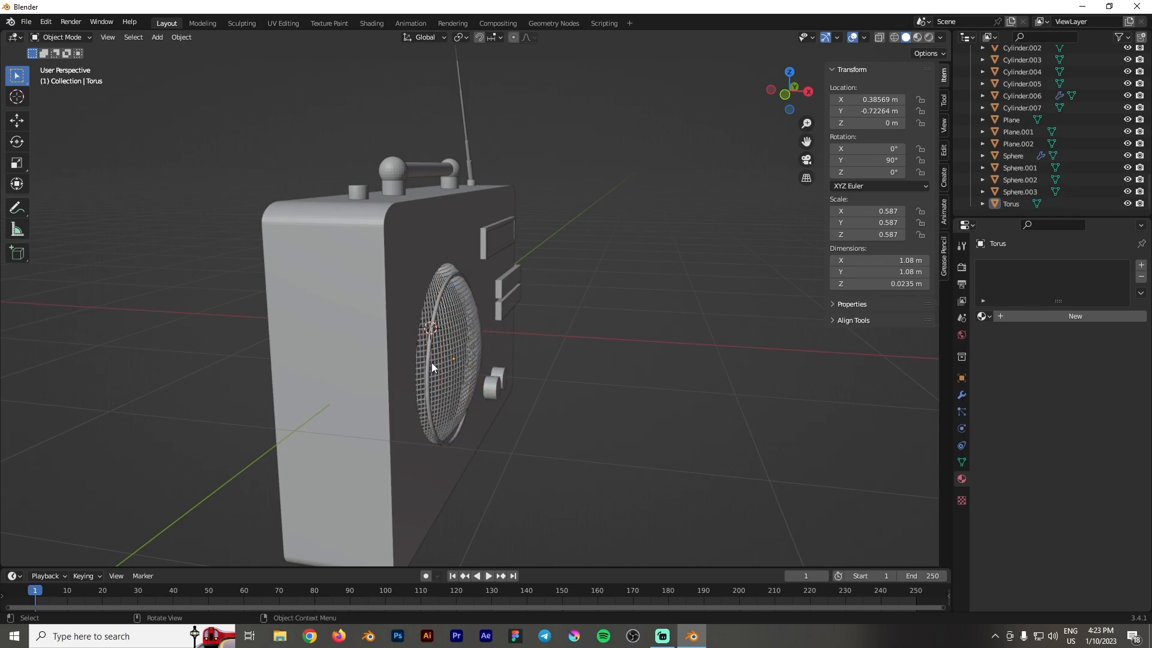
# Move the torus back along X to about 0.32 m so it sits against the radio's front face.
pyautogui.click(431, 363)
pyautogui.press('g')
pyautogui.press('x')
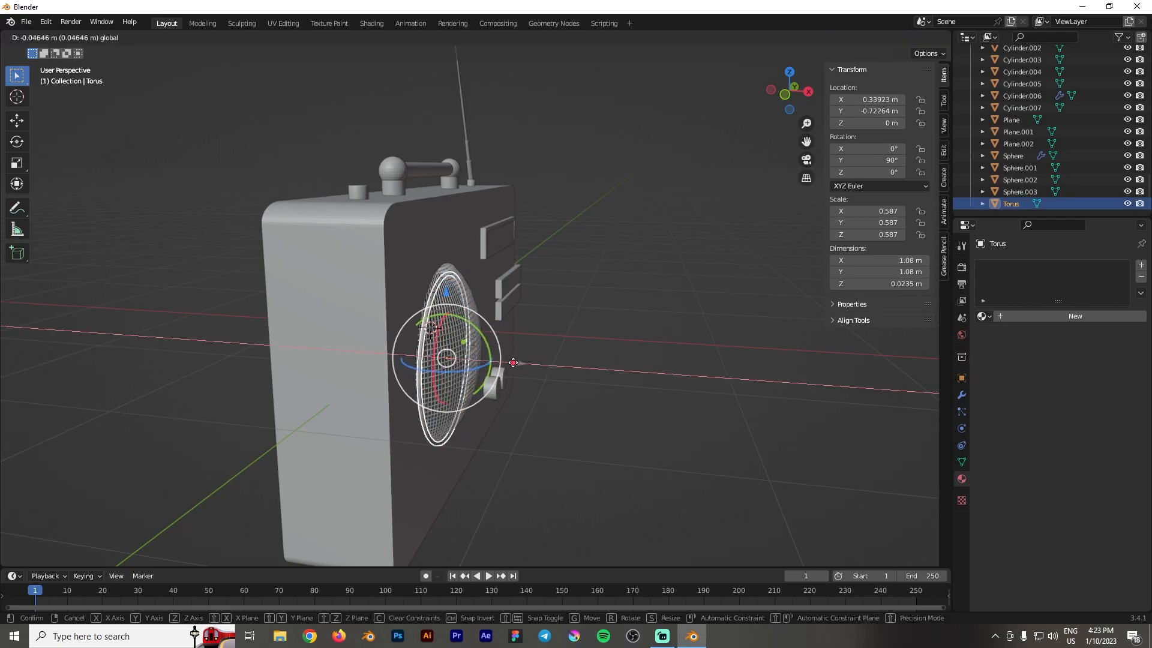
pyautogui.click(507, 360)
pyautogui.moveTo(506, 360); pyautogui.dragTo(443, 340, button='middle')
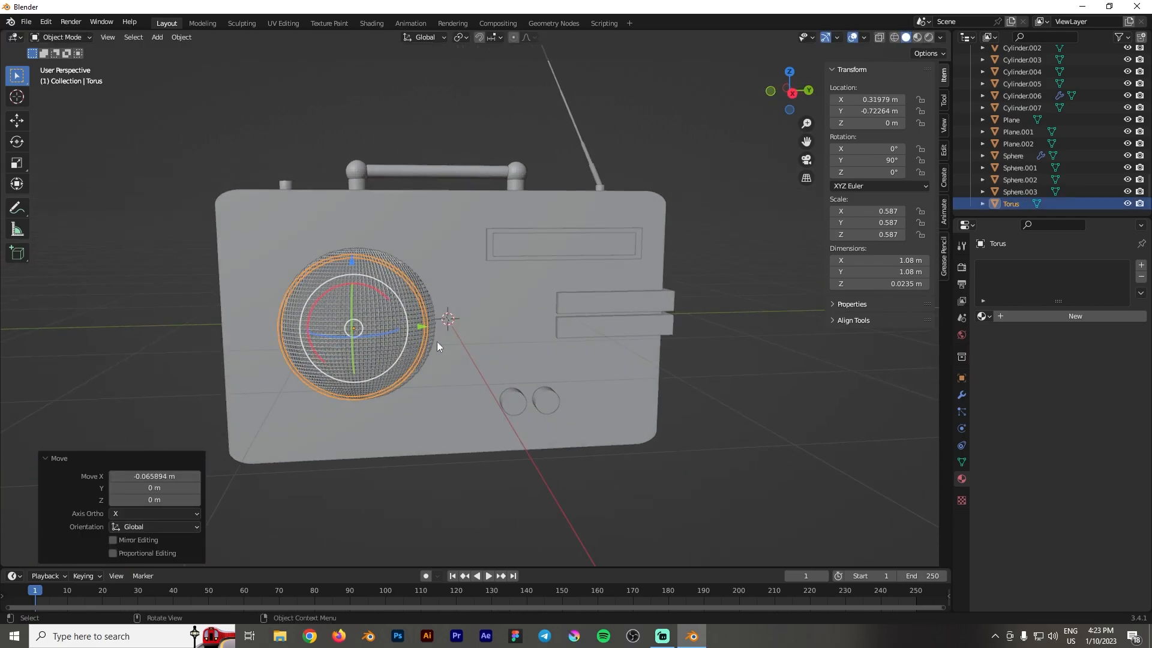
# Fit the torus around the grille: move it to about Y -0.696 m and Z 0.013 m, and scale it to about 0.628.
pyautogui.press('g')
pyautogui.press('y')
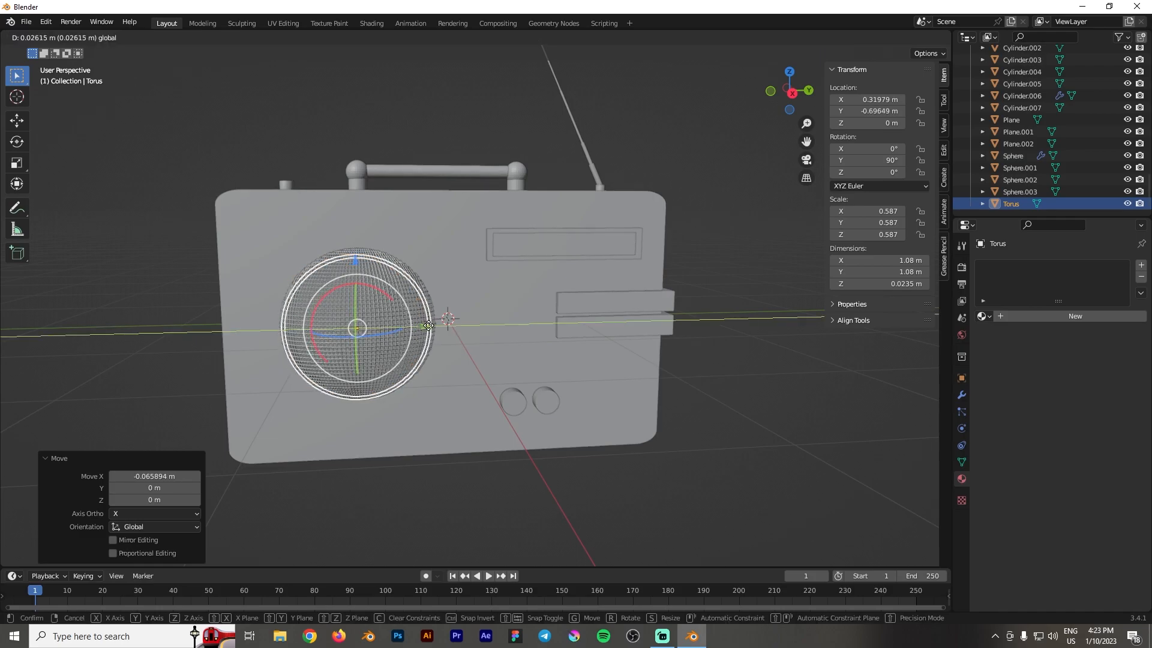
pyautogui.click(428, 325)
pyautogui.press('s')
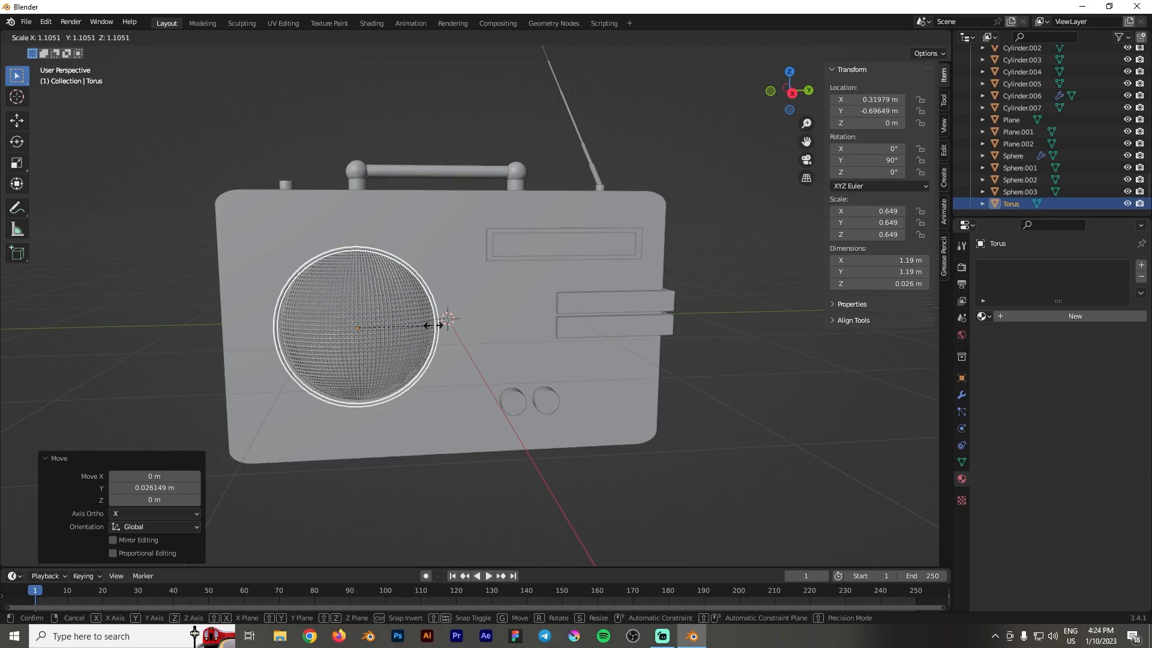
pyautogui.click(434, 326)
pyautogui.press('g')
pyautogui.press('z')
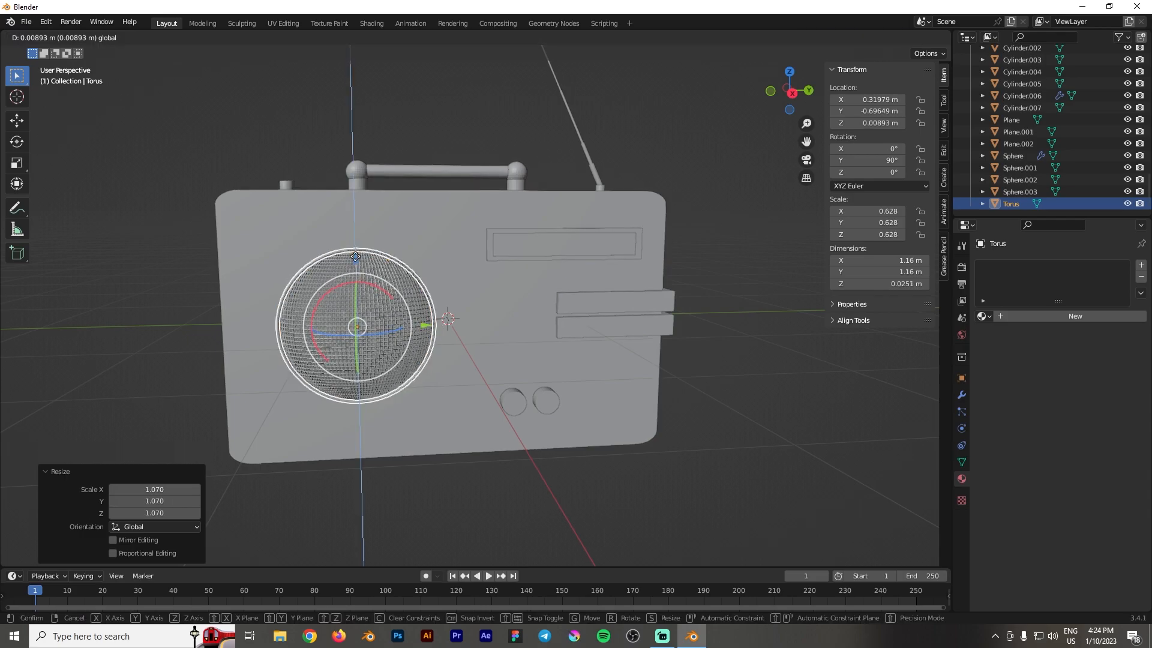
pyautogui.click(355, 256)
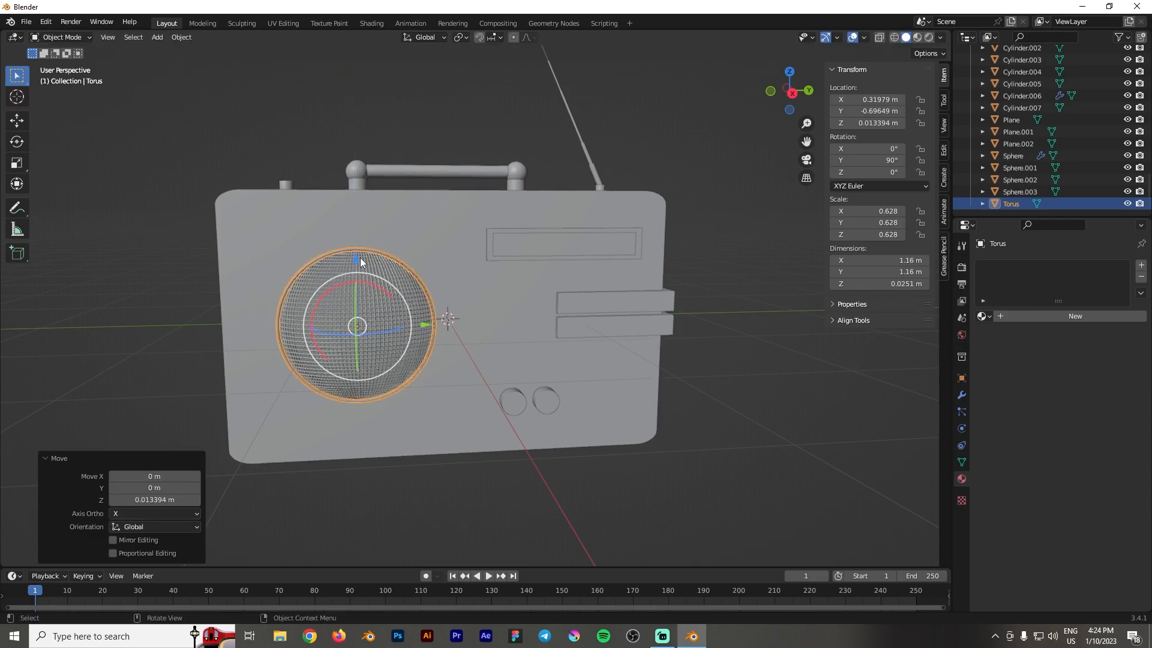
# Deselect the ring and examine its fit around the grille and the whole radio from several angles.
pyautogui.scroll(1, 383, 322)
pyautogui.moveTo(383, 322); pyautogui.dragTo(473, 320, button='middle')
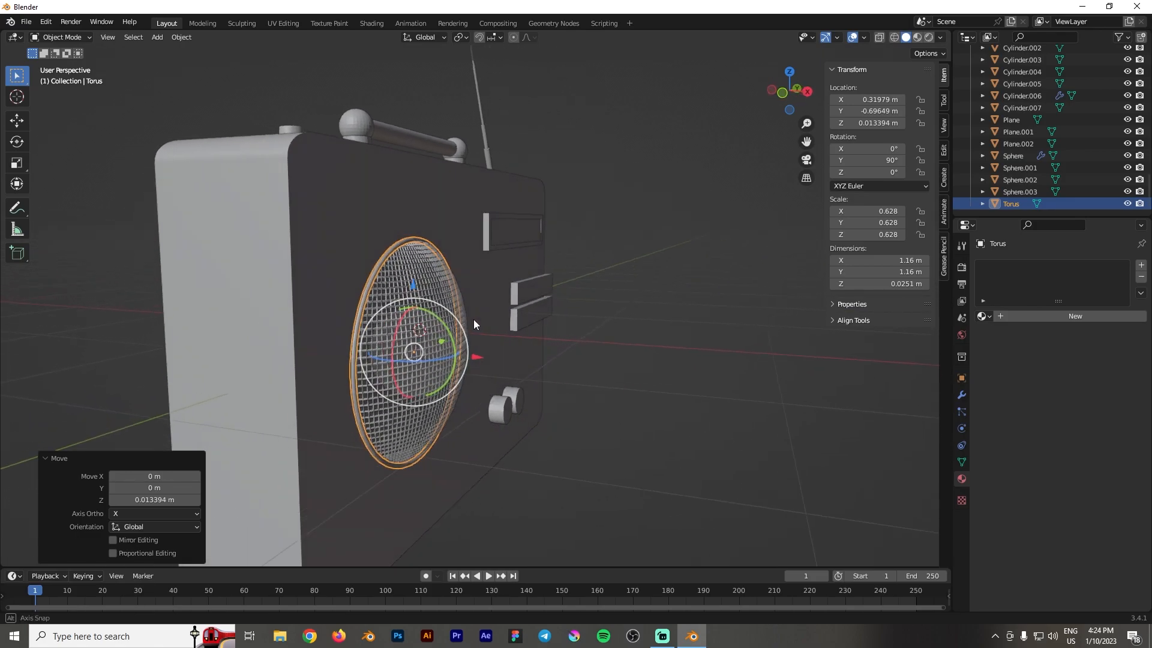
pyautogui.click(676, 316)
pyautogui.moveTo(676, 316); pyautogui.dragTo(588, 315, button='middle')
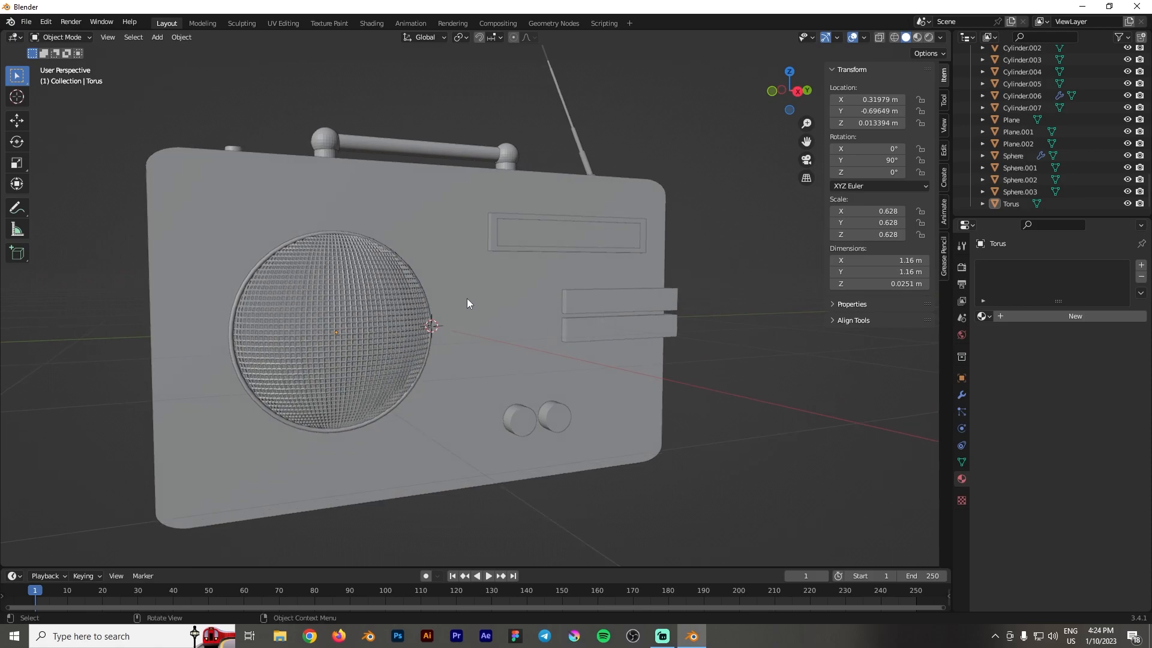
pyautogui.moveTo(700, 324); pyautogui.dragTo(557, 397, button='middle')
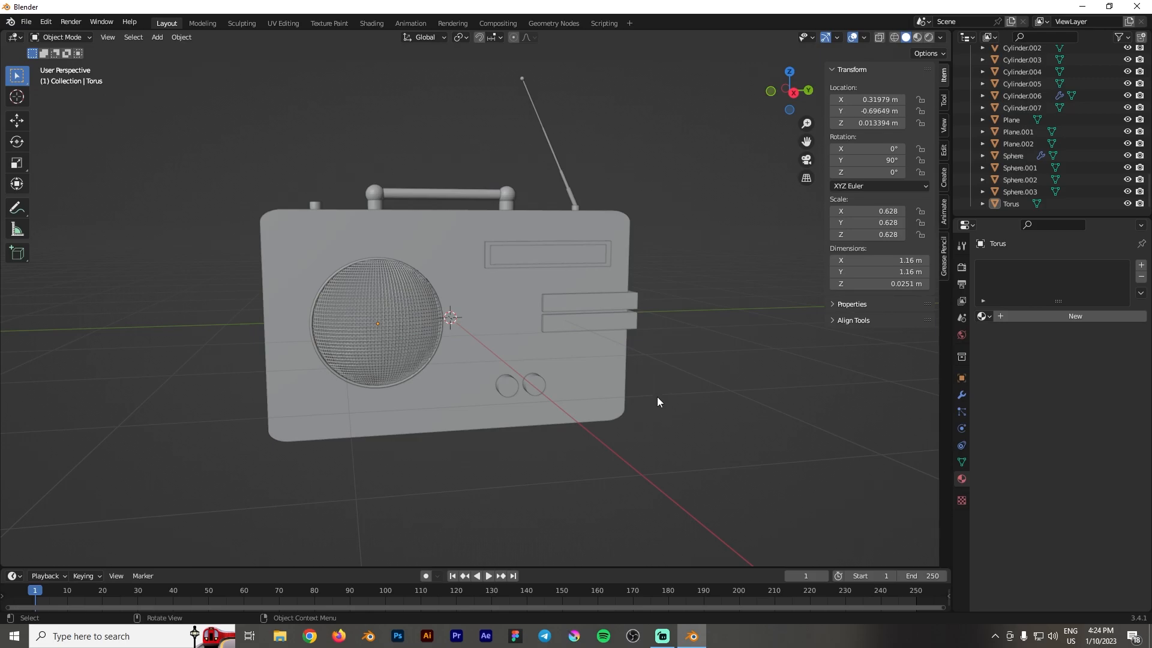
pyautogui.scroll(-3, 686, 344)
pyautogui.moveTo(686, 344); pyautogui.dragTo(650, 334, button='middle')
pyautogui.scroll(3, 650, 334)
# Create a new material for the radio body and set its base color to coral red with a hex code.
pyautogui.click(312, 219)
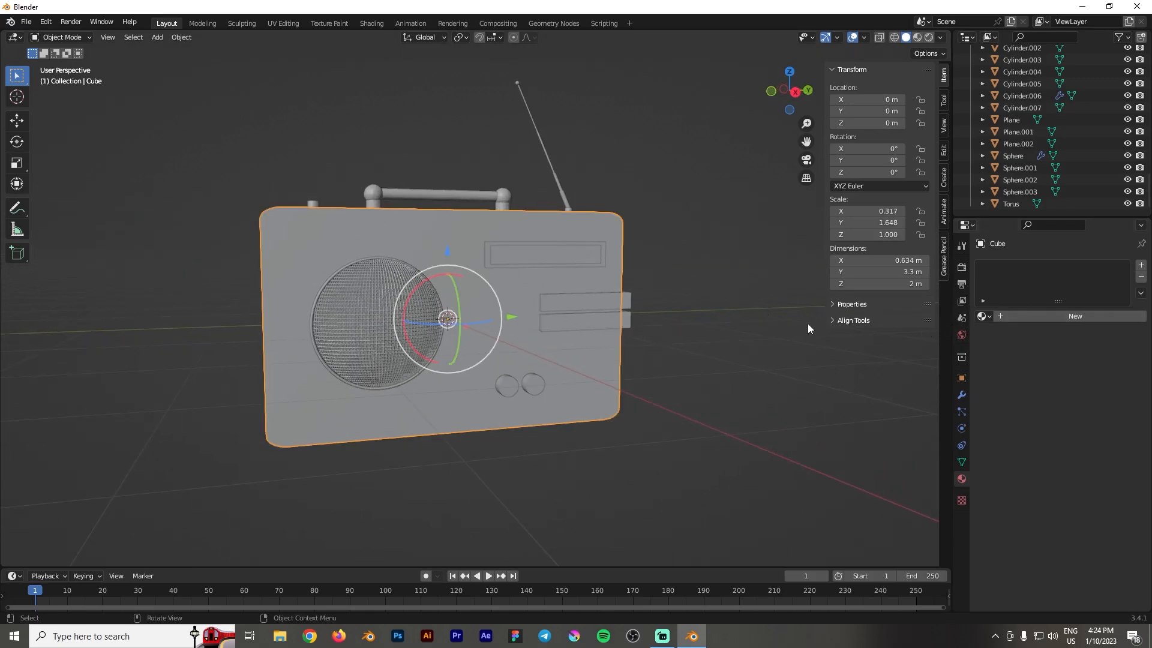
pyautogui.click(1034, 318)
pyautogui.click(1092, 442)
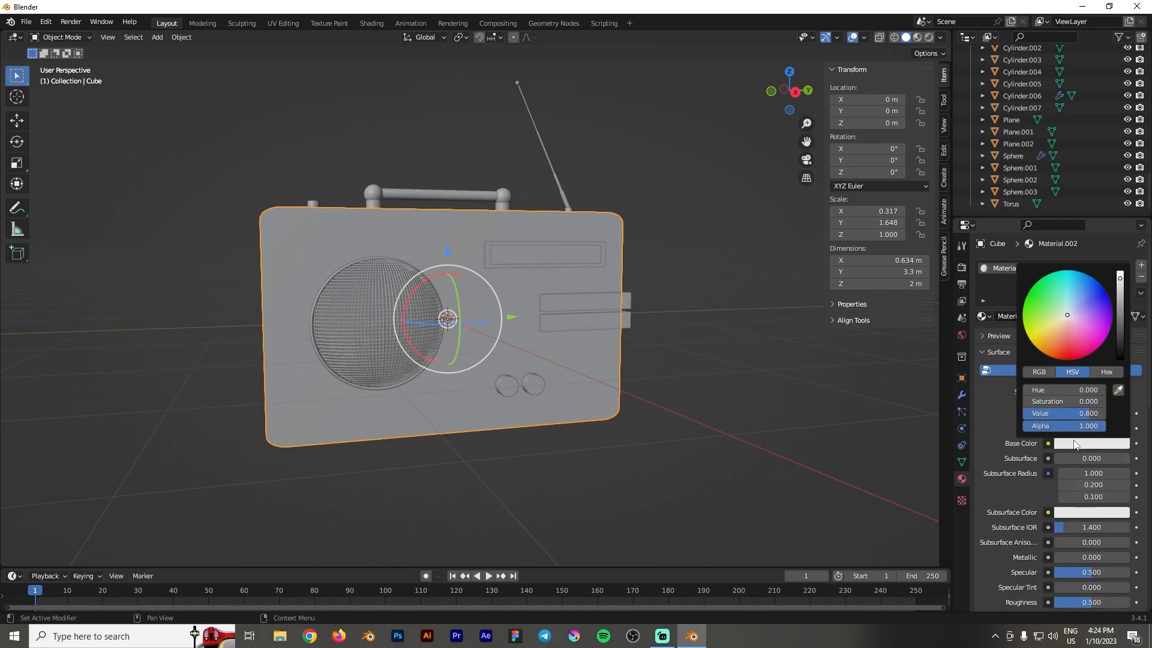
pyautogui.click(279, 636)
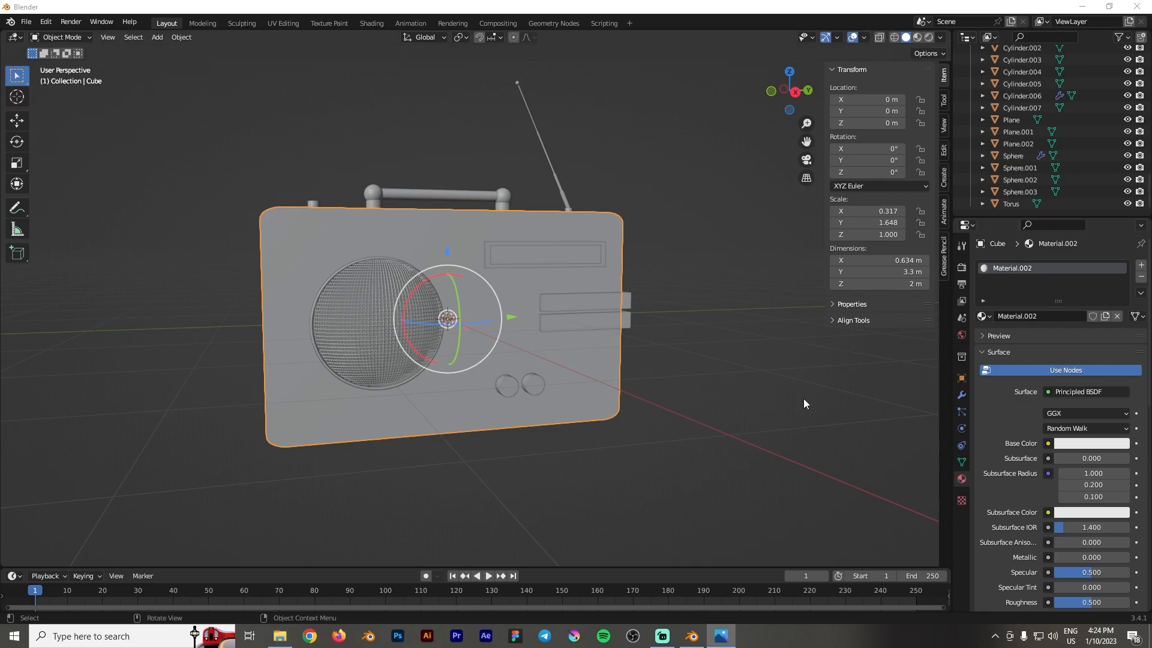
pyautogui.click(1080, 444)
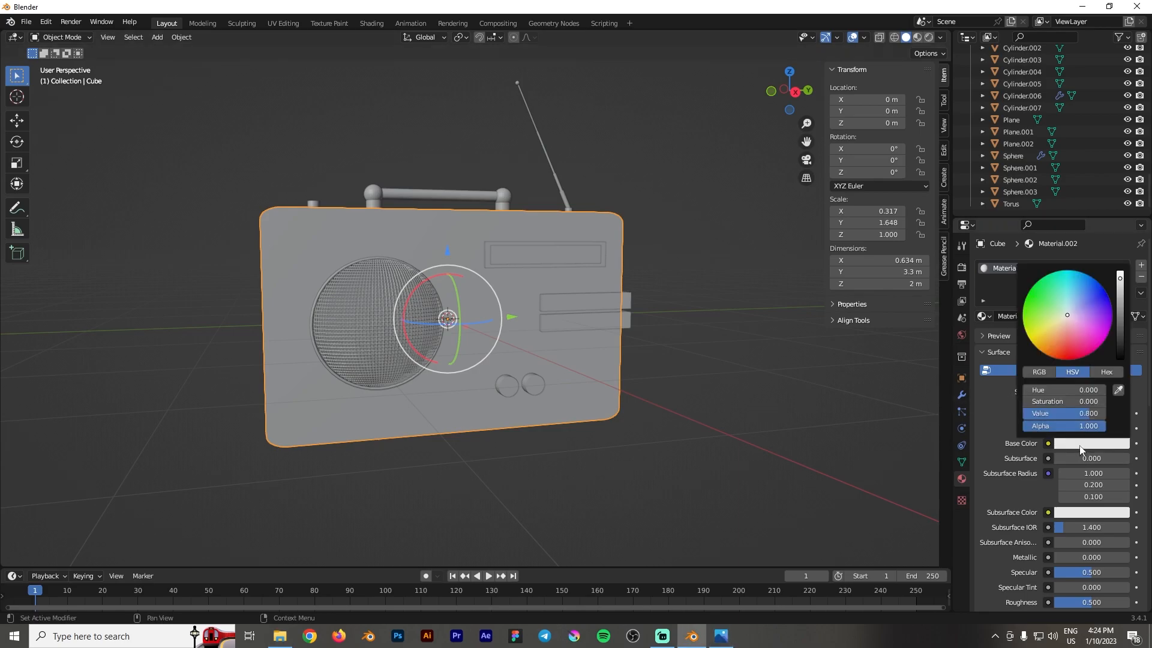
pyautogui.click(1107, 372)
pyautogui.click(1078, 389)
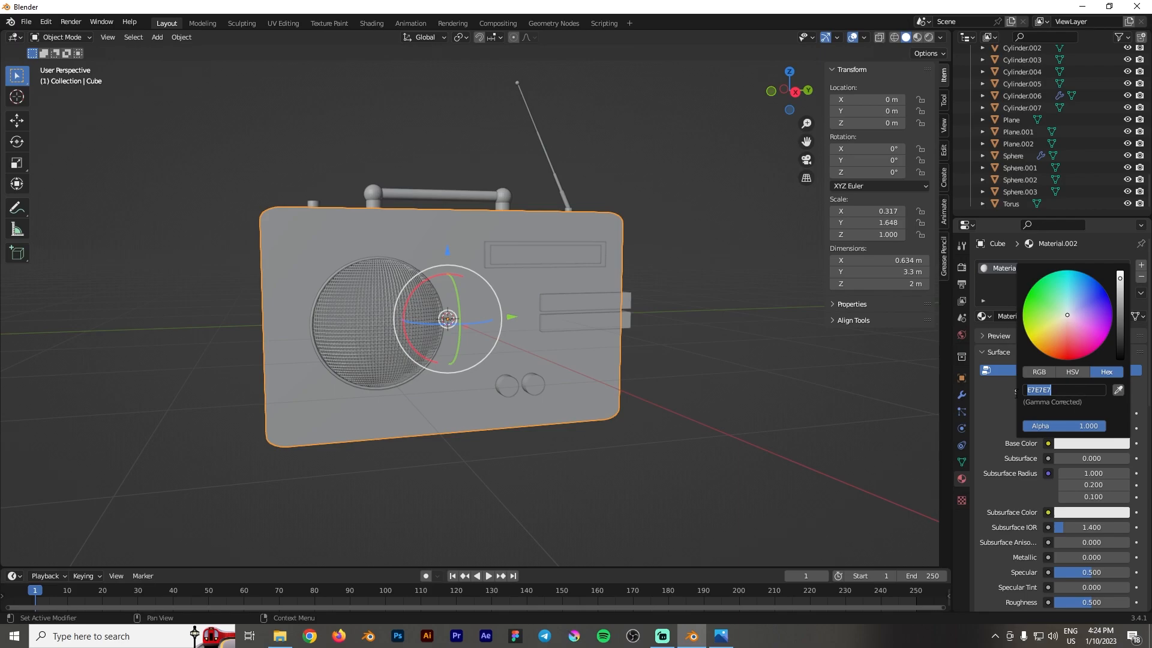
pyautogui.write('f')
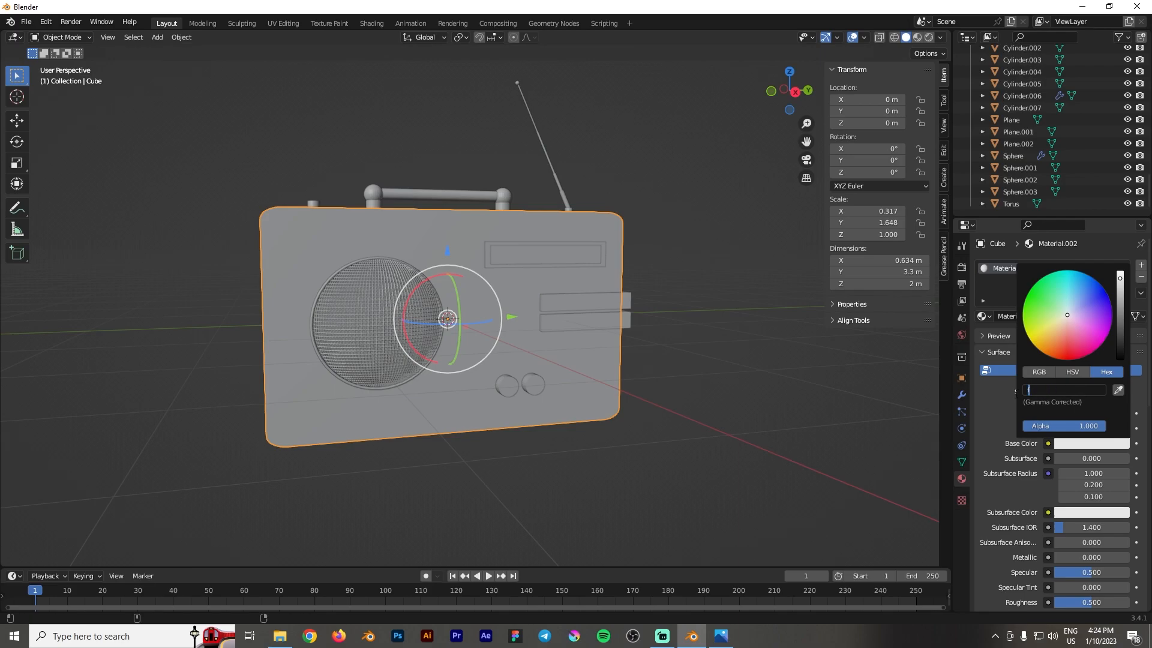
pyautogui.press('BackSpace')
# Set the red body material's metallic value to 1 and its roughness to about 0.453.
pyautogui.scroll(-2, 1100, 494)
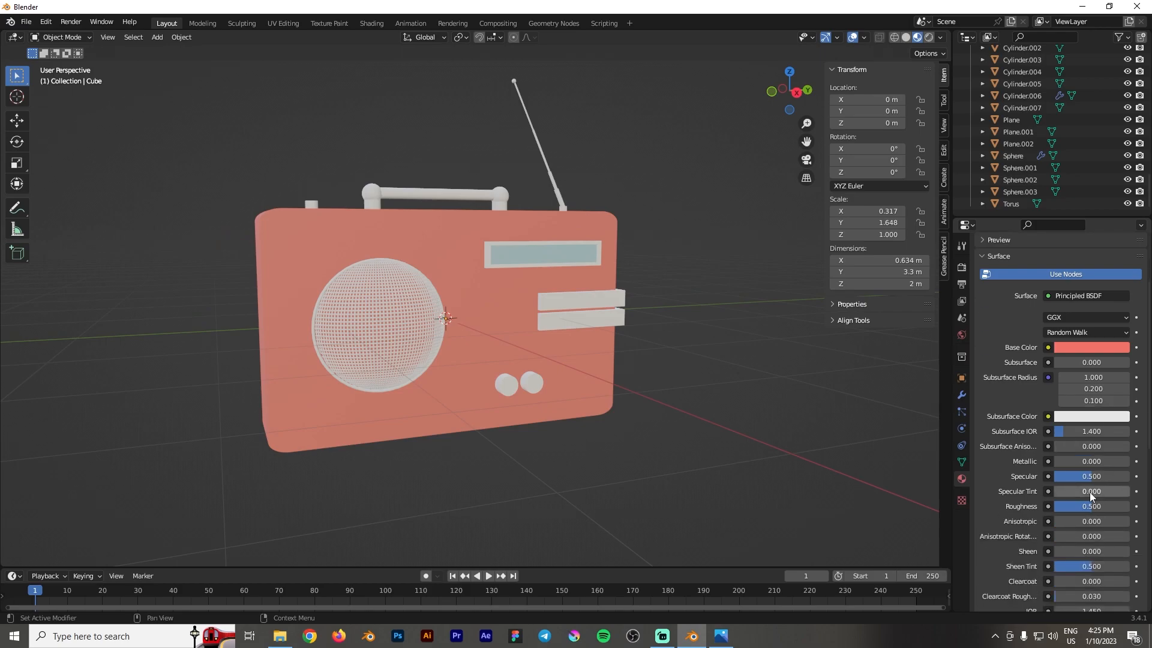
pyautogui.moveTo(1071, 465); pyautogui.dragTo(1134, 466)
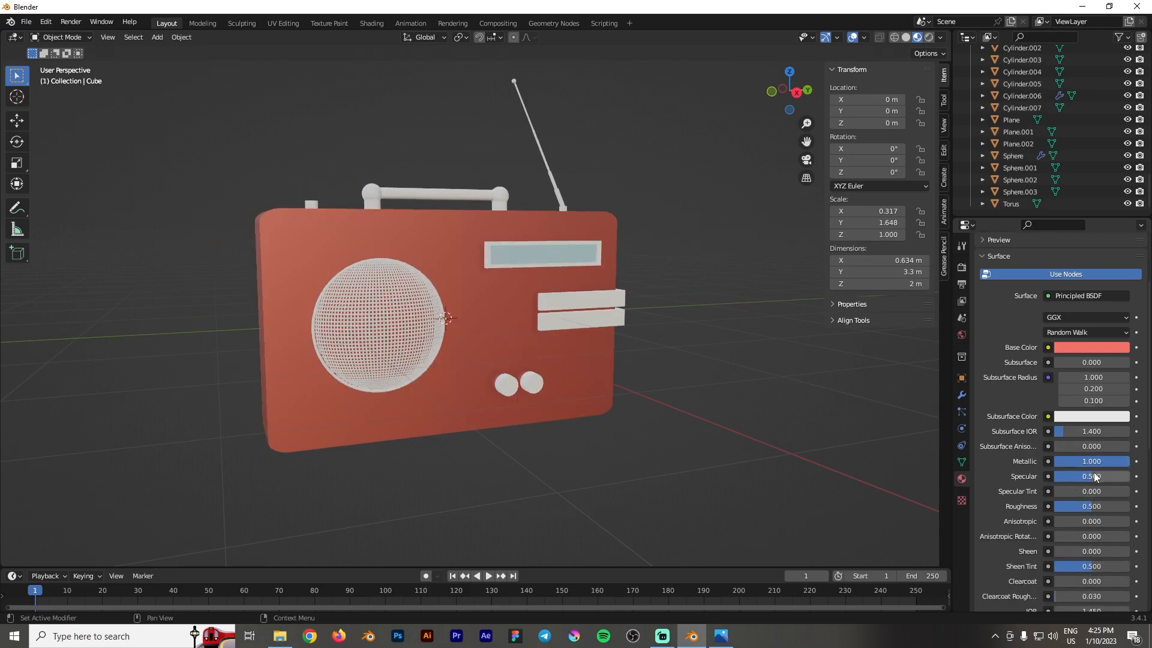
pyautogui.scroll(-1, 1096, 468)
pyautogui.scroll(-1, 1094, 510)
pyautogui.scroll(-1, 1094, 518)
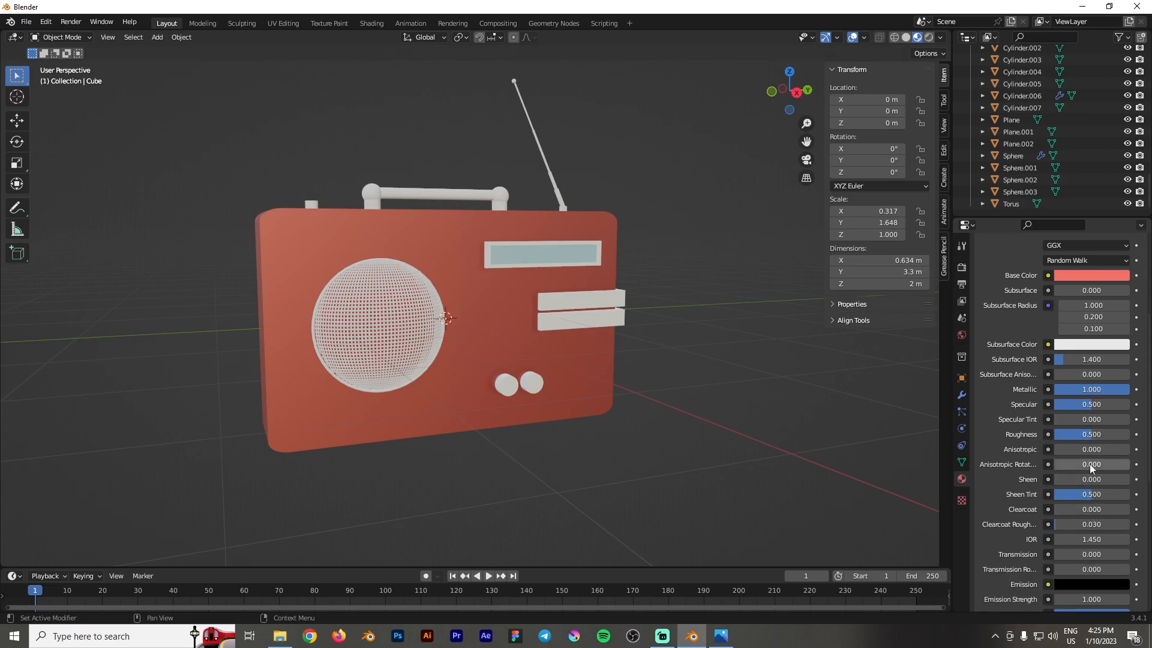
pyautogui.moveTo(1090, 434); pyautogui.dragTo(1087, 434)
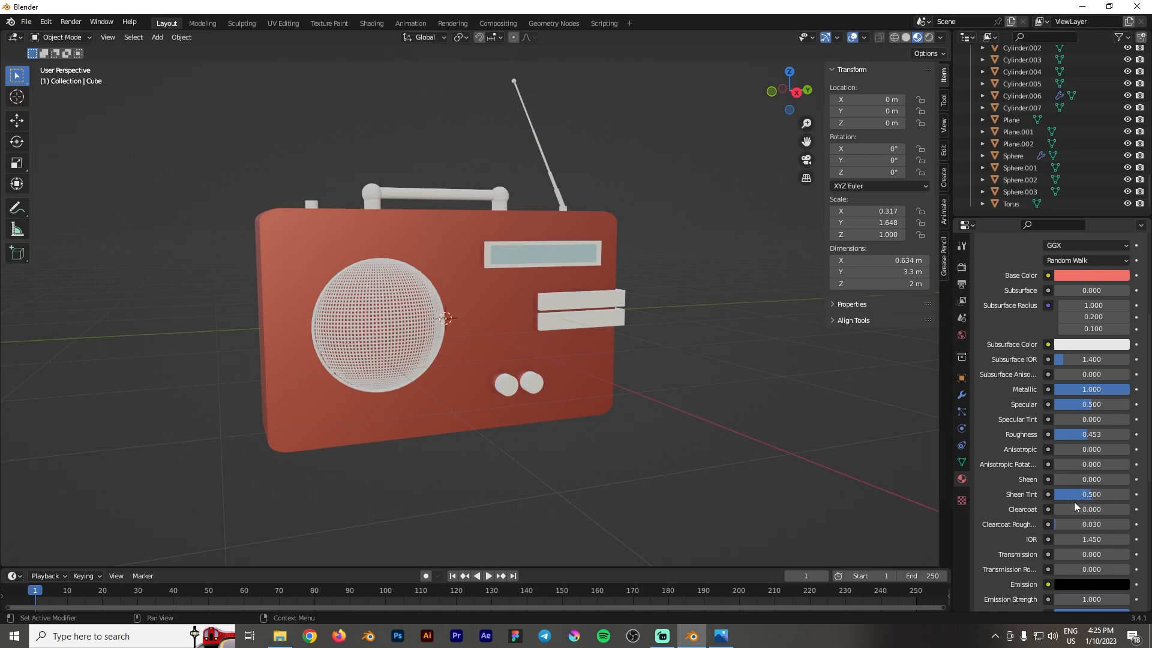
pyautogui.scroll(-2, 1088, 487)
pyautogui.scroll(2, 1085, 488)
pyautogui.moveTo(1085, 405); pyautogui.dragTo(1085, 405)
# Inspect the display glass against the red body in rendered and material preview shading.
pyautogui.moveTo(730, 413); pyautogui.dragTo(757, 408, button='middle')
pyautogui.click(553, 253)
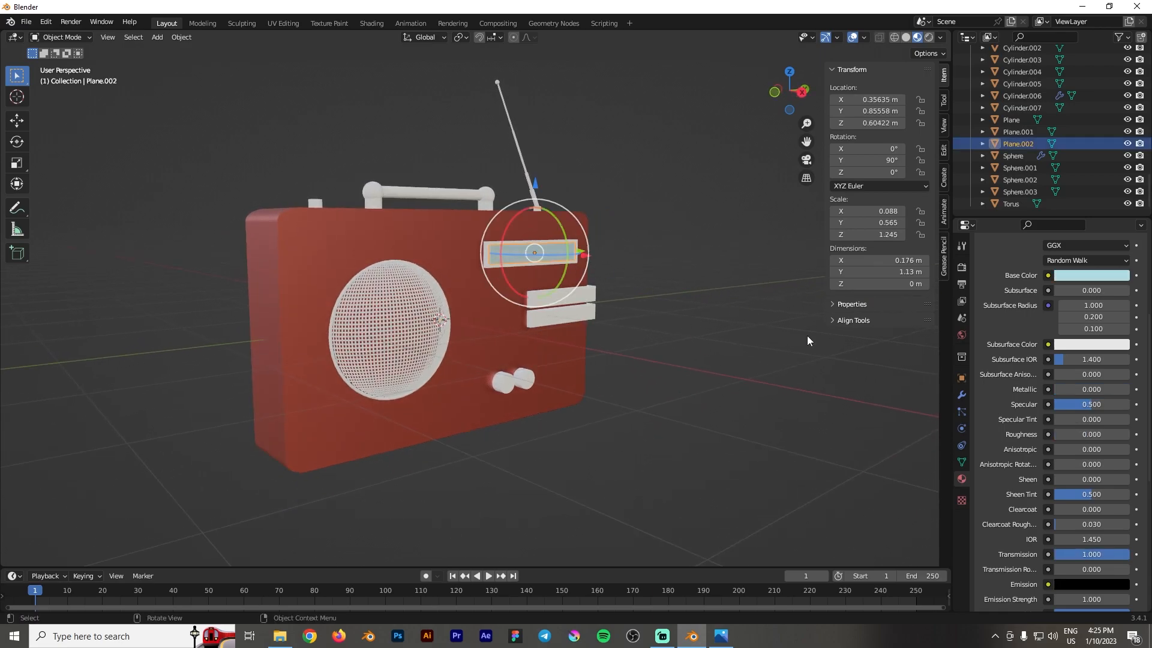
pyautogui.moveTo(795, 332); pyautogui.dragTo(821, 360, button='middle')
pyautogui.scroll(-2, 1042, 419)
pyautogui.scroll(3, 1042, 419)
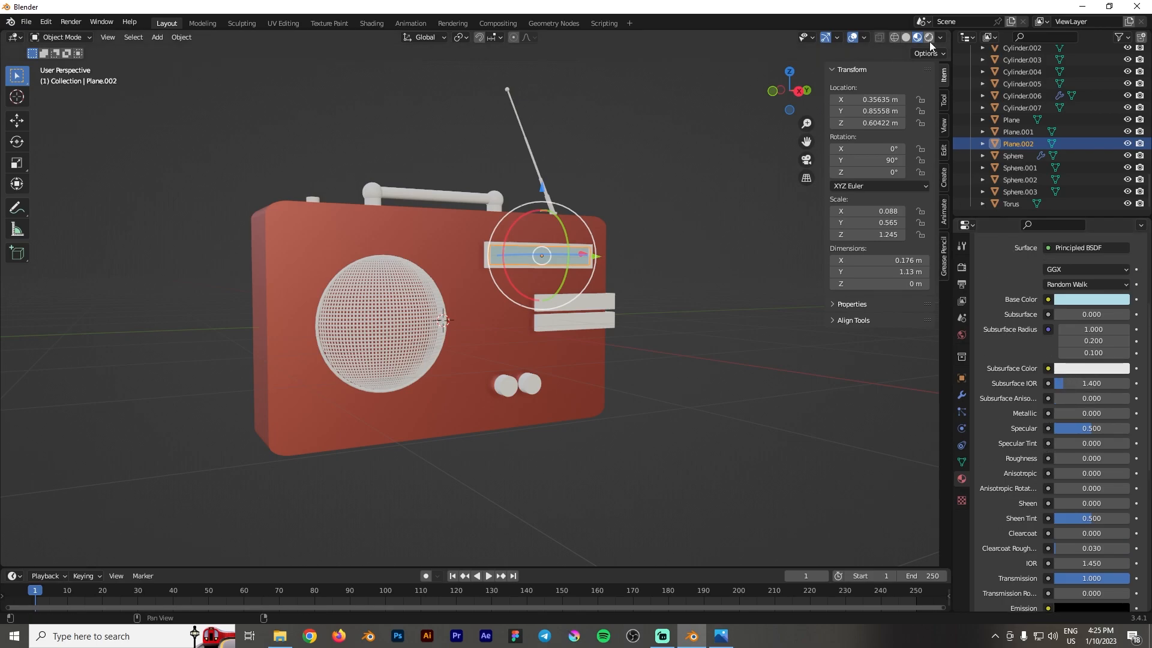
pyautogui.click(930, 40)
pyautogui.click(919, 39)
pyautogui.scroll(-3, 1058, 486)
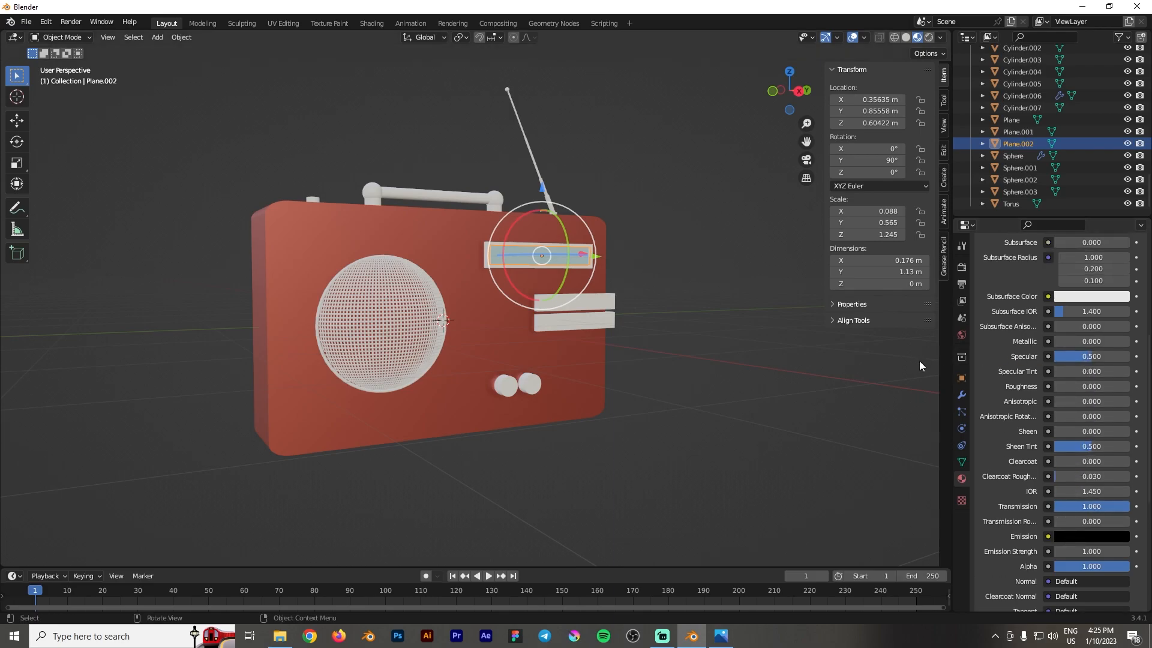
pyautogui.click(773, 391)
pyautogui.moveTo(646, 375); pyautogui.dragTo(607, 359, button='middle')
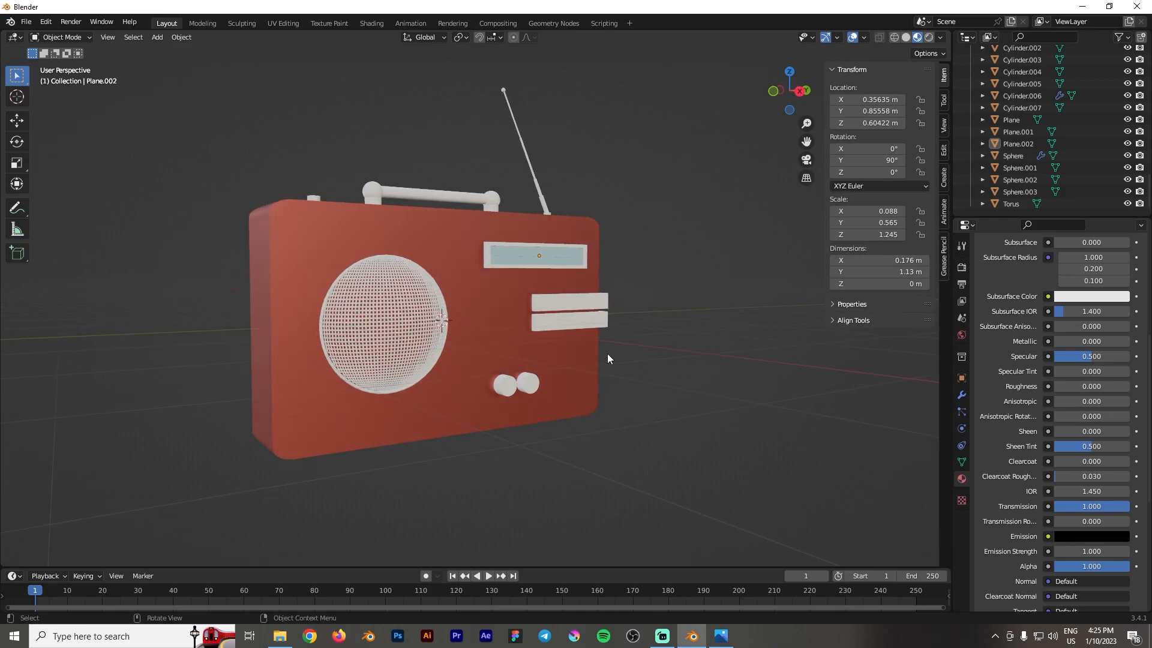
# Create a new material for the round speaker grille and set its base color to gray, hex 686868.
pyautogui.click(390, 300)
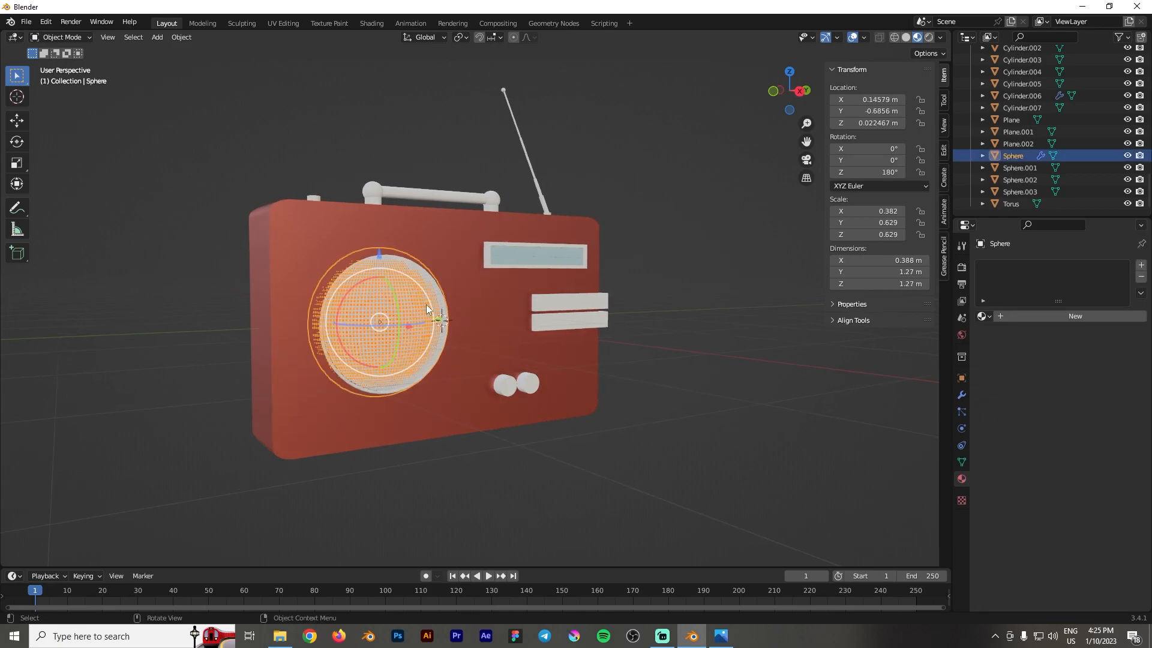
pyautogui.click(1049, 319)
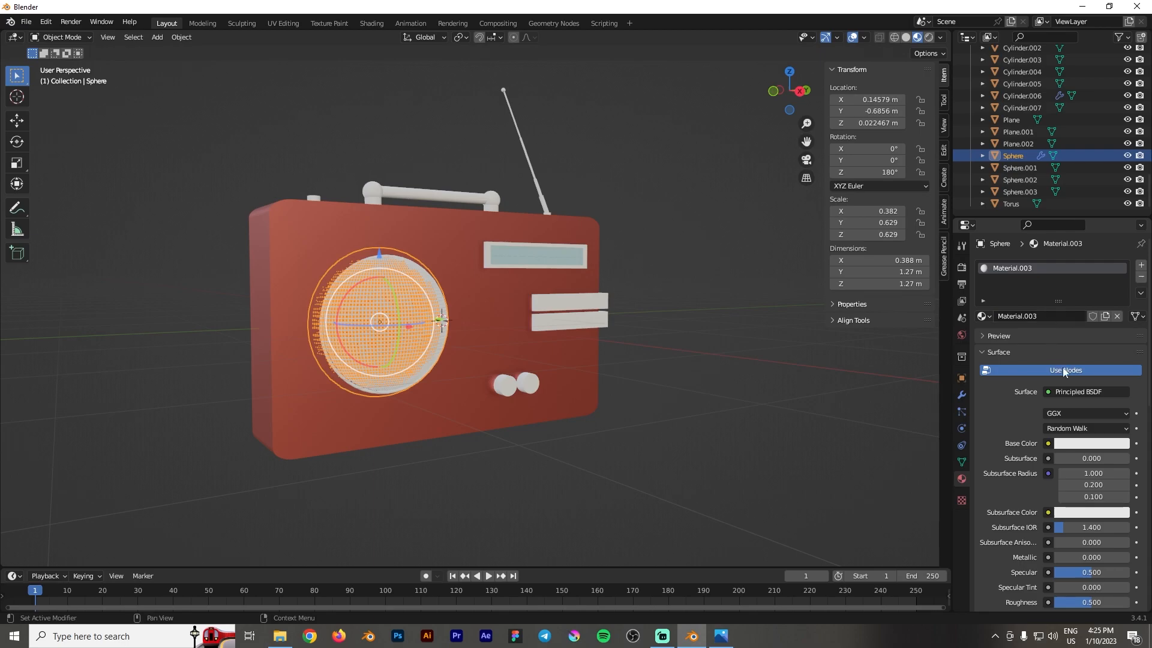
pyautogui.click(1081, 444)
pyautogui.moveTo(1120, 284); pyautogui.dragTo(1120, 323)
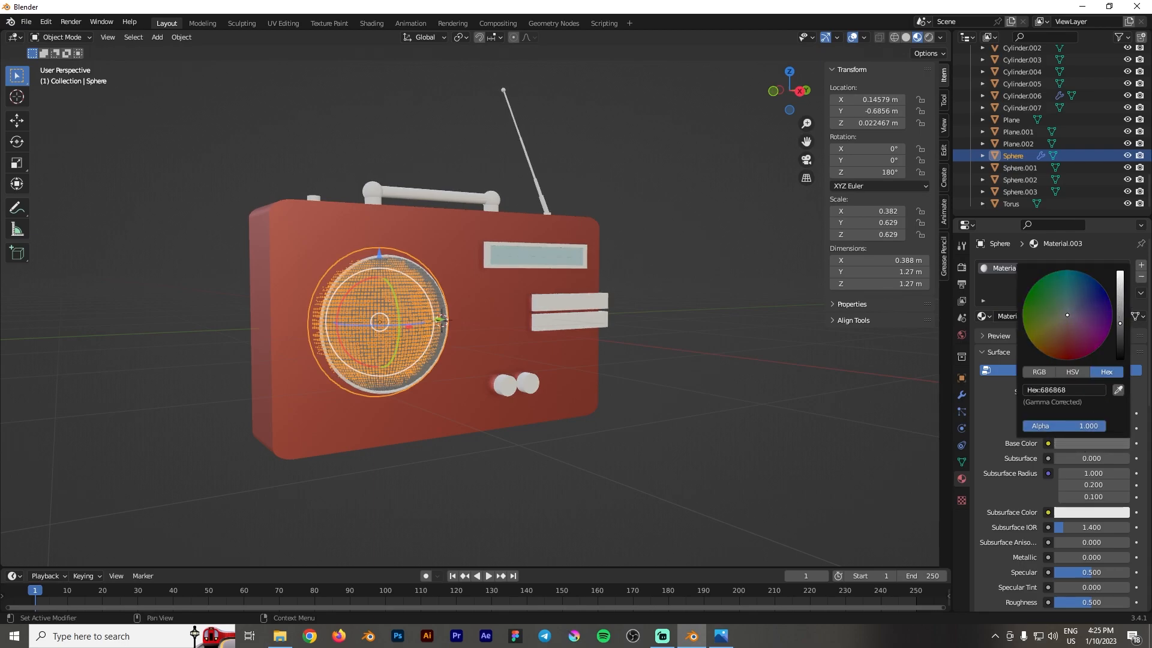
pyautogui.click(799, 359)
pyautogui.moveTo(798, 358); pyautogui.dragTo(786, 360, button='middle')
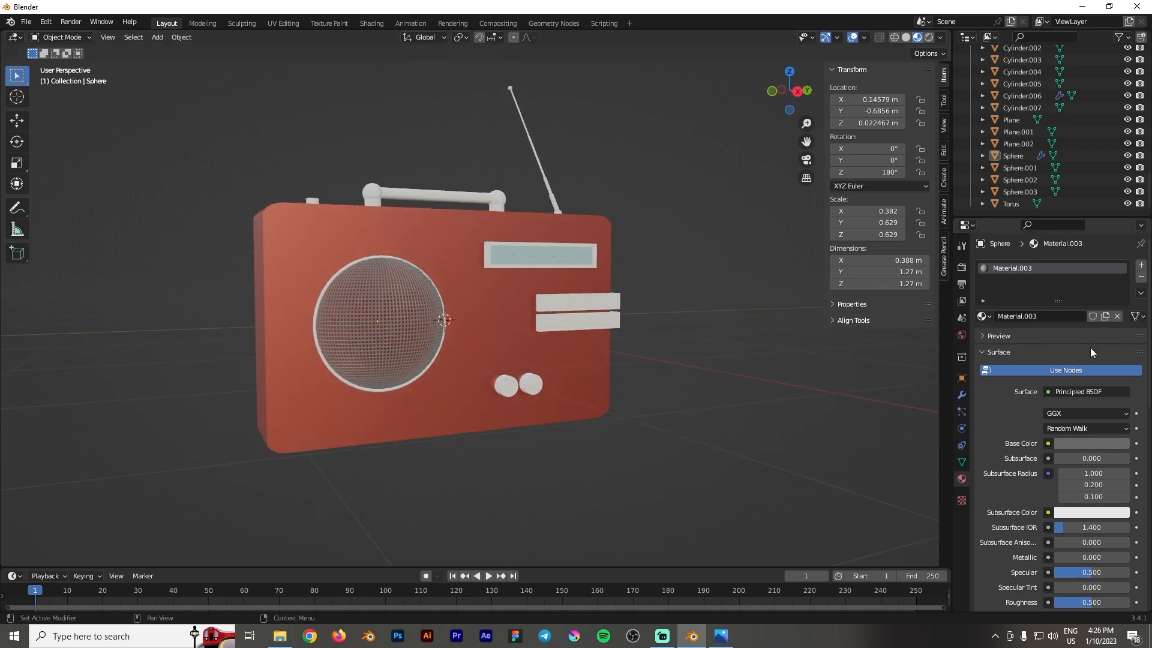
# Create a new material for the ring around the grille and set its base color to hex FED9B7.
pyautogui.click(1088, 442)
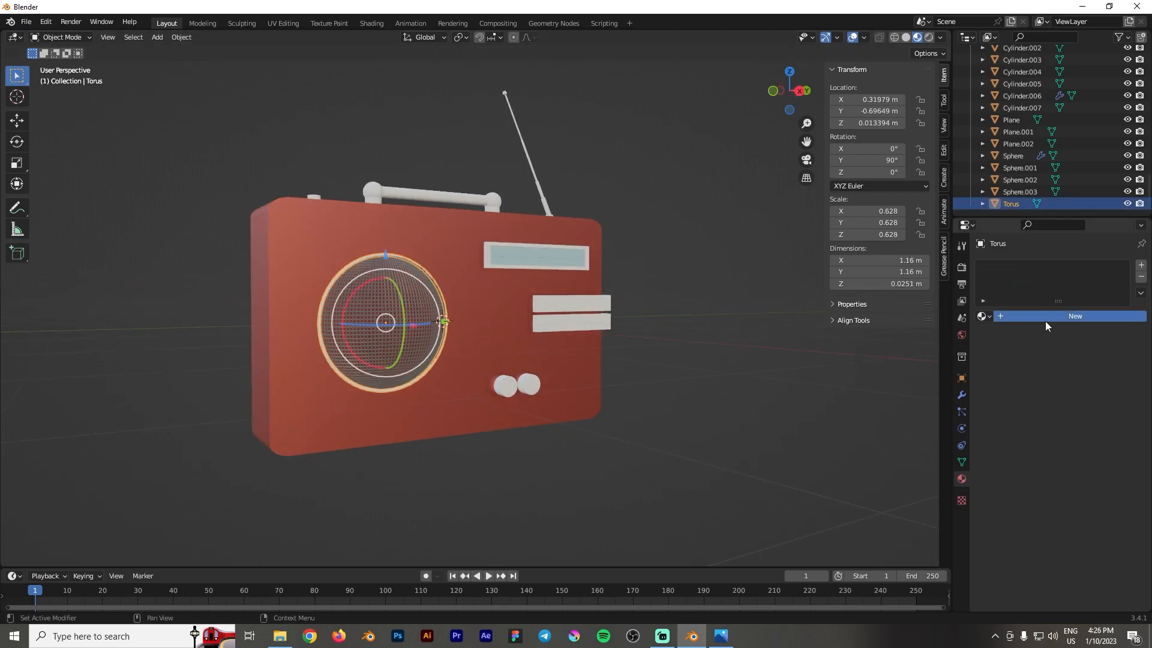
pyautogui.click(1046, 319)
pyautogui.click(1079, 442)
pyautogui.click(1027, 390)
pyautogui.write('FED90B')
pyautogui.press('Return')
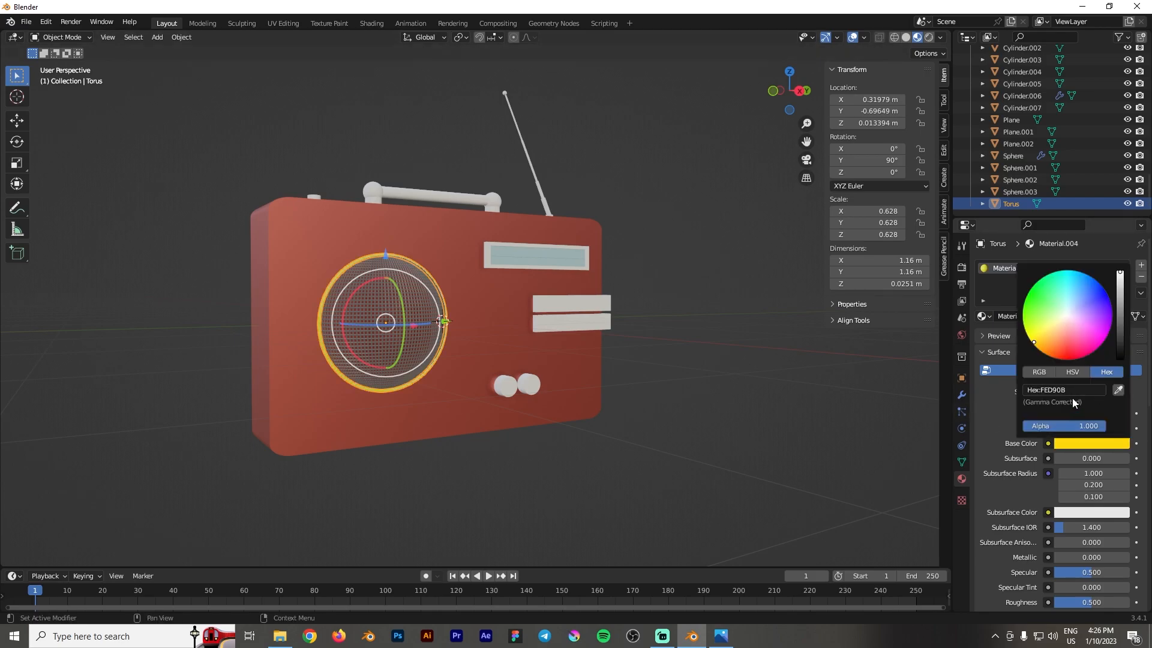
pyautogui.write('FED9B7')
pyautogui.press('Return')
# Set the ring material's metallic value to 1 and its roughness to about 0.209.
pyautogui.scroll(-2, 1080, 481)
pyautogui.moveTo(1075, 509)
pyautogui.mouseDown()
pyautogui.moveTo(1147, 509)
pyautogui.moveTo(1067, 506)
pyautogui.mouseUp()
pyautogui.click(677, 431)
pyautogui.scroll(5, 334, 363)
pyautogui.click(264, 334)
pyautogui.moveTo(265, 334); pyautogui.dragTo(484, 258, button='middle')
pyautogui.rightClick(137, 249)
pyautogui.click(138, 246)
pyautogui.scroll(-2, 180, 270)
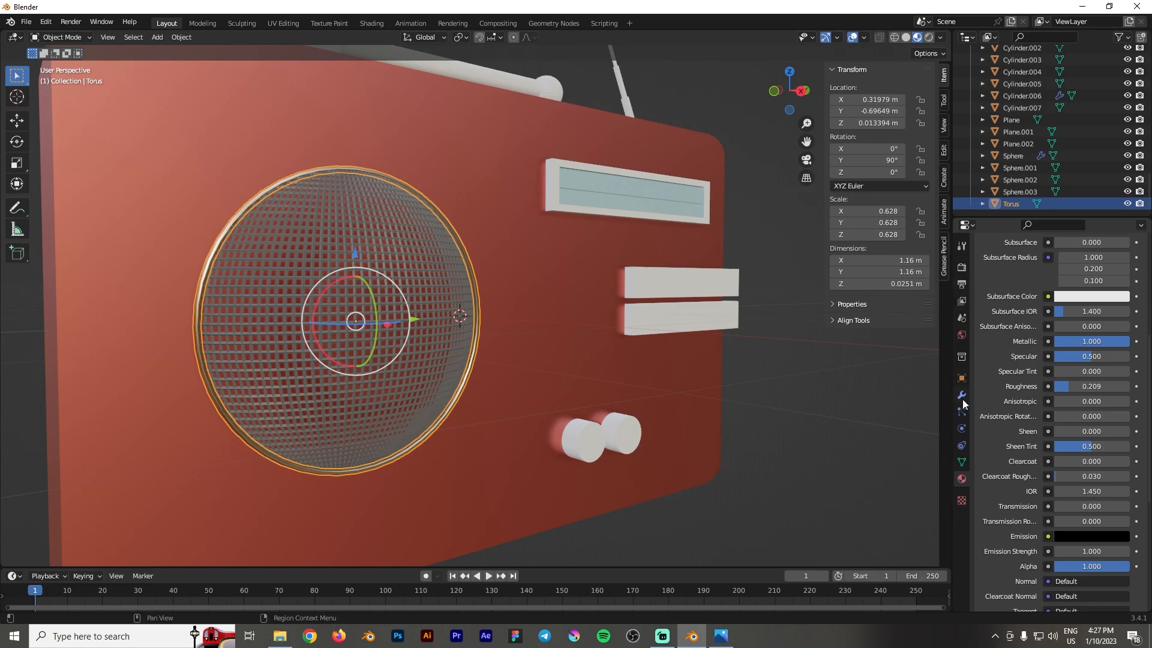
# Add a Solidify modifier to the grille ring and adjust its thickness.
pyautogui.click(961, 395)
pyautogui.click(1014, 264)
pyautogui.click(913, 470)
pyautogui.moveTo(1087, 345); pyautogui.dragTo(1098, 344)
pyautogui.click(883, 429)
pyautogui.scroll(-3, 780, 360)
# Assign the existing Material.004 to both bars on the right side of the radio front.
pyautogui.click(690, 288)
pyautogui.moveTo(786, 332); pyautogui.dragTo(744, 300, button='middle')
pyautogui.click(961, 478)
pyautogui.click(987, 317)
pyautogui.click(1014, 380)
pyautogui.click(696, 322)
pyautogui.click(984, 317)
pyautogui.click(1014, 380)
# Assign Material.004 to the frame around the display.
pyautogui.moveTo(738, 384); pyautogui.dragTo(807, 375, button='middle')
pyautogui.click(646, 246)
pyautogui.click(984, 317)
pyautogui.click(1014, 380)
# Assign Material.004 to the handle's crossbar and the spheres at both its ends.
pyautogui.click(459, 165)
pyautogui.click(984, 317)
pyautogui.click(1014, 380)
pyautogui.click(391, 160)
pyautogui.click(984, 317)
pyautogui.click(1014, 379)
pyautogui.click(533, 171)
pyautogui.click(984, 317)
pyautogui.click(1013, 380)
# Assign Material.004 to the small cylinder on top of the body and to the front knob.
pyautogui.click(309, 183)
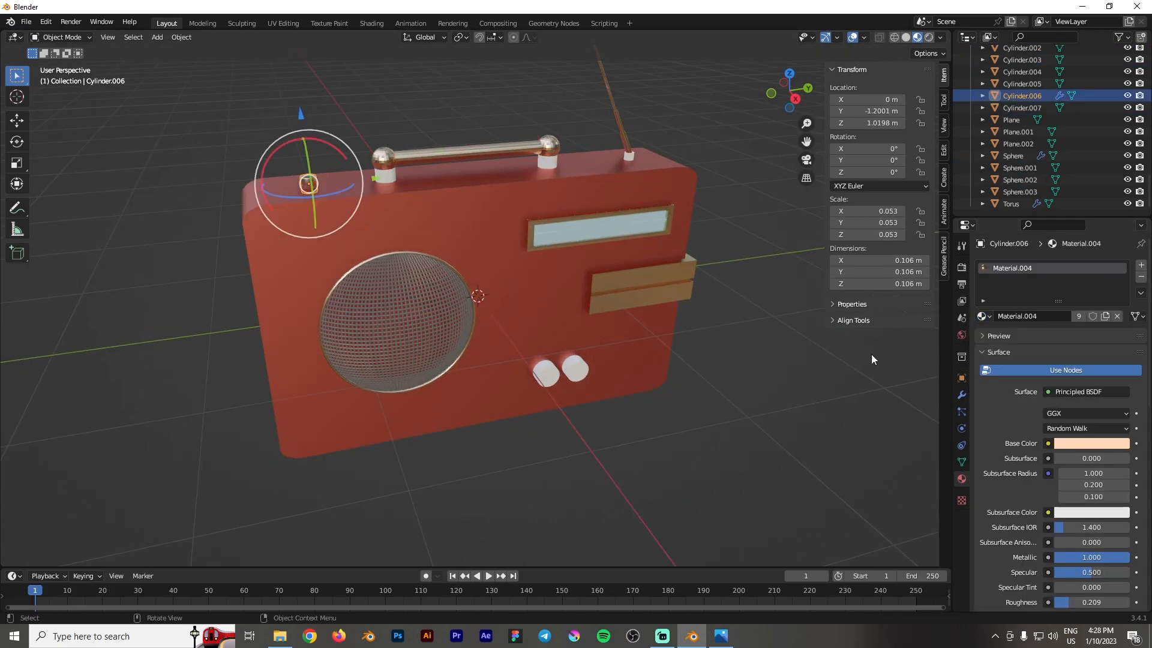
pyautogui.click(984, 316)
pyautogui.click(1014, 380)
pyautogui.click(546, 374)
pyautogui.click(984, 316)
pyautogui.click(1014, 379)
# Assign Material.004 to the antenna's base and its tip.
pyautogui.click(628, 156)
pyautogui.click(984, 317)
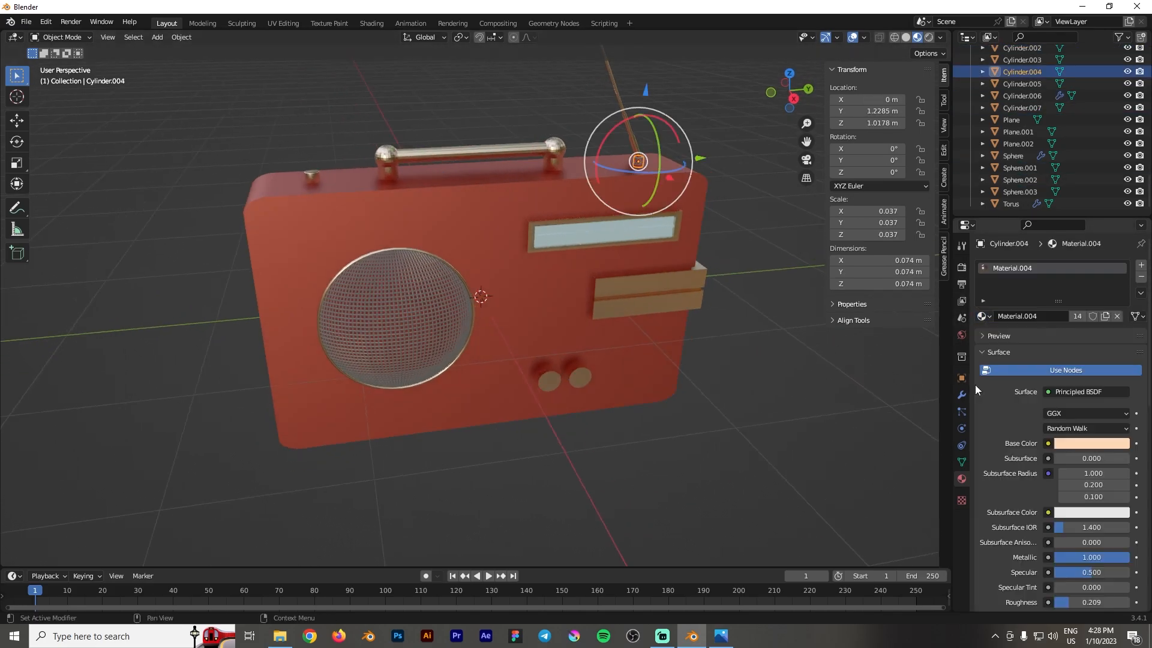
pyautogui.click(1013, 380)
pyautogui.keyDown('shift'); pyautogui.moveTo(678, 210); pyautogui.dragTo(670, 433, button='middle'); pyautogui.keyUp('shift')
pyautogui.click(570, 250)
pyautogui.click(985, 317)
pyautogui.click(1014, 380)
# Duplicate the speaker grille and leave the copy in place.
pyautogui.press('a')
pyautogui.moveTo(619, 323); pyautogui.dragTo(690, 358, button='middle')
pyautogui.scroll(-3, 690, 358)
pyautogui.click(458, 393)
pyautogui.hotkey('shift', 'd')
pyautogui.rightClick(491, 403)
pyautogui.click(459, 396)
# Move the metallic ring along Y from the grille towards the knobs and scale it down.
pyautogui.scroll(4, 565, 433)
pyautogui.click(445, 507)
pyautogui.scroll(-4, 456, 480)
pyautogui.press('g')
pyautogui.press('y')
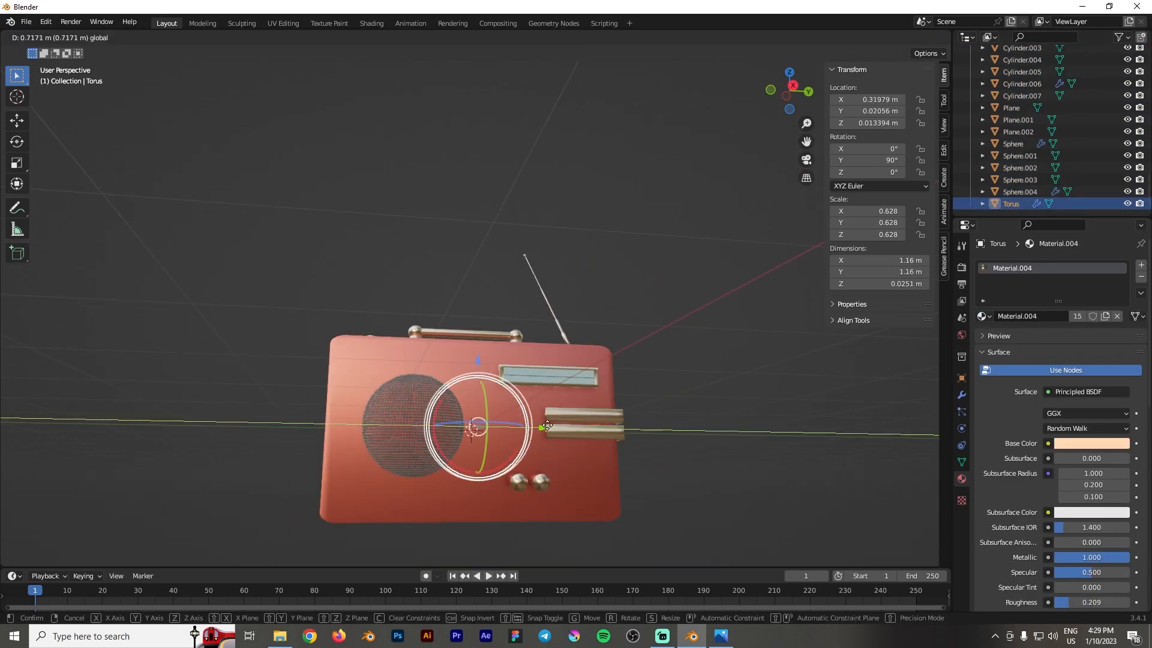
pyautogui.click(558, 429)
pyautogui.press('s')
pyautogui.click(529, 455)
# Lower the ring along Z to the height of the knobs and shrink it further.
pyautogui.moveTo(529, 455); pyautogui.dragTo(606, 432, button='middle')
pyautogui.press('g')
pyautogui.press('z')
pyautogui.moveTo(592, 293); pyautogui.dragTo(600, 336, button='middle')
pyautogui.scroll(4, 605, 395)
pyautogui.press('s')
pyautogui.click(605, 395)
# Shift the ring along its axes so it sits around the front knob.
pyautogui.moveTo(604, 396); pyautogui.dragTo(667, 429, button='middle')
pyautogui.press('g')
pyautogui.press('z')
pyautogui.press('x')
pyautogui.click(685, 426)
pyautogui.moveTo(589, 447); pyautogui.dragTo(593, 447)
pyautogui.moveTo(689, 433); pyautogui.dragTo(607, 438, button='middle')
pyautogui.click(667, 433)
# Fine-tune the small ring's position and size against the knob.
pyautogui.click(455, 446)
pyautogui.moveTo(490, 447); pyautogui.dragTo(481, 447)
pyautogui.moveTo(486, 447); pyautogui.dragTo(573, 451, button='middle')
pyautogui.moveTo(580, 456); pyautogui.dragTo(584, 456)
pyautogui.press('s')
pyautogui.click(591, 453)
pyautogui.click(671, 447)
pyautogui.moveTo(678, 447); pyautogui.dragTo(590, 447, button='middle')
# Set the knob ring's Solidify thickness to 0.09 m and scale the ring to about 0.109.
pyautogui.click(962, 395)
pyautogui.moveTo(1086, 345); pyautogui.dragTo(1109, 345)
pyautogui.moveTo(879, 408); pyautogui.dragTo(841, 415, button='middle')
pyautogui.click(430, 451)
pyautogui.press('s')
pyautogui.click(540, 445)
# Duplicate the knob ring and move the copy along Y to about 0.719 m, around the second knob.
pyautogui.click(427, 473)
pyautogui.hotkey('shift', 'd')
pyautogui.moveTo(488, 449); pyautogui.dragTo(557, 448)
pyautogui.click(732, 419)
pyautogui.scroll(-3, 732, 420)
pyautogui.moveTo(714, 411); pyautogui.dragTo(732, 416, button='middle')
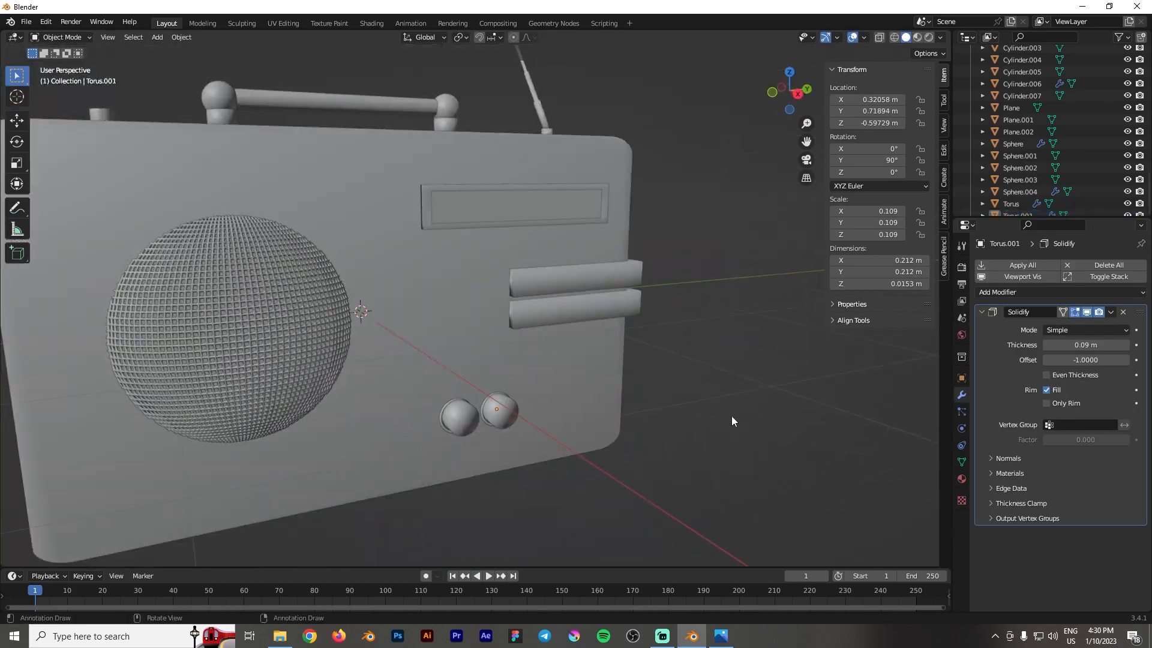
# Duplicate the second knob's ring and move the copy over to the speaker grille.
pyautogui.click(489, 415)
pyautogui.hotkey('shift', 'd')
pyautogui.moveTo(544, 427); pyautogui.dragTo(462, 380)
pyautogui.moveTo(474, 361); pyautogui.dragTo(342, 361)
pyautogui.moveTo(342, 362); pyautogui.dragTo(318, 364, button='middle')
pyautogui.moveTo(281, 294); pyautogui.dragTo(281, 271)
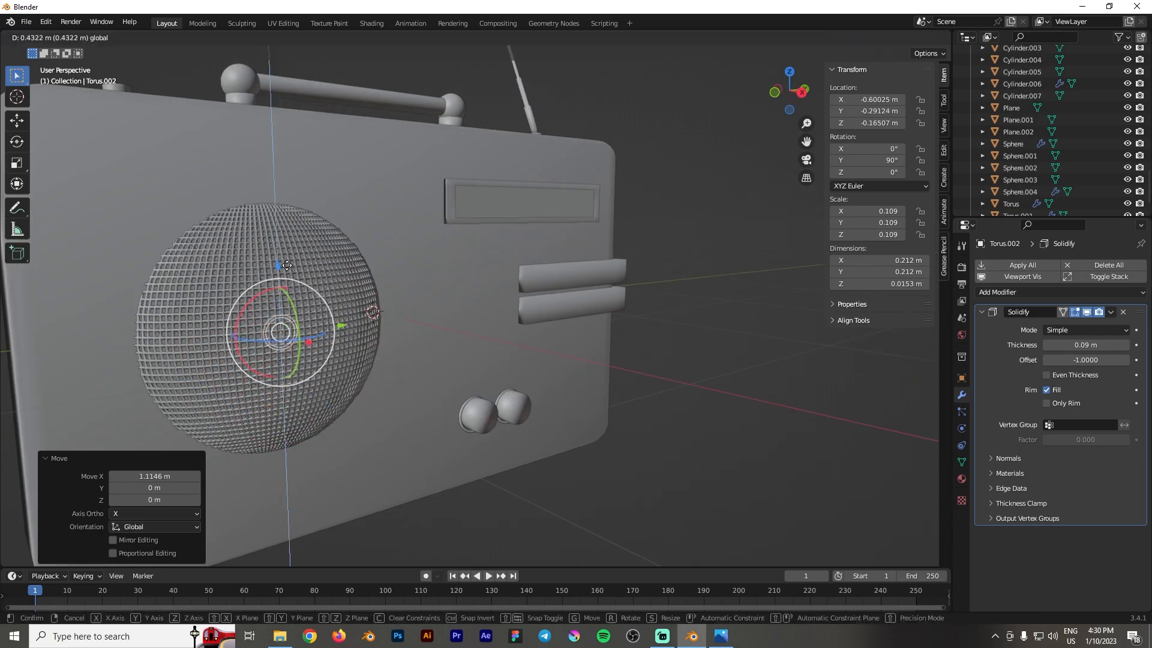
# Center the copied ring on the grille and scale it up towards the grille's outline.
pyautogui.moveTo(300, 351); pyautogui.dragTo(345, 372)
pyautogui.moveTo(345, 354); pyautogui.dragTo(384, 334, button='middle')
pyautogui.moveTo(290, 288); pyautogui.dragTo(289, 274)
pyautogui.moveTo(312, 324); pyautogui.dragTo(351, 312, button='middle')
pyautogui.moveTo(349, 307); pyautogui.dragTo(295, 306)
pyautogui.press('s')
pyautogui.click(792, 336)
# Refine the large ring's position and size around the grille and reduce its Solidify thickness.
pyautogui.moveTo(479, 345); pyautogui.dragTo(579, 351, button='middle')
pyautogui.moveTo(514, 295); pyautogui.dragTo(491, 295)
pyautogui.moveTo(504, 287); pyautogui.dragTo(416, 279, button='middle')
pyautogui.press('s')
pyautogui.click(429, 279)
pyautogui.moveTo(294, 238); pyautogui.dragTo(293, 241)
pyautogui.moveTo(1085, 345); pyautogui.dragTo(1067, 345)
pyautogui.click(811, 351)
# Nudge the large ring in depth and height until it fits the grille's rim, checking from several angles.
pyautogui.moveTo(401, 311); pyautogui.dragTo(495, 332, button='middle')
pyautogui.moveTo(503, 333); pyautogui.dragTo(505, 333)
pyautogui.moveTo(505, 334); pyautogui.dragTo(416, 281, button='middle')
pyautogui.moveTo(375, 251); pyautogui.dragTo(375, 256)
pyautogui.moveTo(396, 300); pyautogui.dragTo(489, 324, button='middle')
pyautogui.moveTo(505, 333); pyautogui.dragTo(501, 331)
pyautogui.moveTo(516, 329); pyautogui.dragTo(426, 288, button='middle')
pyautogui.click(624, 304)
pyautogui.moveTo(636, 276)
pyautogui.mouseDown(button='middle')
pyautogui.moveTo(689, 297)
pyautogui.moveTo(590, 257)
pyautogui.mouseUp(button='middle')
# Display the radio with its materials, select its body and examine the radio within its surrounding scene.
pyautogui.click(917, 37)
pyautogui.scroll(3, 590, 252)
pyautogui.click(510, 180)
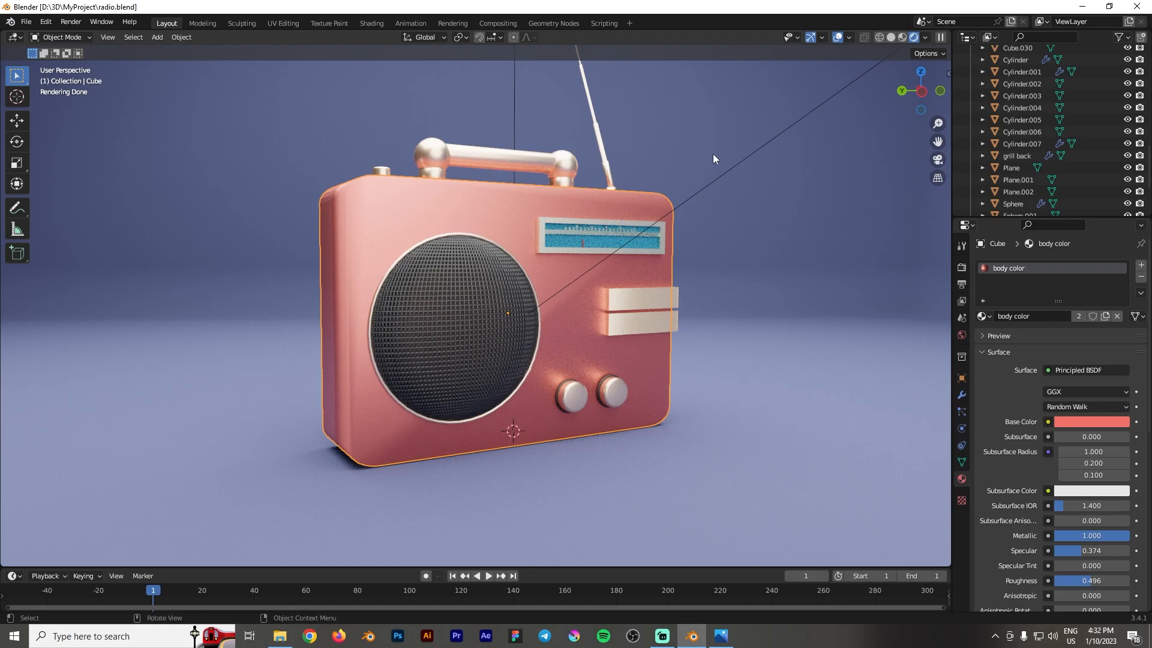
pyautogui.scroll(-5, 706, 158)
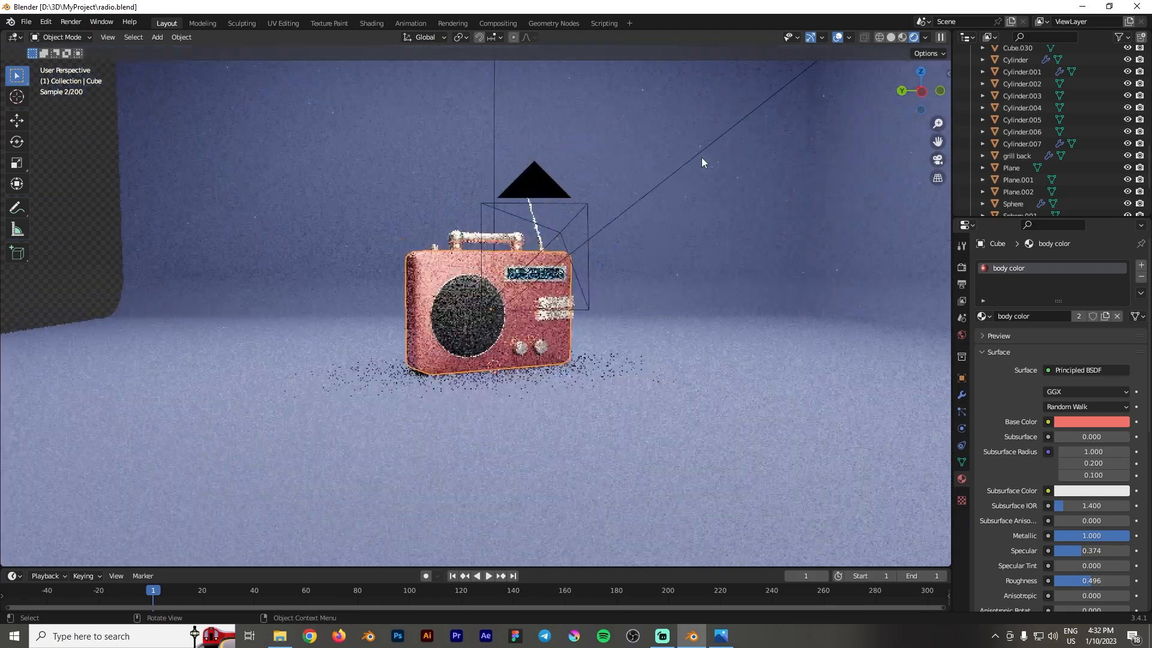
# Inspect the light settings of the side and overhead area lights around the radio, and the material of the curved backdrop.
pyautogui.scroll(-4, 700, 159)
pyautogui.moveTo(602, 180); pyautogui.dragTo(600, 210, button='middle')
pyautogui.moveTo(670, 195); pyautogui.dragTo(784, 160, button='middle')
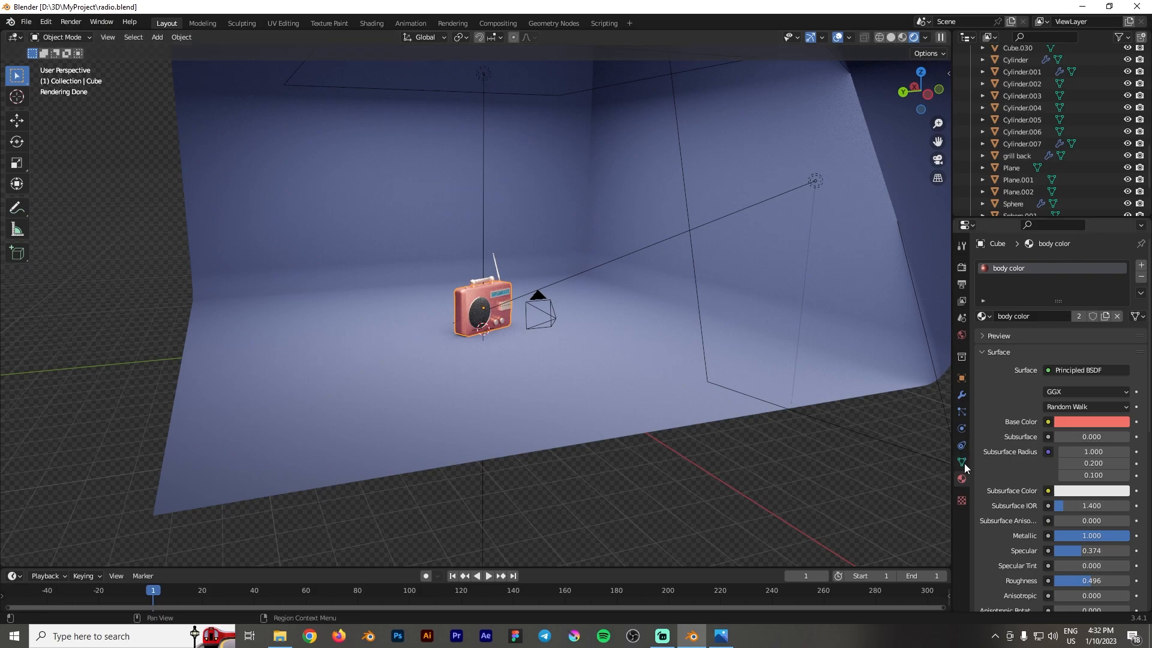
pyautogui.click(816, 182)
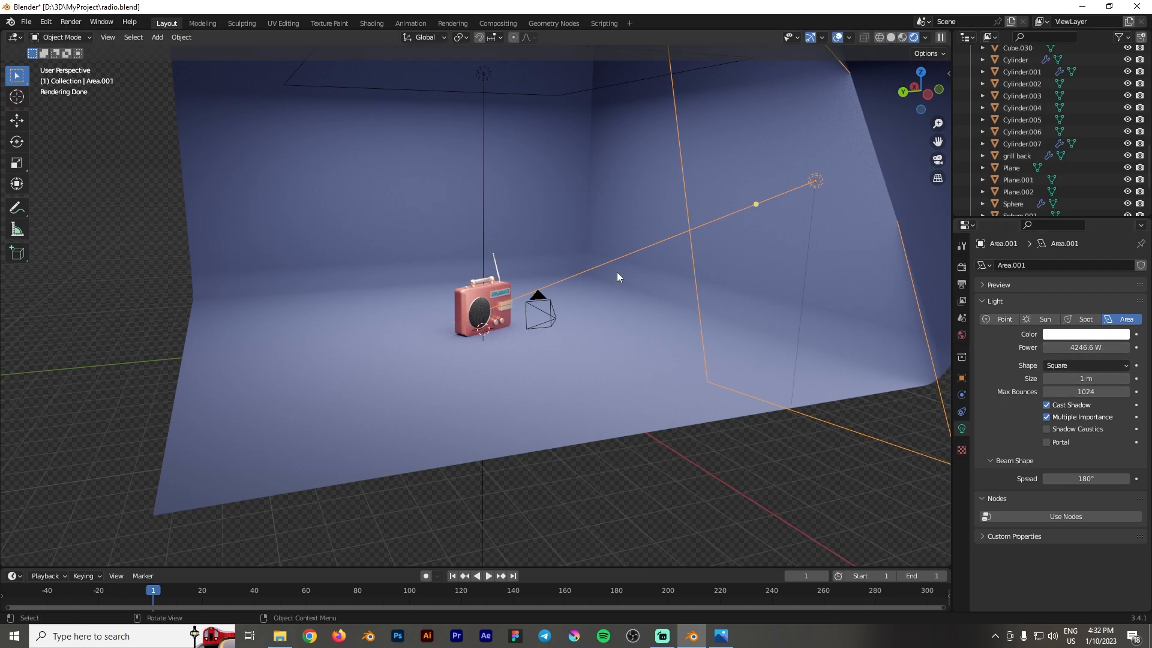
pyautogui.click(487, 87)
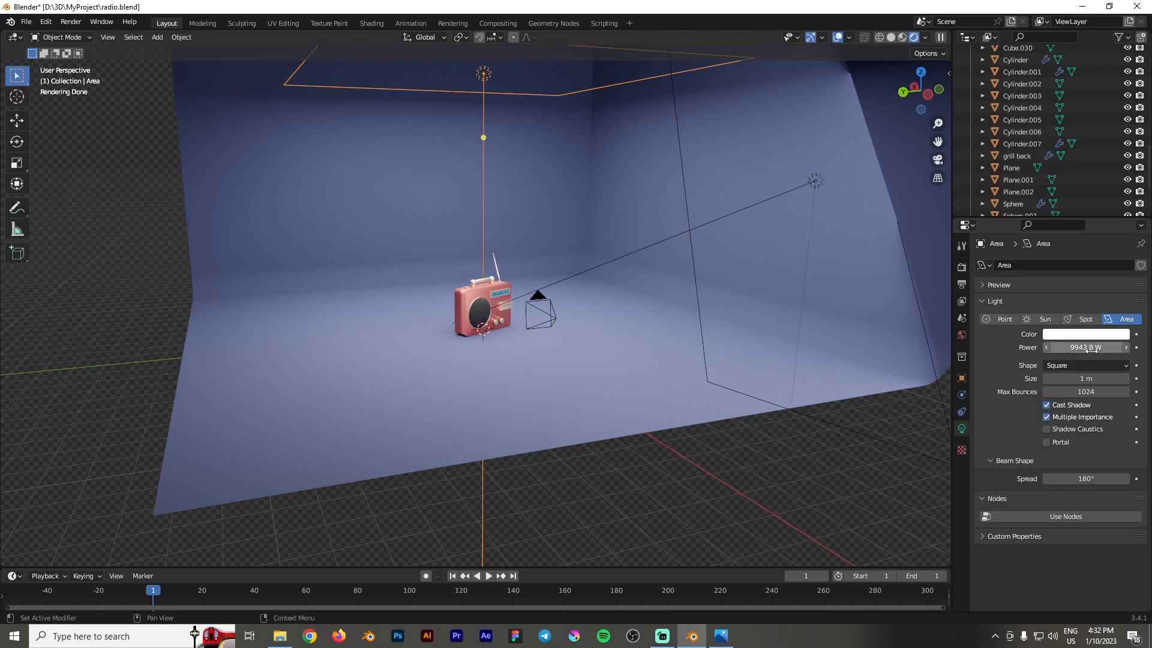
pyautogui.click(722, 423)
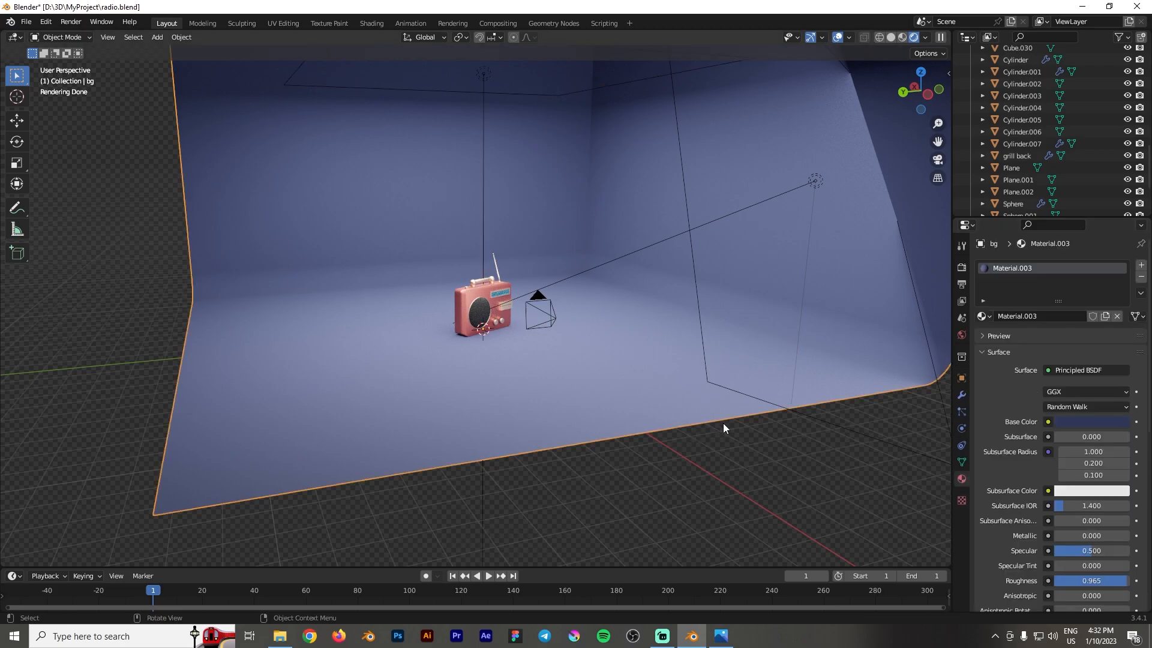
pyautogui.moveTo(650, 397)
pyautogui.mouseDown(button='middle')
pyautogui.moveTo(591, 401)
pyautogui.moveTo(637, 404)
pyautogui.moveTo(634, 394)
pyautogui.mouseUp(button='middle')
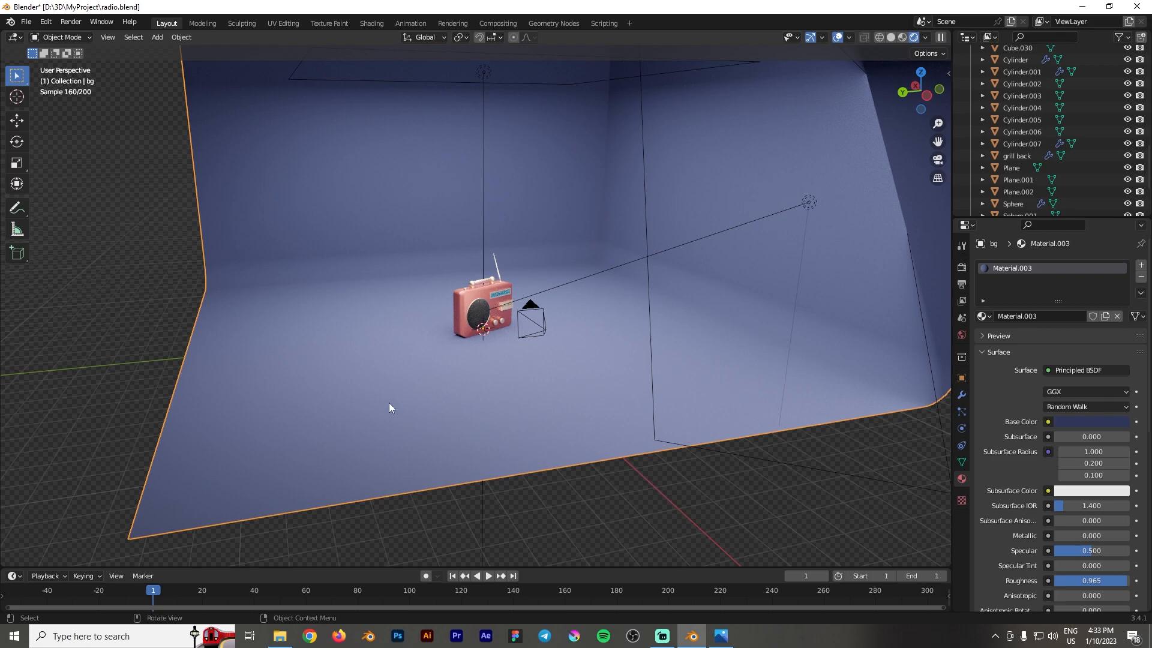